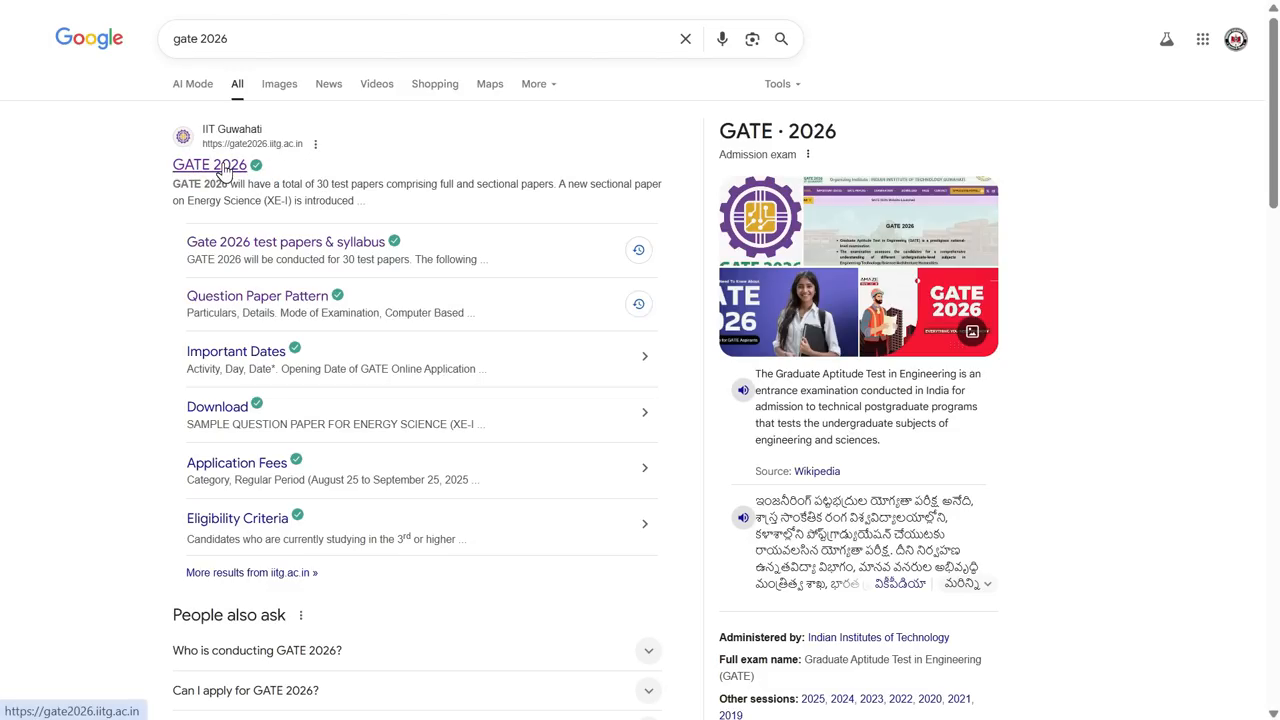
Step: Open the official GATE 2026 website (gate2026.iitg.ac.in) from the Google results
click(226, 172)
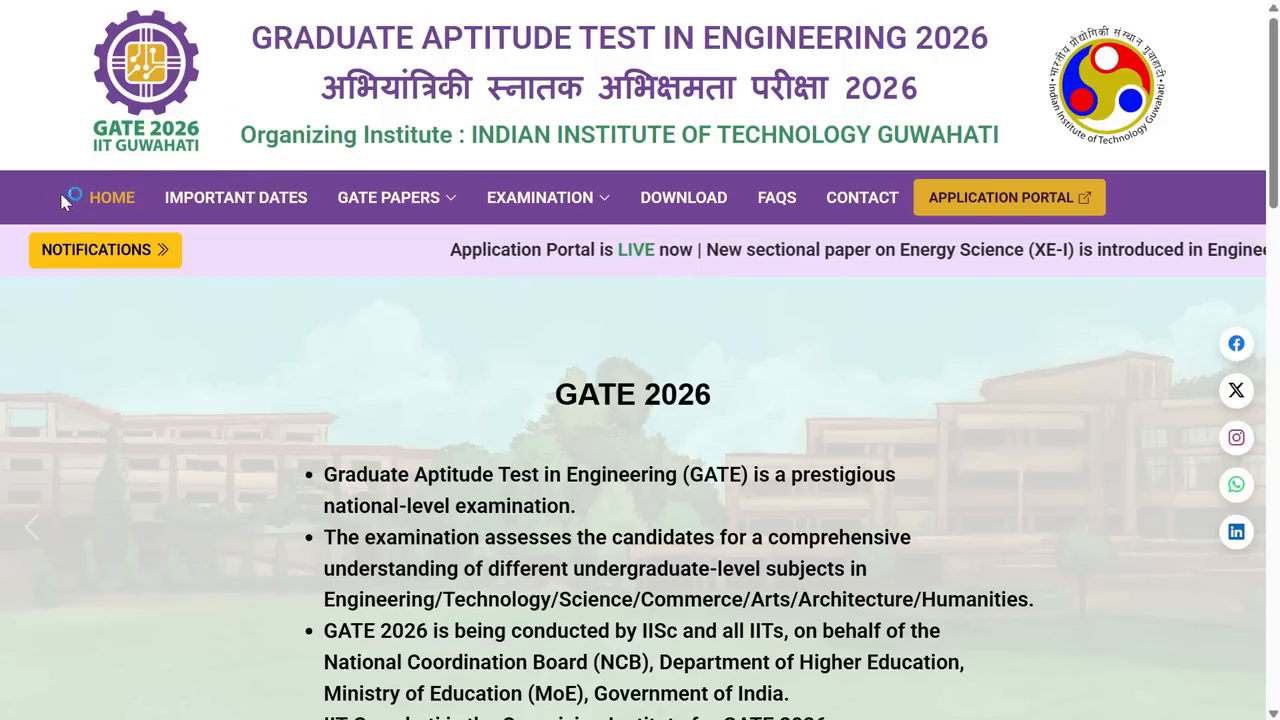
click(276, 264)
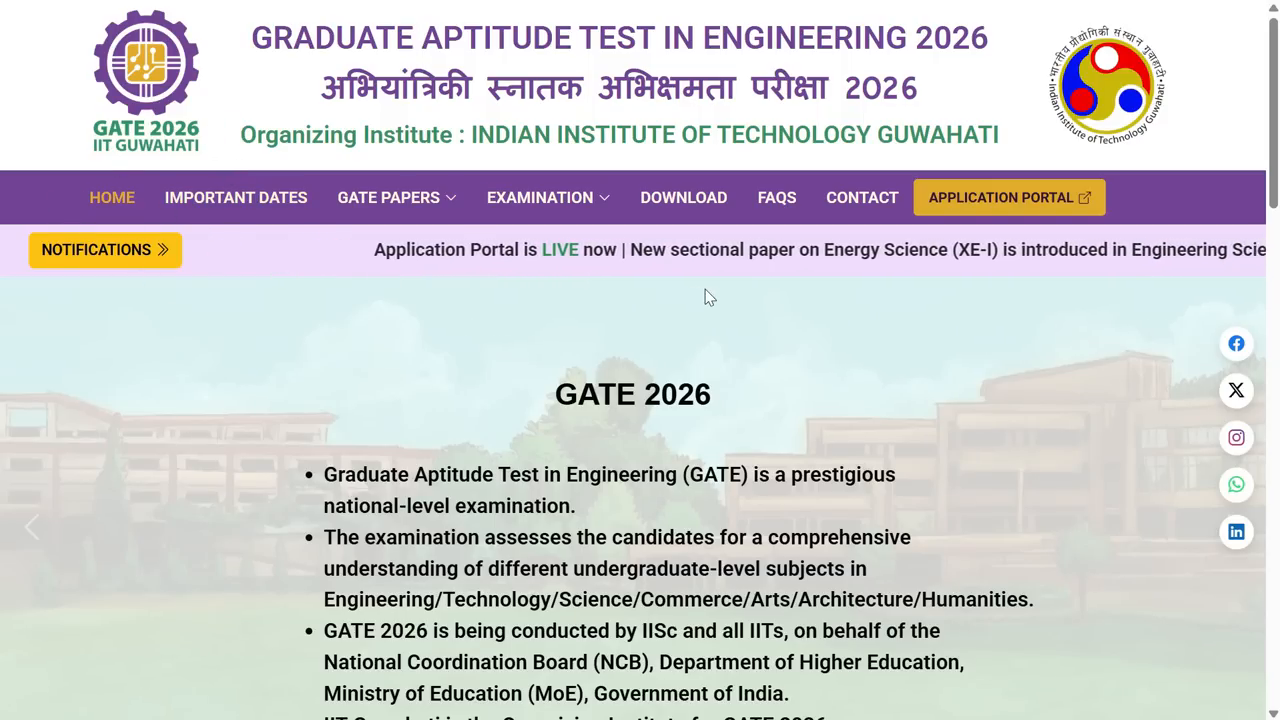
click(649, 269)
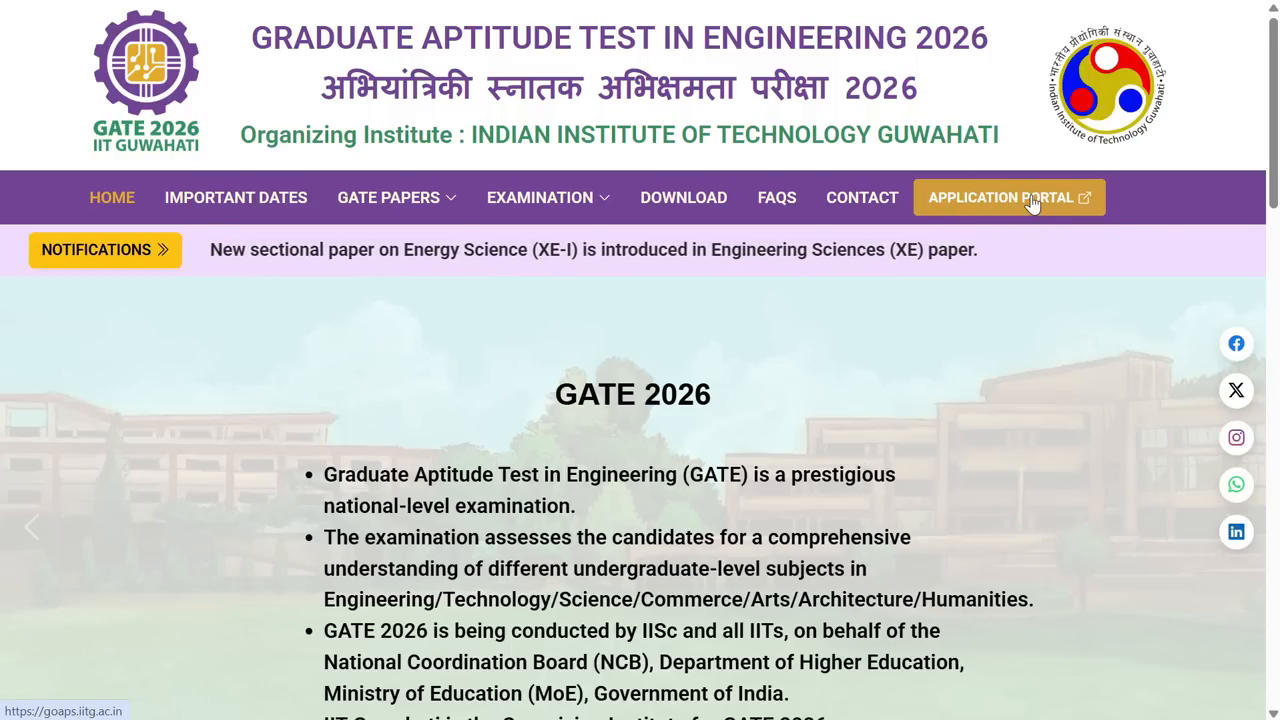
mouse_move(580, 200)
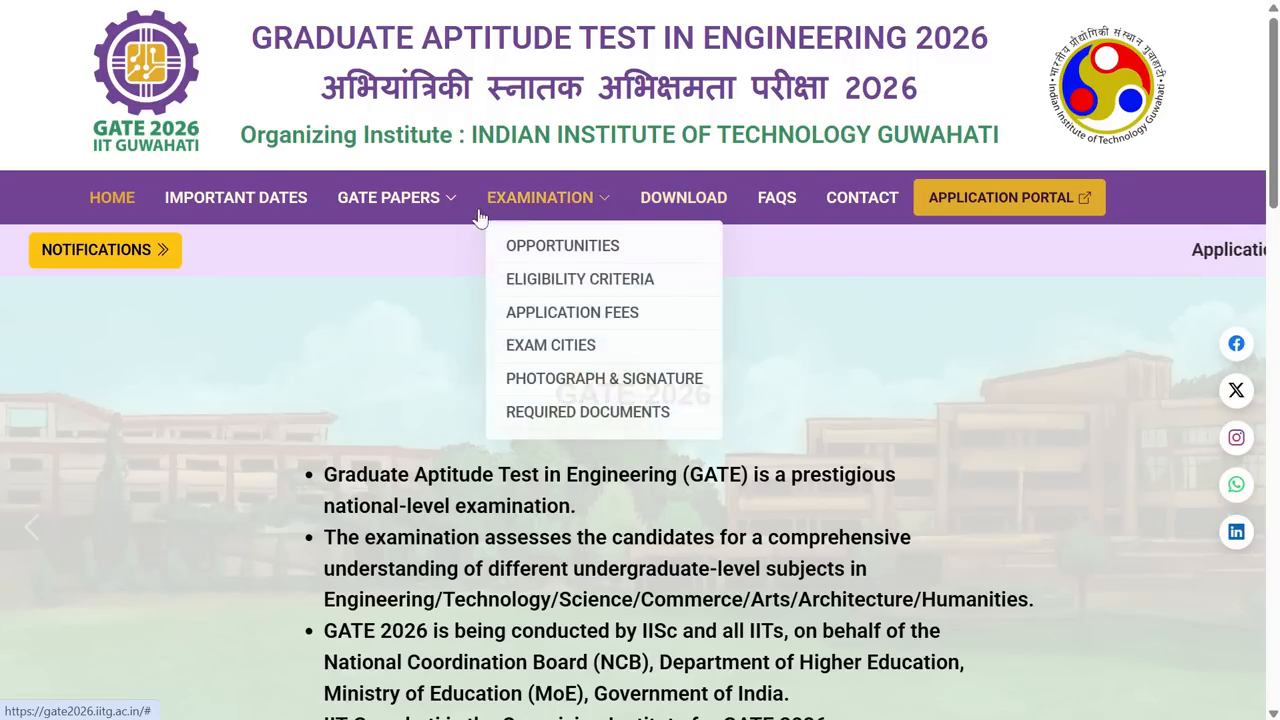
mouse_move(450, 224)
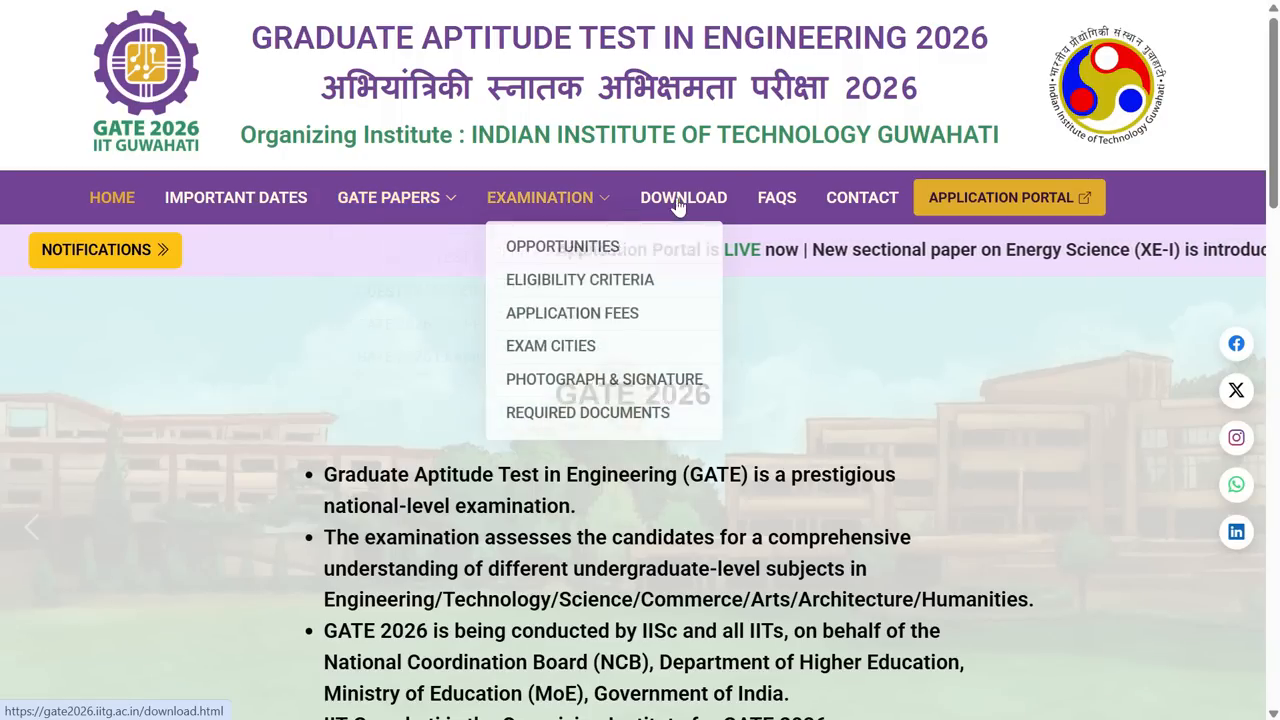
click(895, 197)
mouse_move(538, 212)
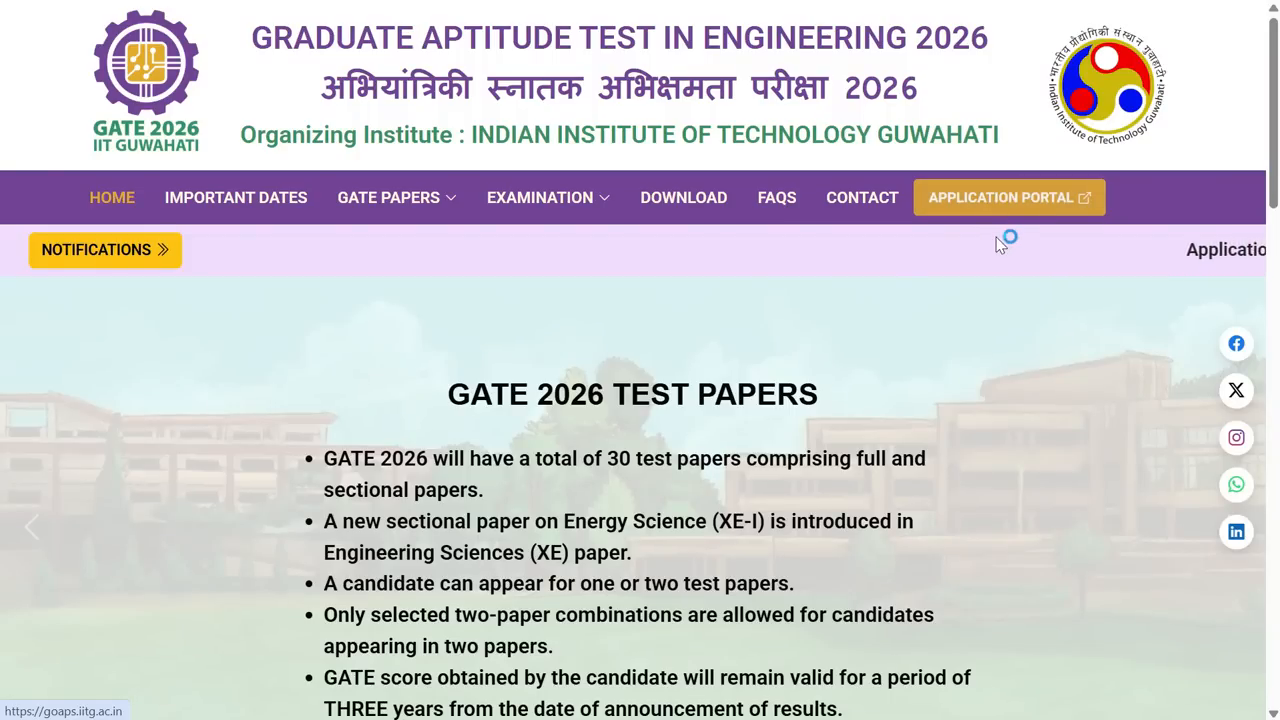
Step: Go from the Application Portal login to the Register Here form, then exit full screen
click(999, 200)
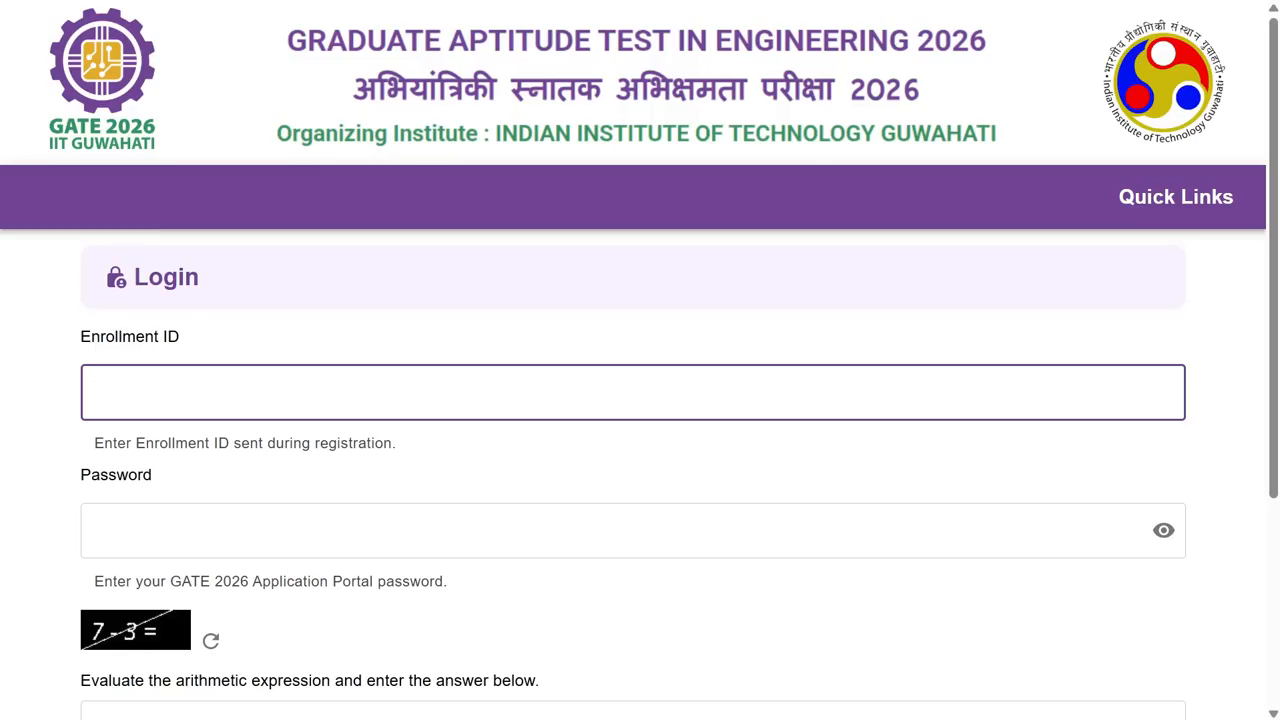
scroll(640, 400, down, 3)
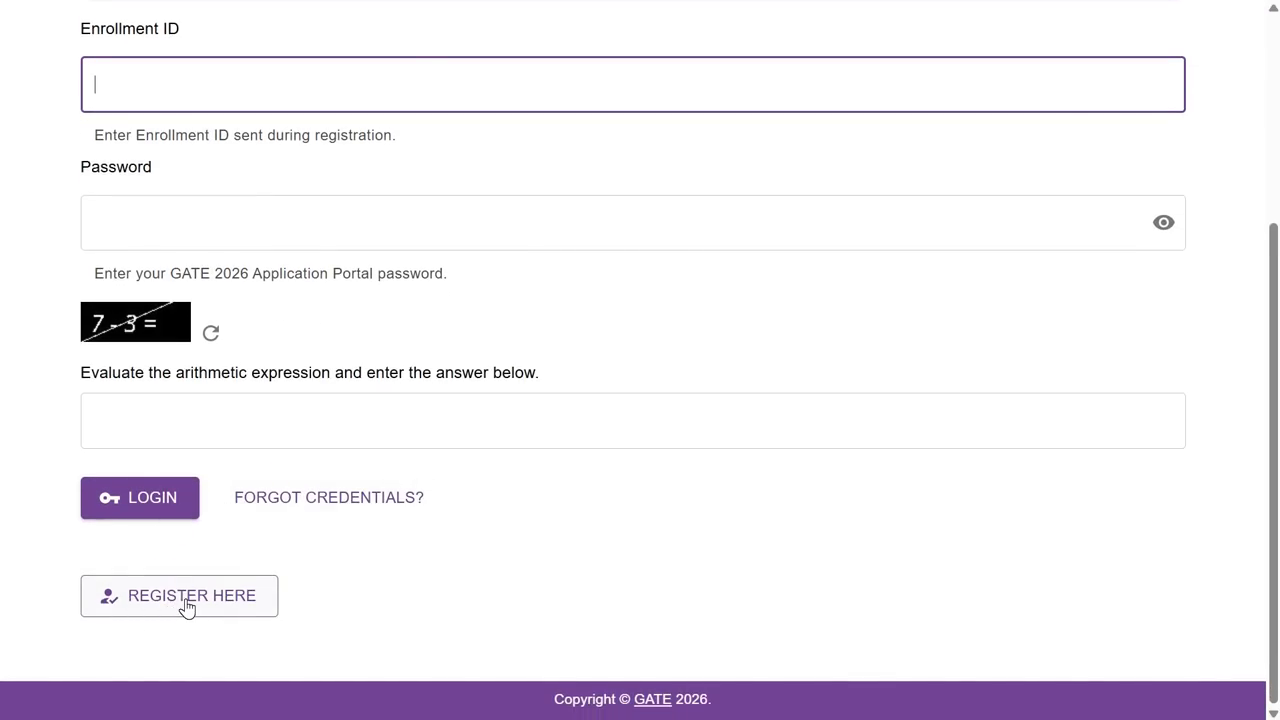
click(186, 607)
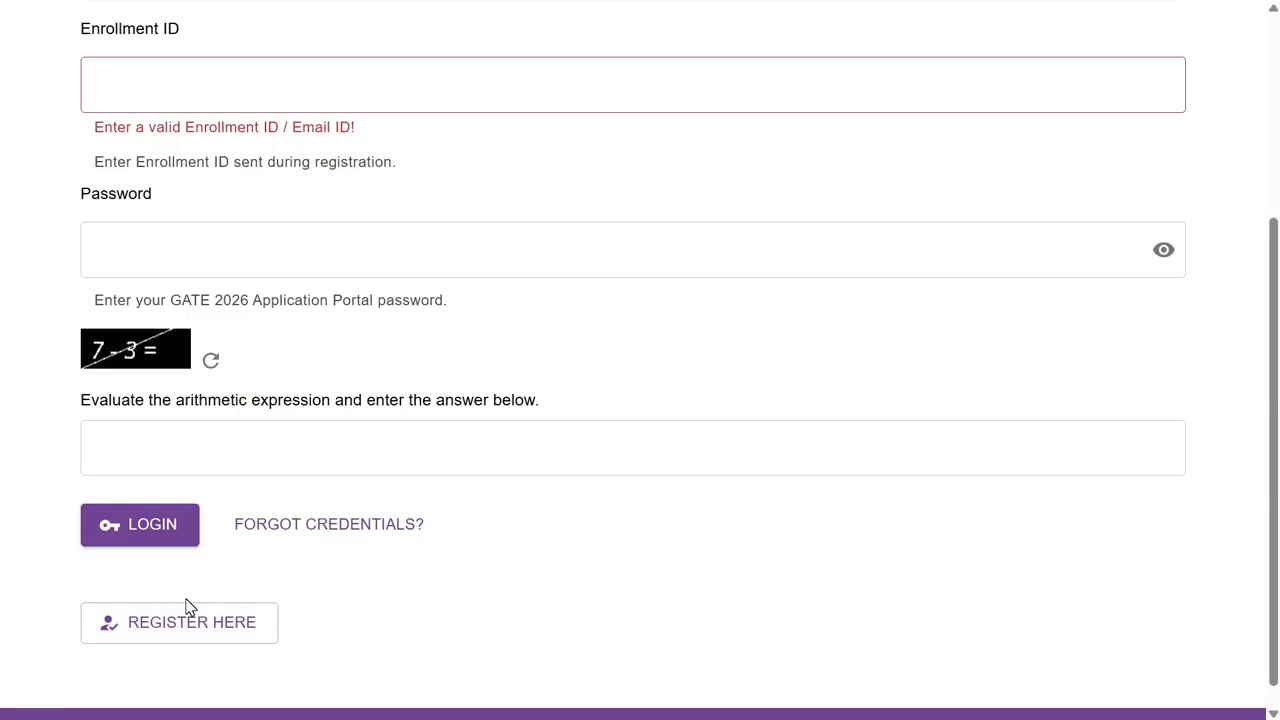
scroll(186, 607, down, 1)
click(186, 607)
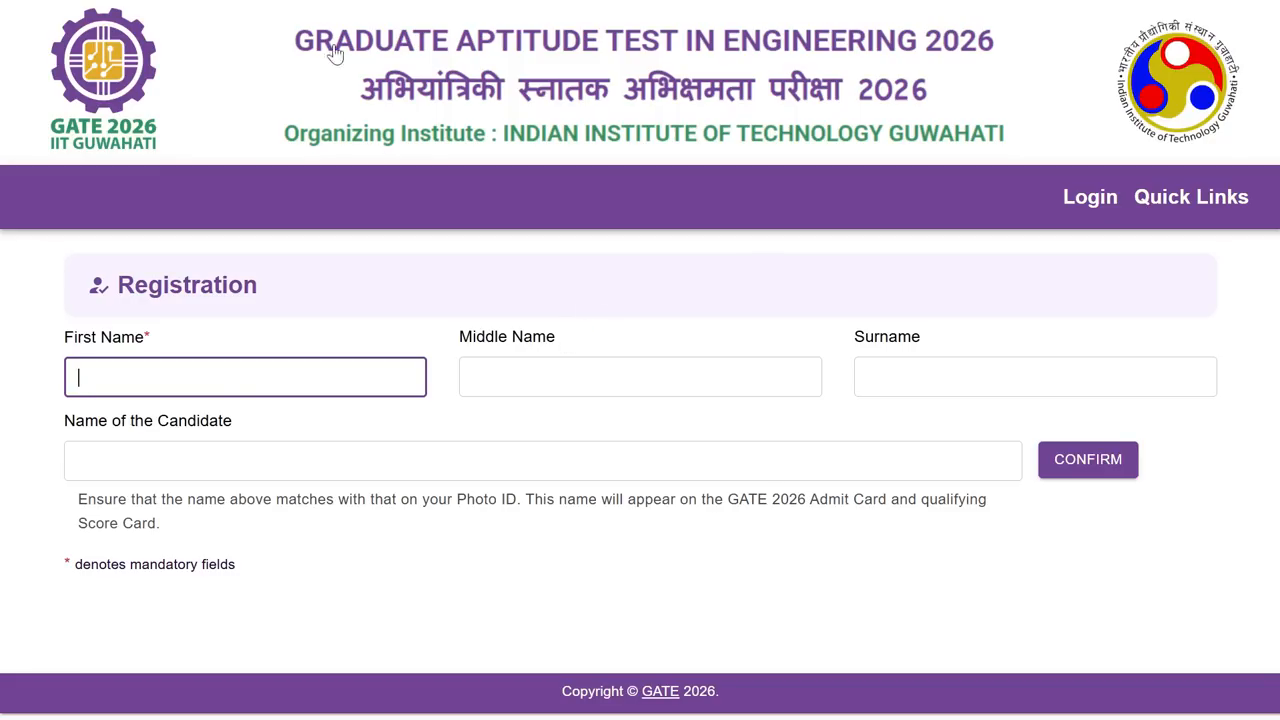
click(643, 63)
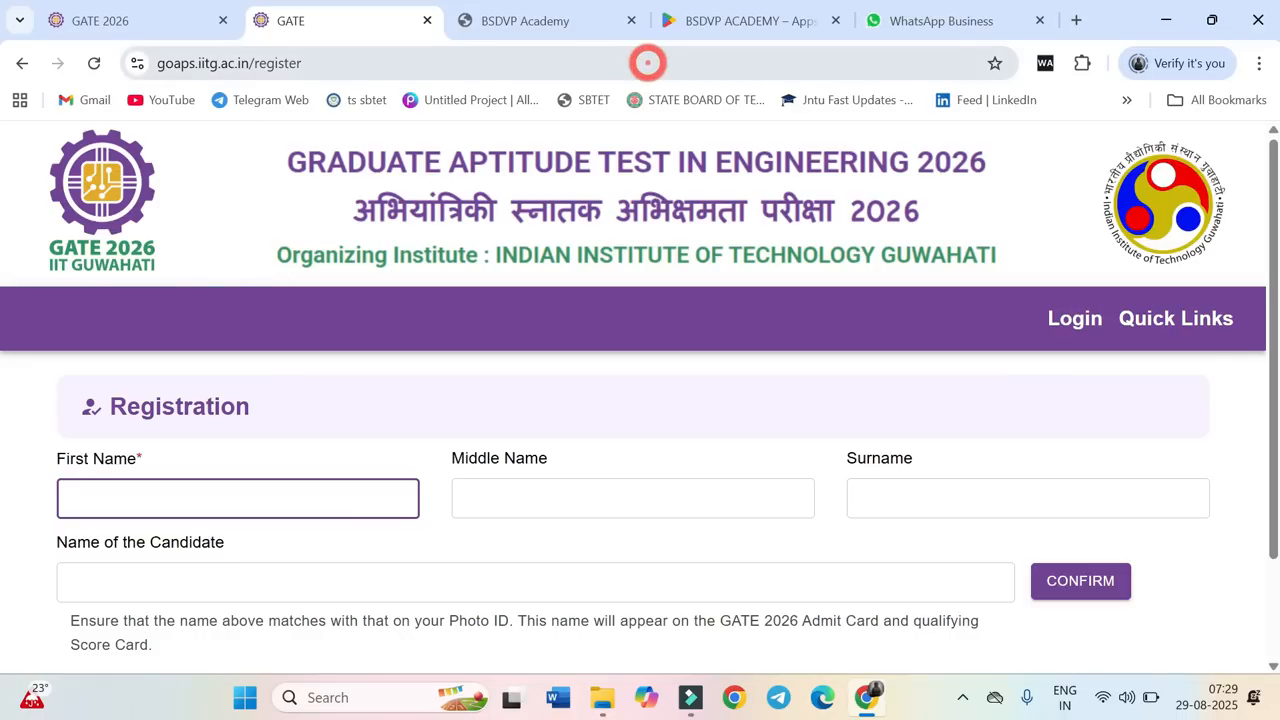
Step: On the BSDVP Academy tab, browse the GATE courses list and the GATE-EEE course details
click(503, 20)
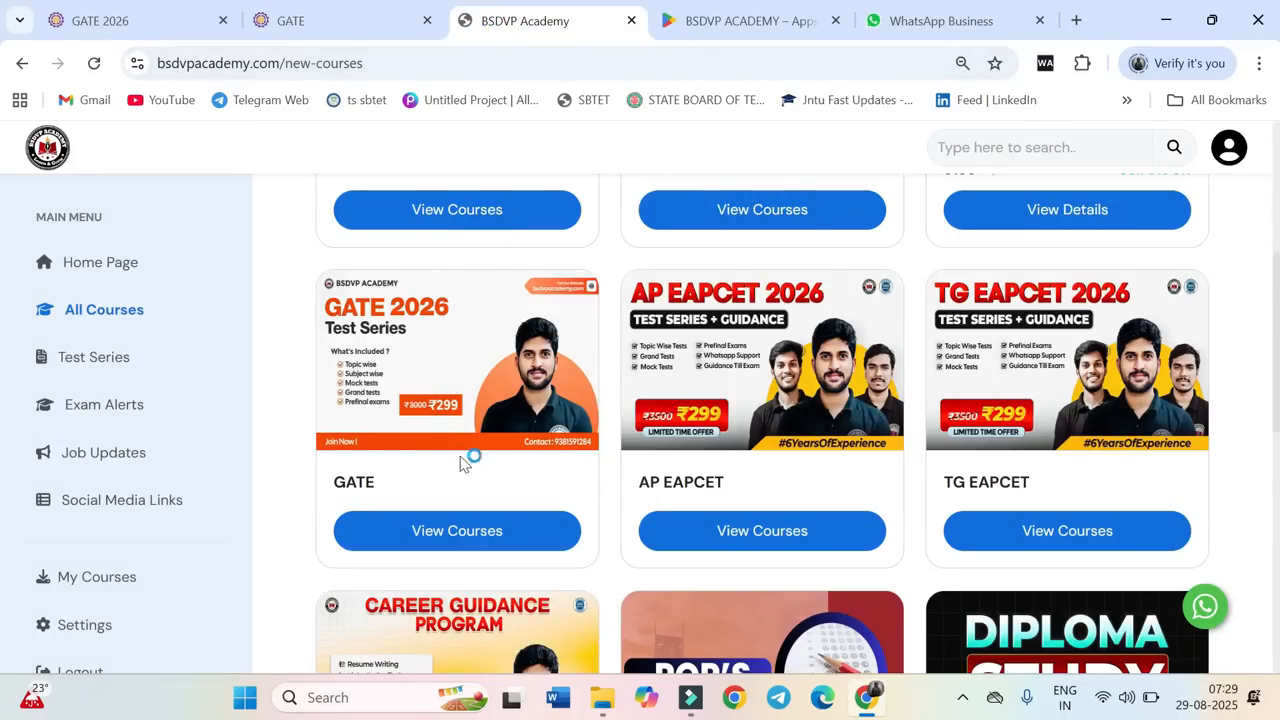
click(443, 531)
scroll(450, 505, up, 2)
scroll(445, 440, up, 3)
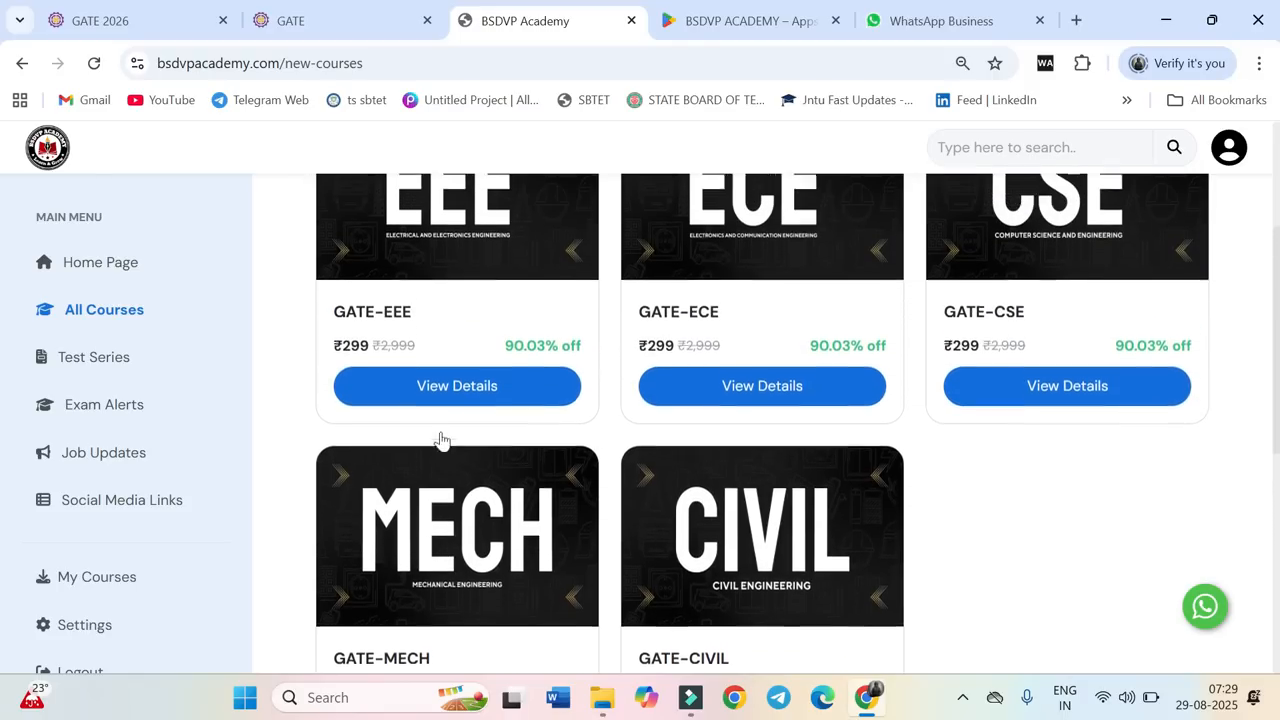
scroll(780, 458, down, 3)
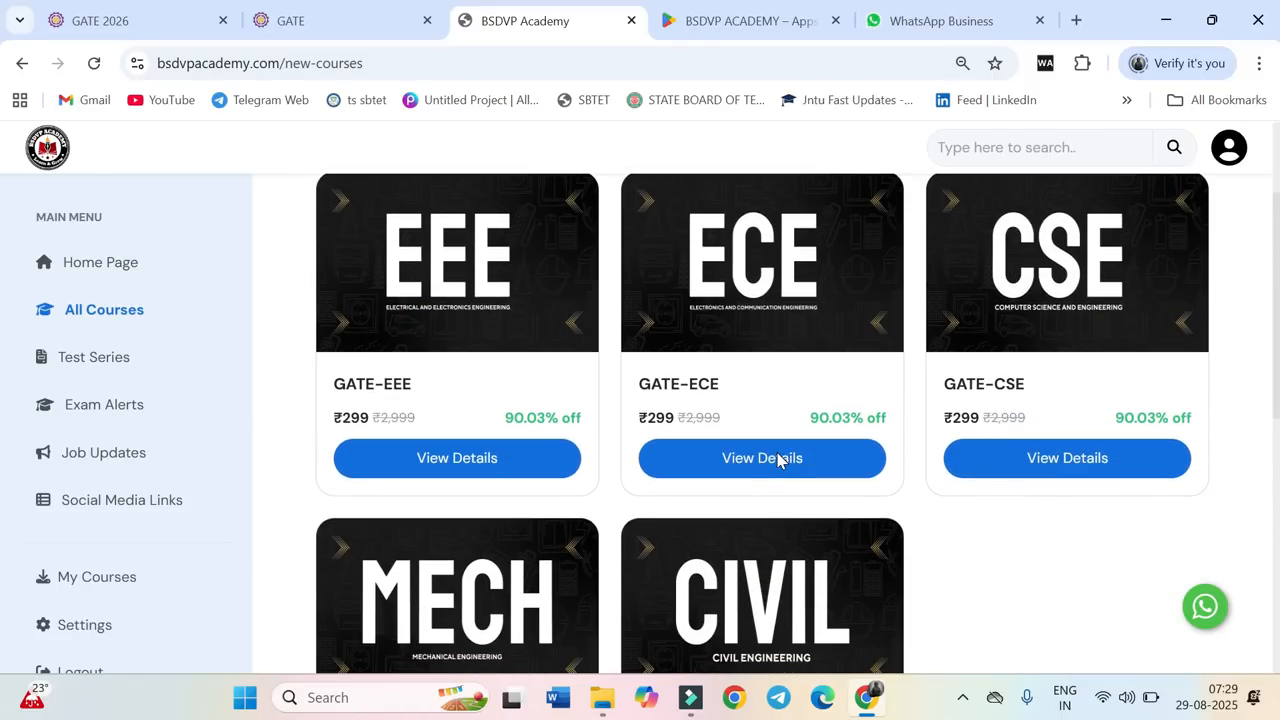
scroll(490, 453, up, 3)
click(435, 565)
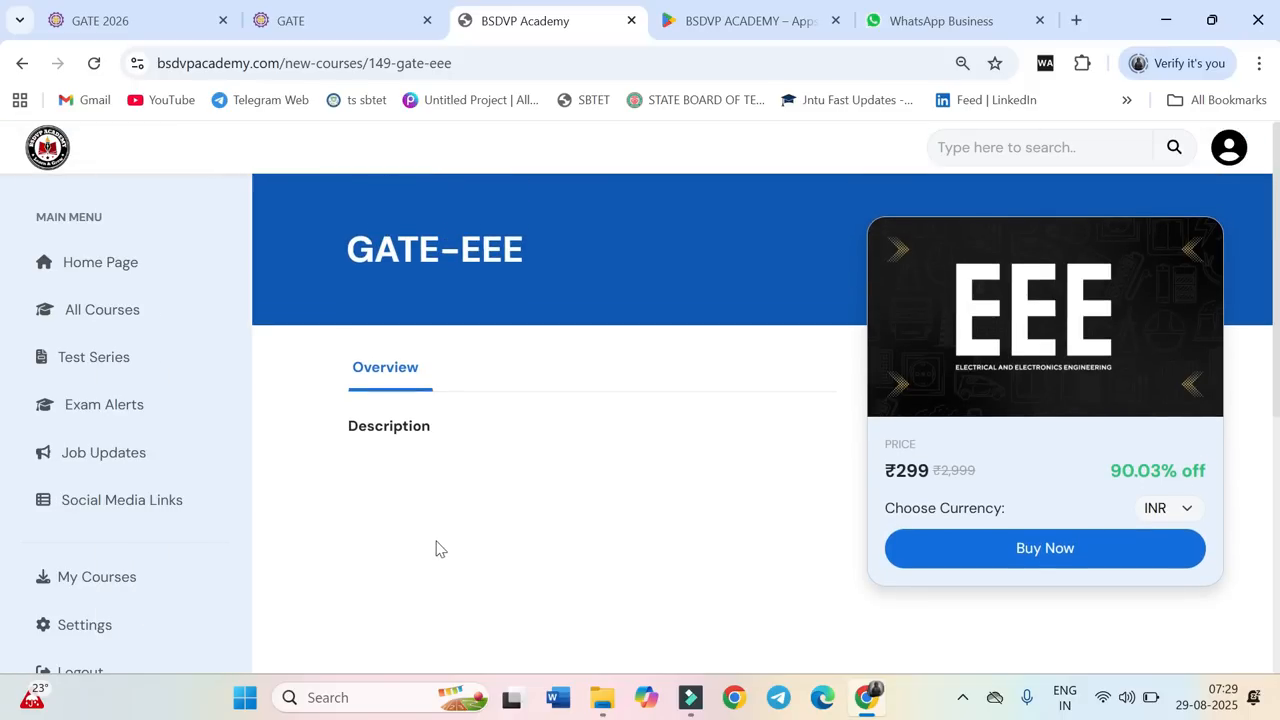
scroll(505, 455, down, 5)
scroll(495, 445, up, 3)
Step: Return to the All Courses catalogue listing GATE, AP EAPCET and TG EAPCET courses at ₹299
click(95, 312)
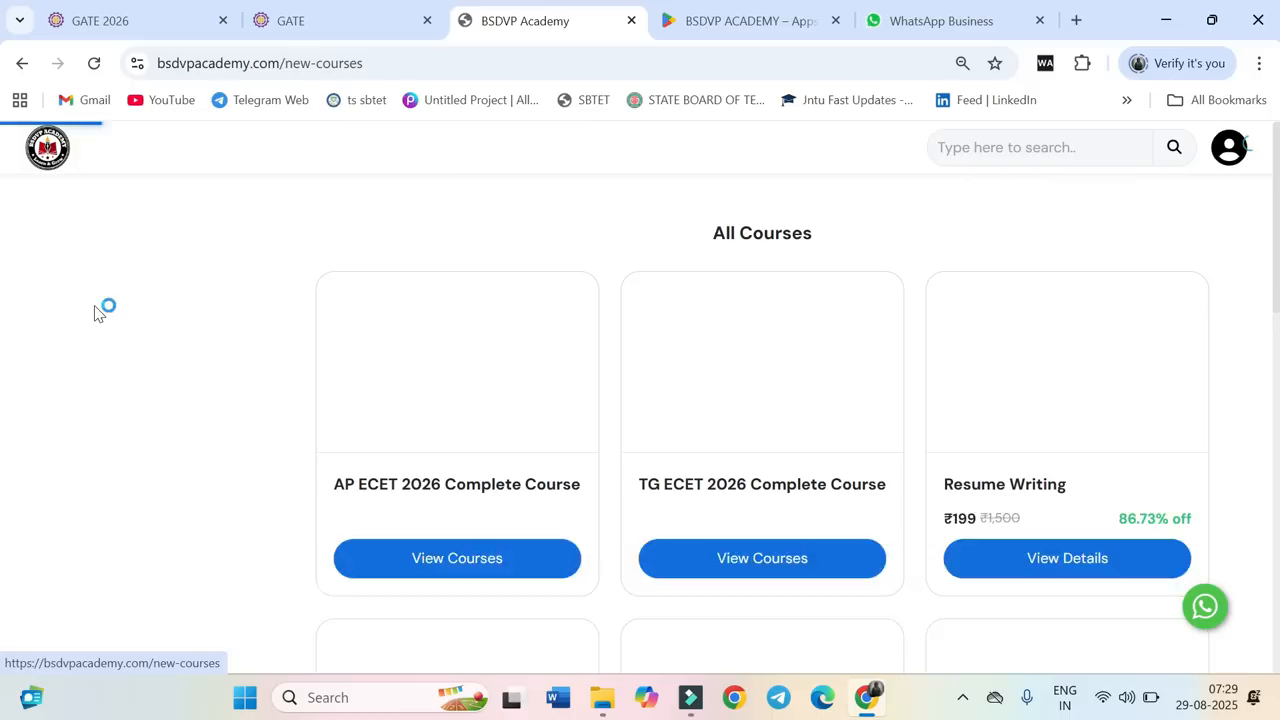
scroll(346, 374, down, 4)
scroll(380, 385, down, 1)
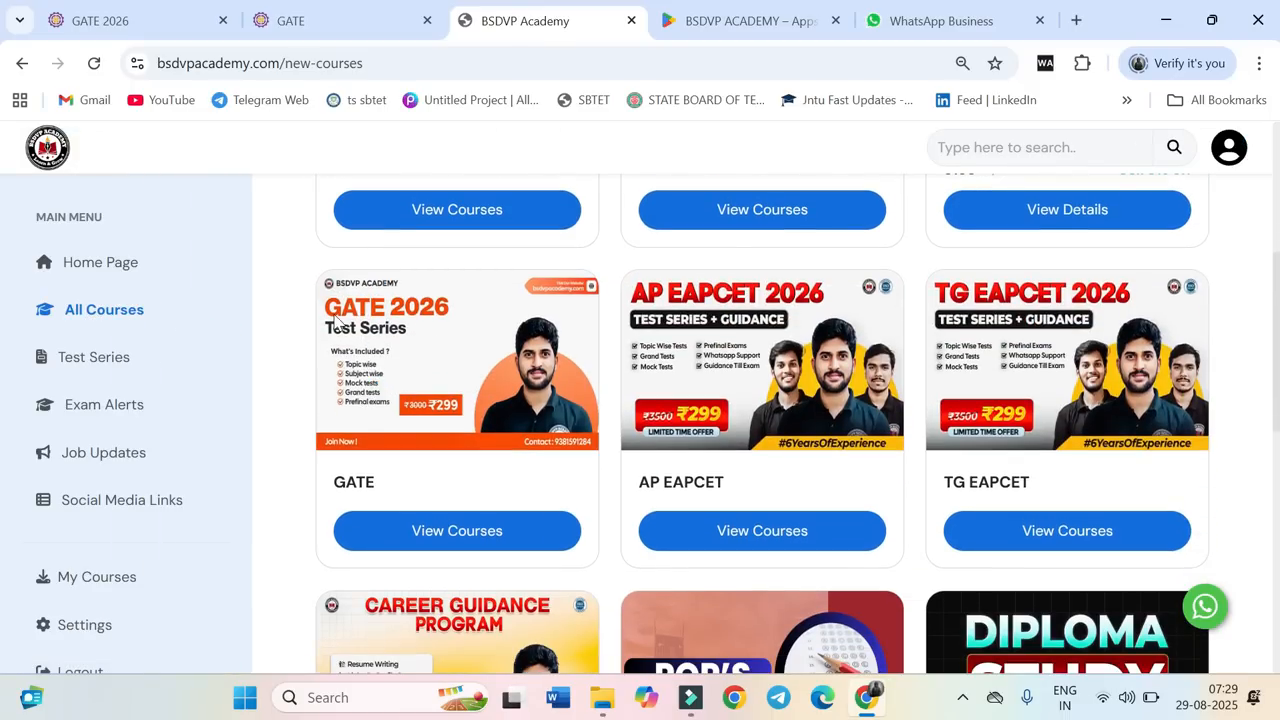
click(387, 387)
click(386, 388)
click(386, 388)
click(386, 388)
click(386, 388)
click(386, 388)
click(386, 388)
click(386, 388)
click(386, 388)
click(386, 388)
click(386, 388)
click(386, 388)
click(386, 388)
click(386, 388)
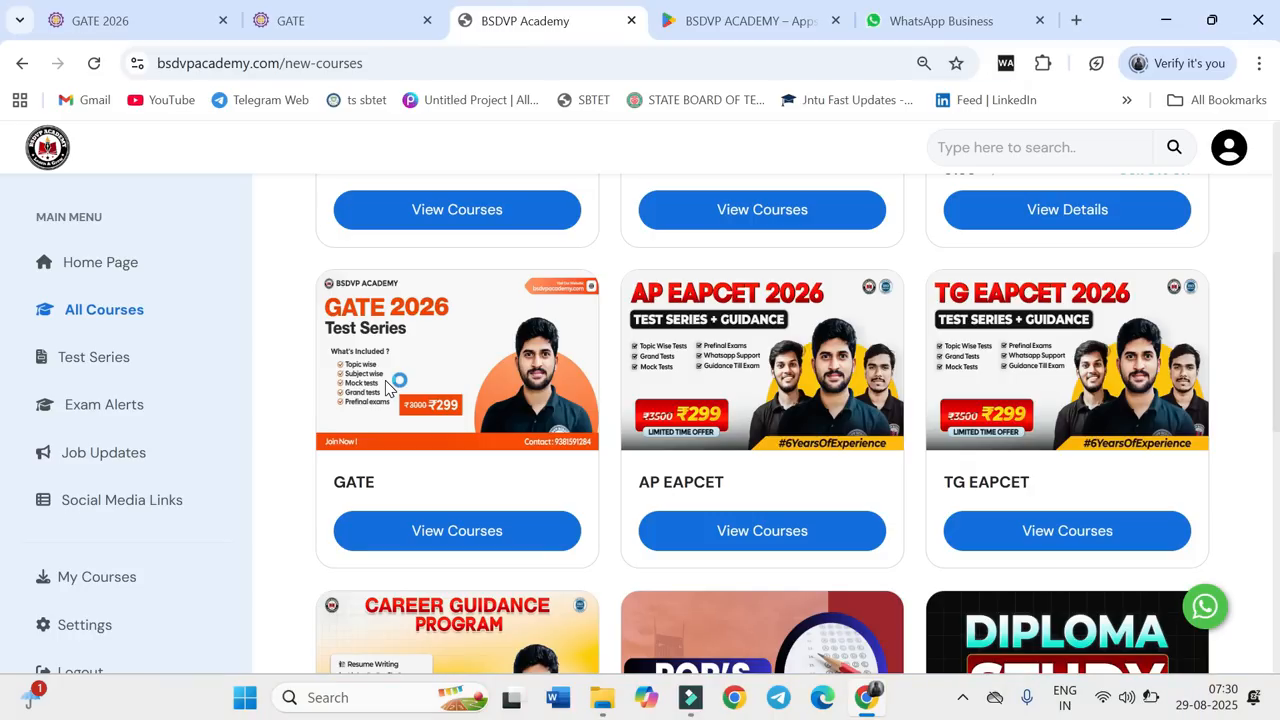
click(740, 20)
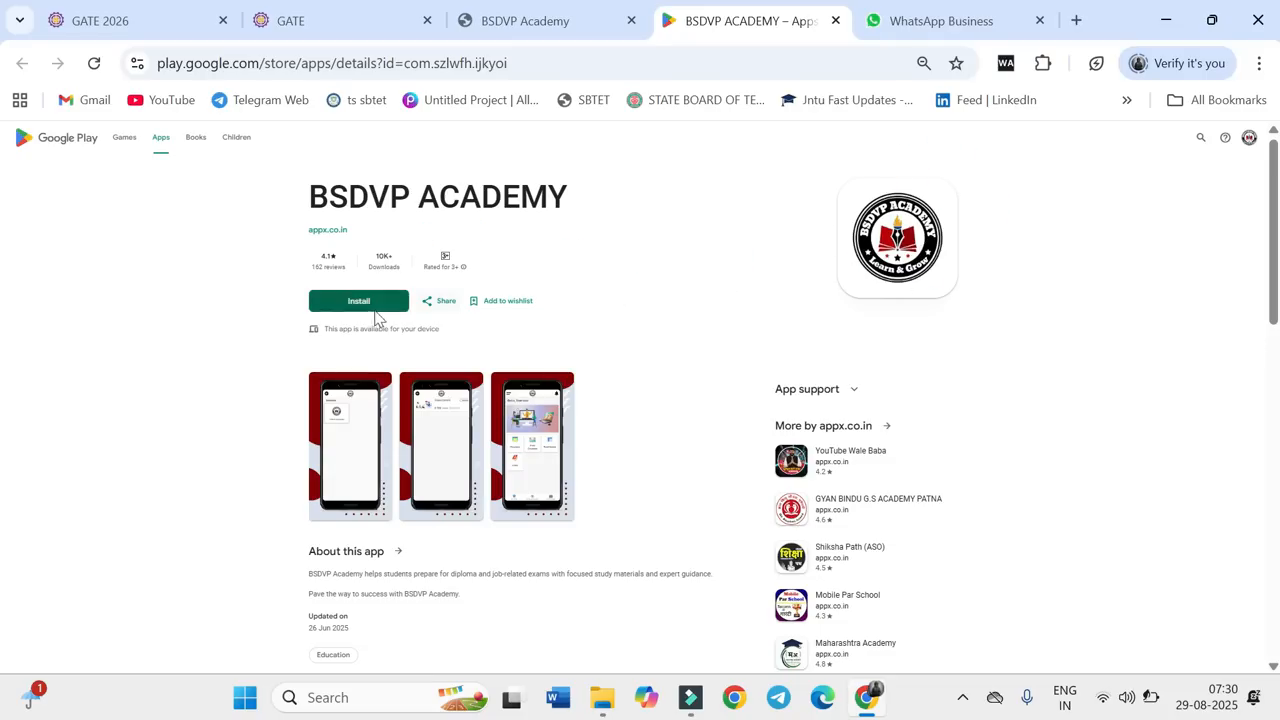
click(515, 8)
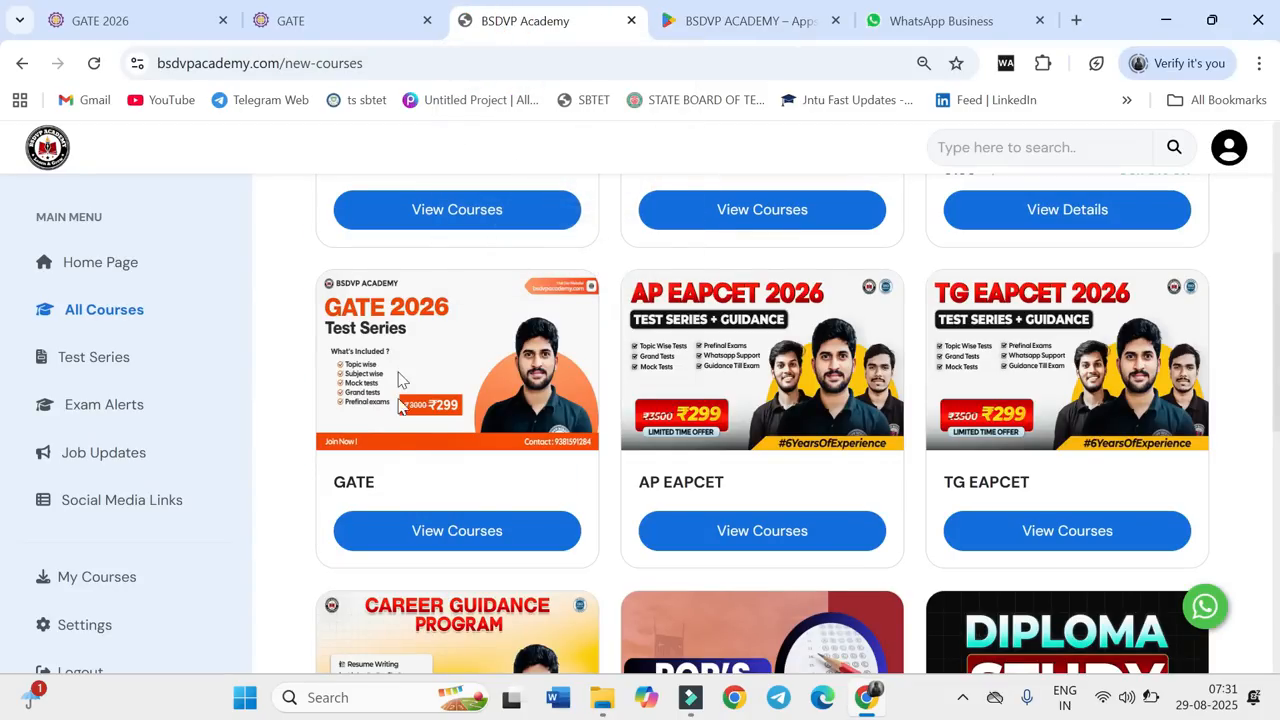
Step: Open the GATE course list, then go back to the main course catalogue
click(424, 553)
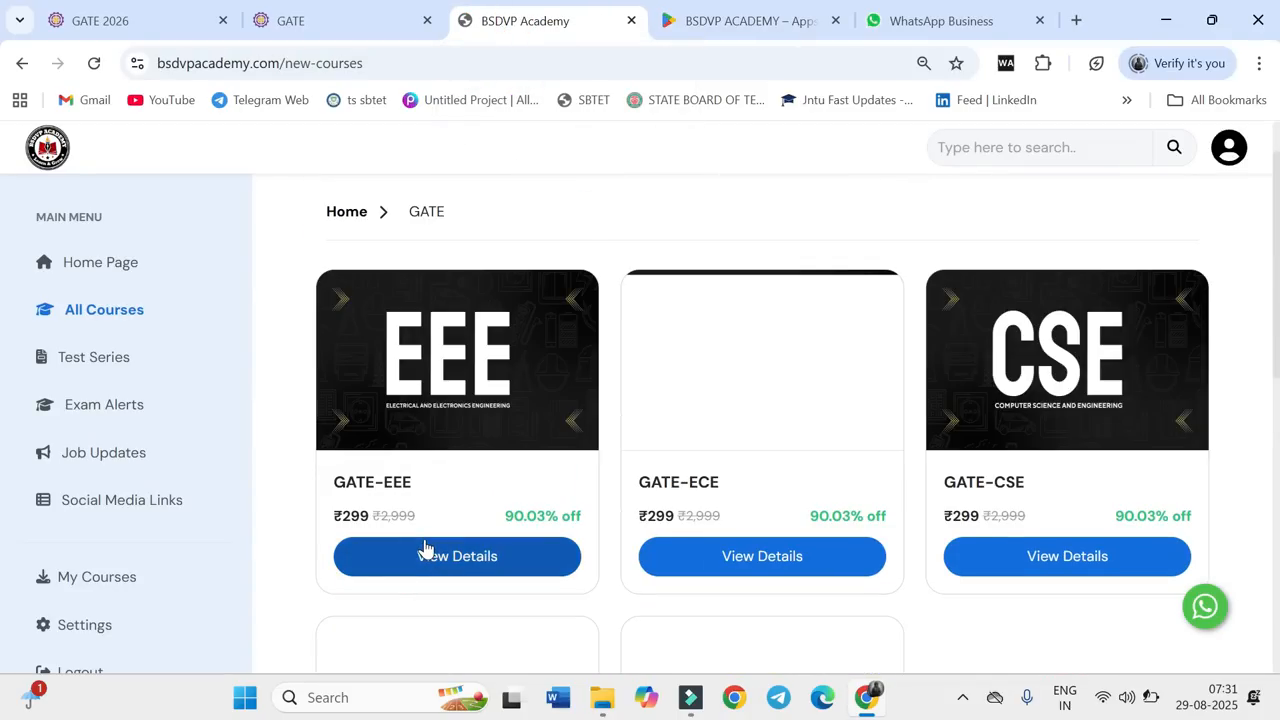
click(345, 214)
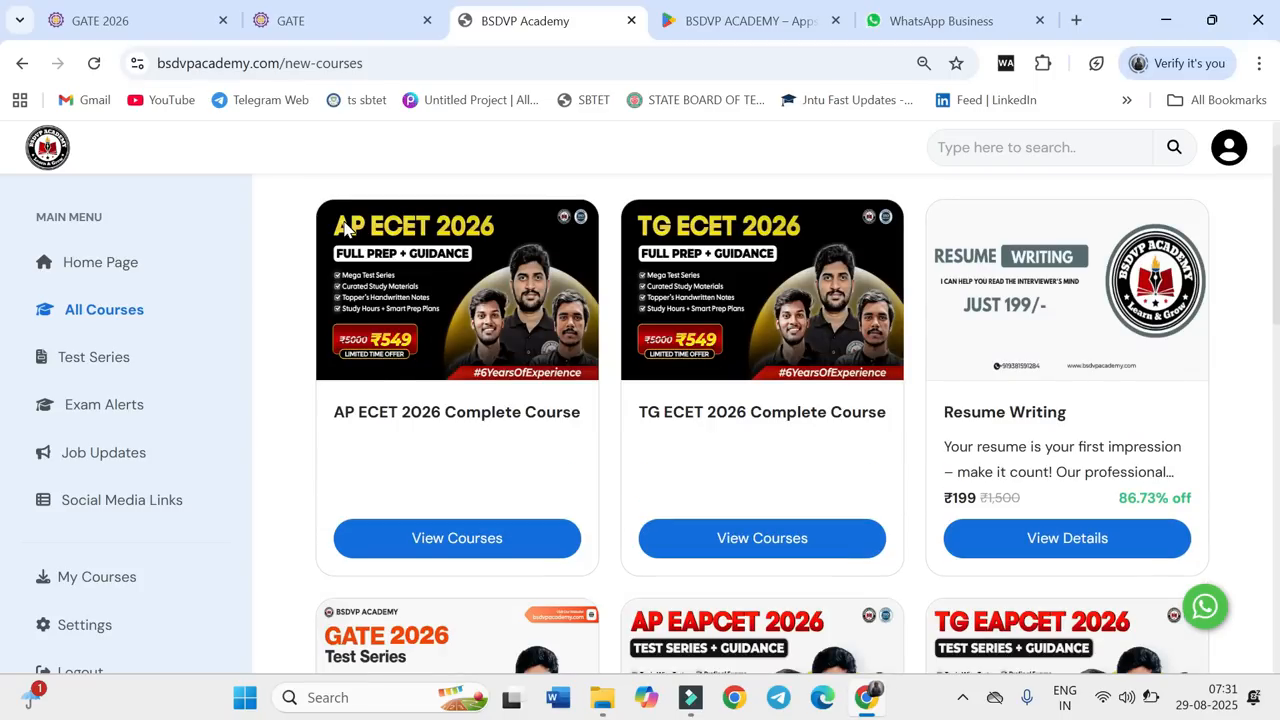
scroll(378, 375, down, 3)
scroll(378, 380, down, 1)
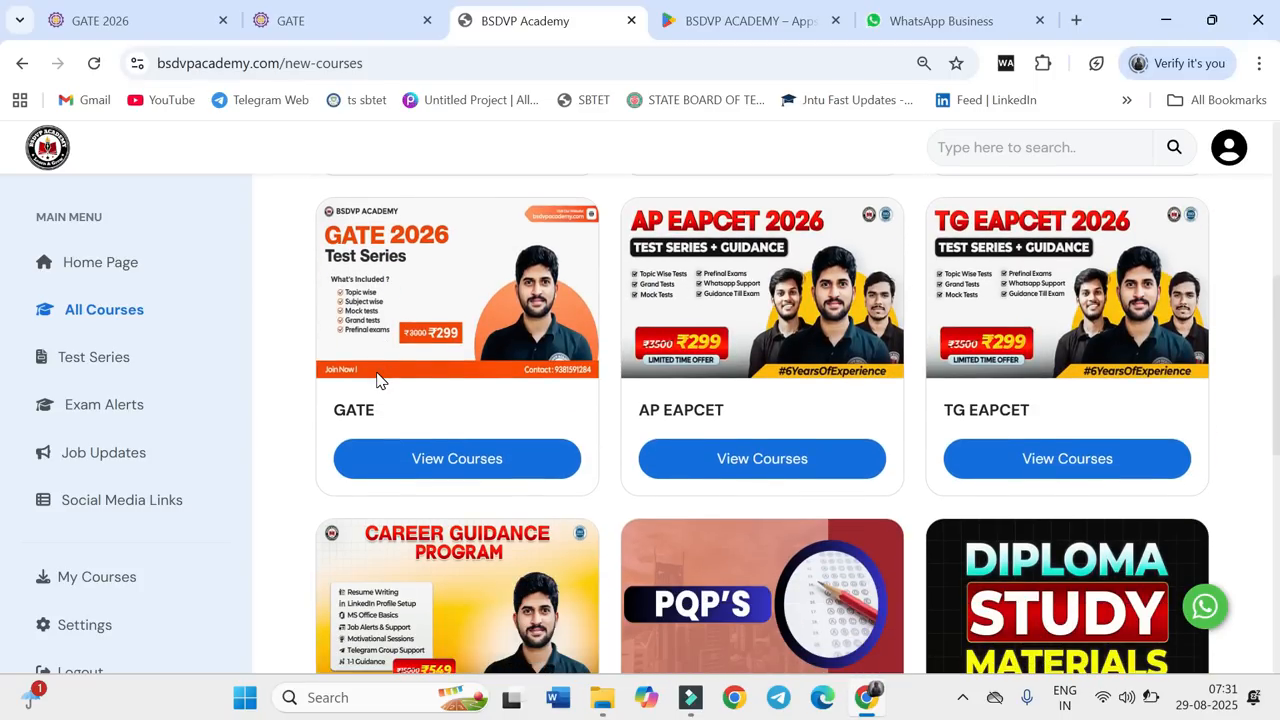
Step: Click repeatedly on a catalogue item, then move to WhatsApp Web's Gate chat search
click(378, 377)
click(378, 378)
click(378, 378)
click(378, 378)
click(378, 378)
click(378, 378)
click(378, 378)
click(378, 378)
click(378, 378)
click(378, 378)
click(378, 378)
click(378, 378)
click(378, 378)
click(378, 378)
click(378, 378)
click(378, 378)
click(378, 379)
click(378, 379)
click(921, 18)
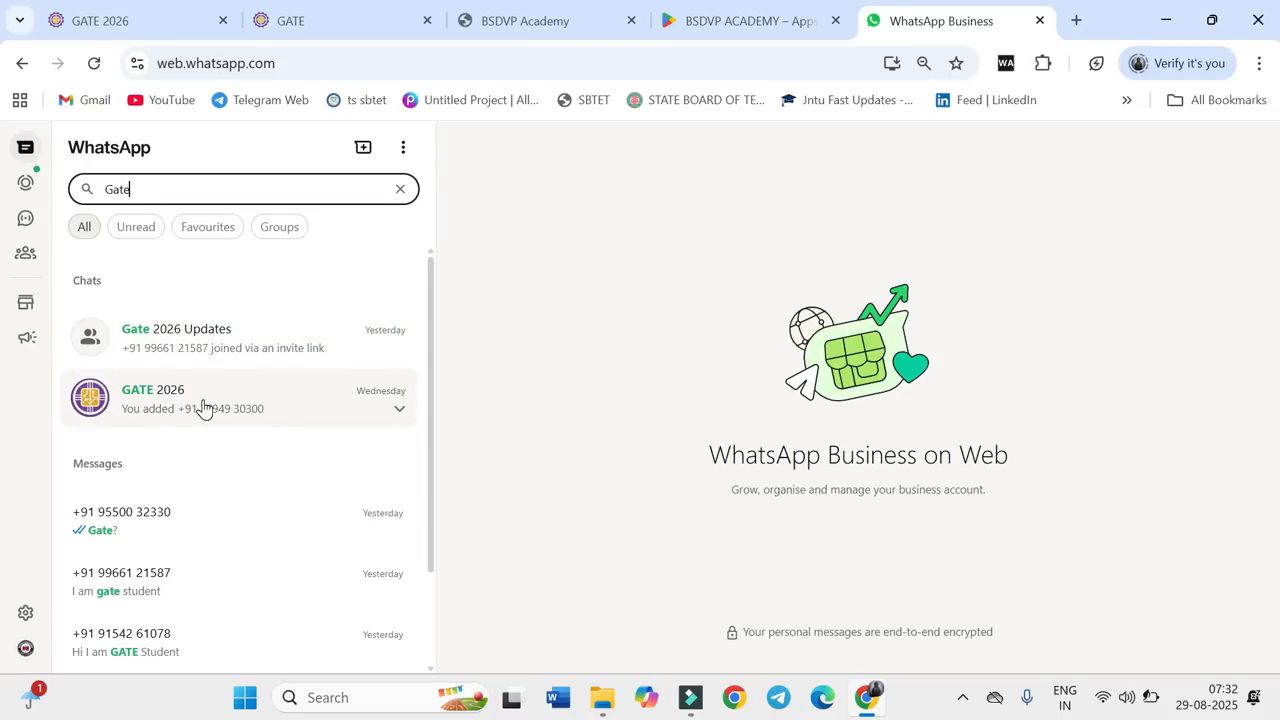
Step: Flip between the BSDVP Academy and WhatsApp tabs, then return to the GOAPS registration tab
click(514, 12)
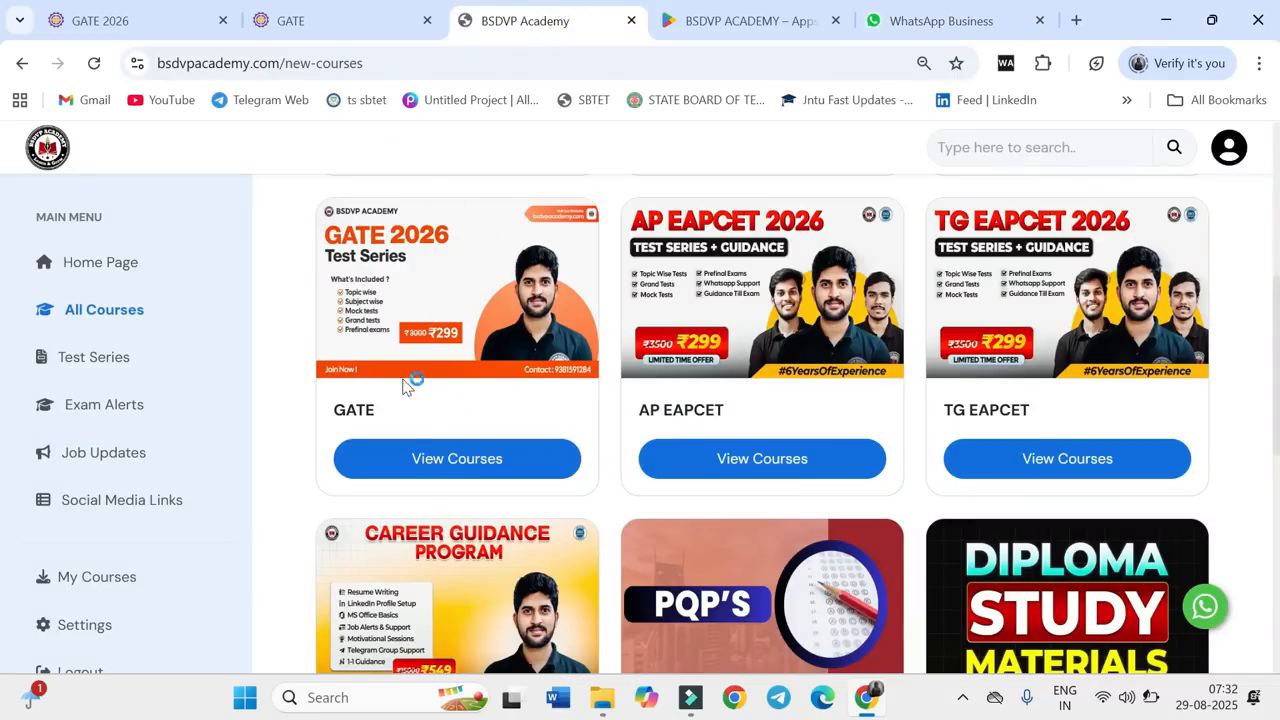
click(925, 18)
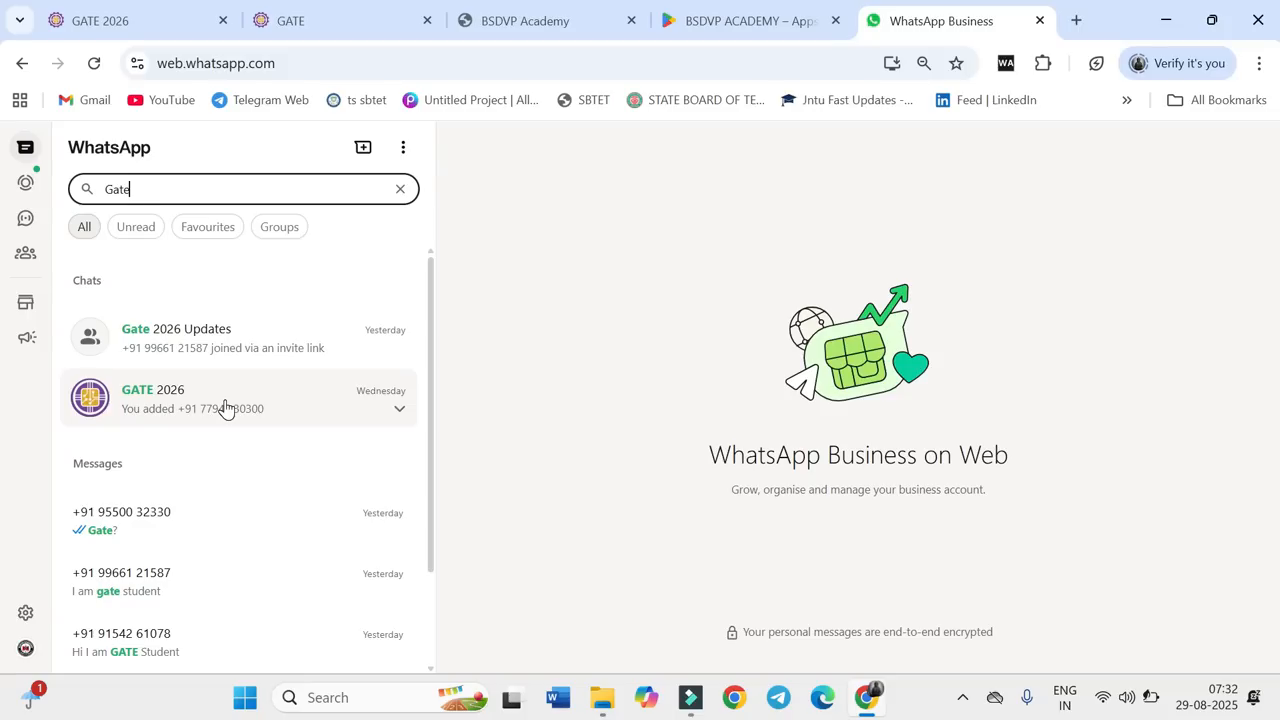
click(505, 21)
click(437, 28)
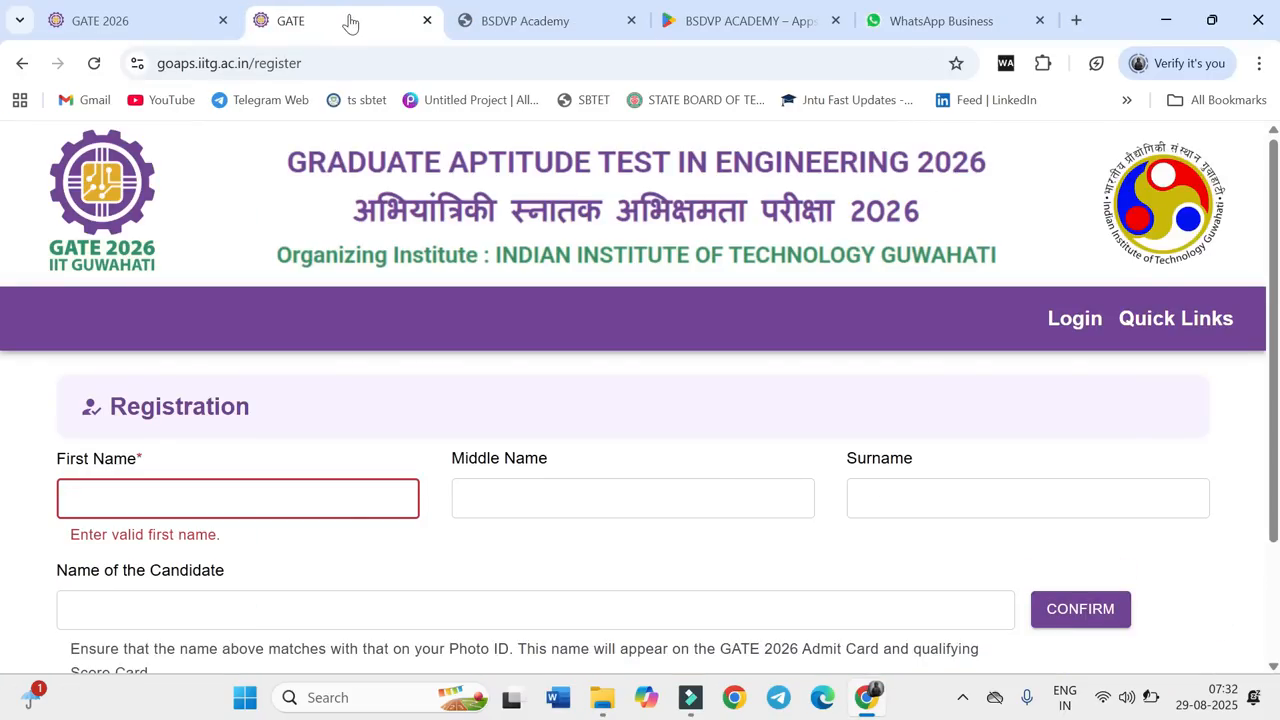
Step: In full screen, enter the candidate's first, middle and surname, auto-fill the full name, then confirm
key(F11)
click(197, 373)
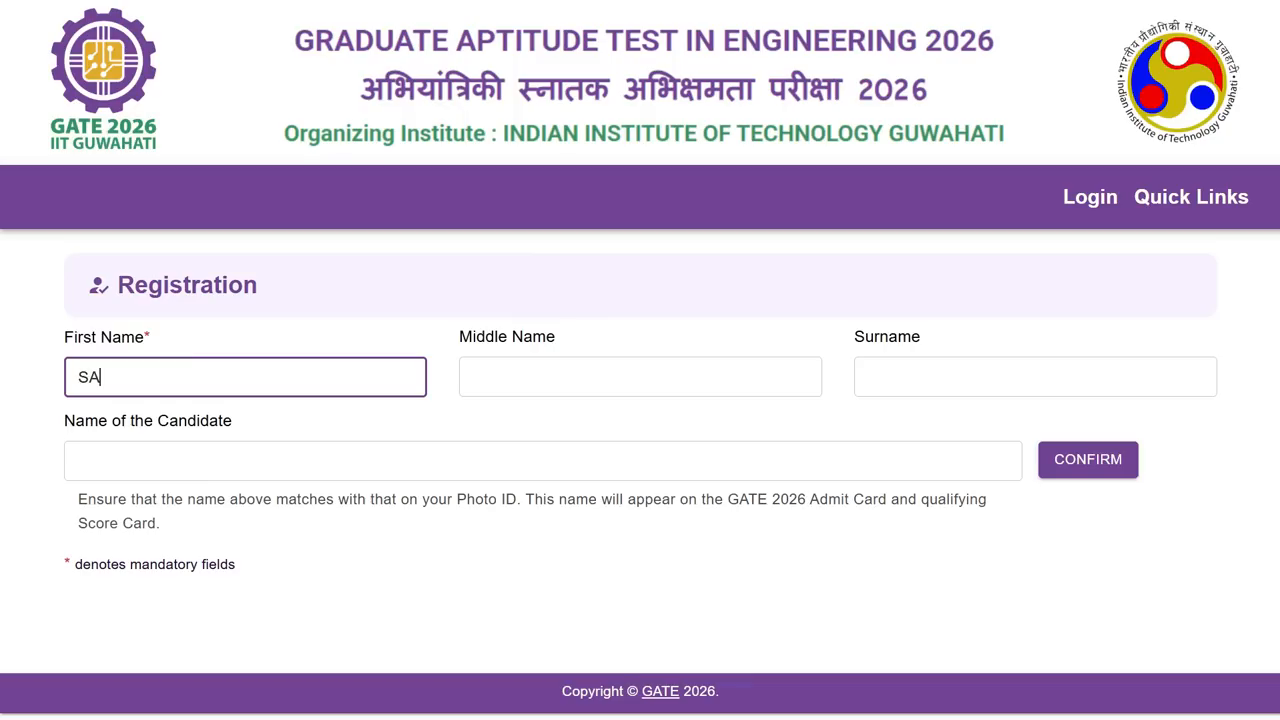
click(486, 384)
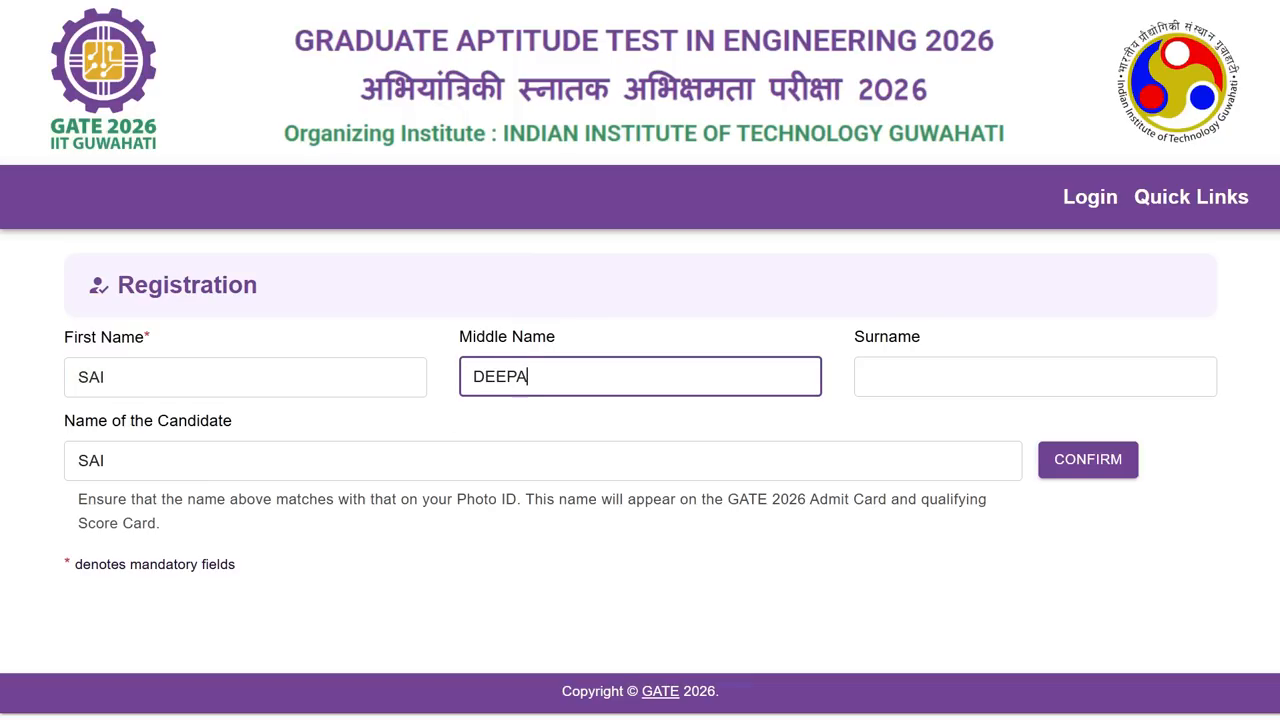
key(Tab)
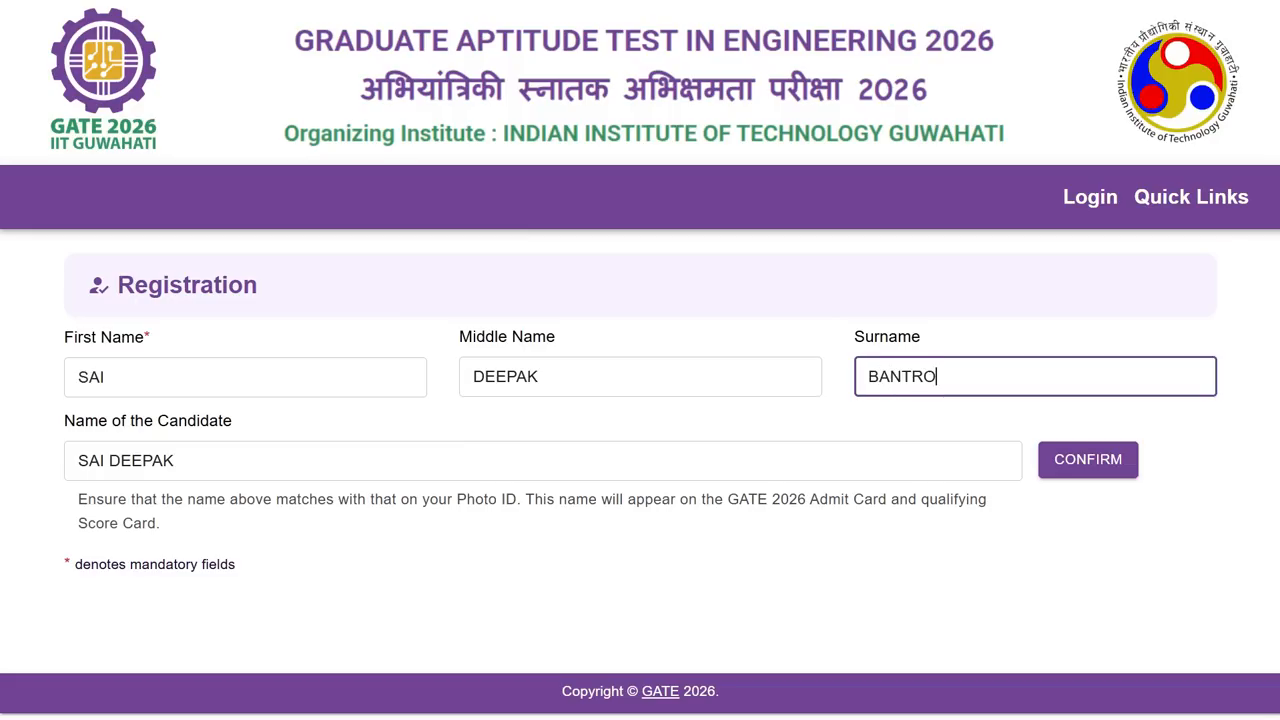
click(953, 443)
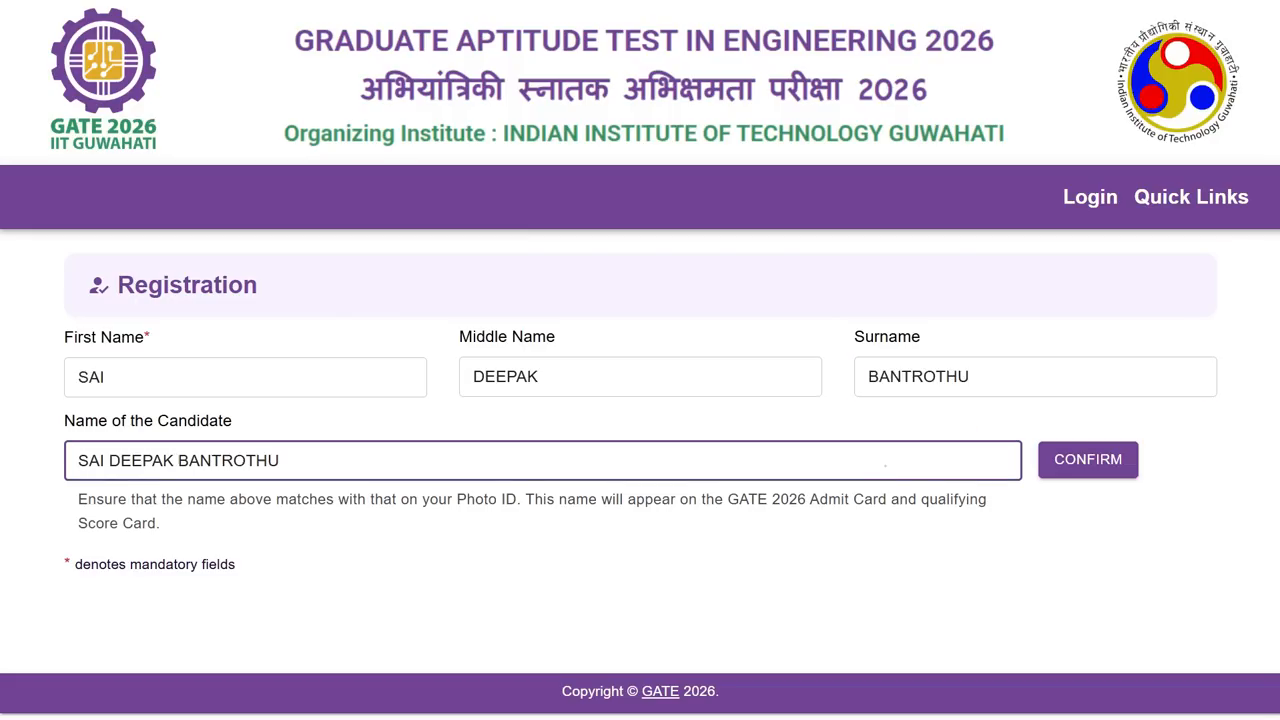
click(1058, 462)
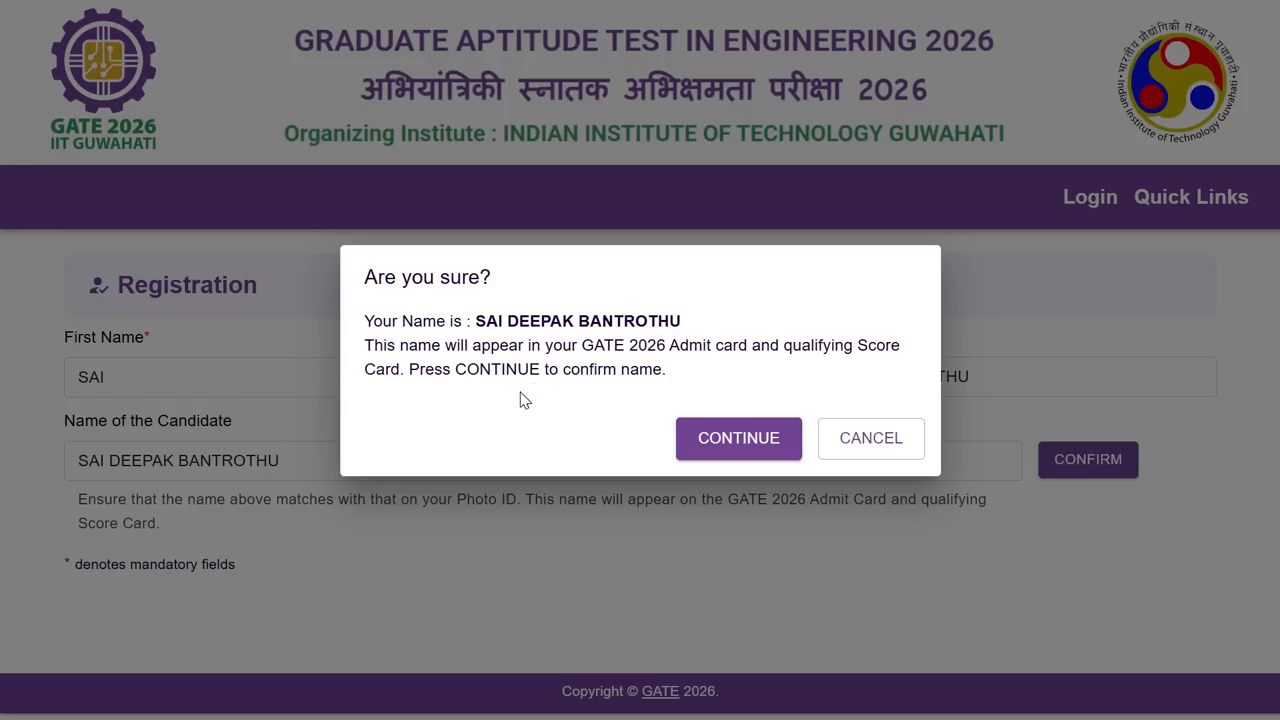
Step: Accept the name and enter the candidate's e-mail address in both e-mail fields
click(731, 444)
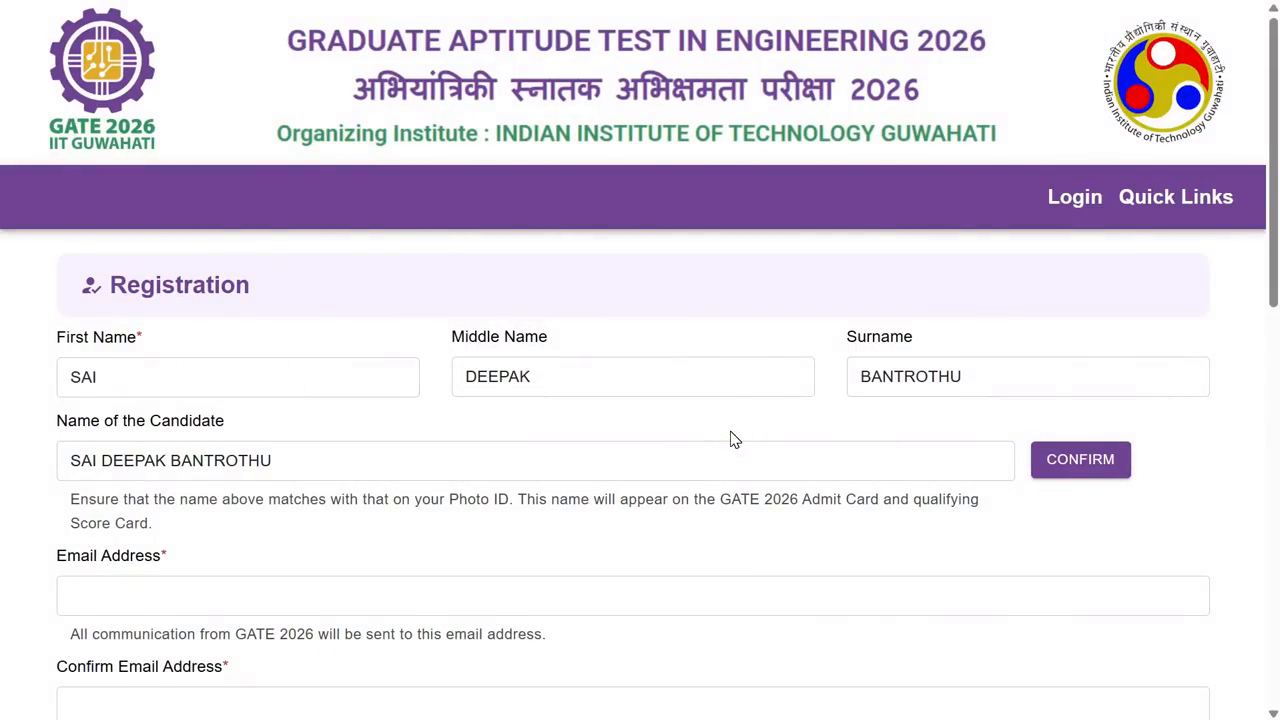
scroll(734, 443, down, 2)
click(321, 400)
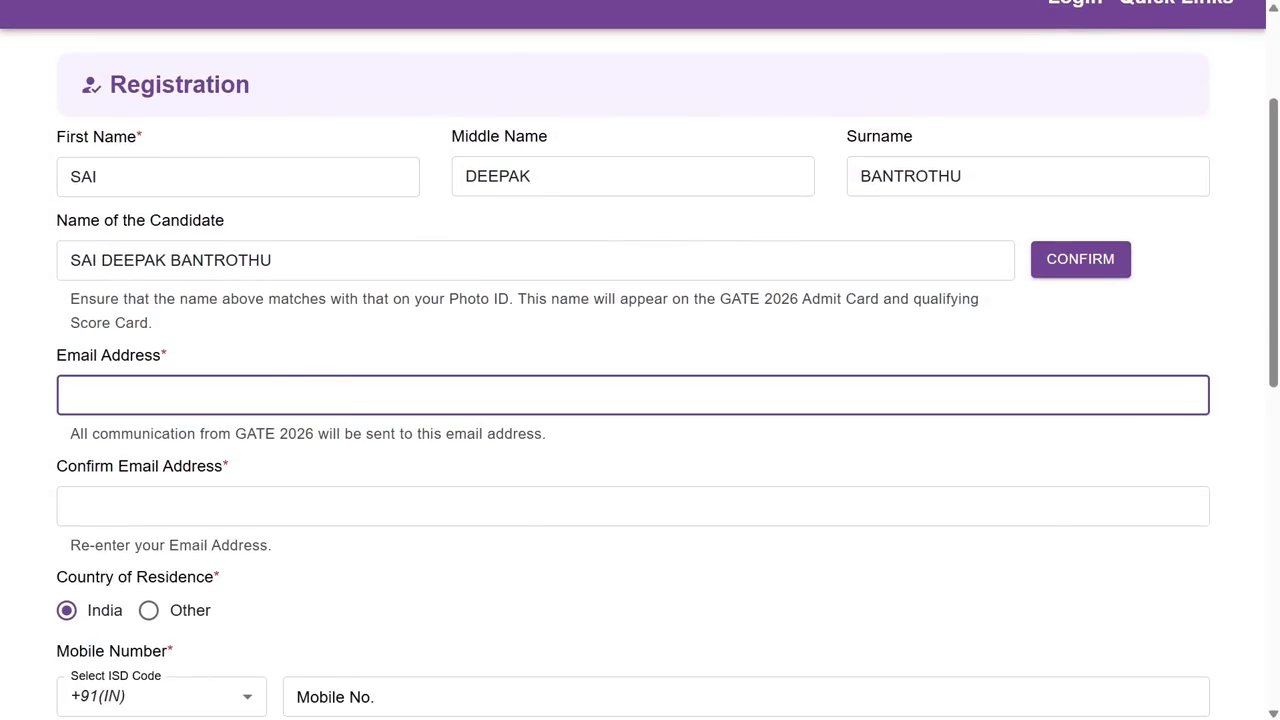
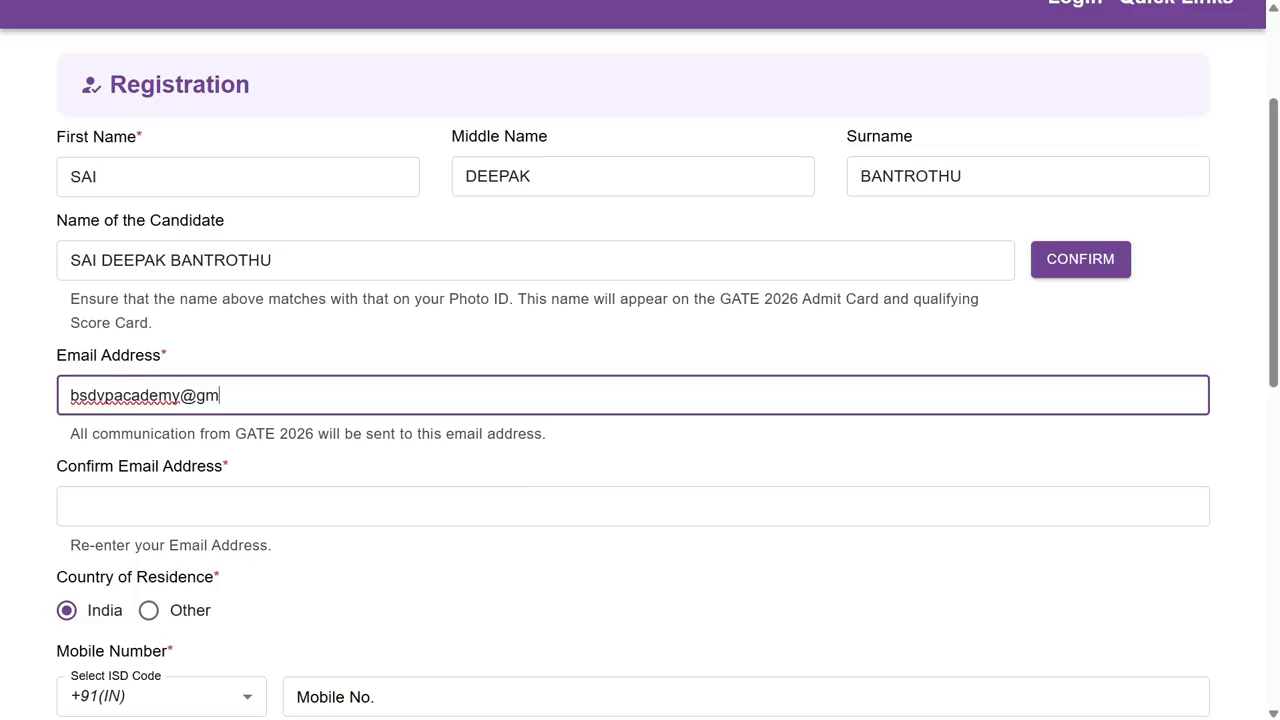
click(223, 498)
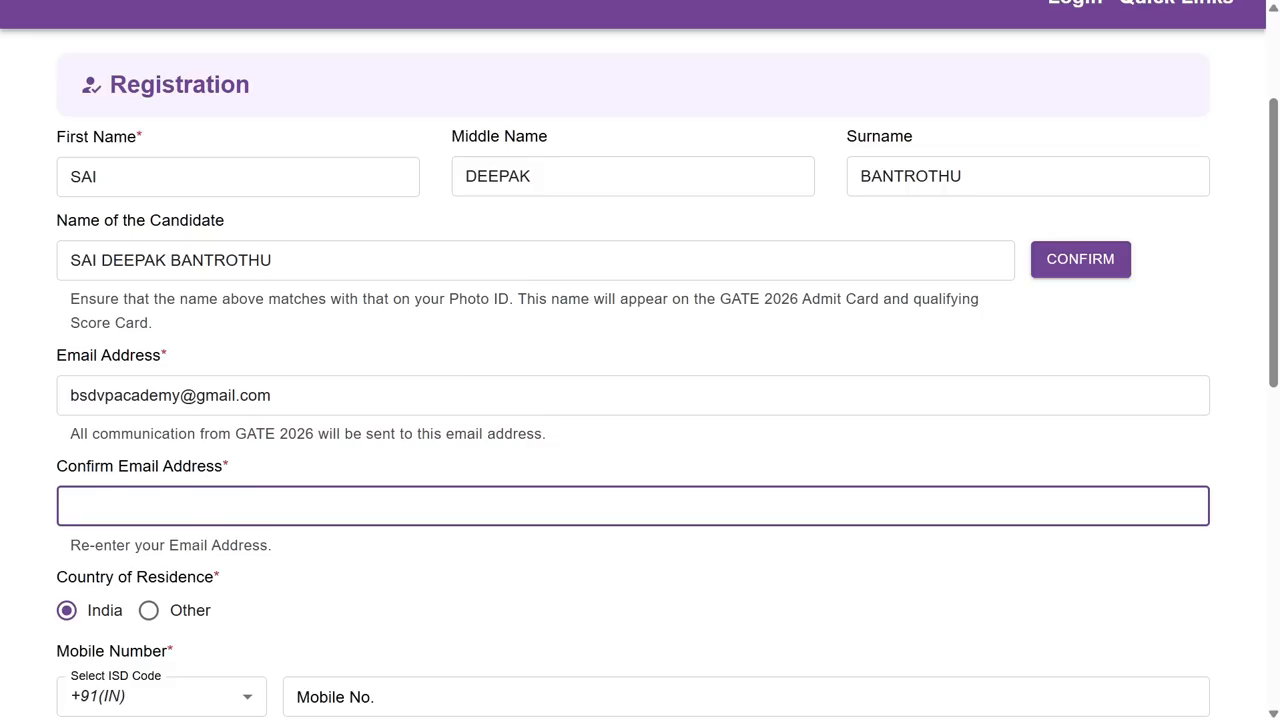
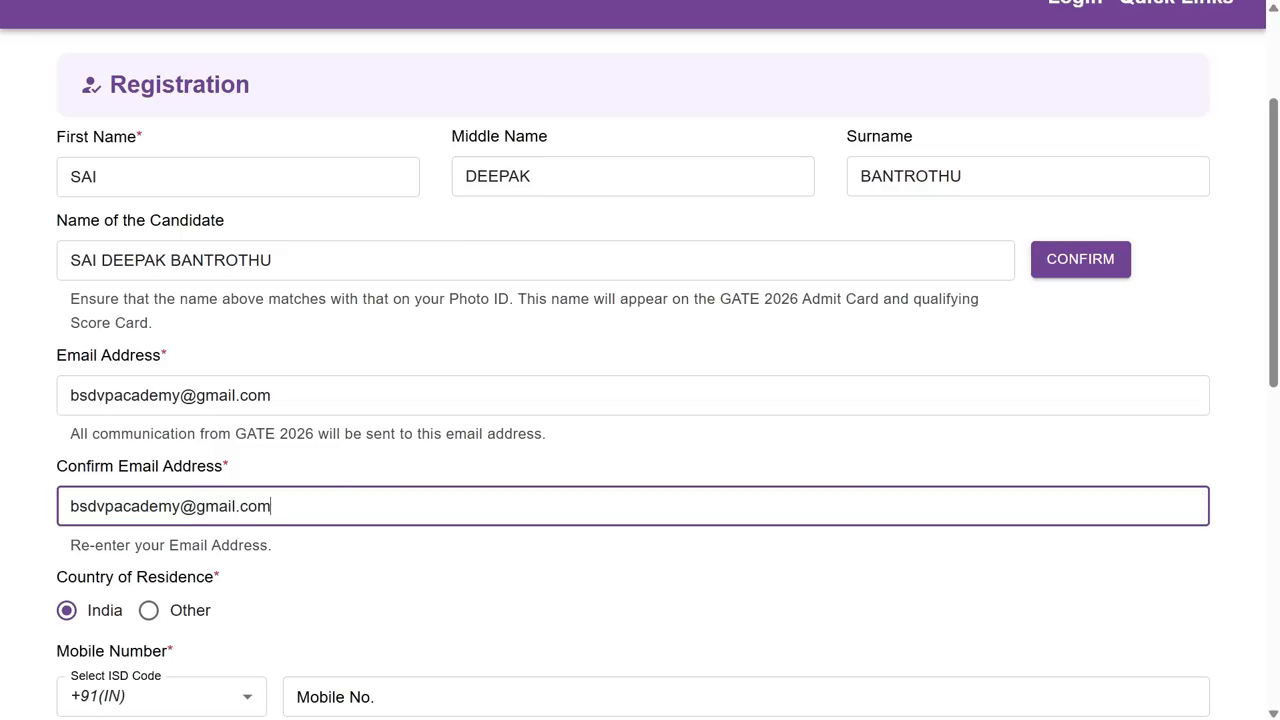
Step: Enter the candidate's mobile number in Mobile No. and Confirm Mobile Number
scroll(177, 480, down, 2)
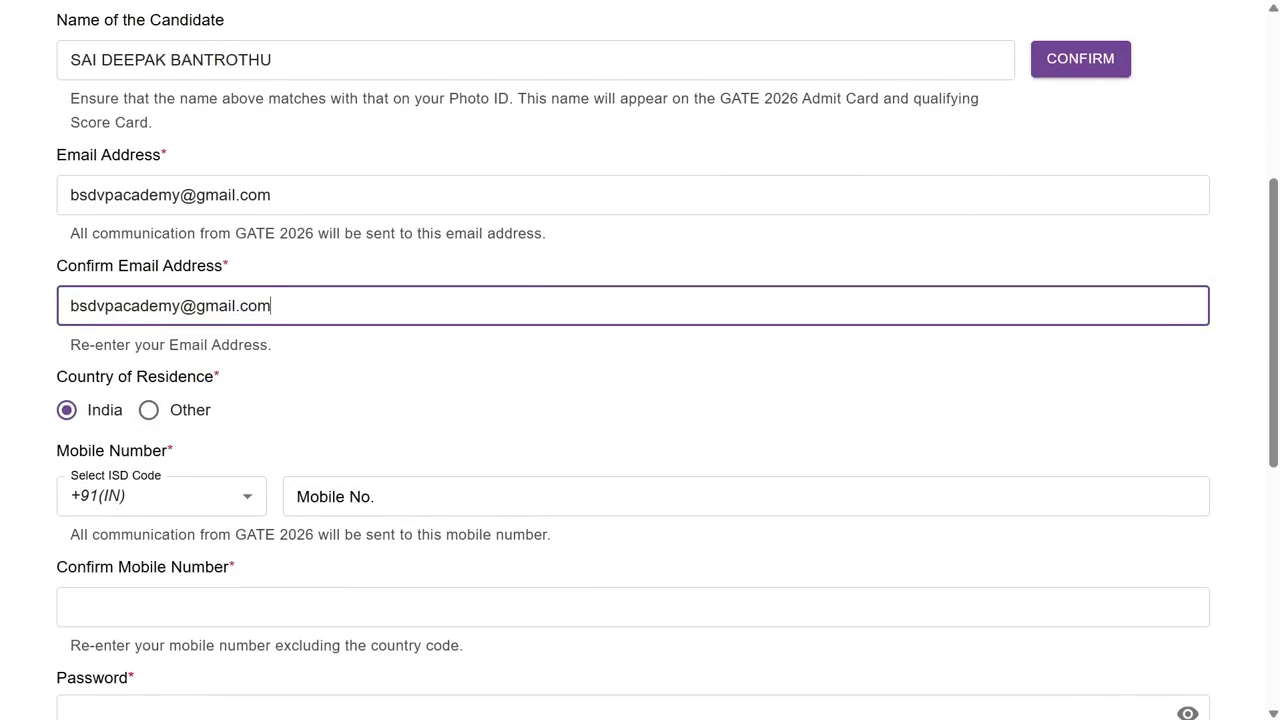
click(346, 497)
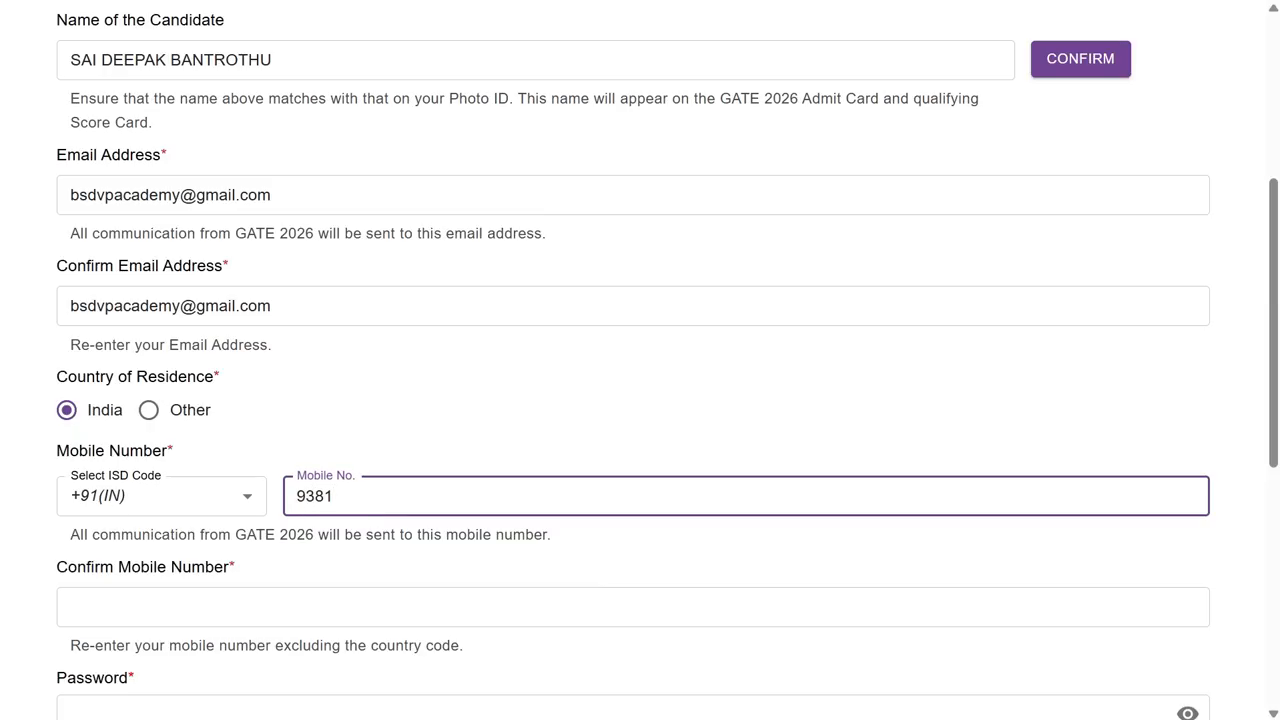
scroll(640, 400, down, 2)
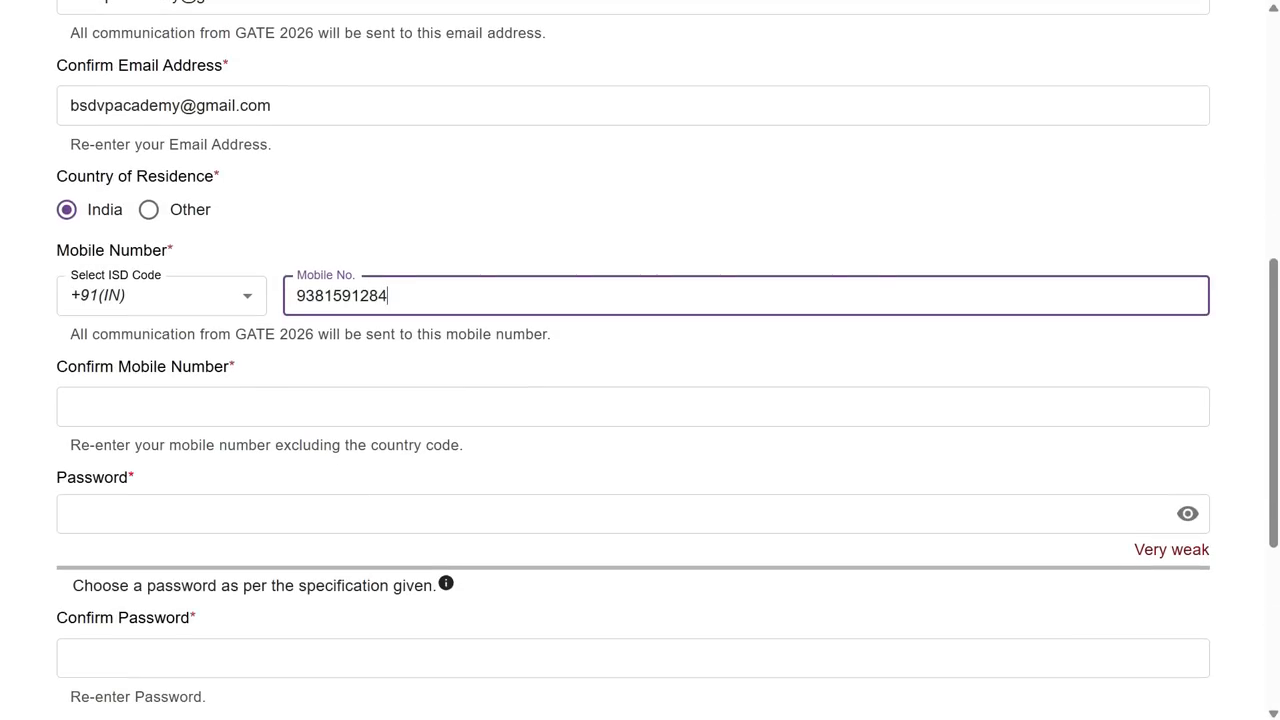
click(287, 410)
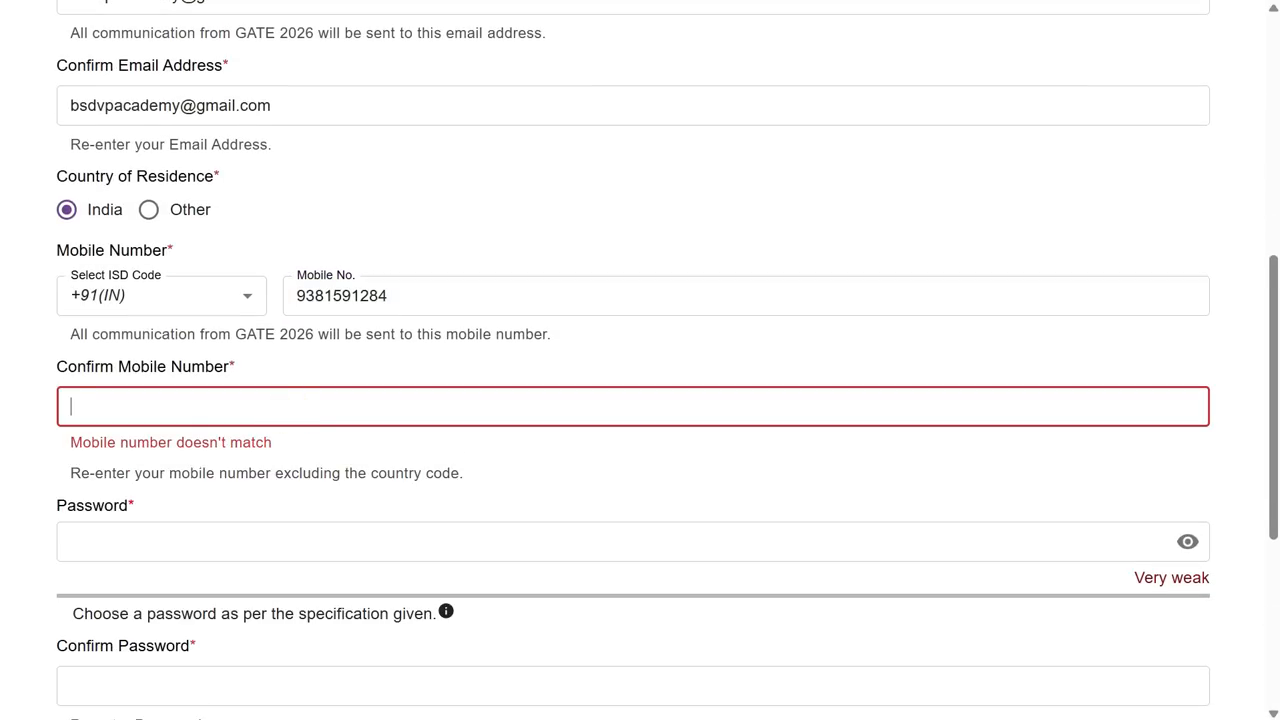
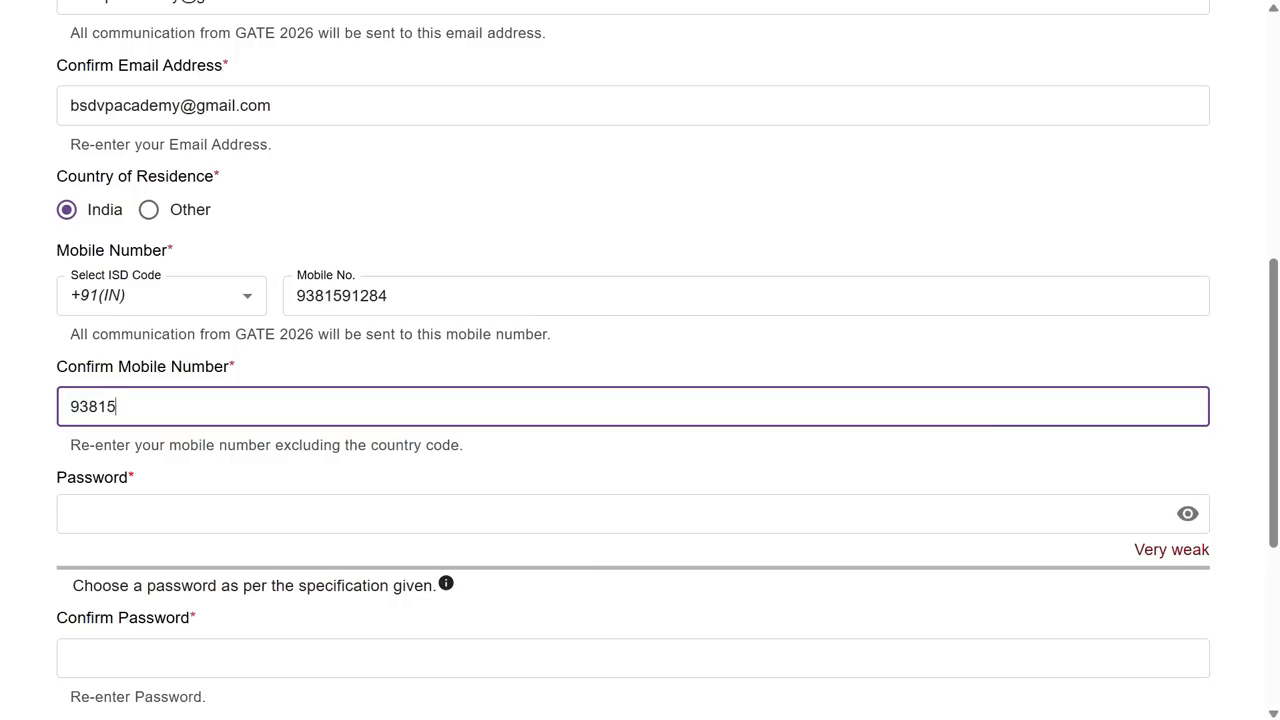
Step: Type a strong account password into Password and Confirm Password
click(267, 522)
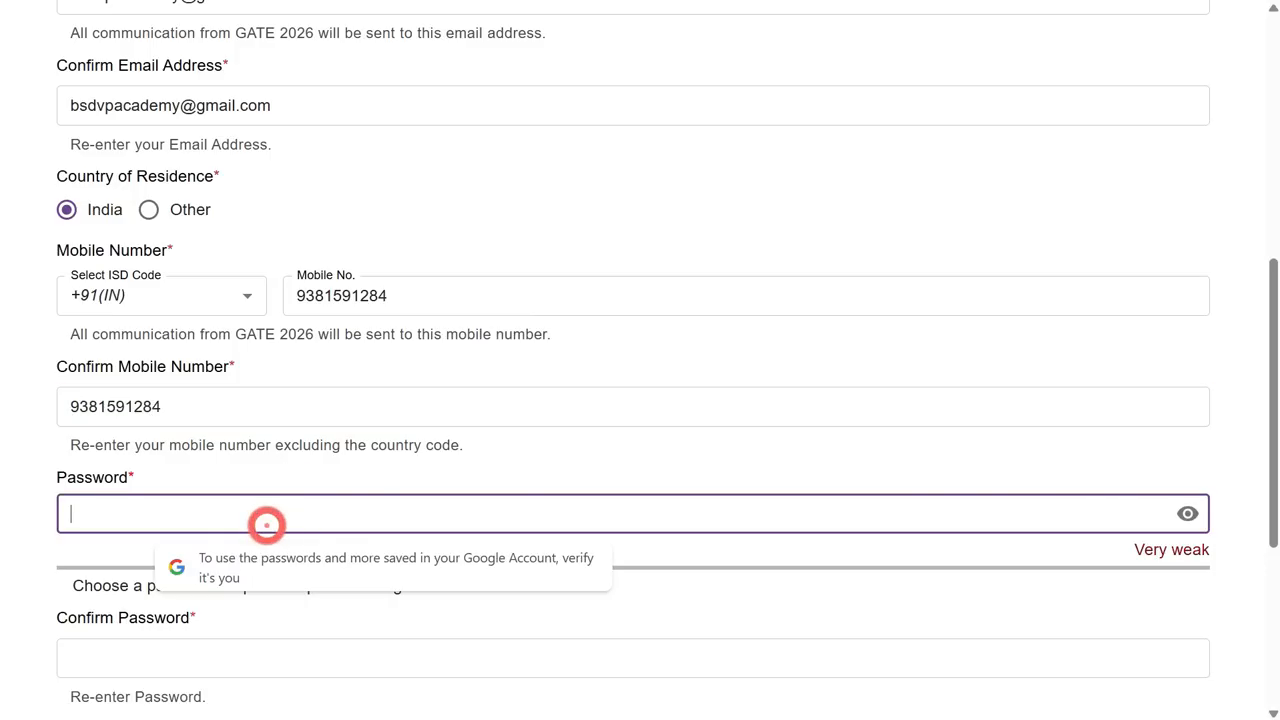
scroll(267, 522, down, 1)
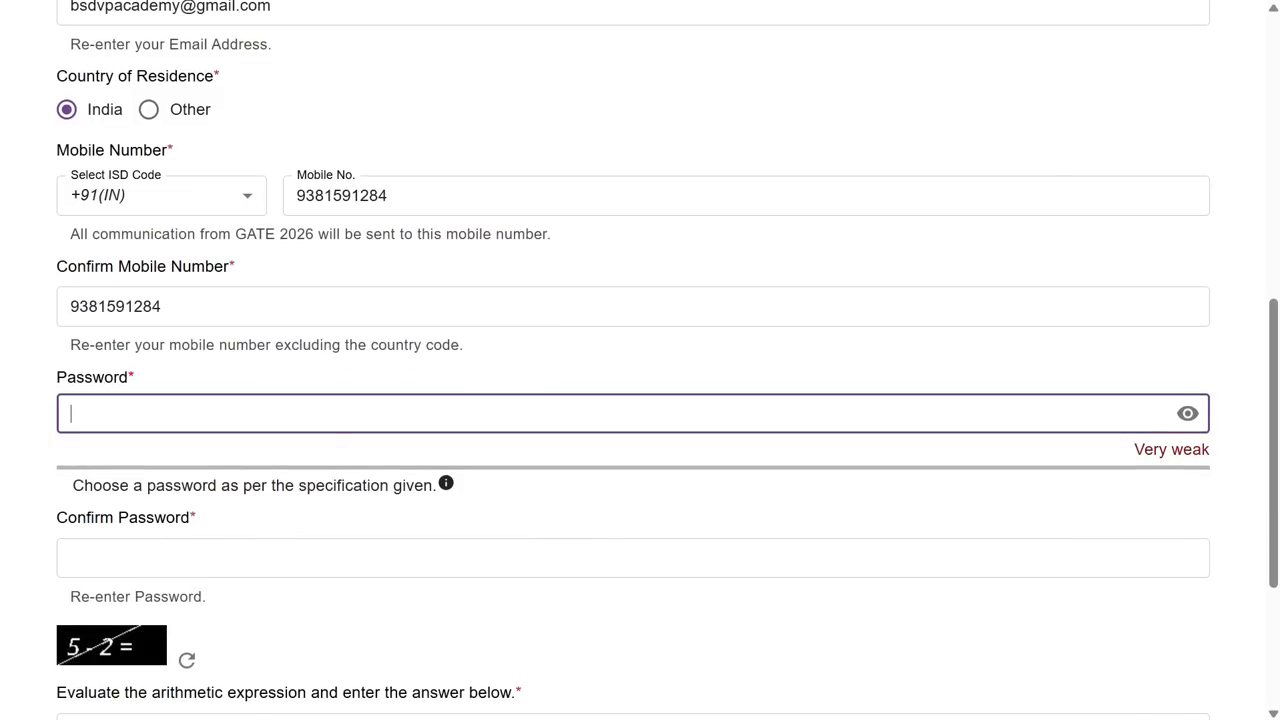
text(•)
key(BackSpace)
text(•••••••••••••)
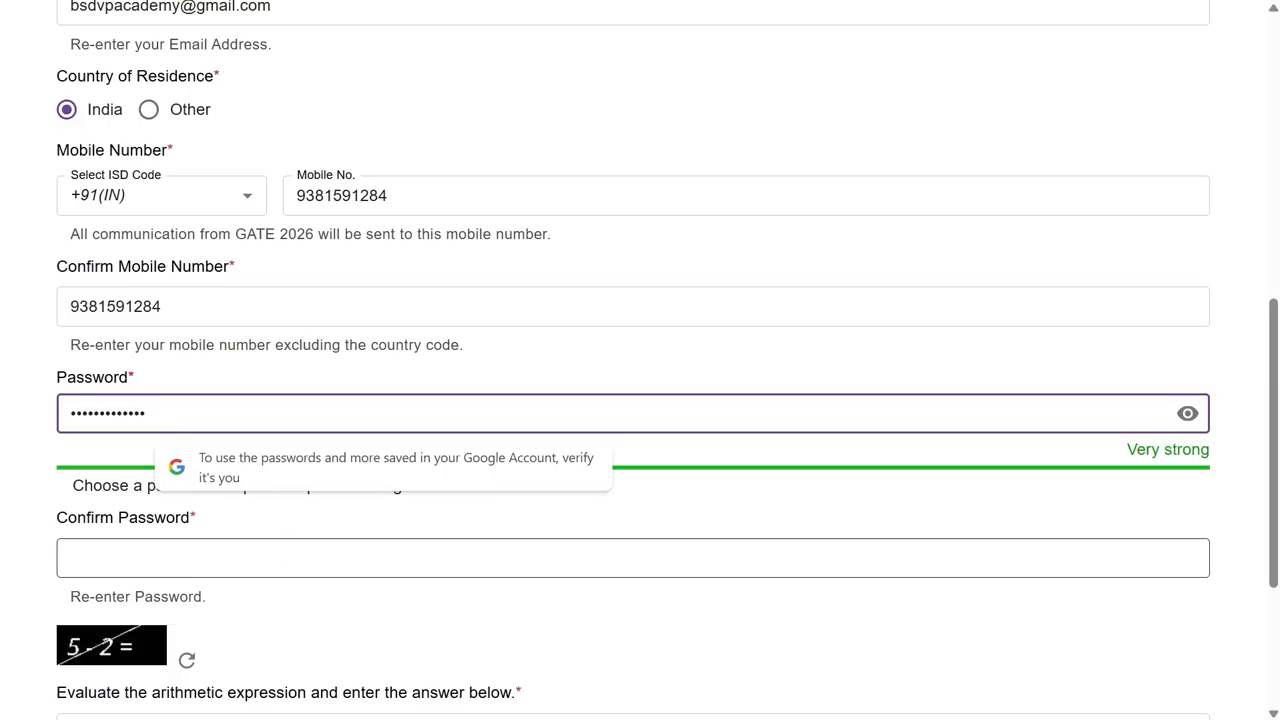
click(266, 552)
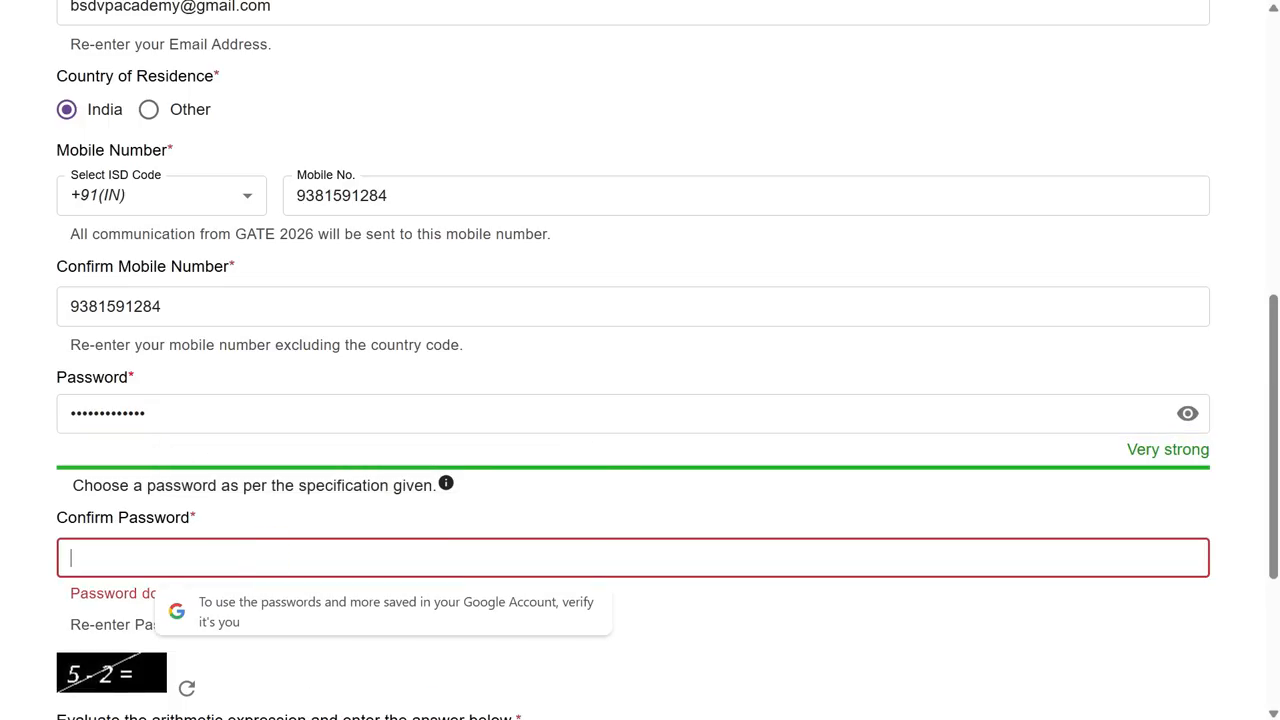
click(277, 462)
text(B••••••)
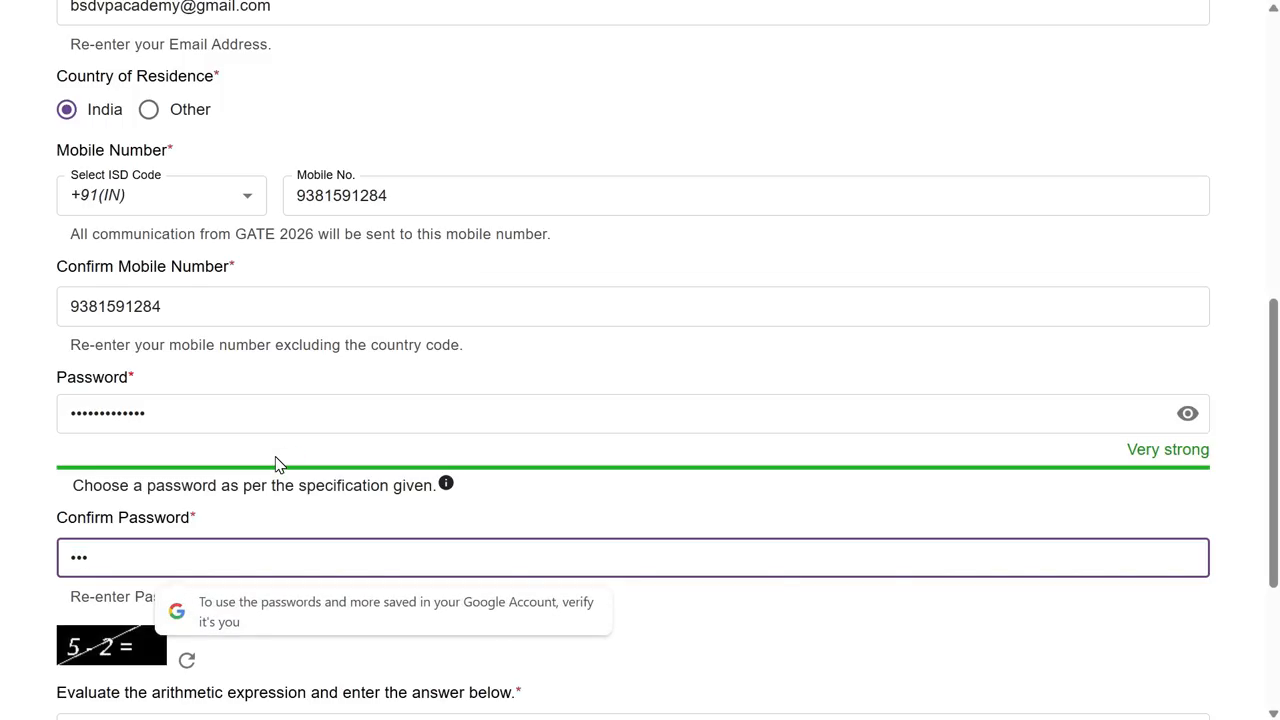
text(••••••)
Step: Answer the arithmetic check with 3 and submit the registration
scroll(286, 454, down, 3)
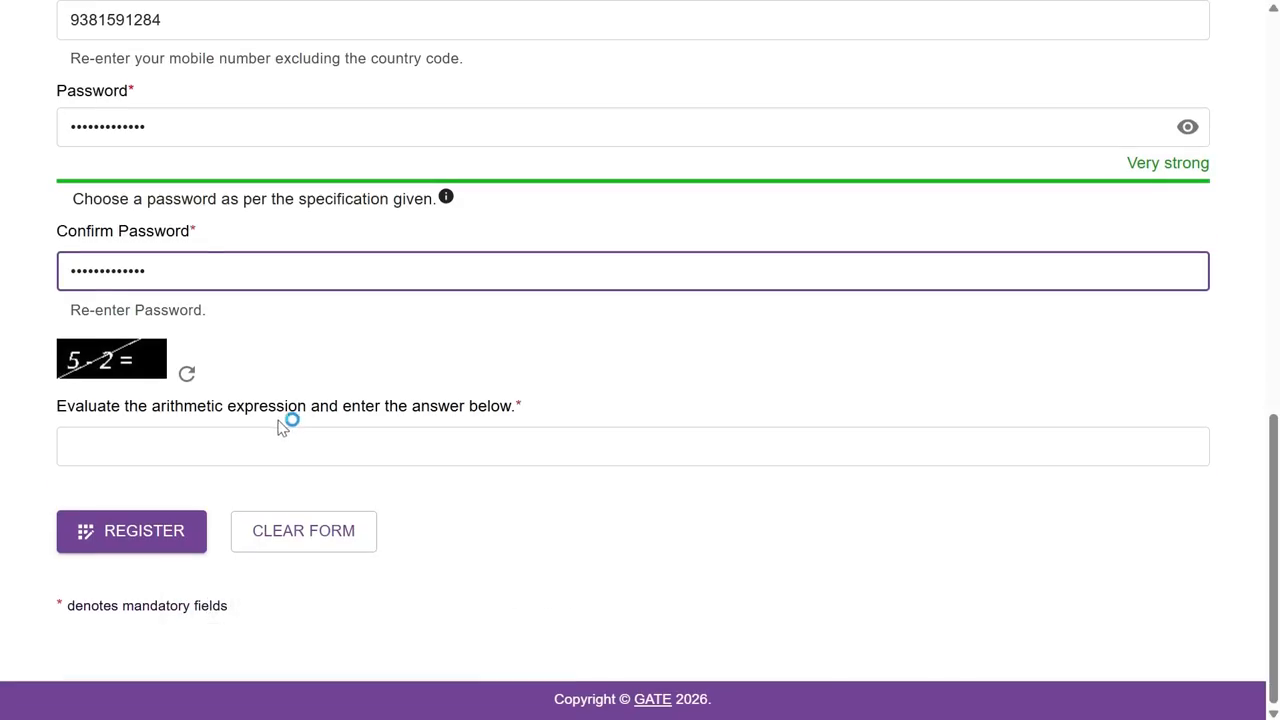
click(103, 451)
text(3)
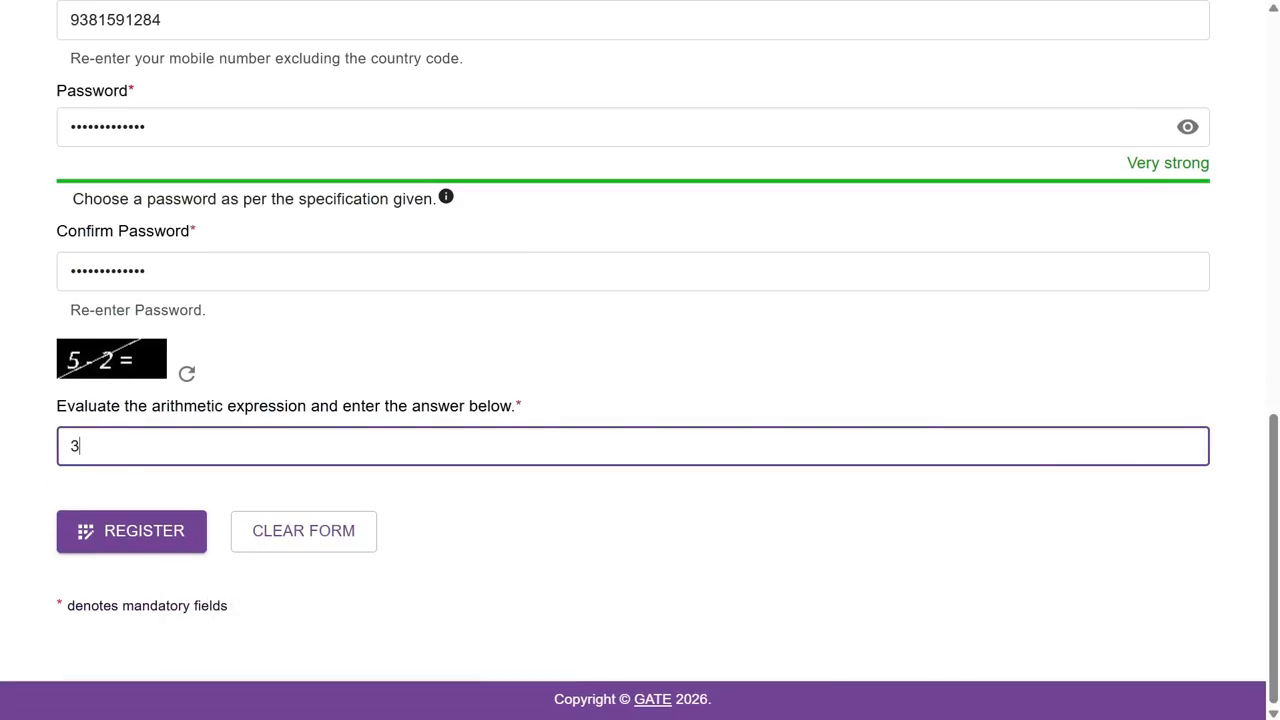
click(150, 535)
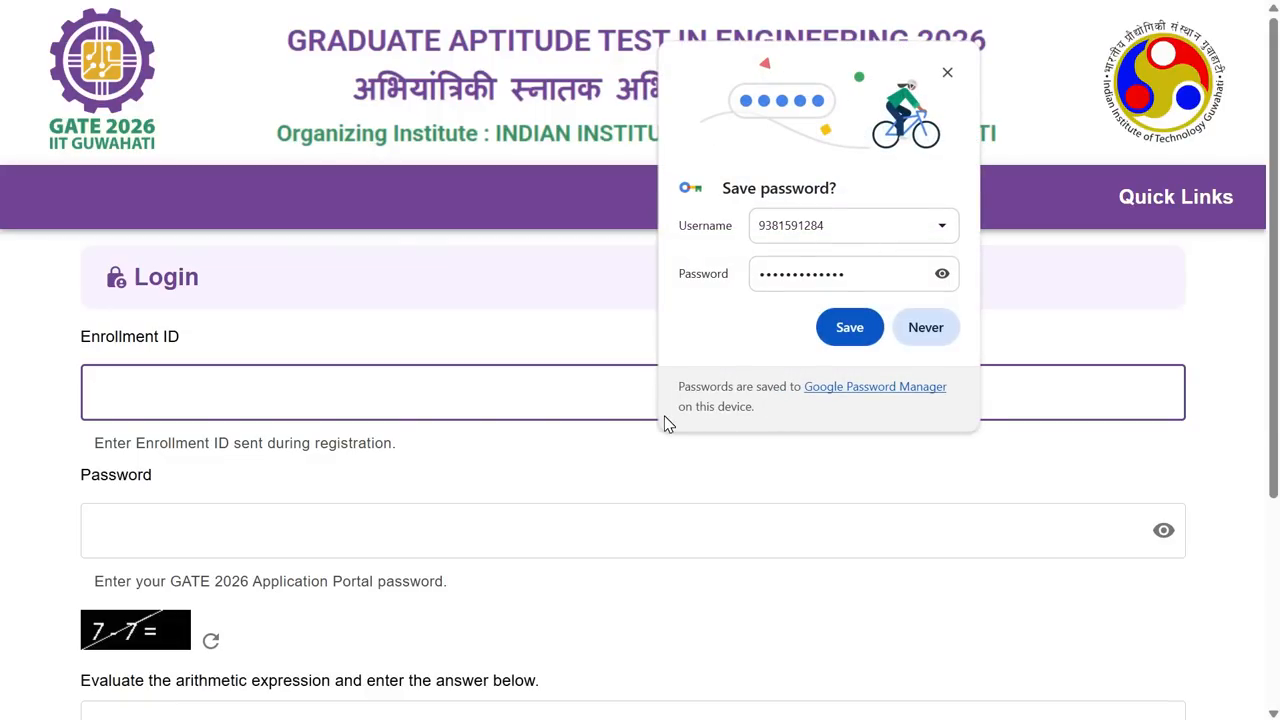
Step: Decline saving the password, then log in with the enrollment ID, password and captcha answer 0
click(927, 340)
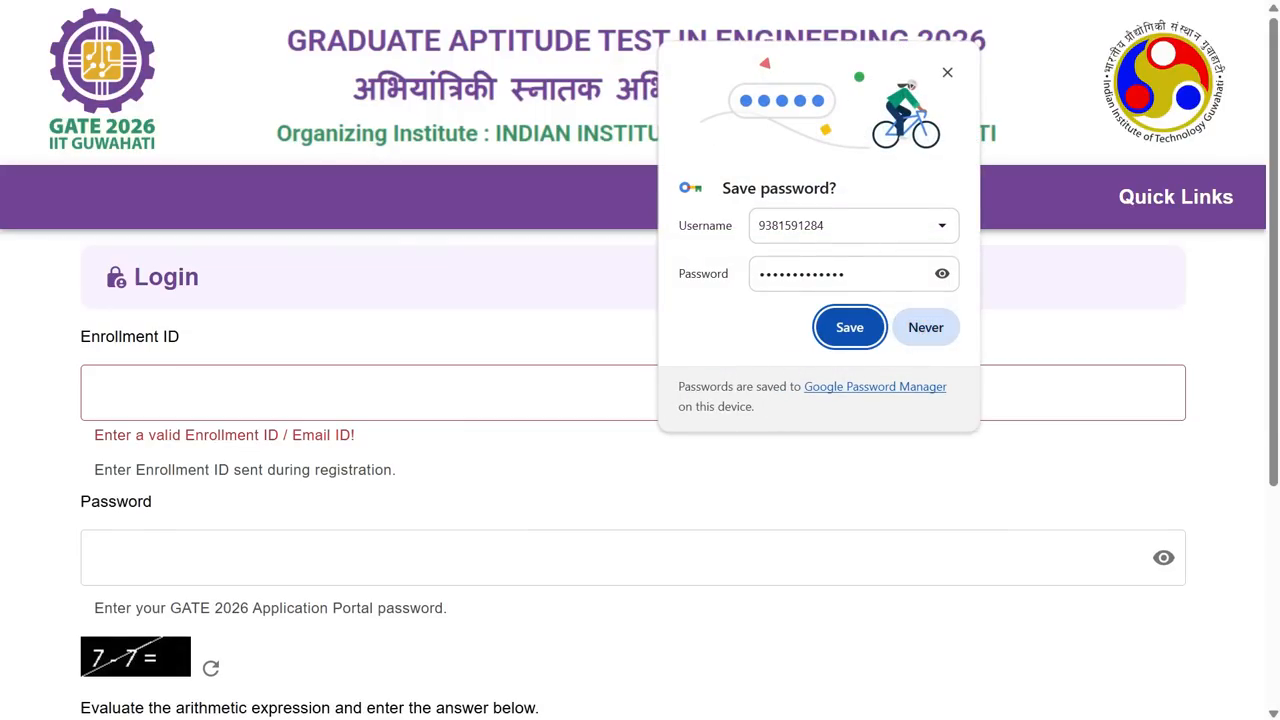
click(927, 330)
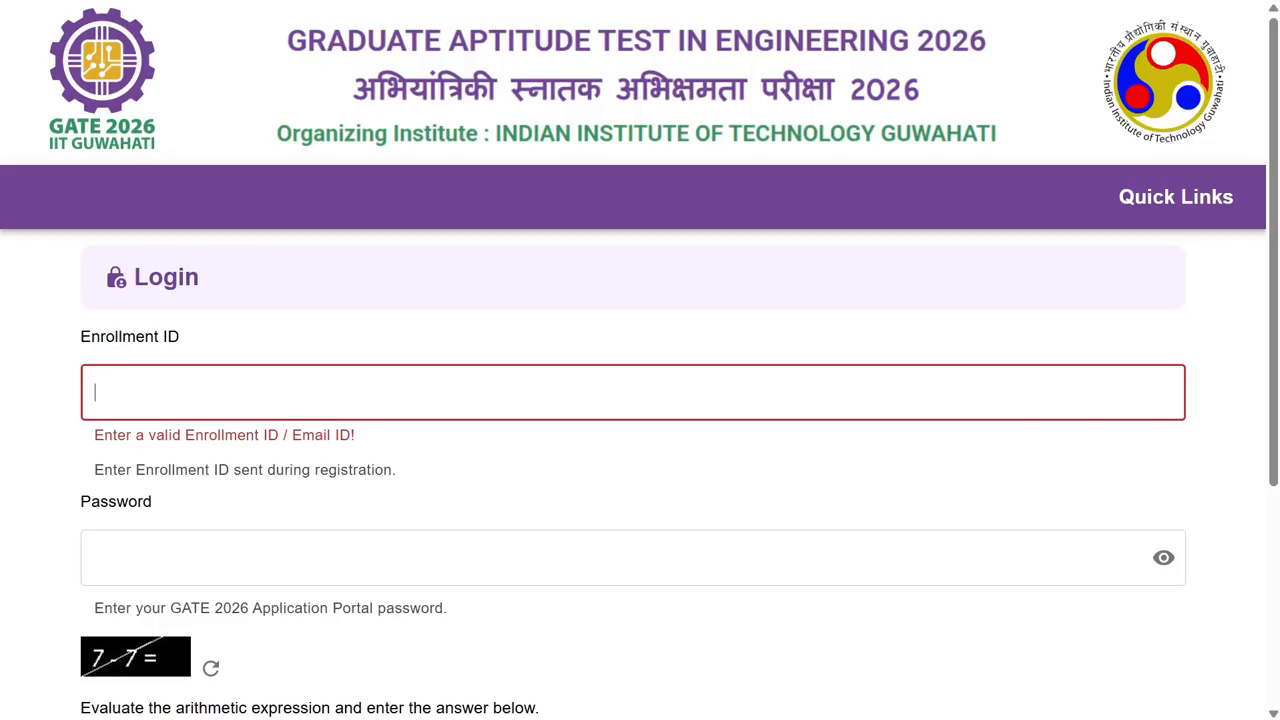
click(383, 399)
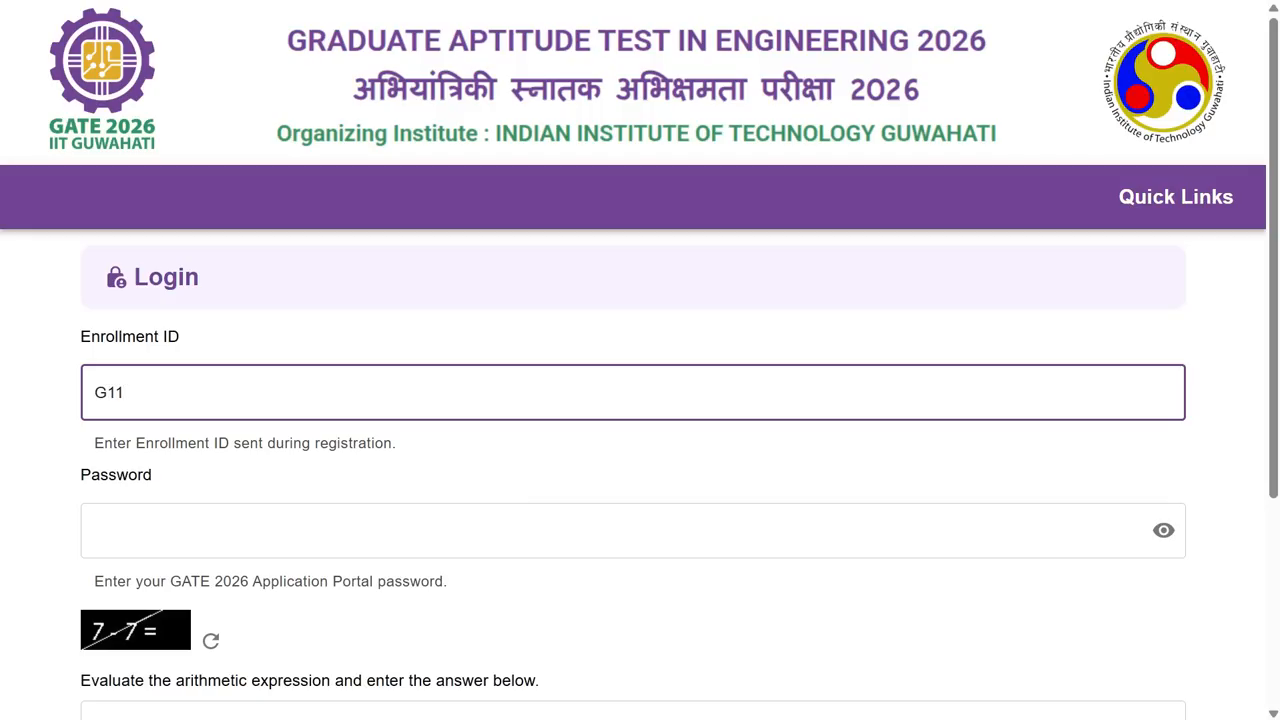
click(500, 535)
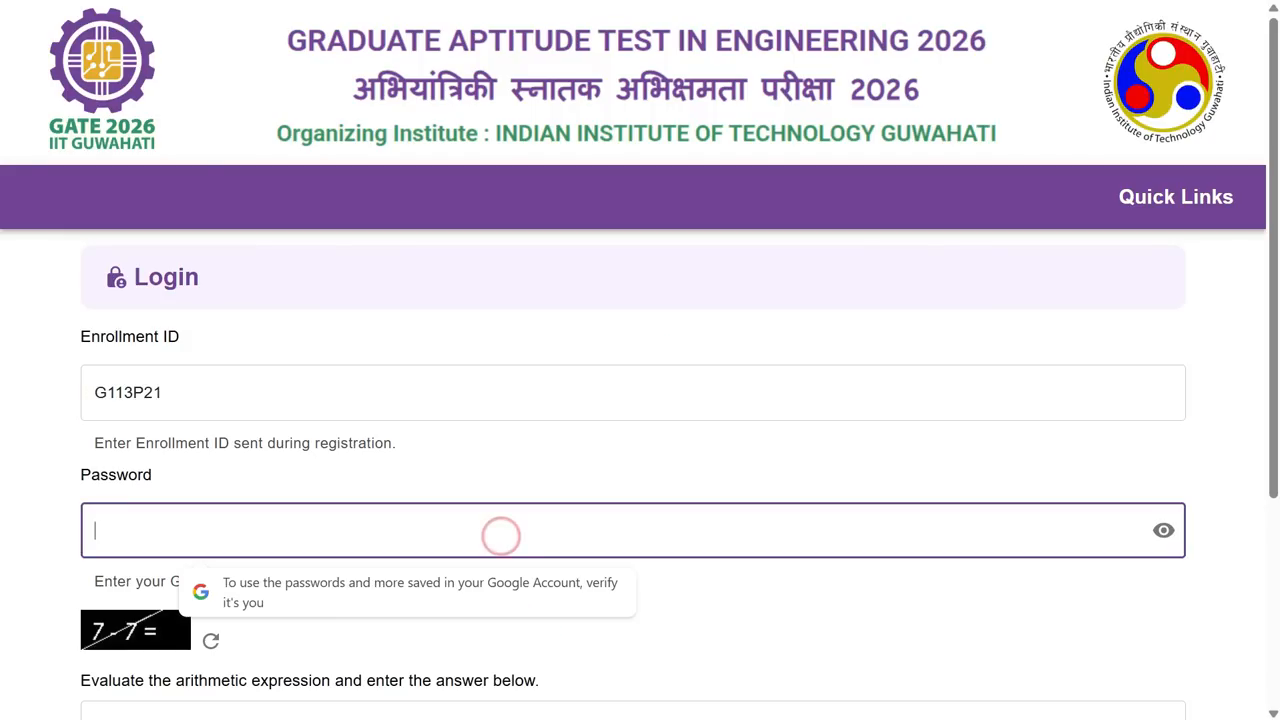
text(•••••••••••••)
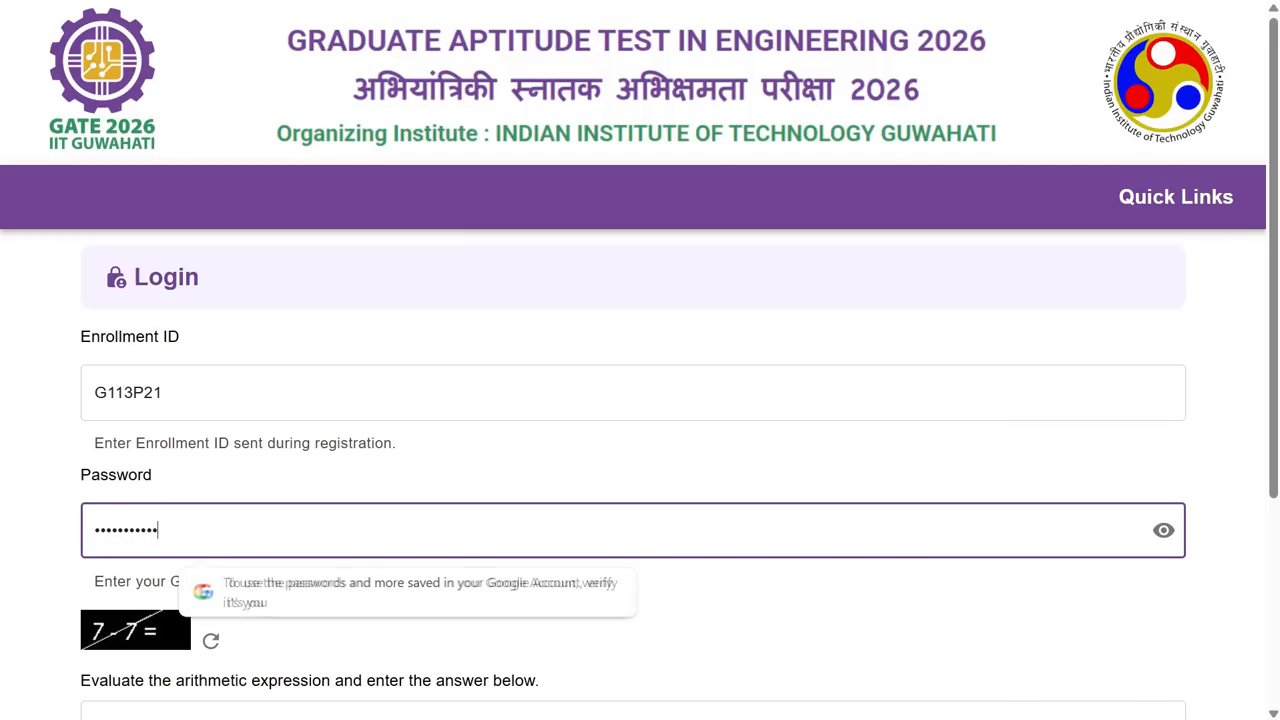
scroll(414, 357, down, 3)
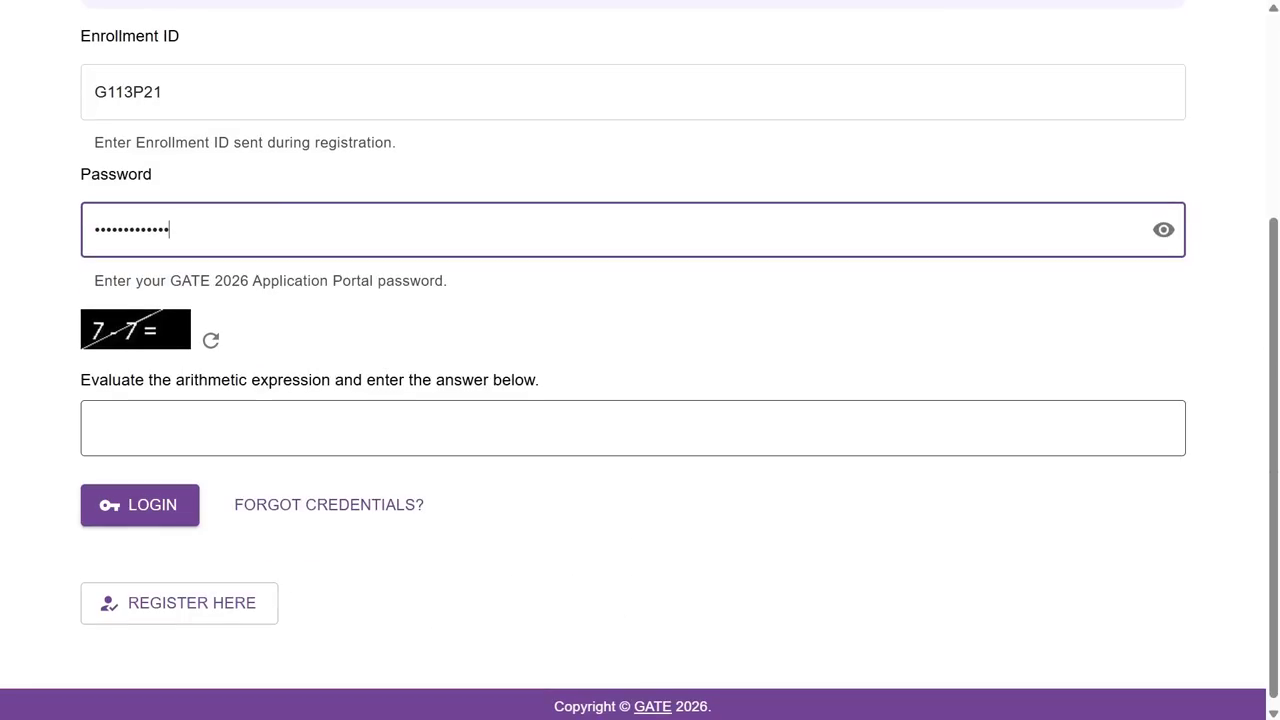
click(170, 418)
text(0)
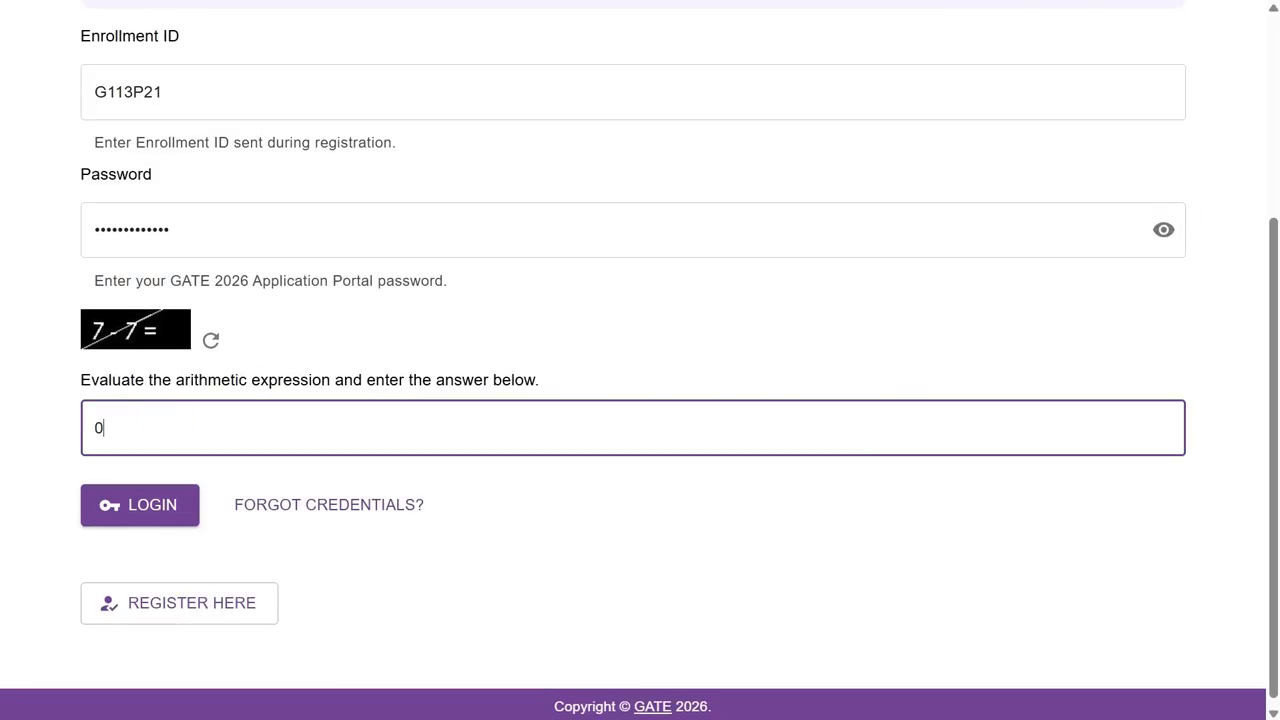
click(125, 502)
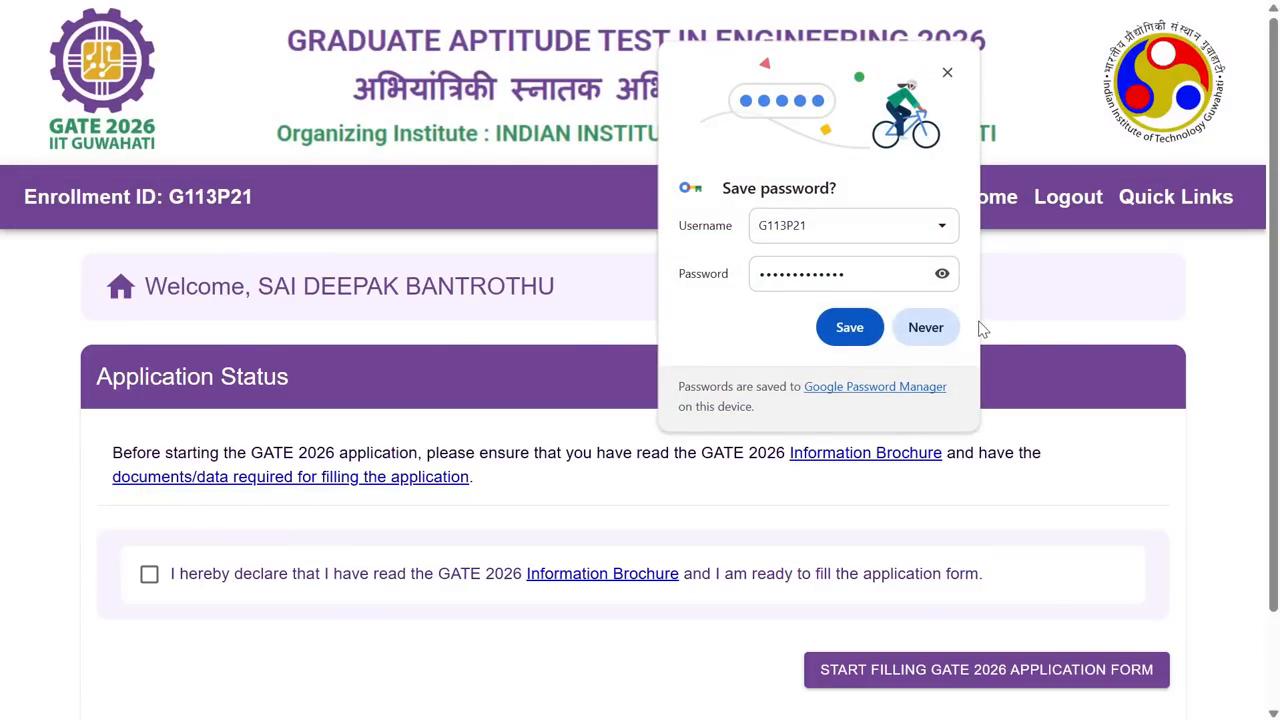
Step: Decline the password prompt, dismiss the battery alert, tick the brochure declaration and start the application form
click(932, 328)
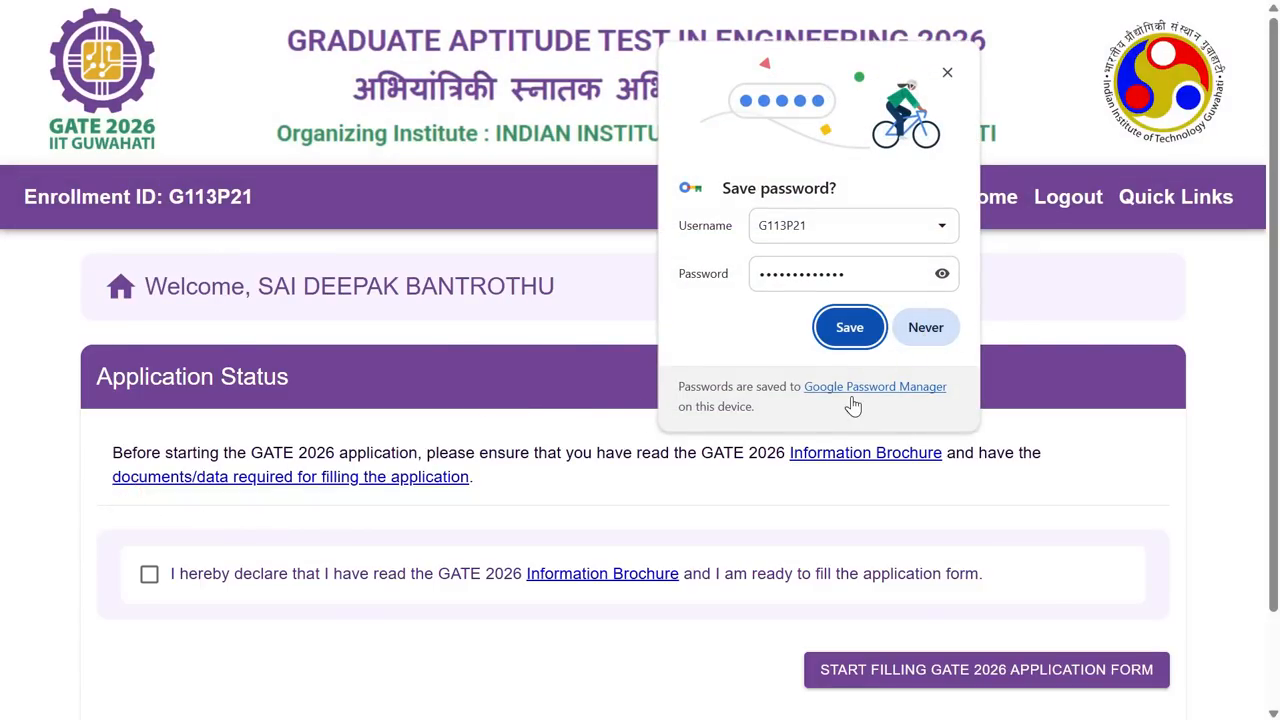
click(934, 330)
scroll(566, 434, down, 1)
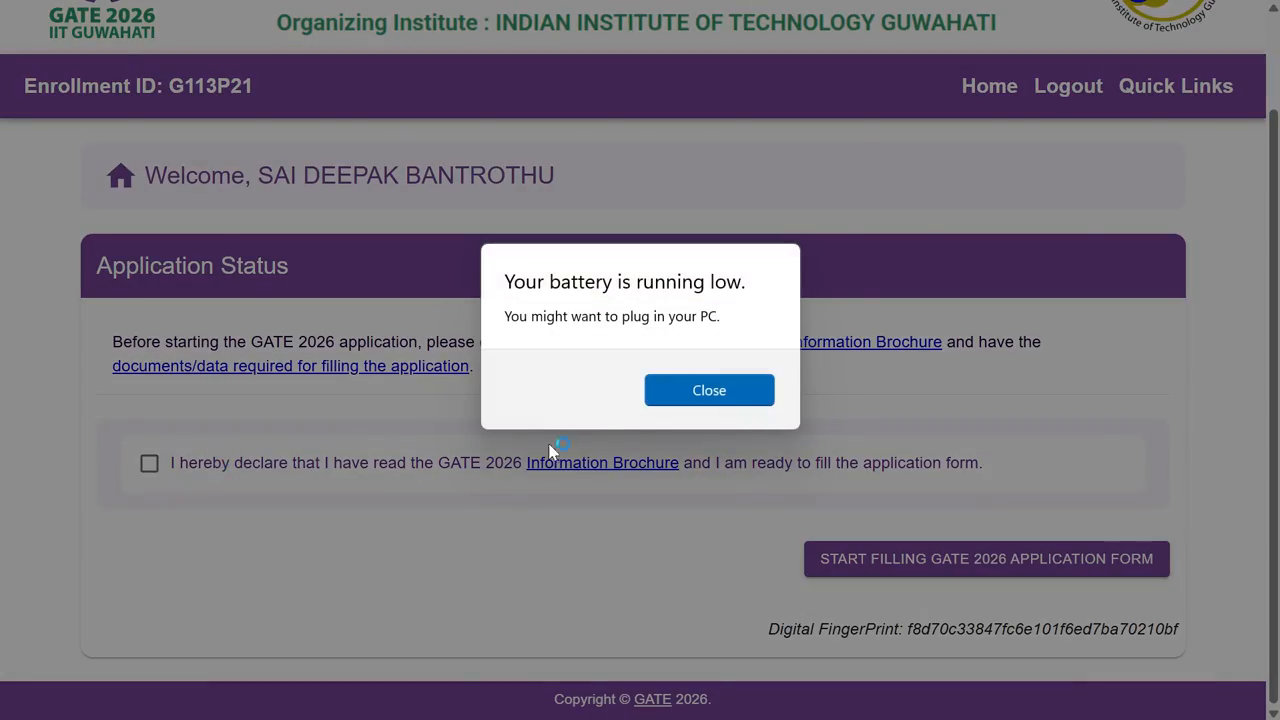
click(652, 398)
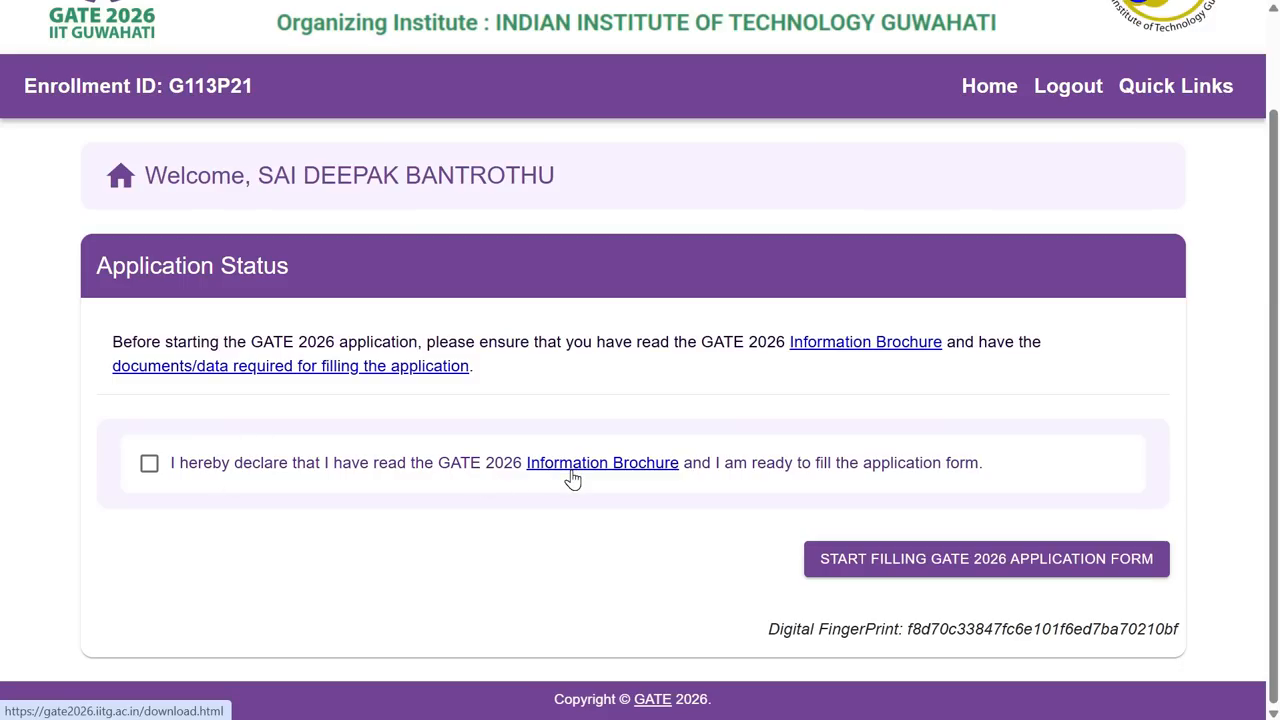
click(147, 464)
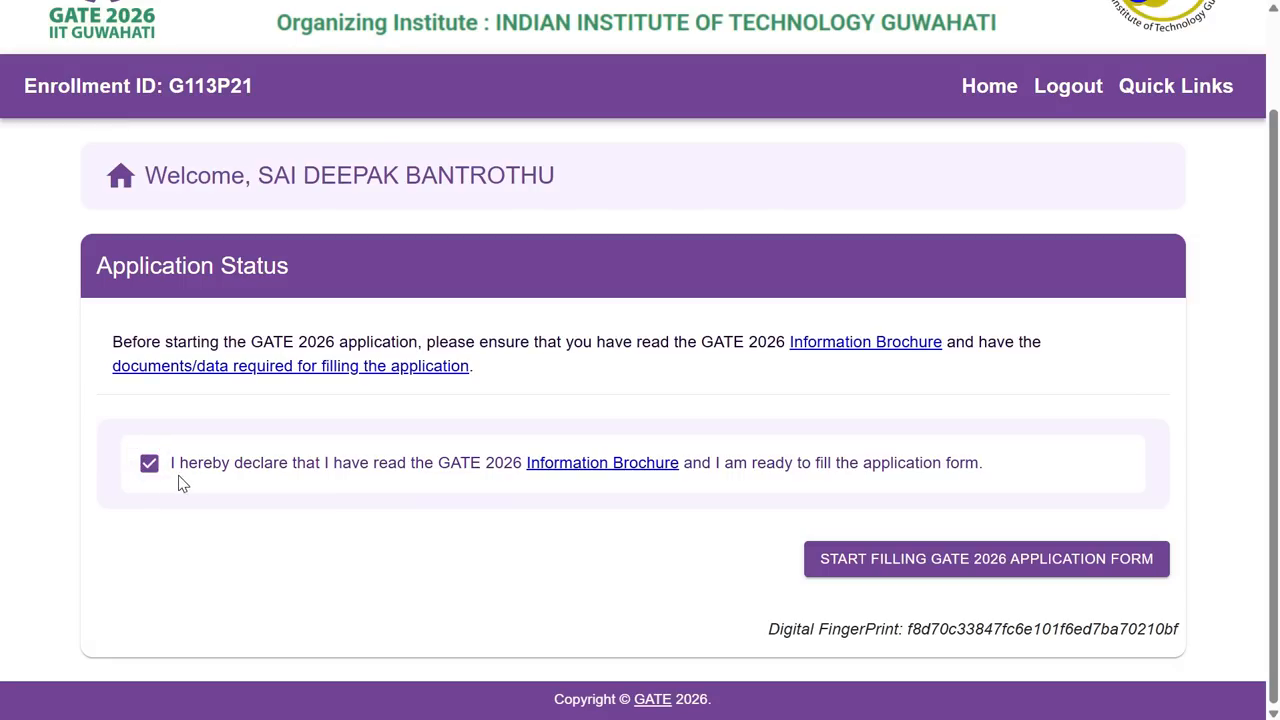
click(940, 577)
scroll(794, 480, down, 1)
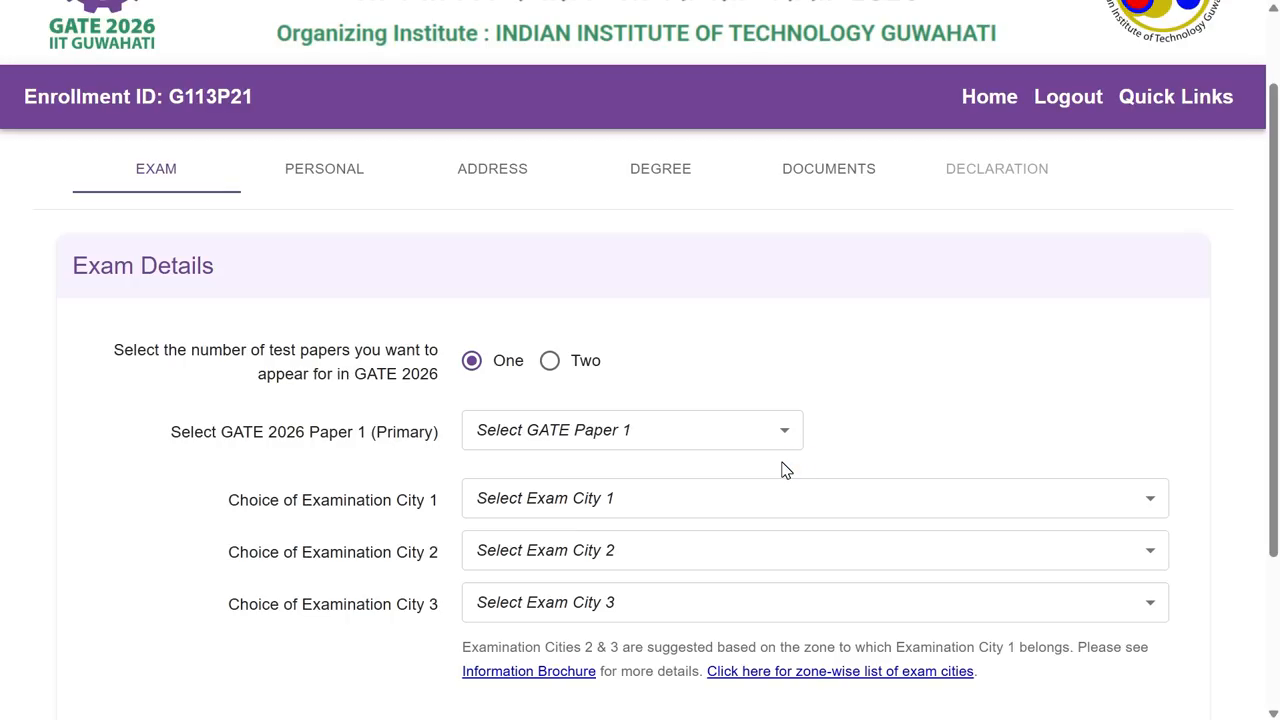
Step: Keep the number of GATE papers at One after briefly trying Two
click(707, 438)
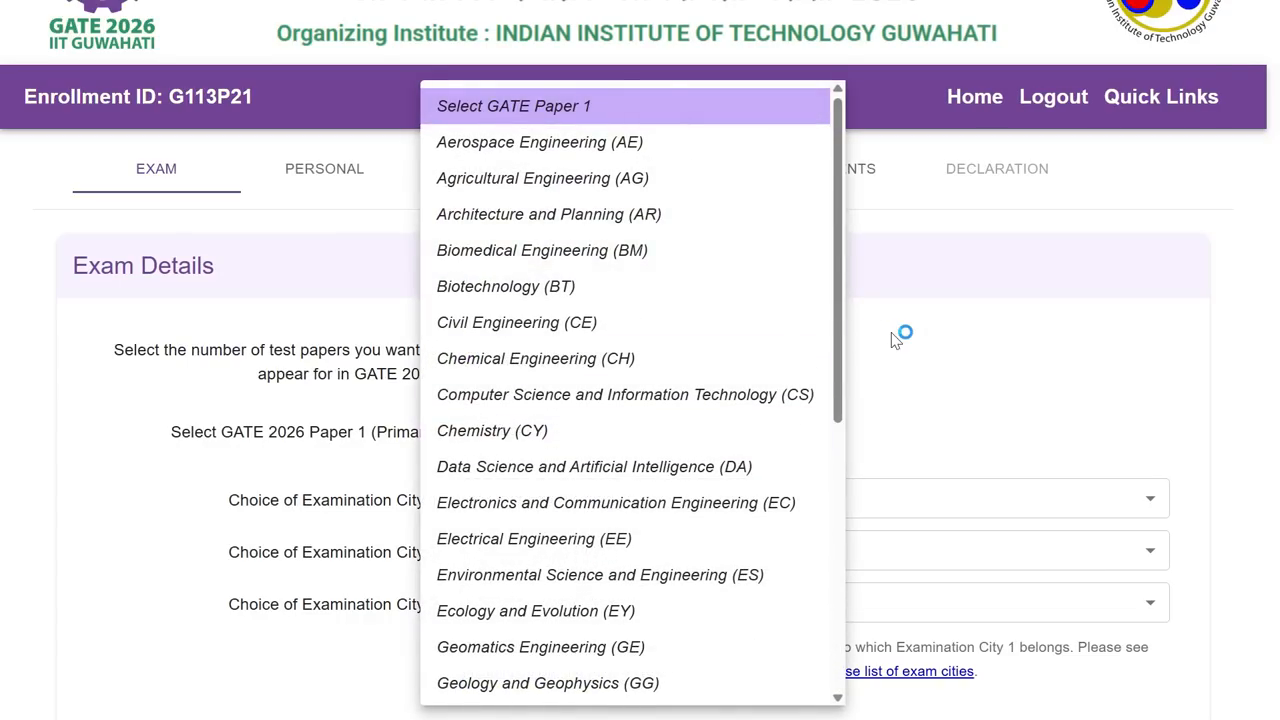
click(893, 338)
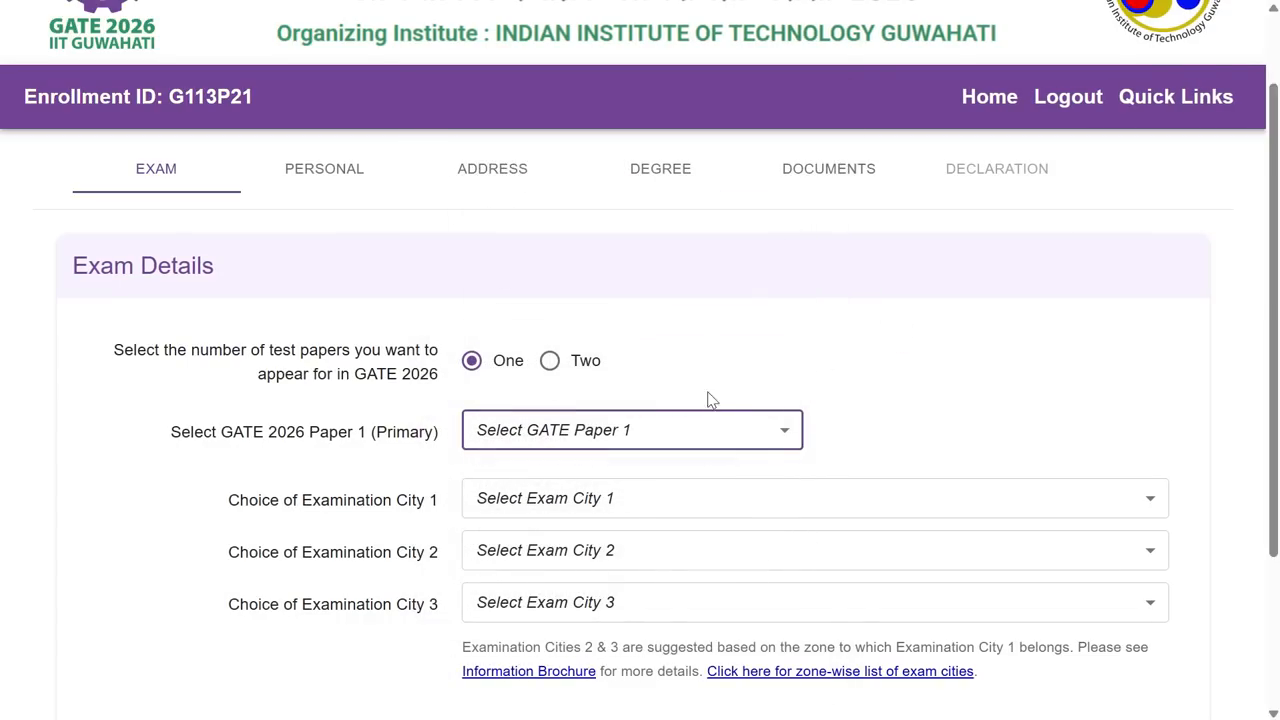
click(552, 365)
click(486, 363)
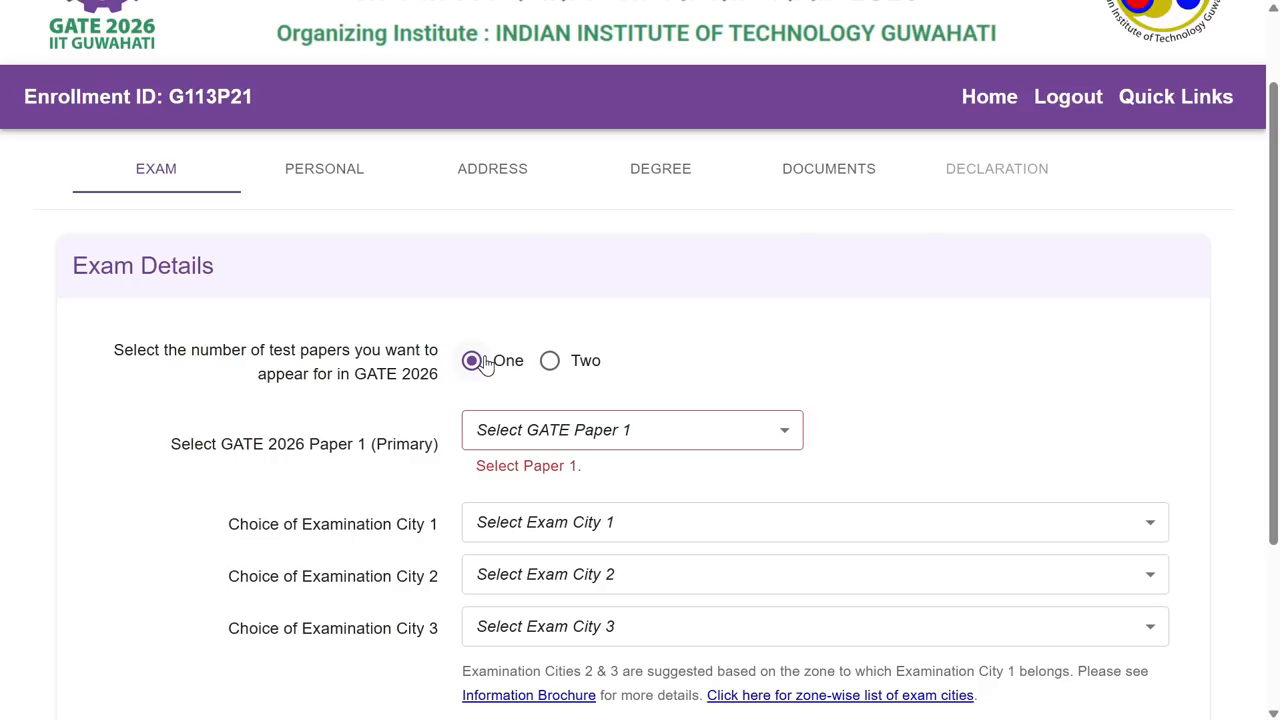
Step: Choose Electrical Engineering (EE) as Paper 1 and confirm it with CONTINUE
click(517, 429)
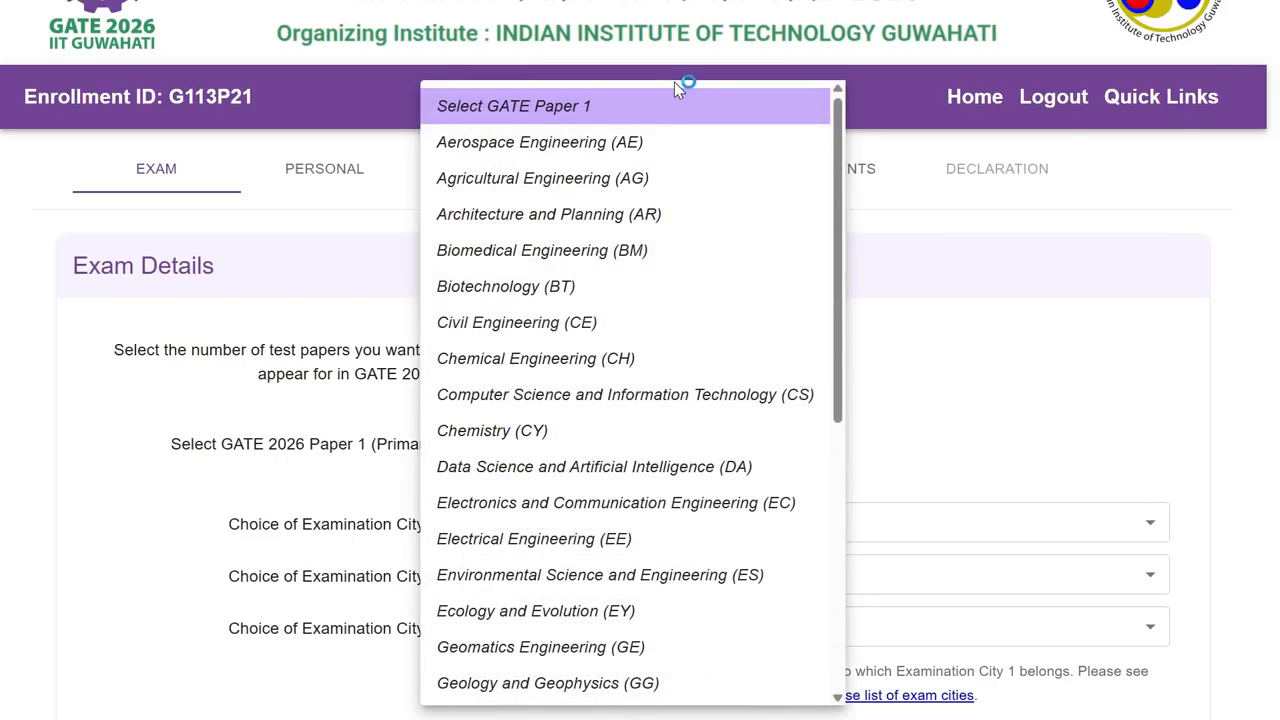
click(967, 329)
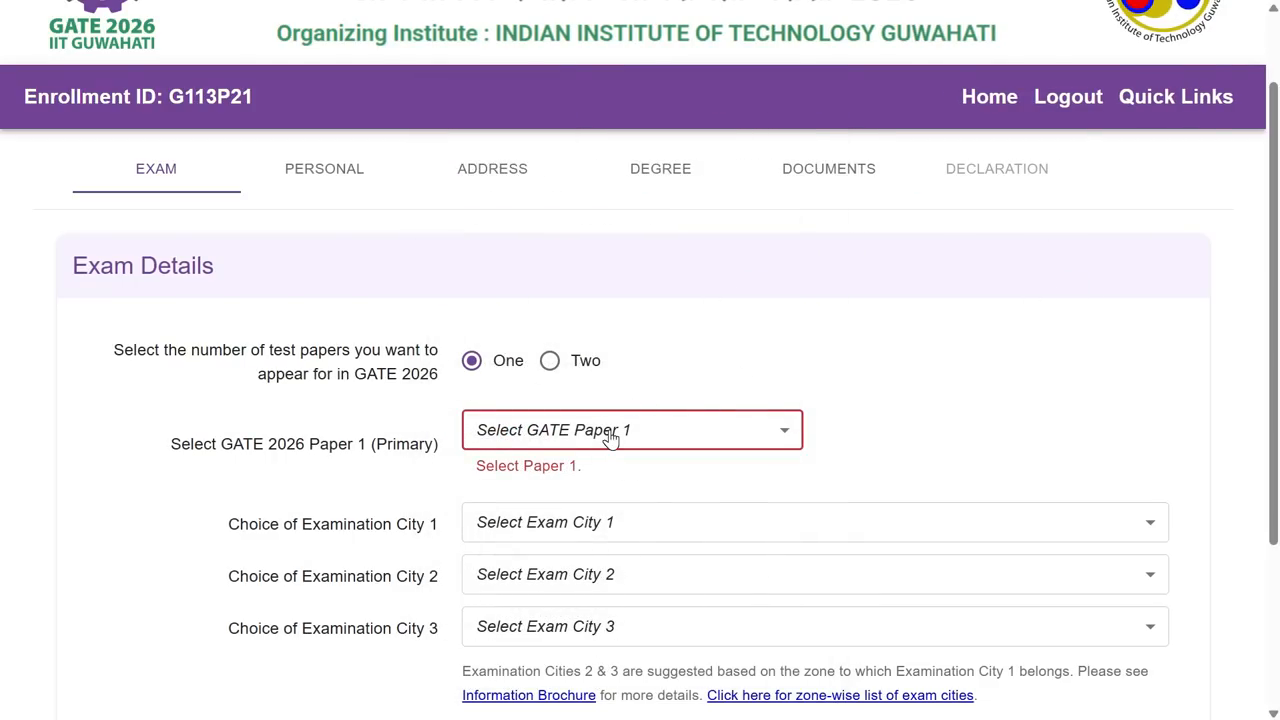
click(608, 436)
scroll(631, 418, down, 5)
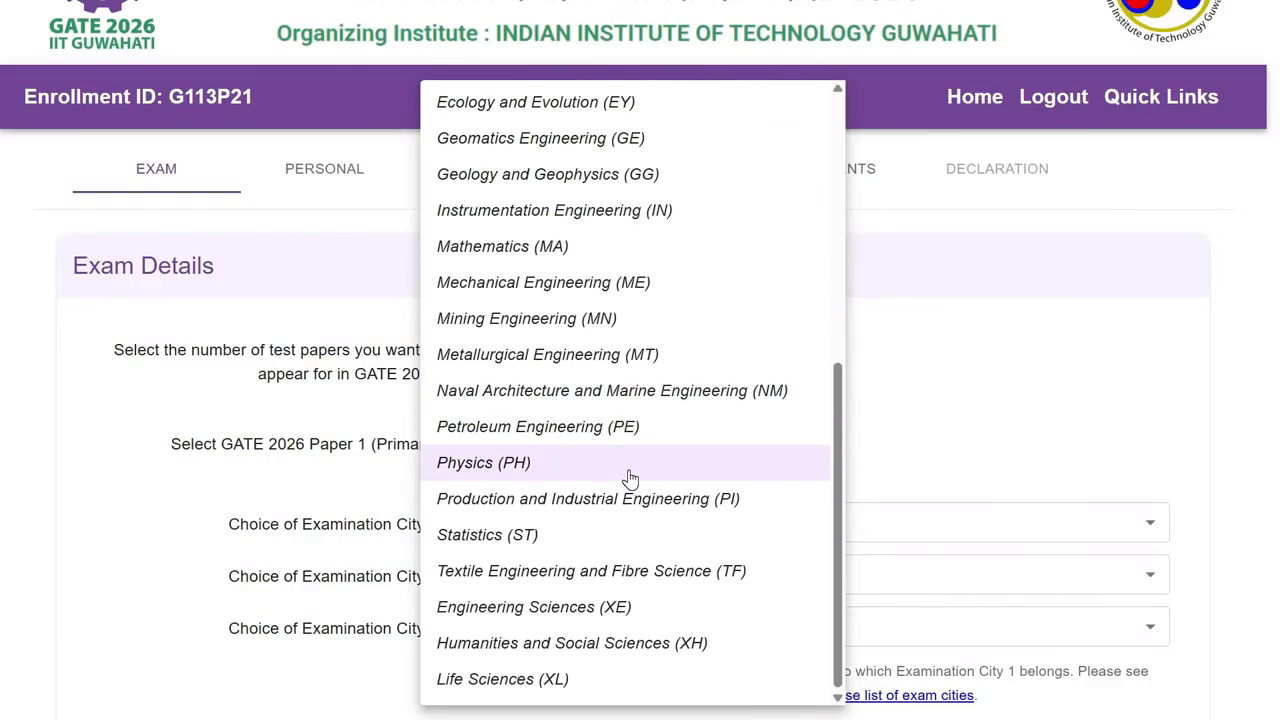
scroll(631, 479, up, 1)
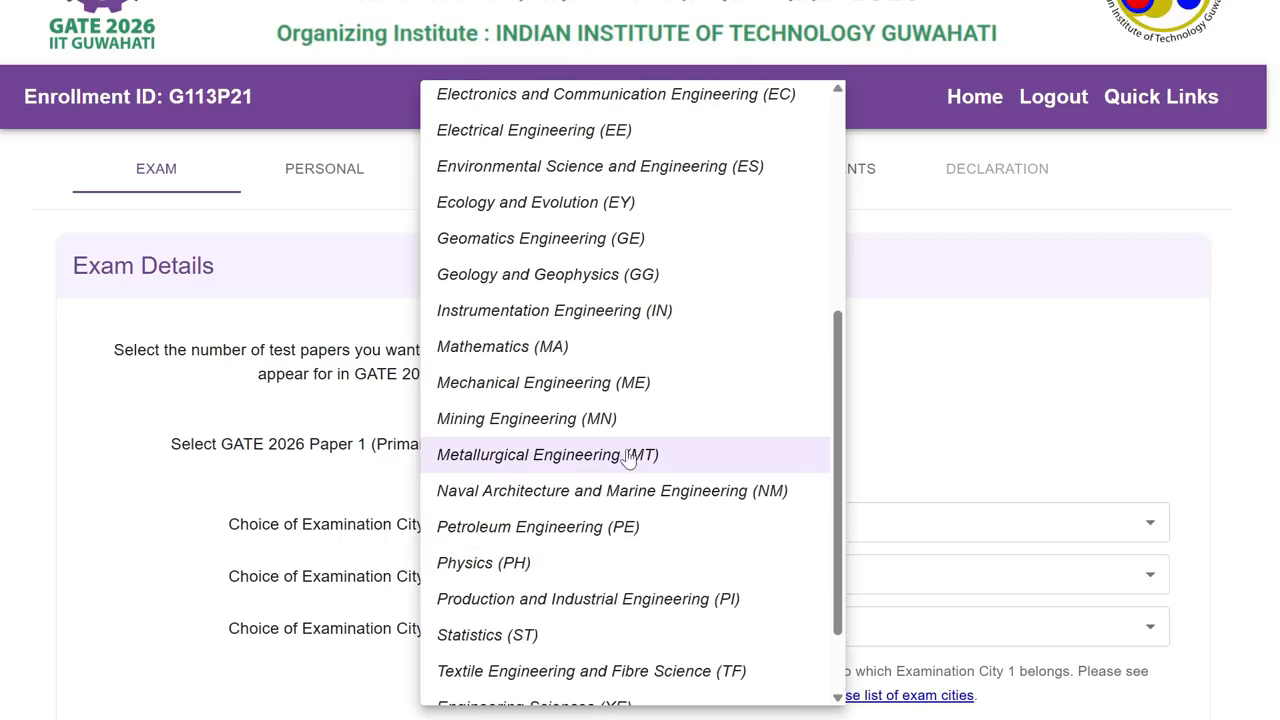
click(578, 134)
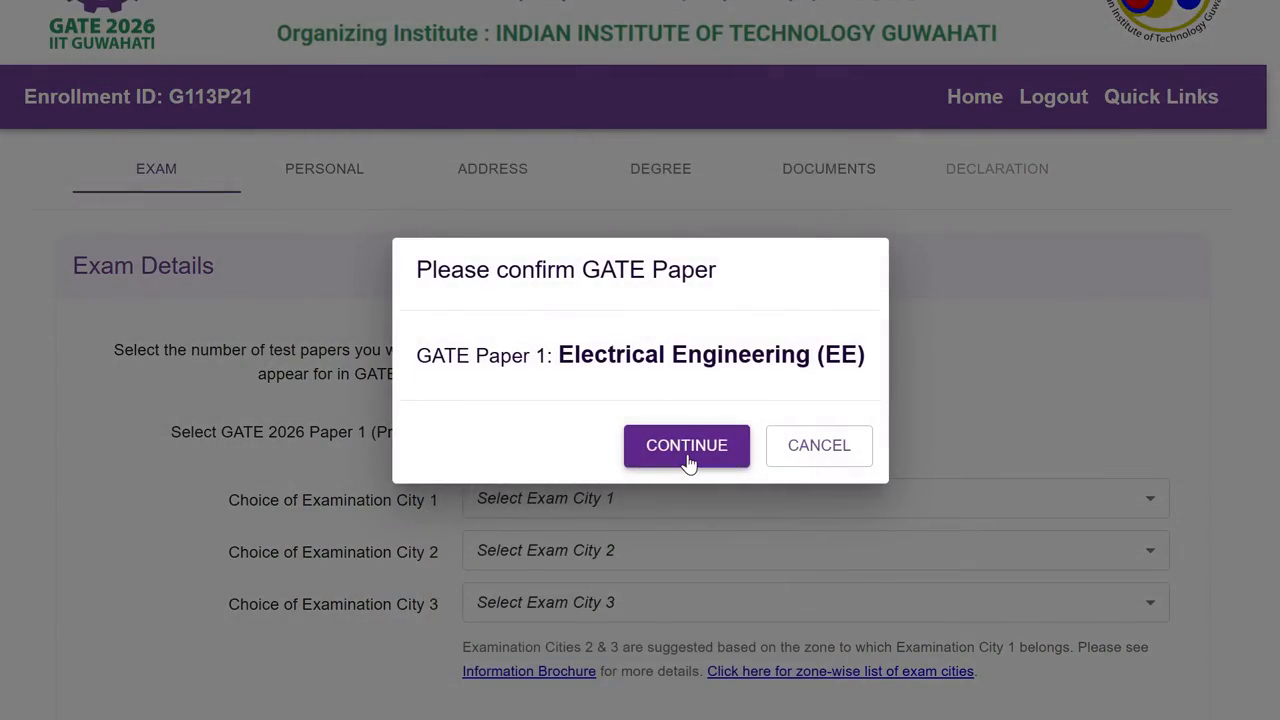
click(686, 445)
scroll(686, 455, down, 1)
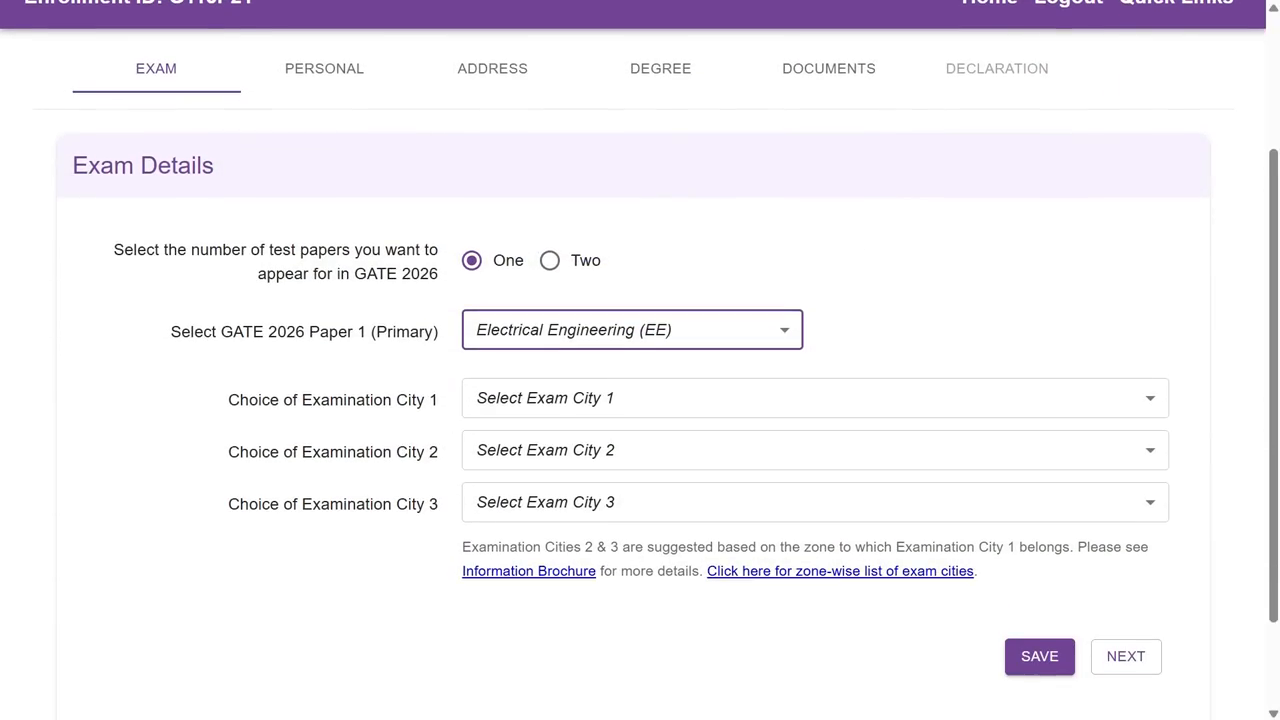
Step: Pick Hyderabad (TG) as exam City 1
click(517, 403)
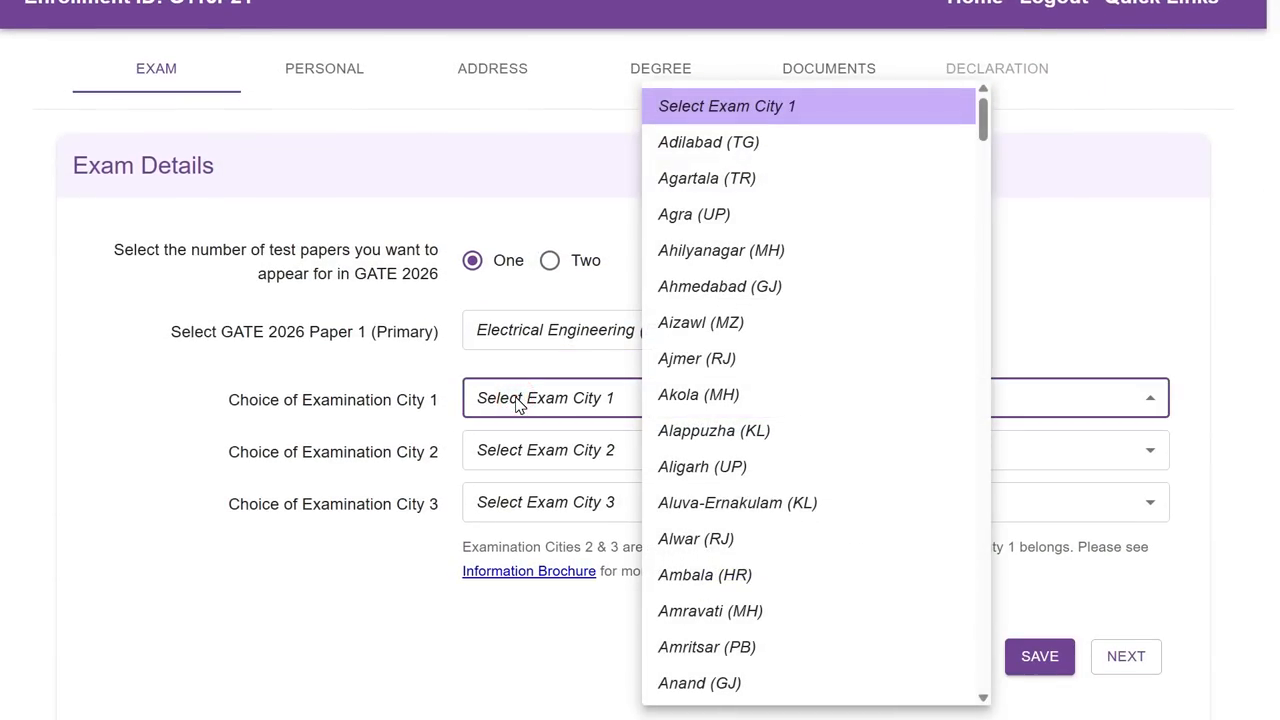
key(h)
key(y)
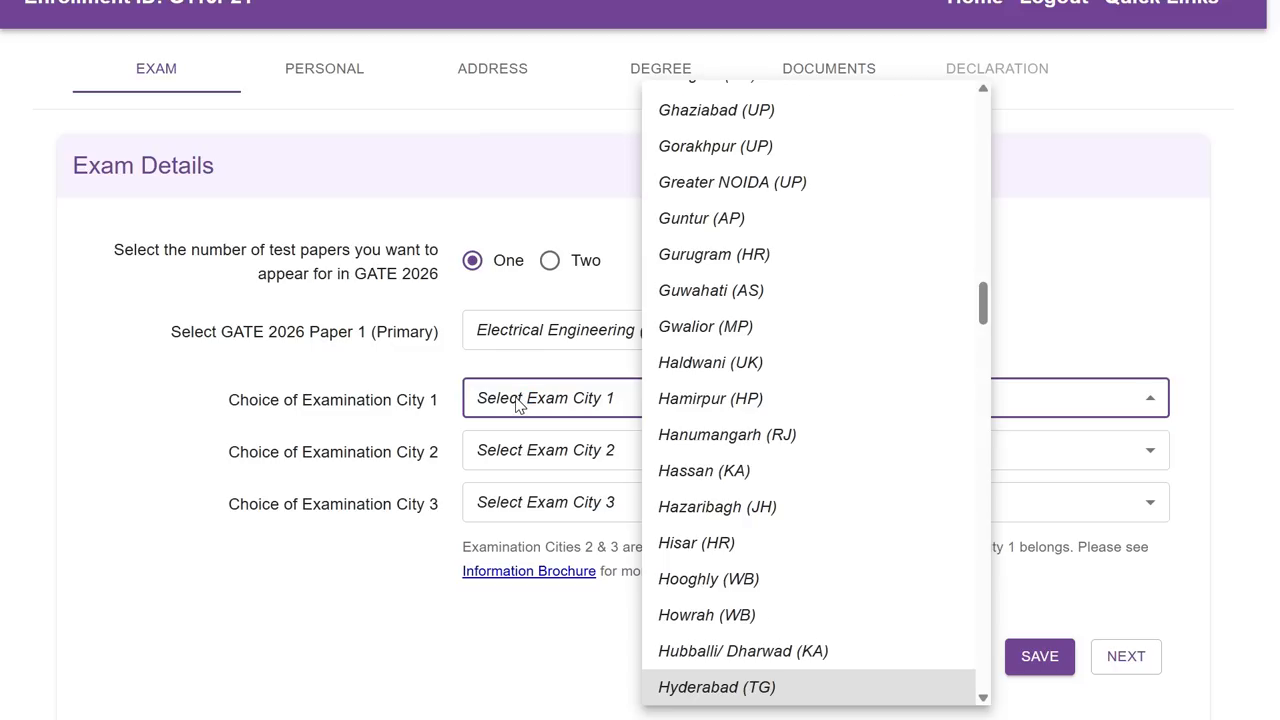
key(d)
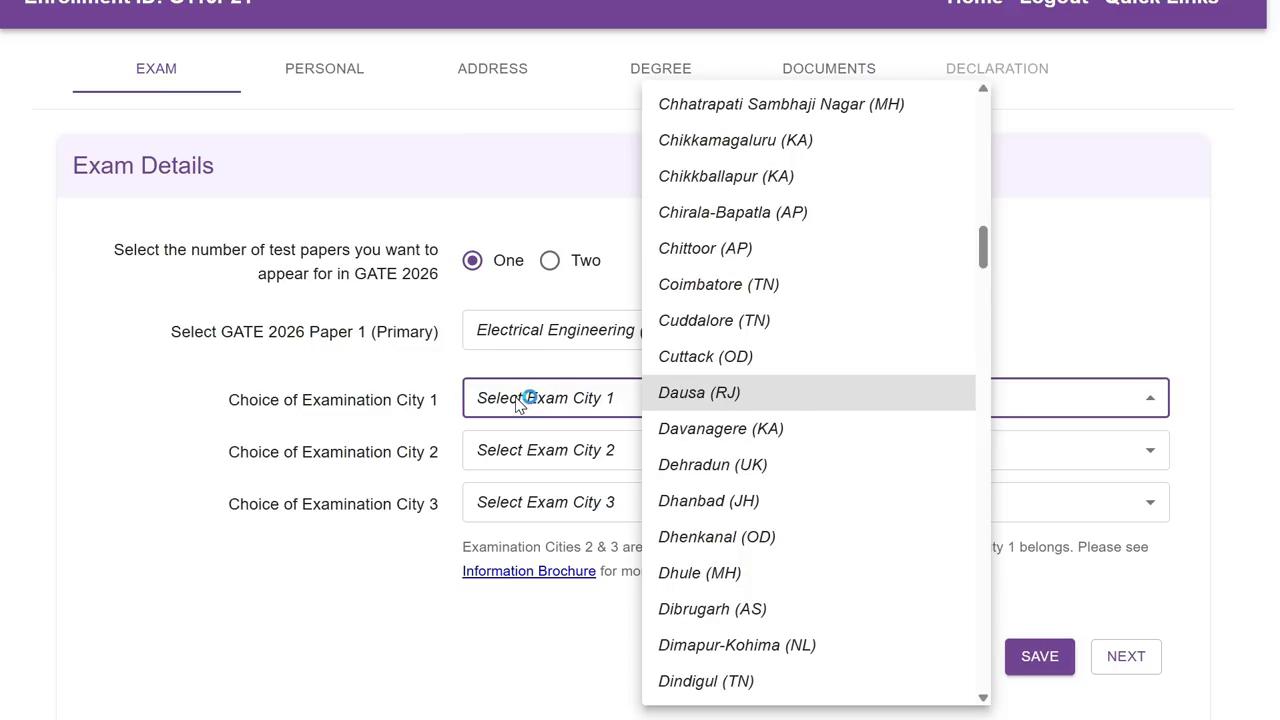
key(h)
key(y)
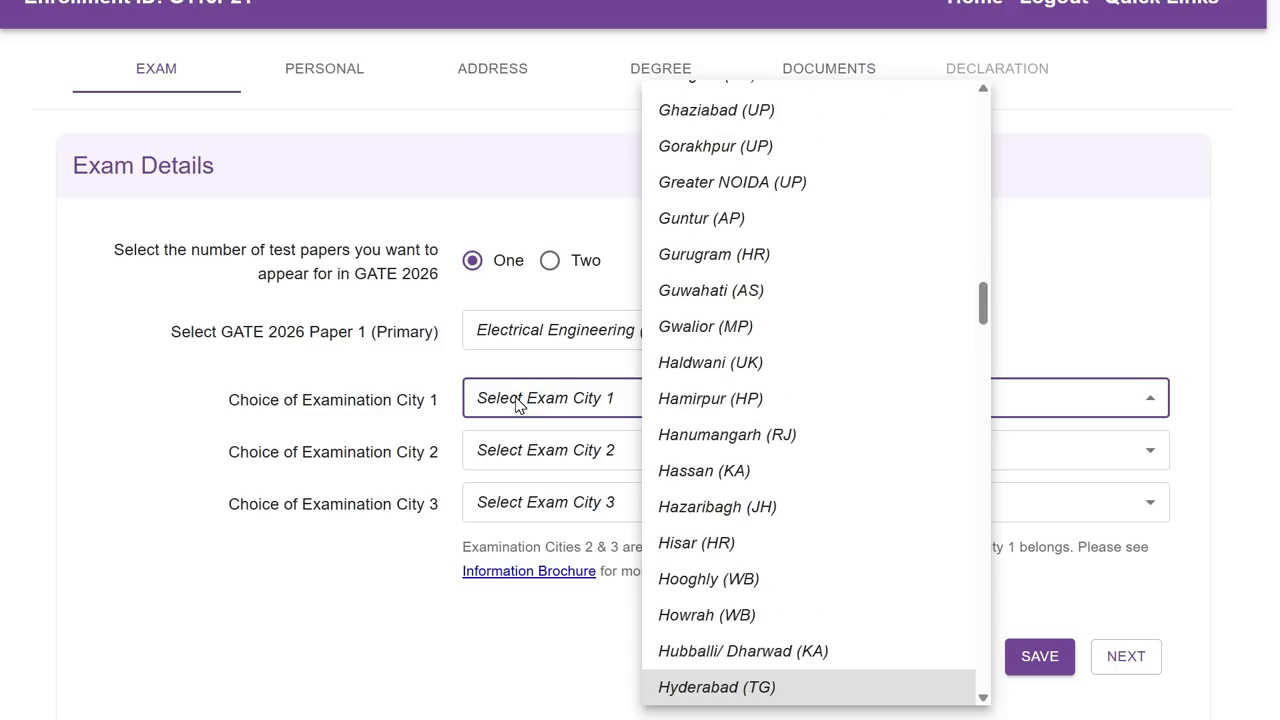
click(665, 698)
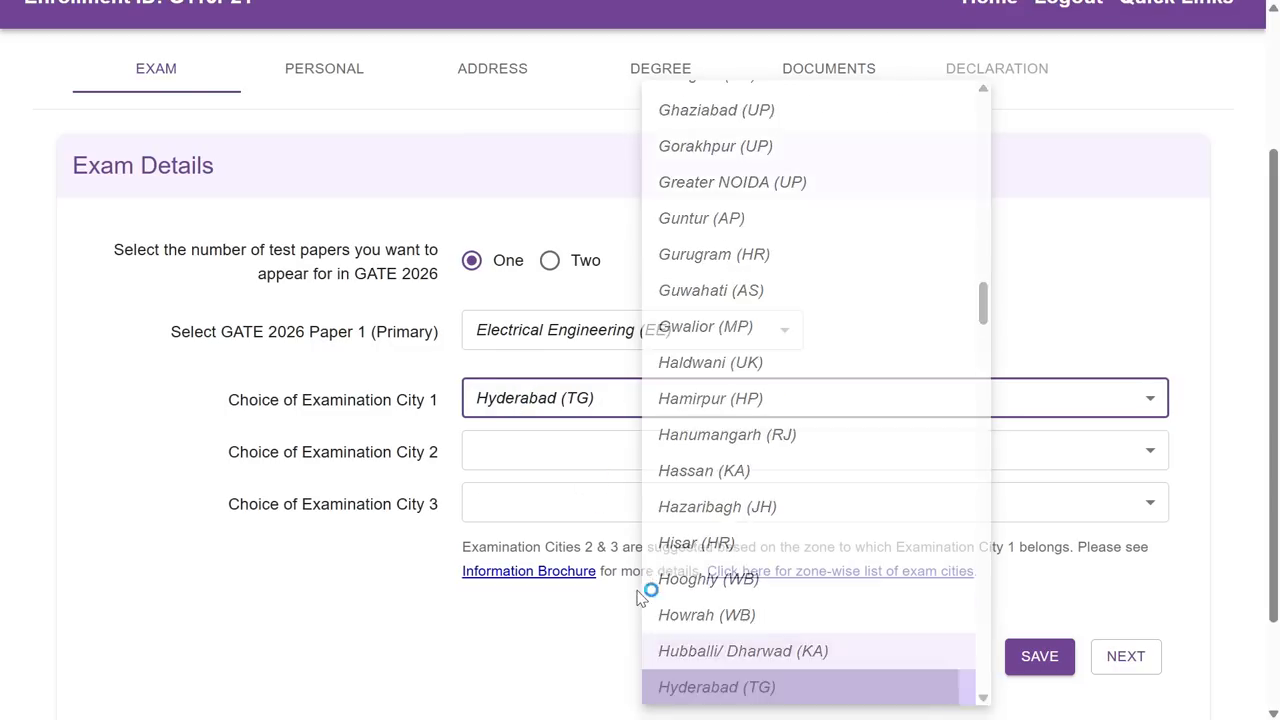
Step: Set Ananthapuramu (AP) as City 2 and Kurnool (AP) as City 3, save, and continue to Personal Details
click(600, 455)
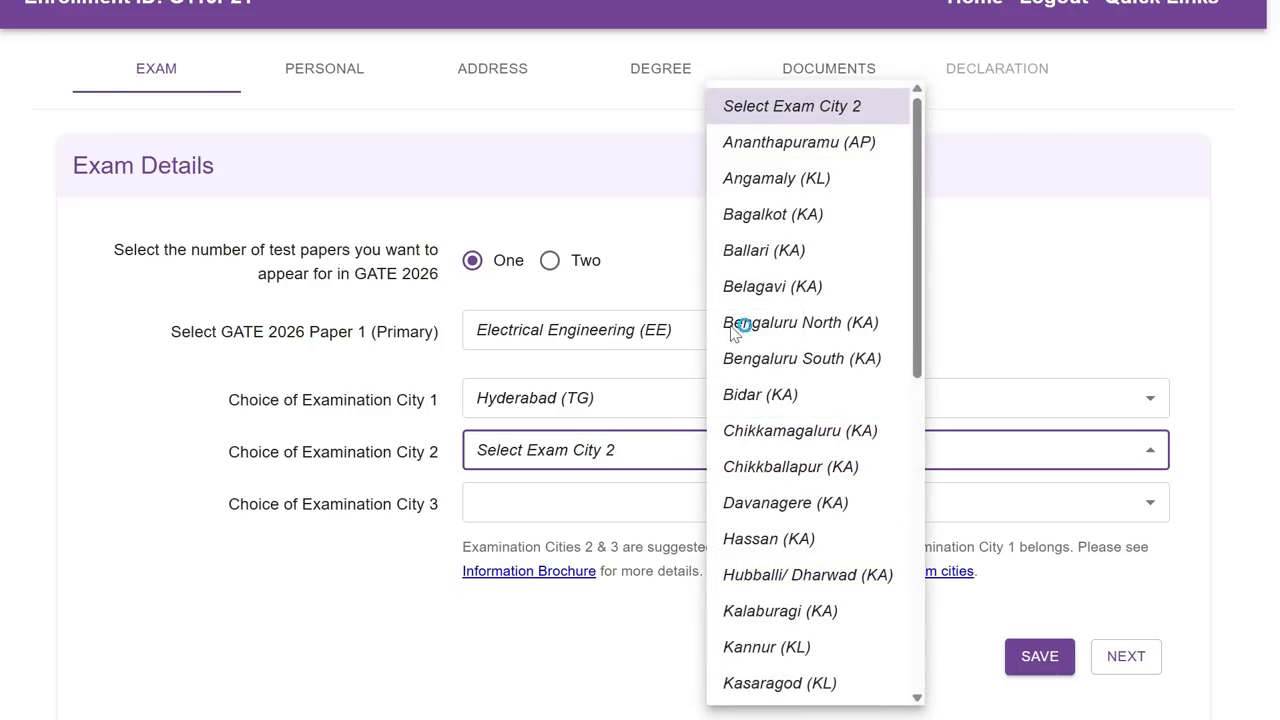
click(831, 142)
click(567, 503)
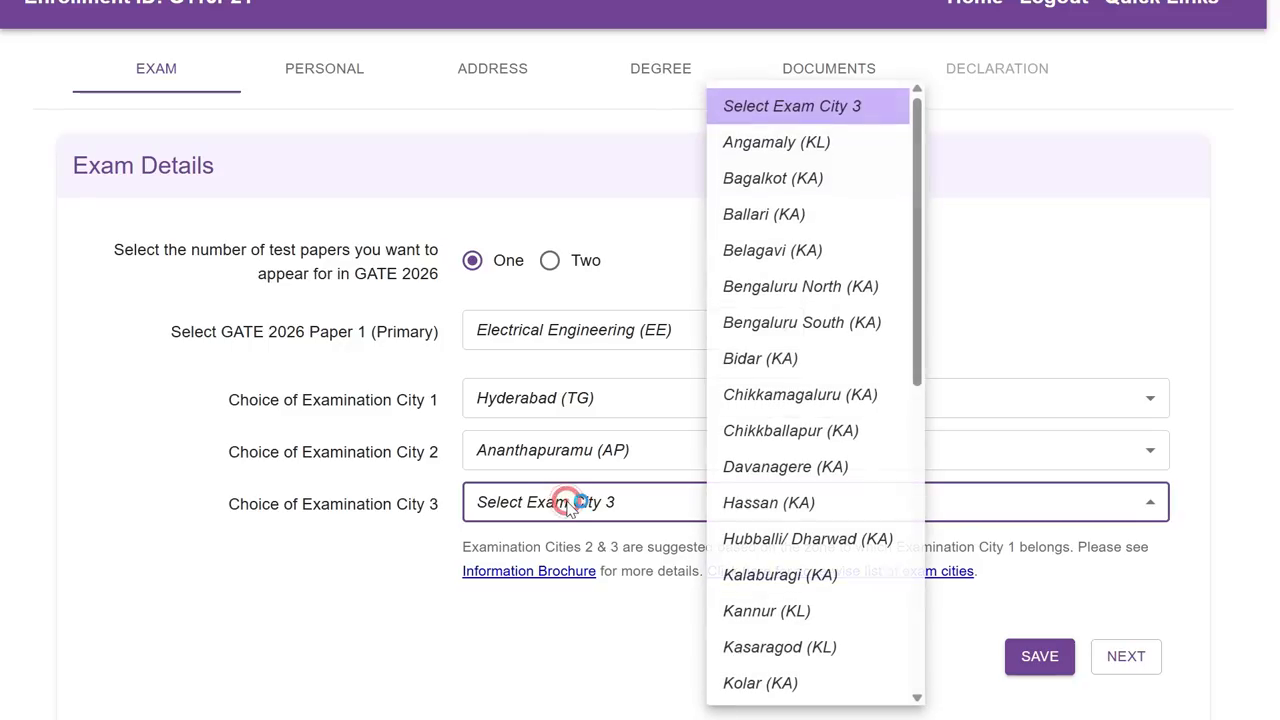
text(ku)
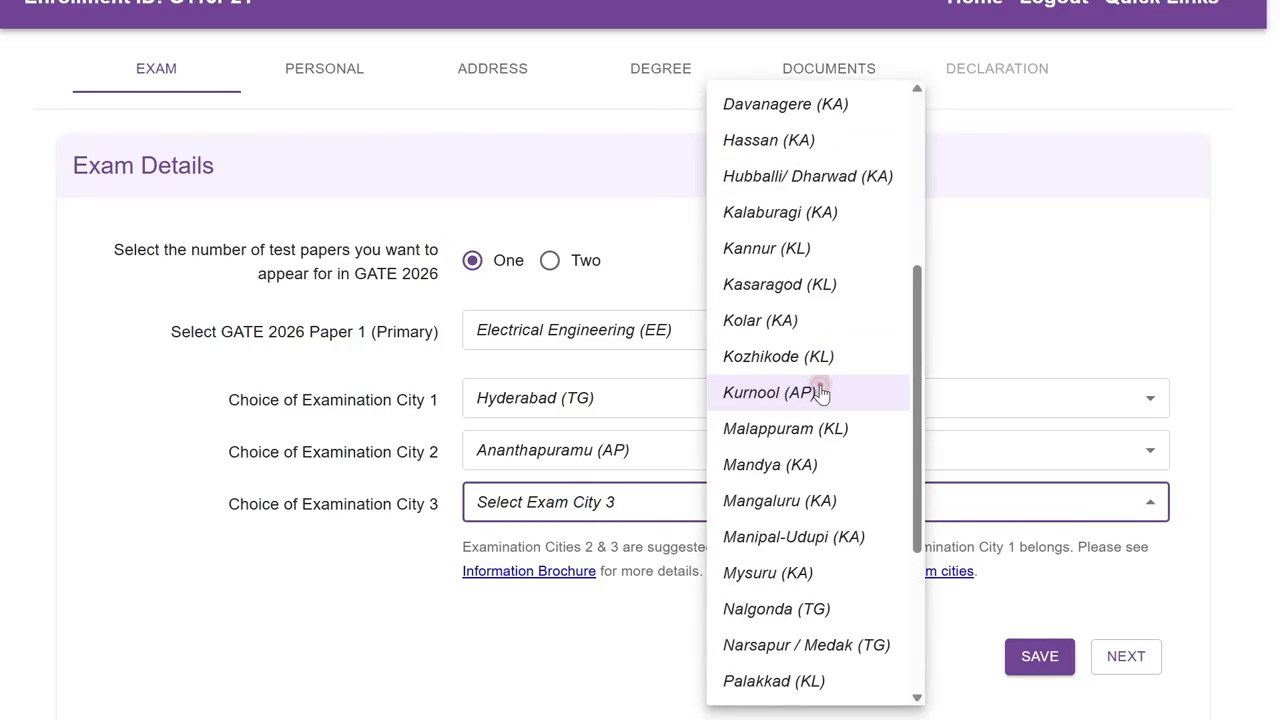
click(818, 390)
scroll(790, 472, down, 1)
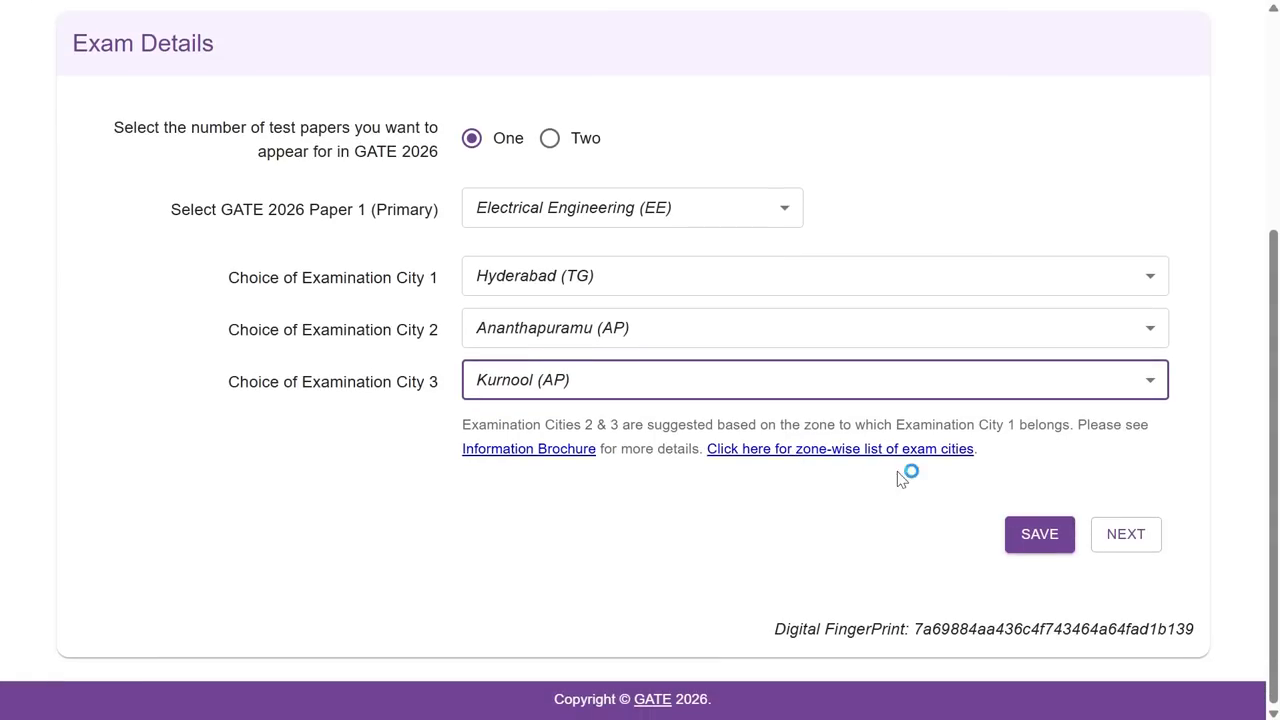
click(1032, 538)
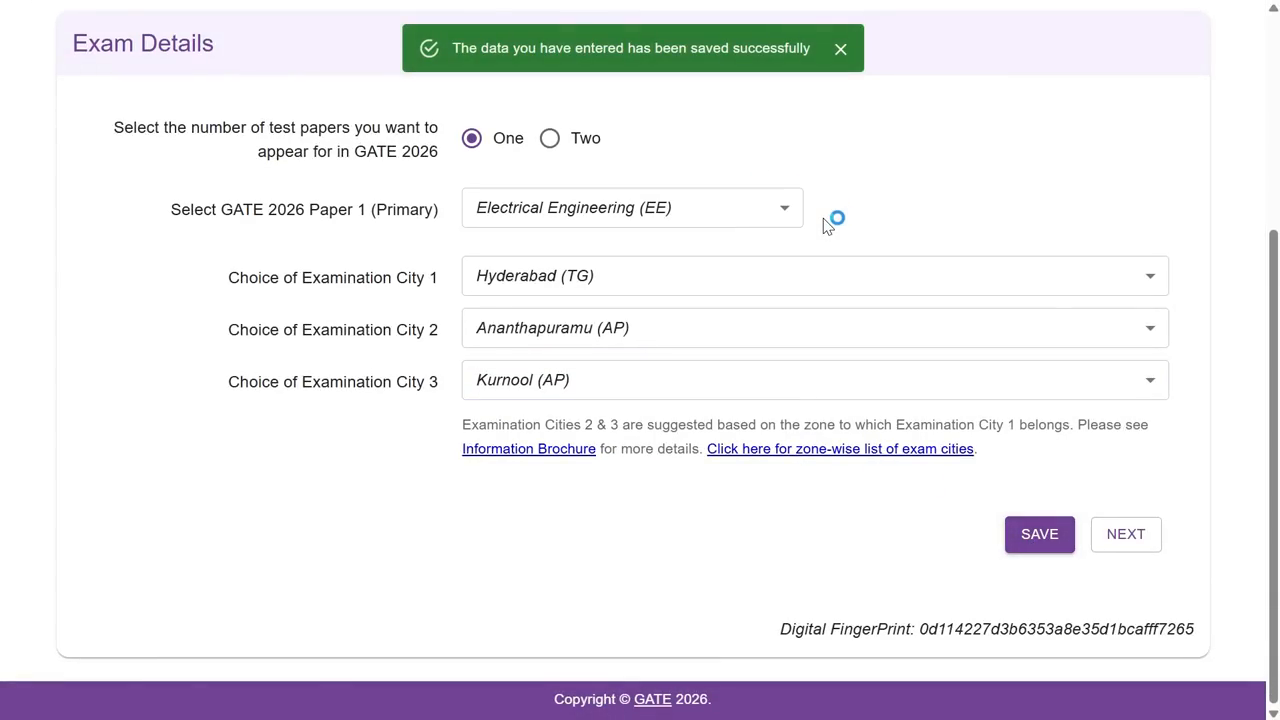
click(1143, 548)
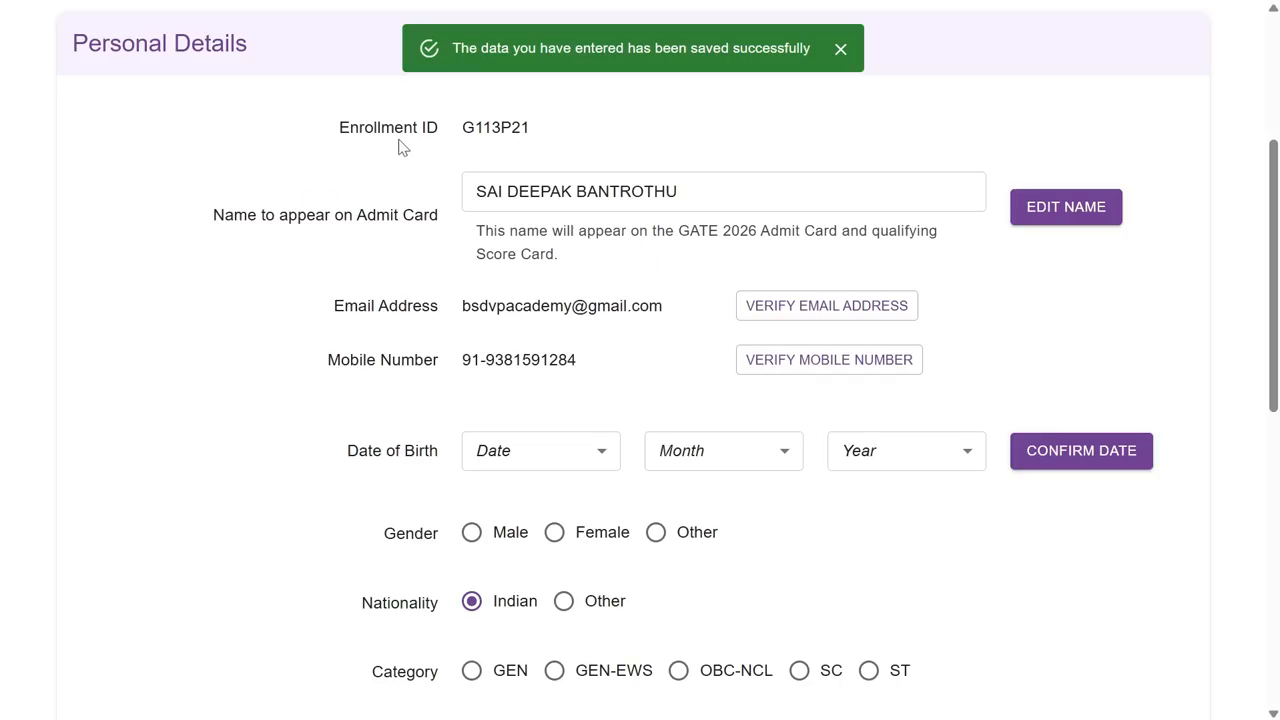
Step: Start e-mail address verification, then close the OTP dialog without entering an OTP
drag(337, 118, 571, 120)
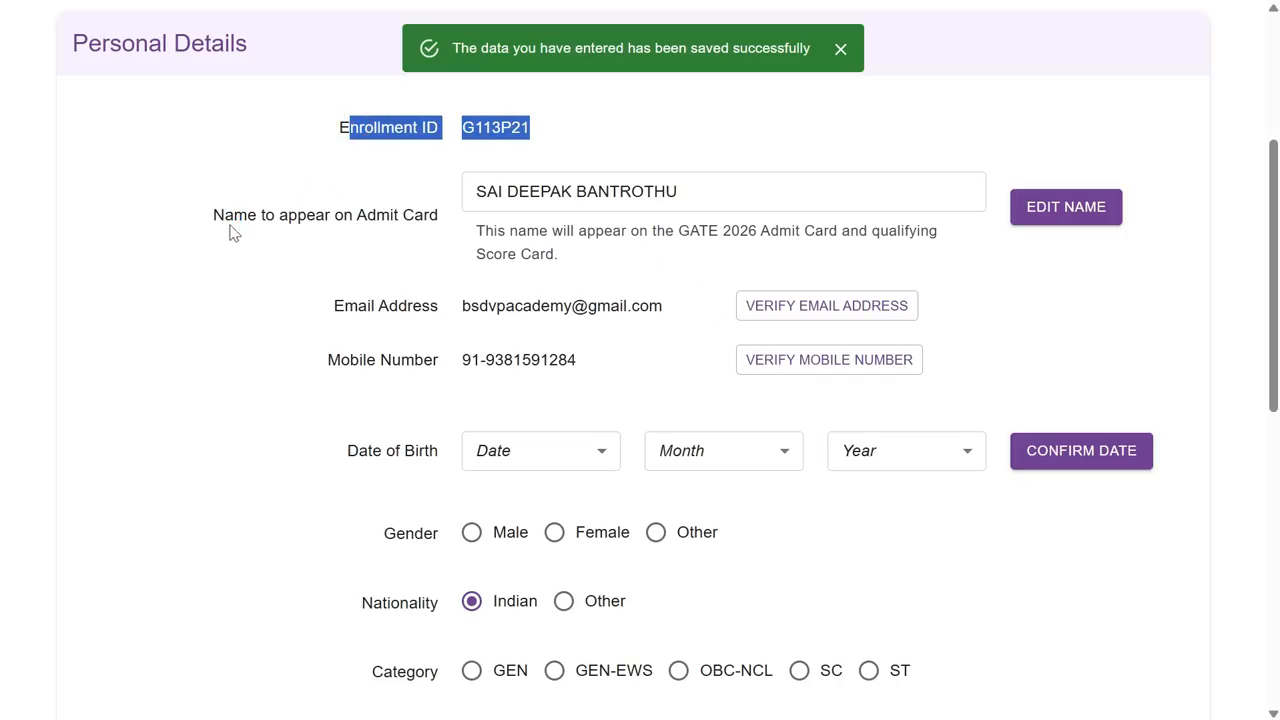
click(330, 222)
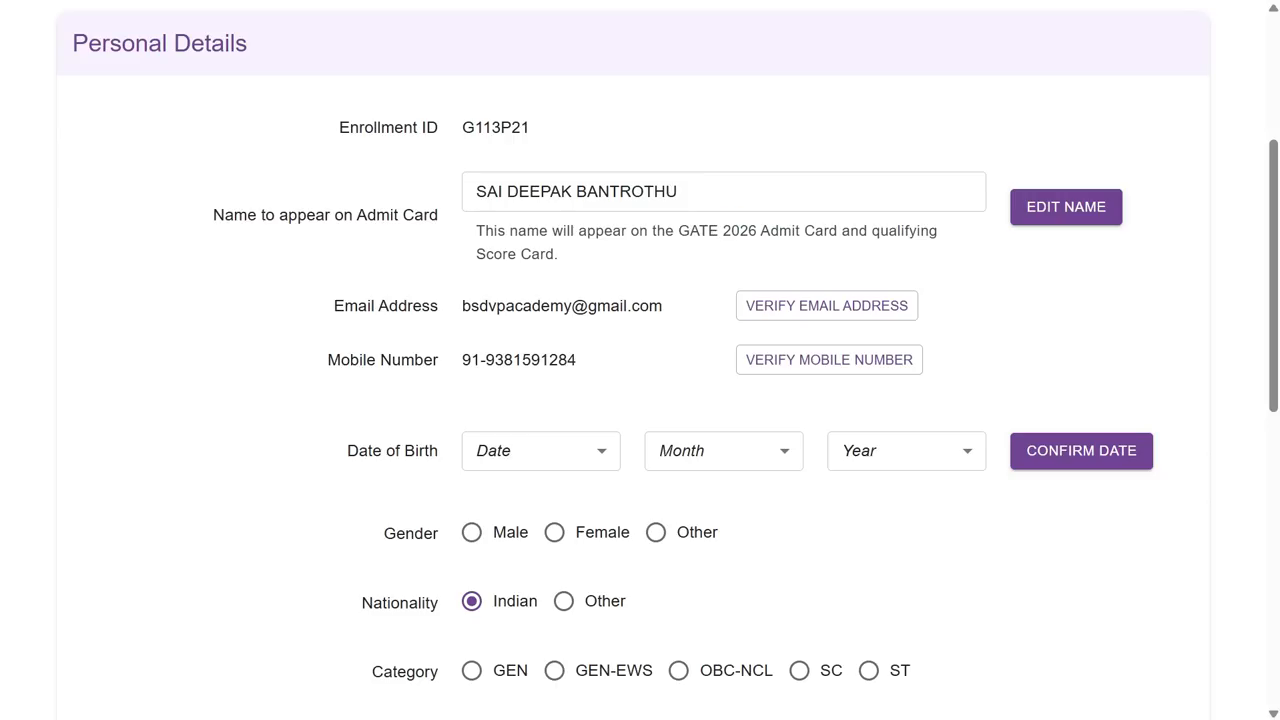
click(841, 313)
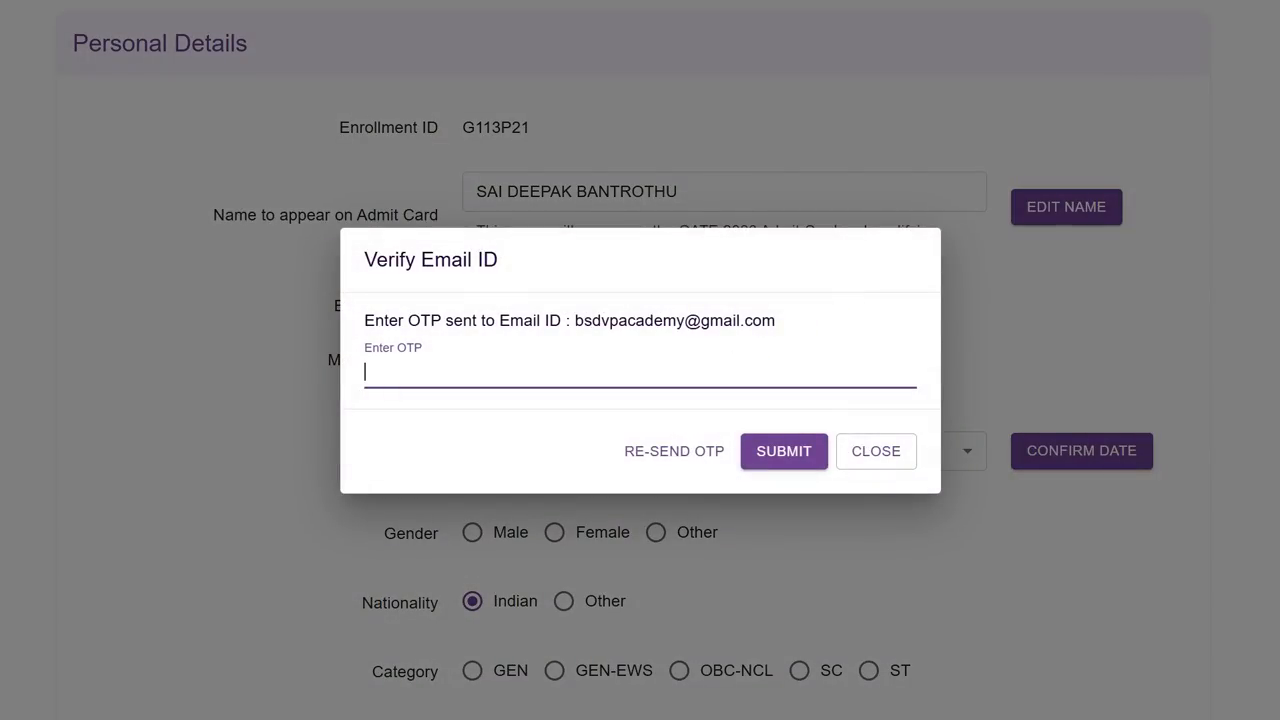
click(585, 338)
click(586, 336)
click(588, 341)
click(588, 341)
click(588, 341)
click(903, 466)
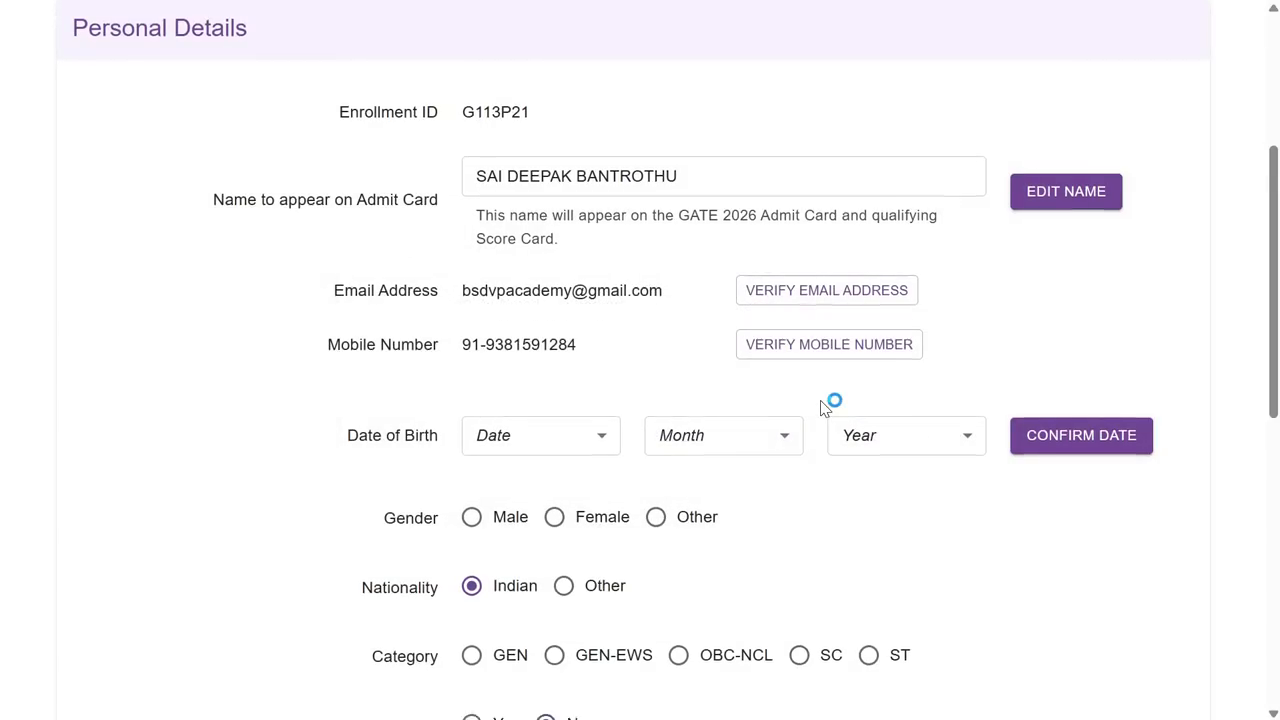
scroll(620, 383, down, 1)
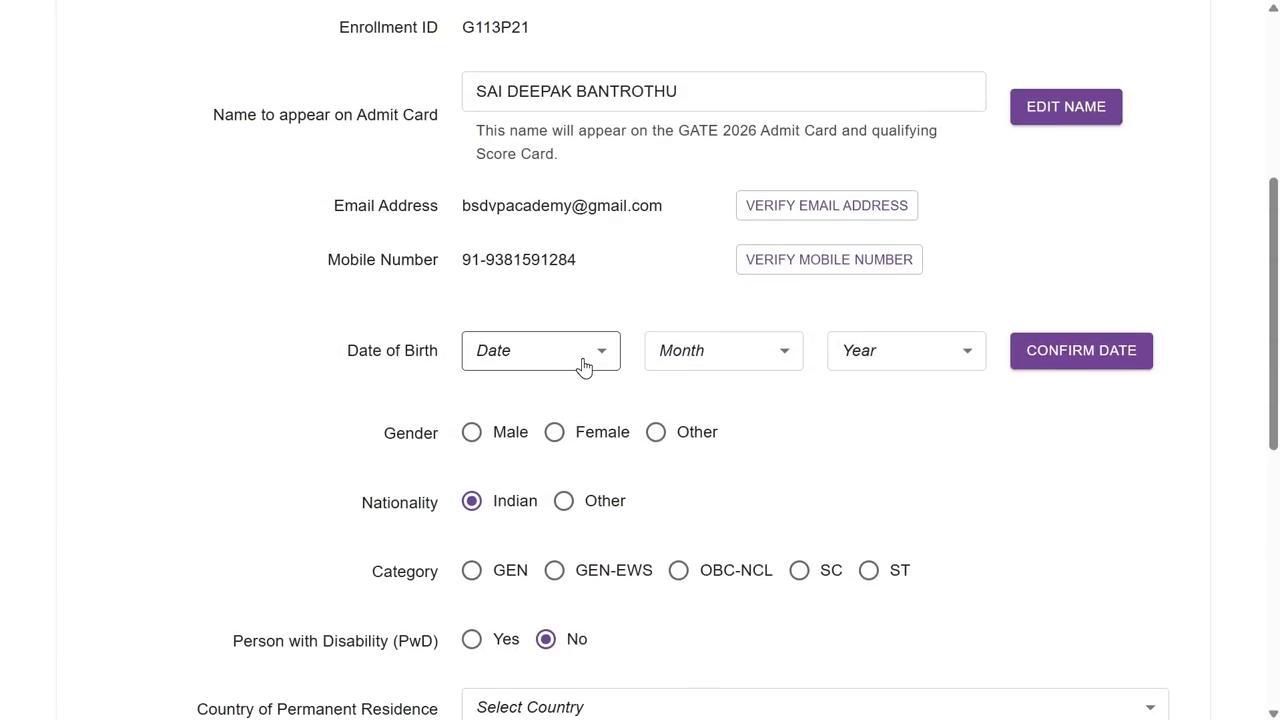
Step: Verify the mobile number by entering the received OTP and submitting it
click(789, 264)
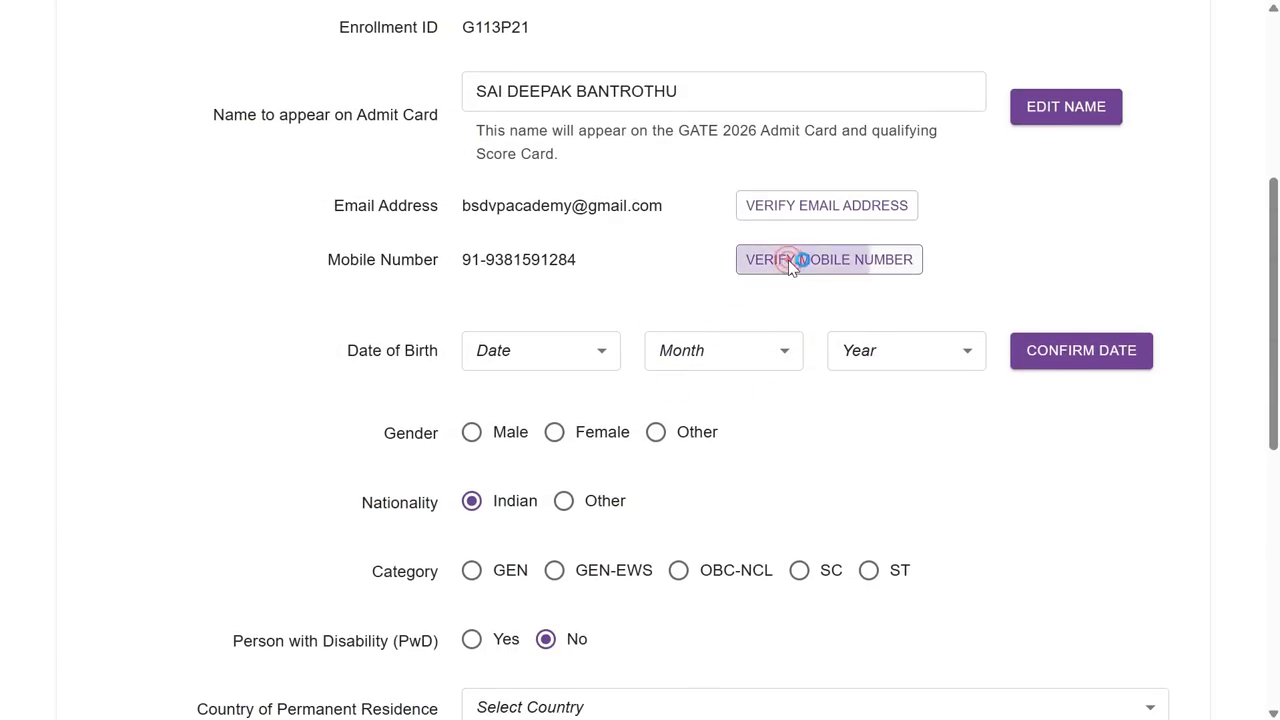
click(768, 456)
click(660, 360)
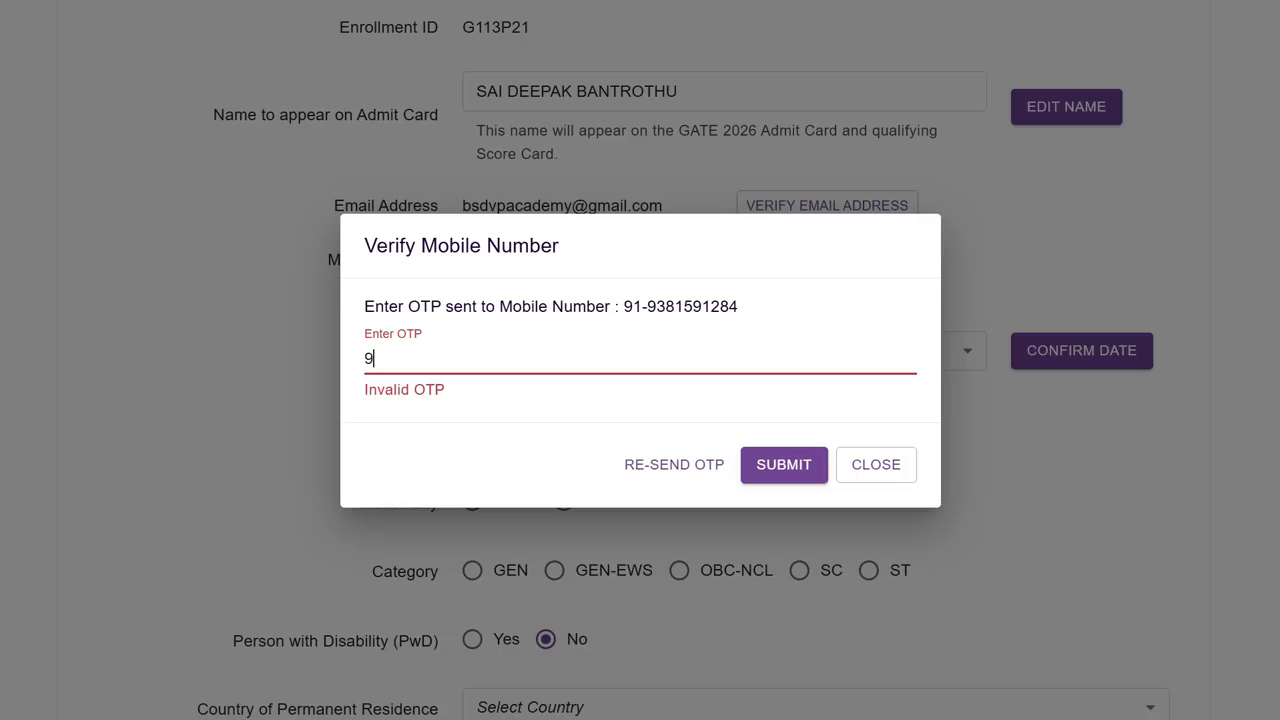
click(818, 466)
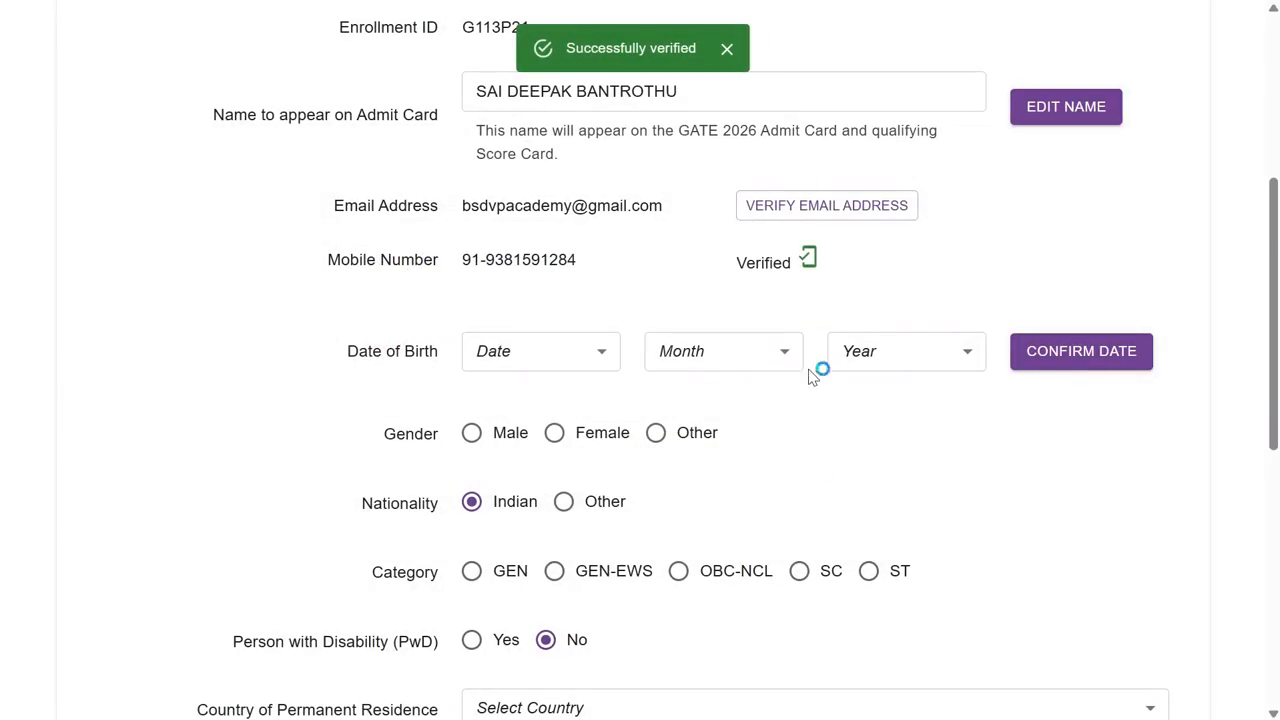
Step: Verify the e-mail address by entering its OTP and submitting it
click(842, 208)
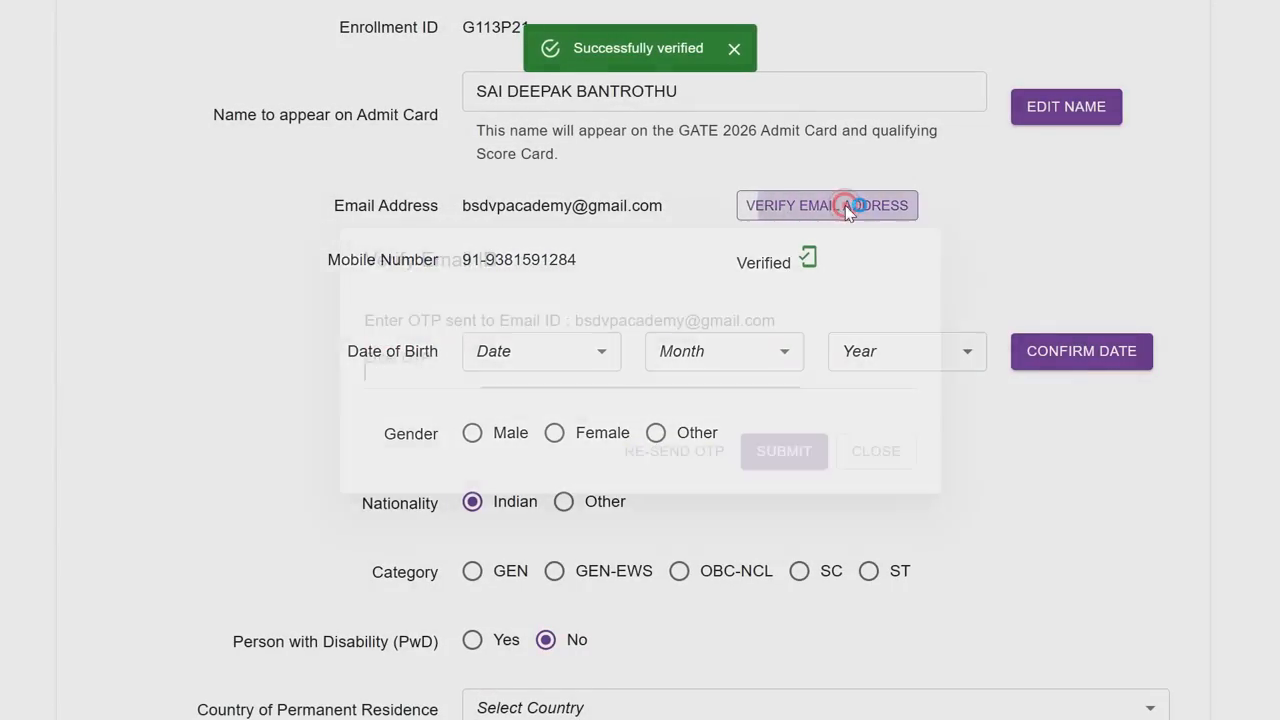
click(528, 372)
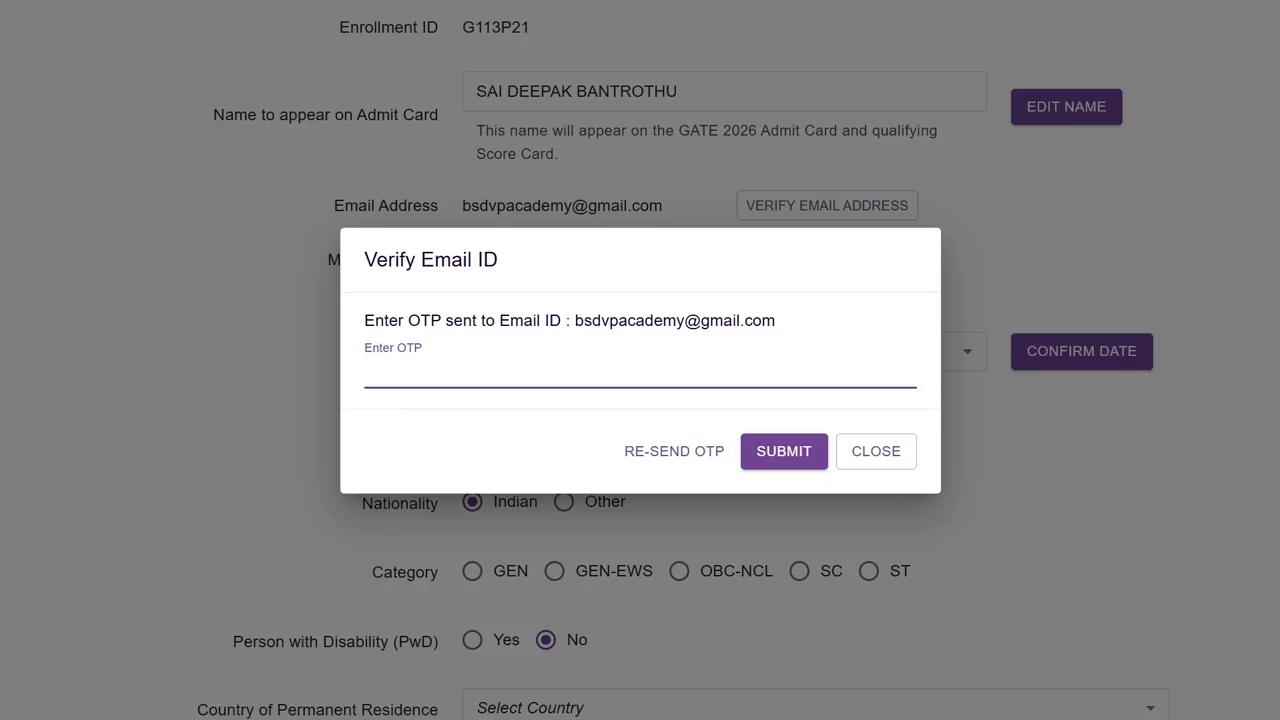
click(784, 448)
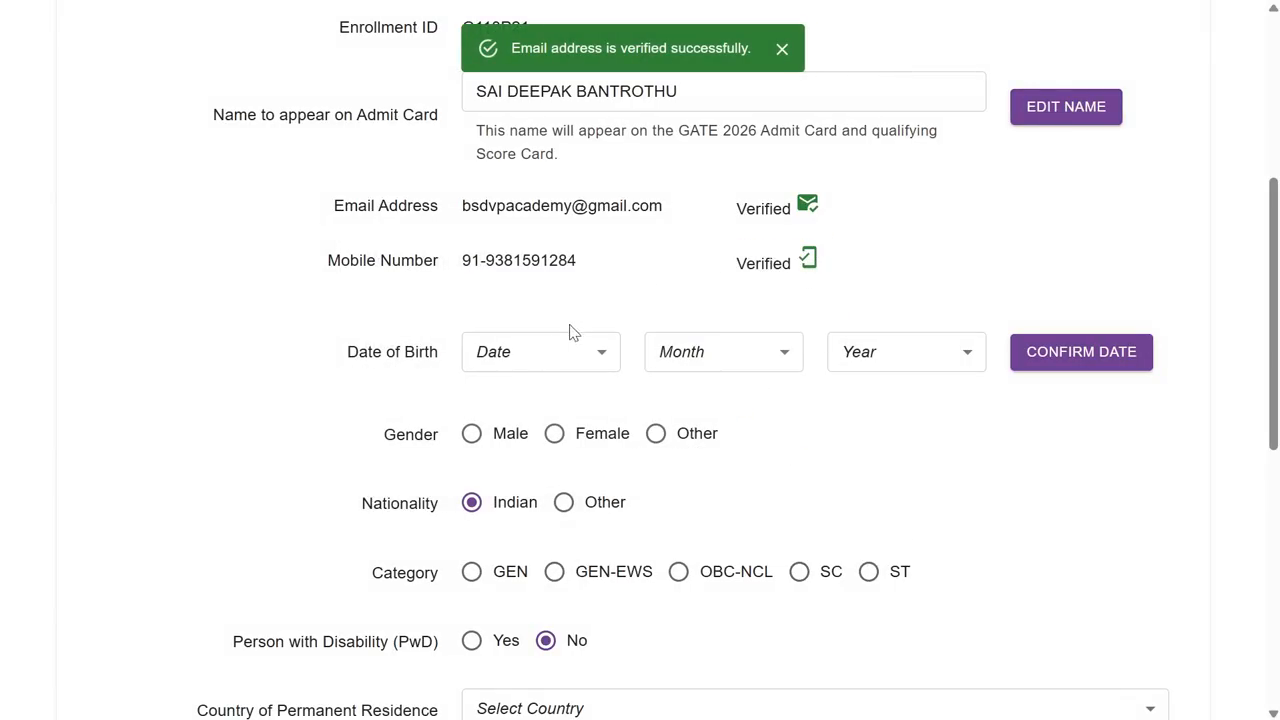
click(550, 354)
Step: Set and confirm the date of birth as 3 April 2000
click(535, 220)
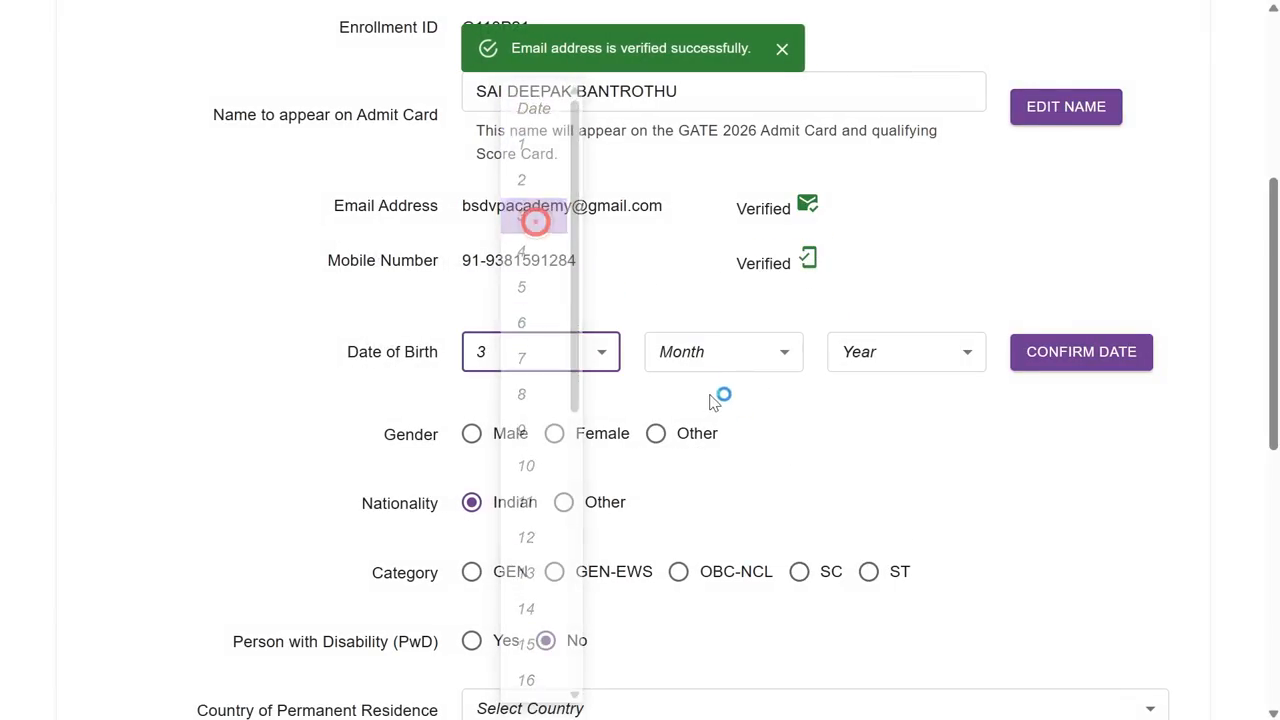
click(714, 354)
click(714, 391)
click(935, 352)
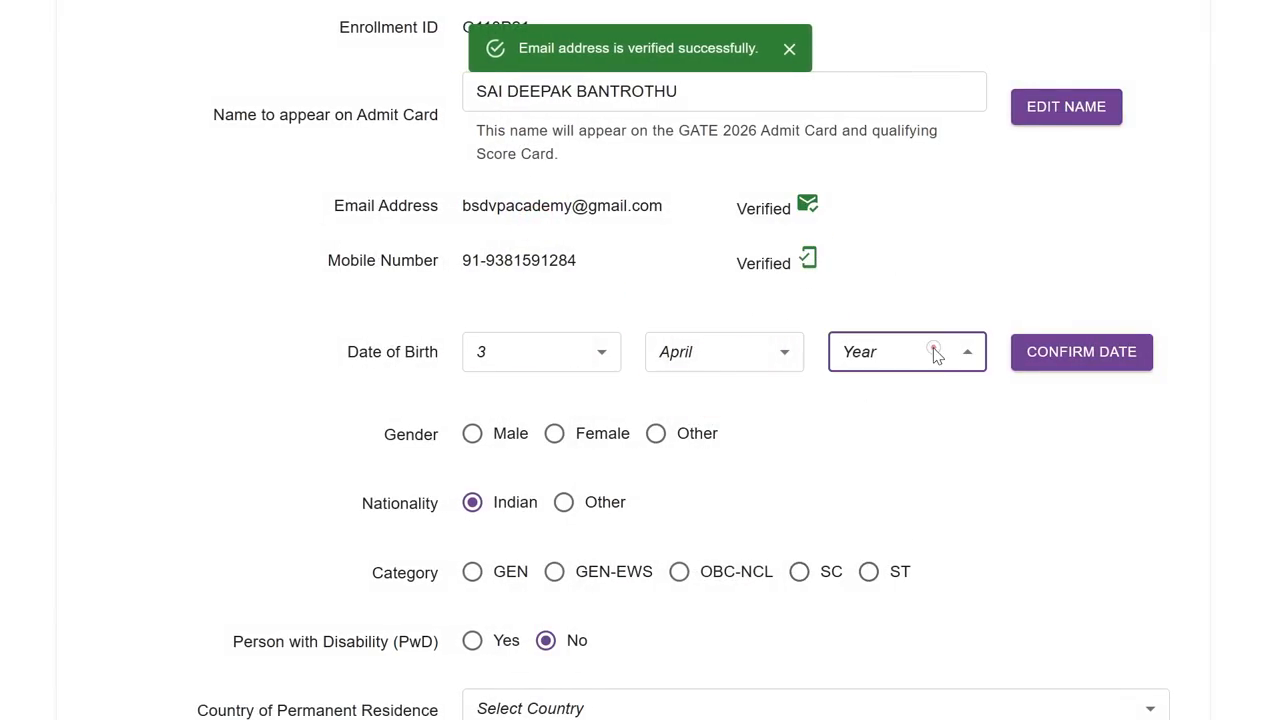
scroll(911, 423, down, 3)
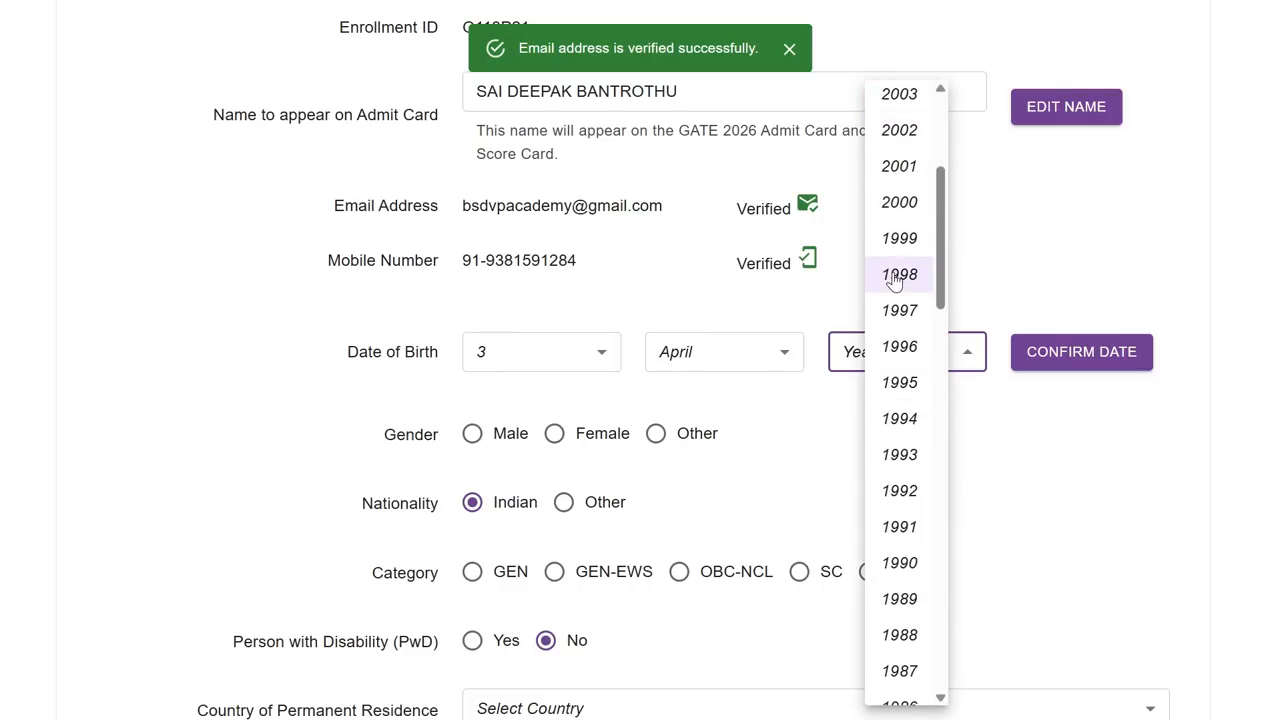
click(903, 201)
click(1066, 366)
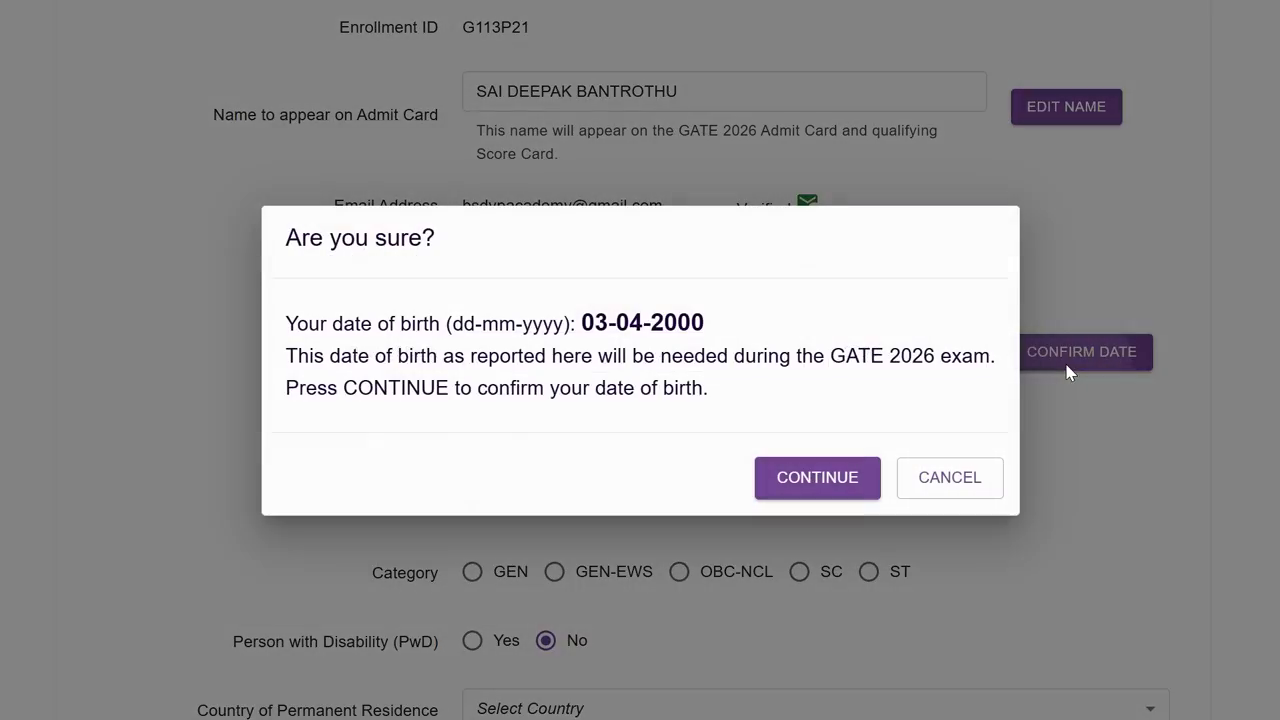
click(837, 478)
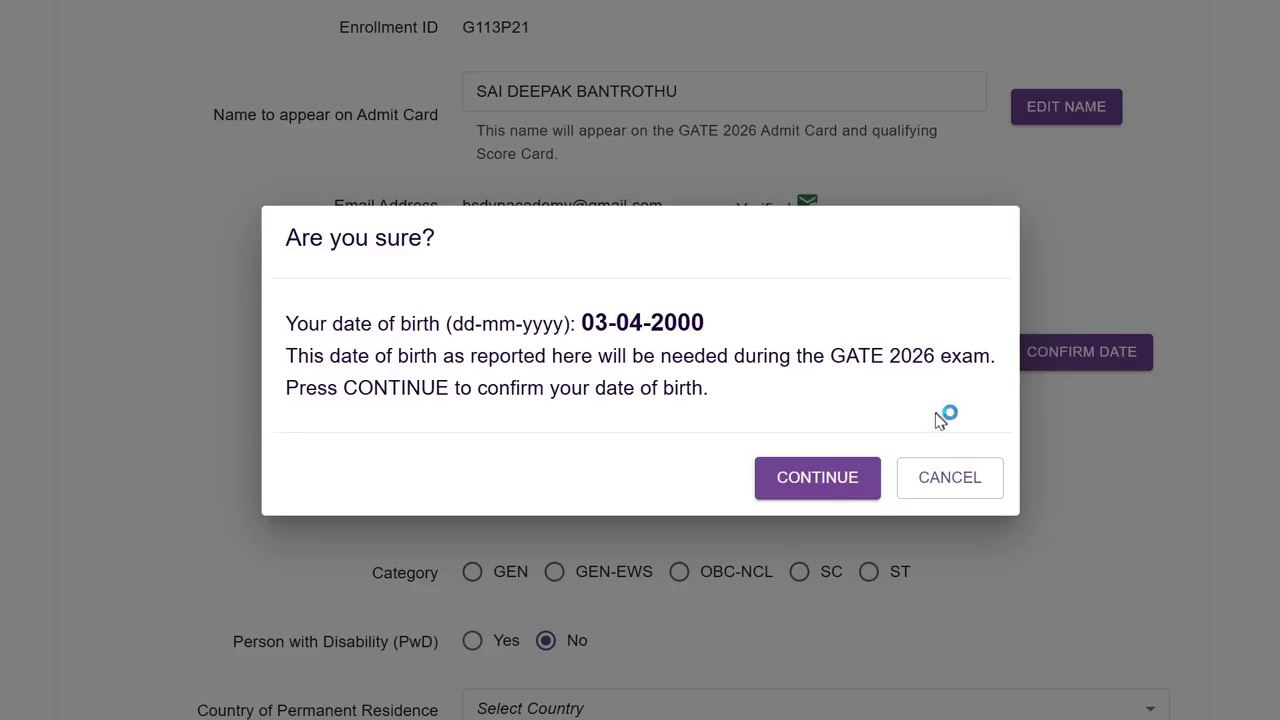
click(838, 480)
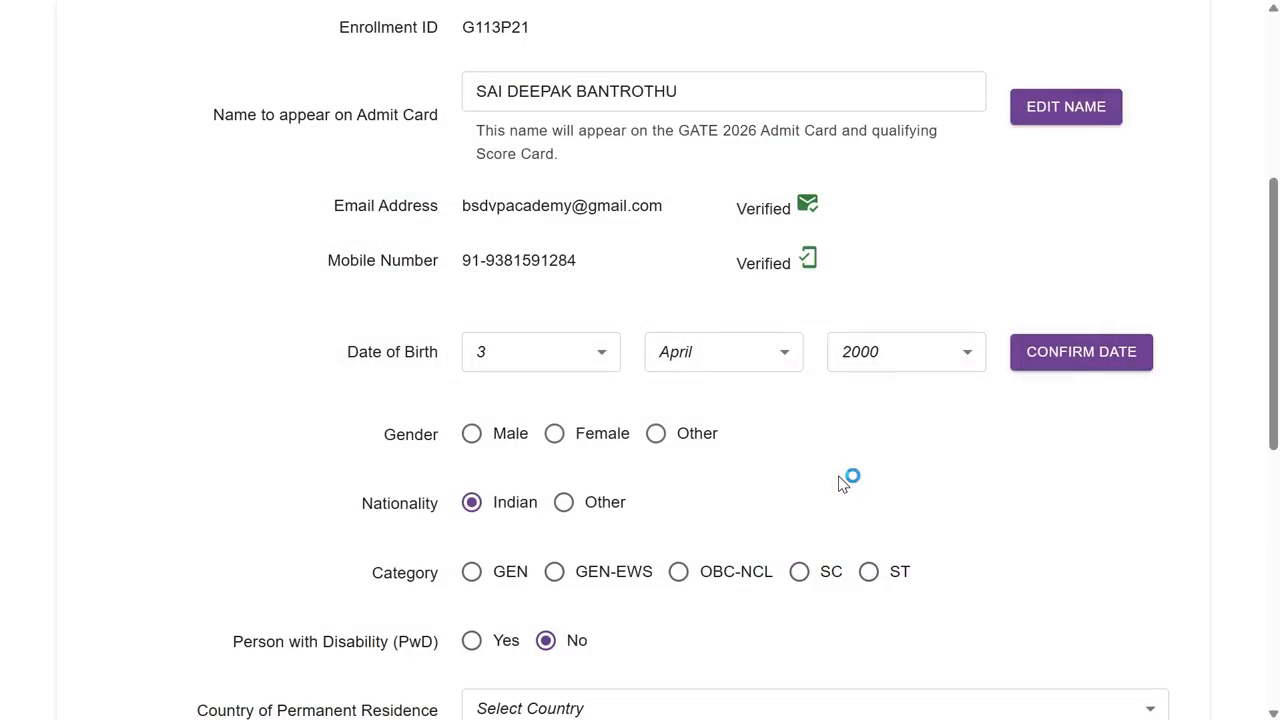
click(1141, 360)
click(806, 483)
Step: Set gender to Male, category to GEN, and Person with Disability to No
click(472, 436)
scroll(449, 531, down, 1)
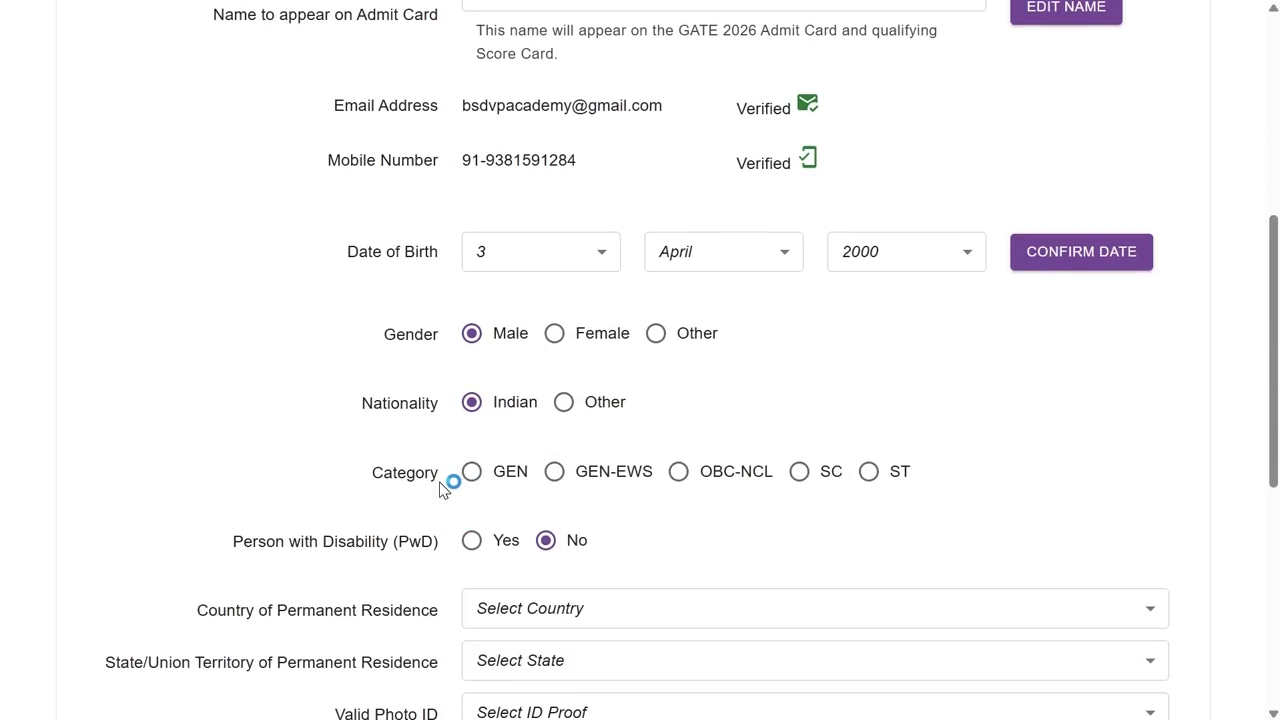
click(719, 473)
click(508, 479)
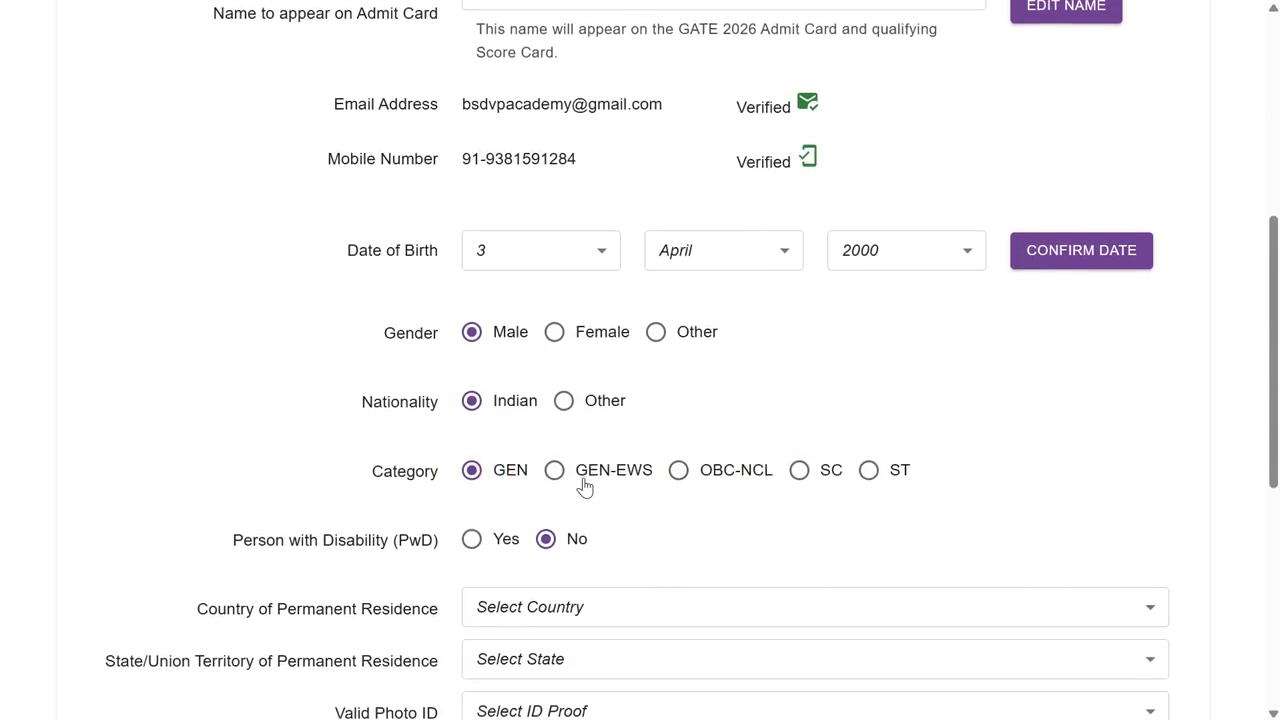
scroll(586, 486, down, 2)
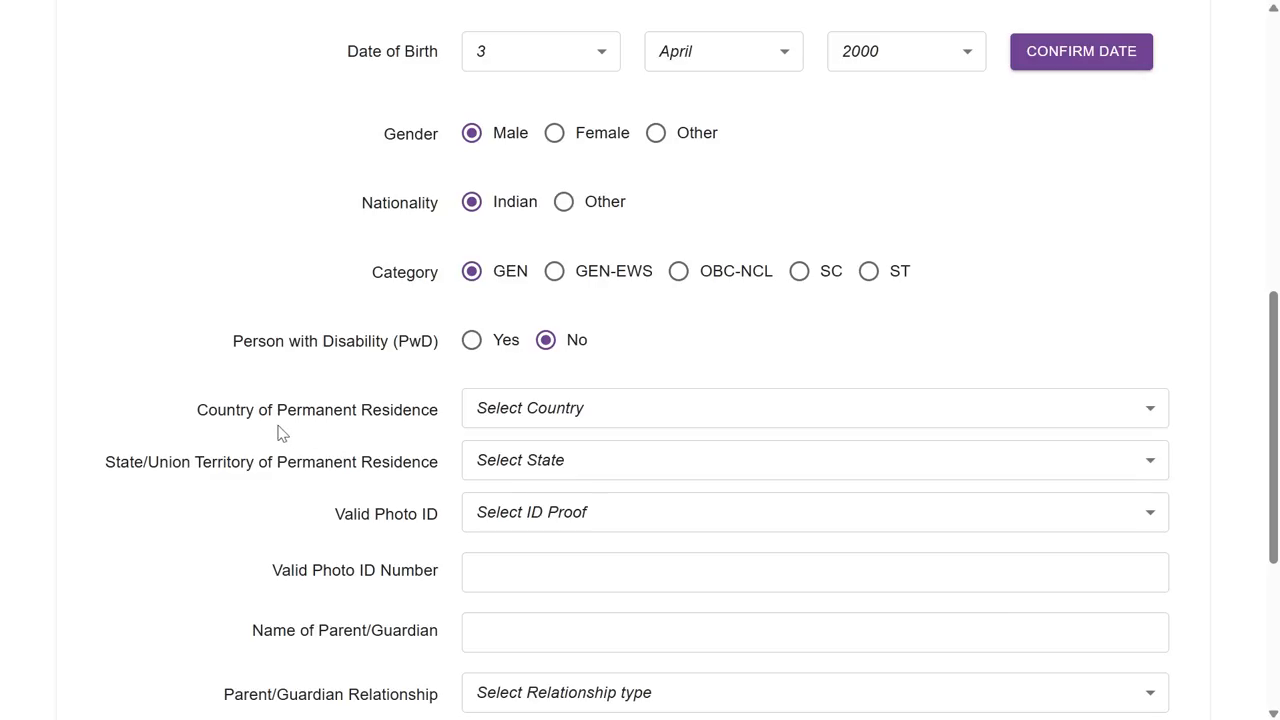
drag(229, 343, 473, 364)
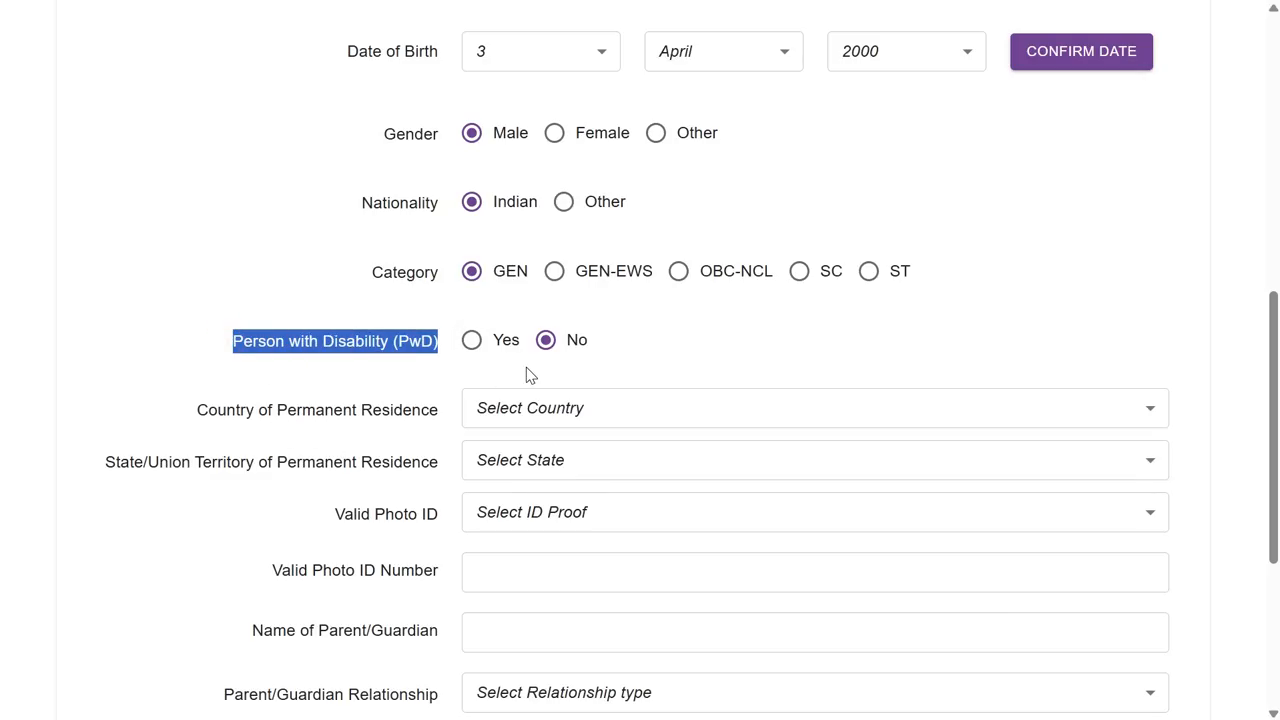
click(477, 341)
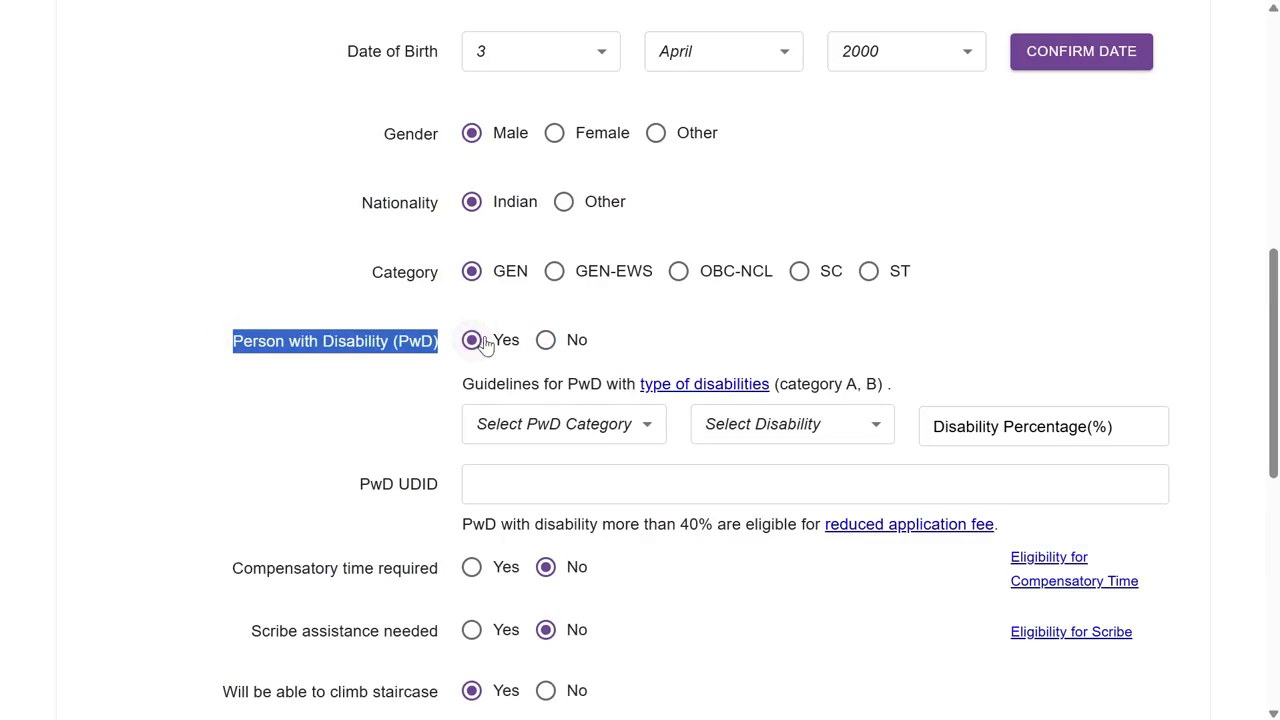
click(547, 341)
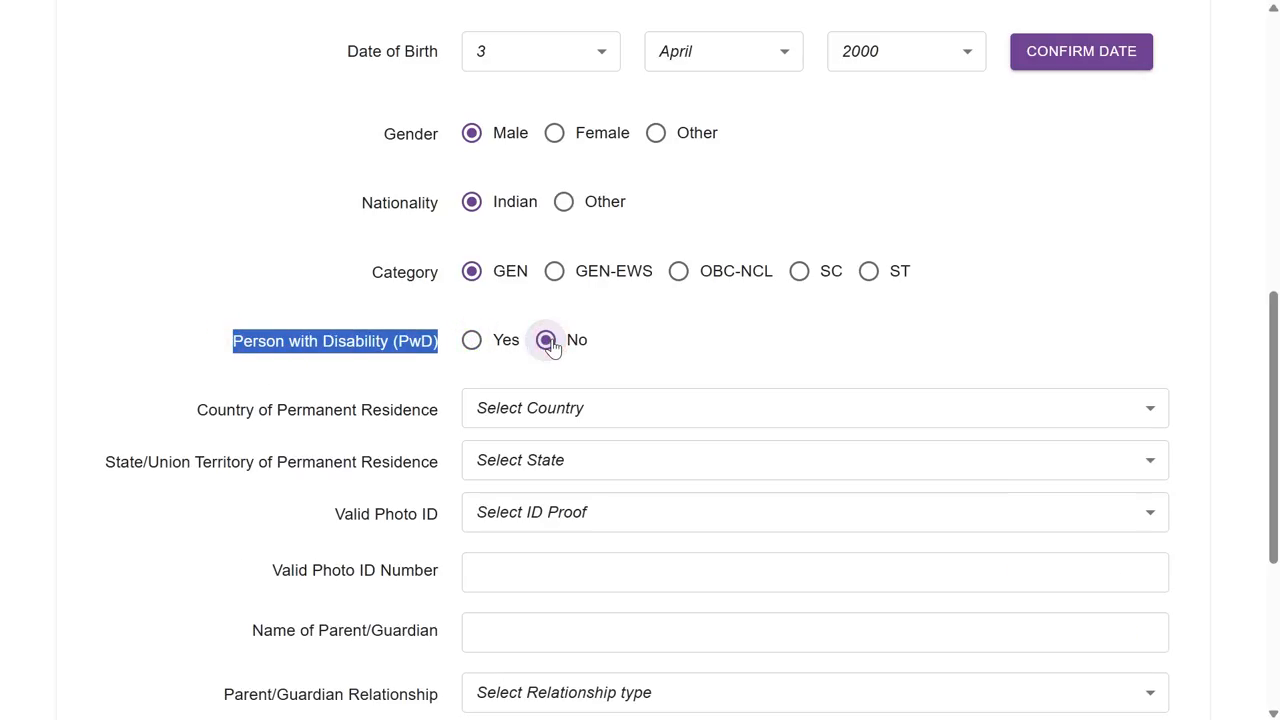
click(397, 341)
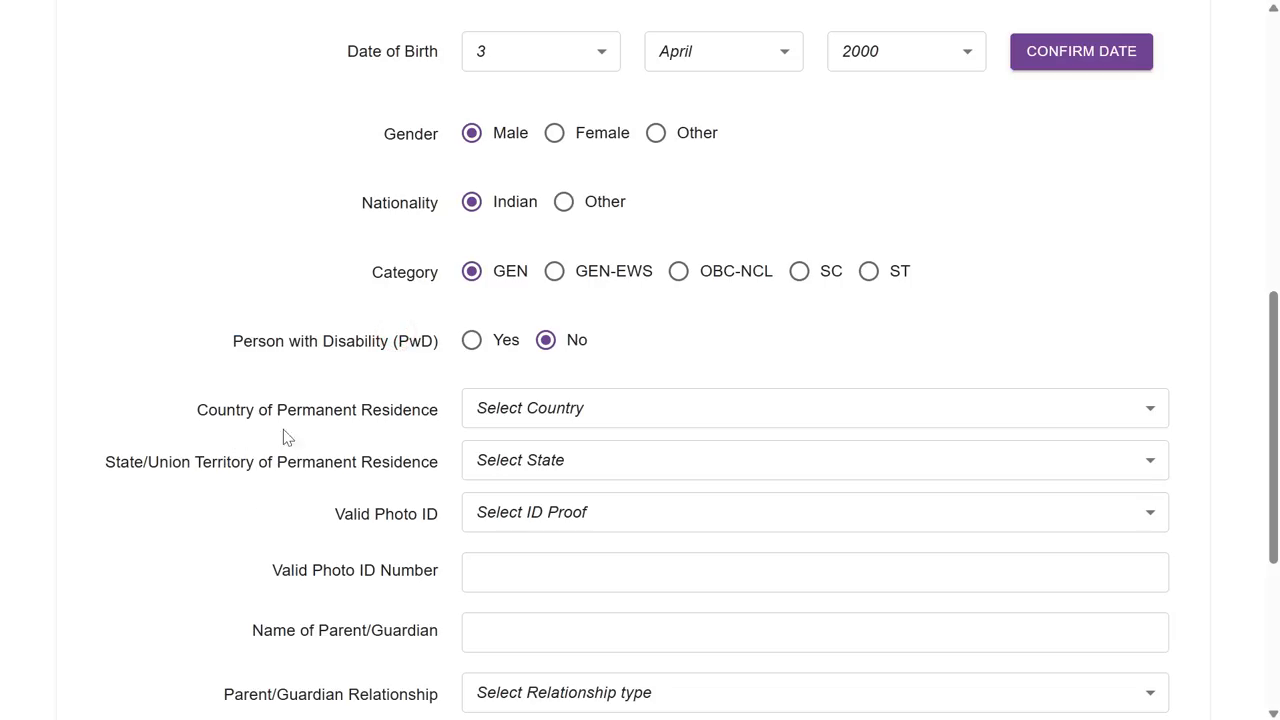
Step: Choose India and Andhra Pradesh as residence and Aadhaar ID as the photo ID type
click(560, 424)
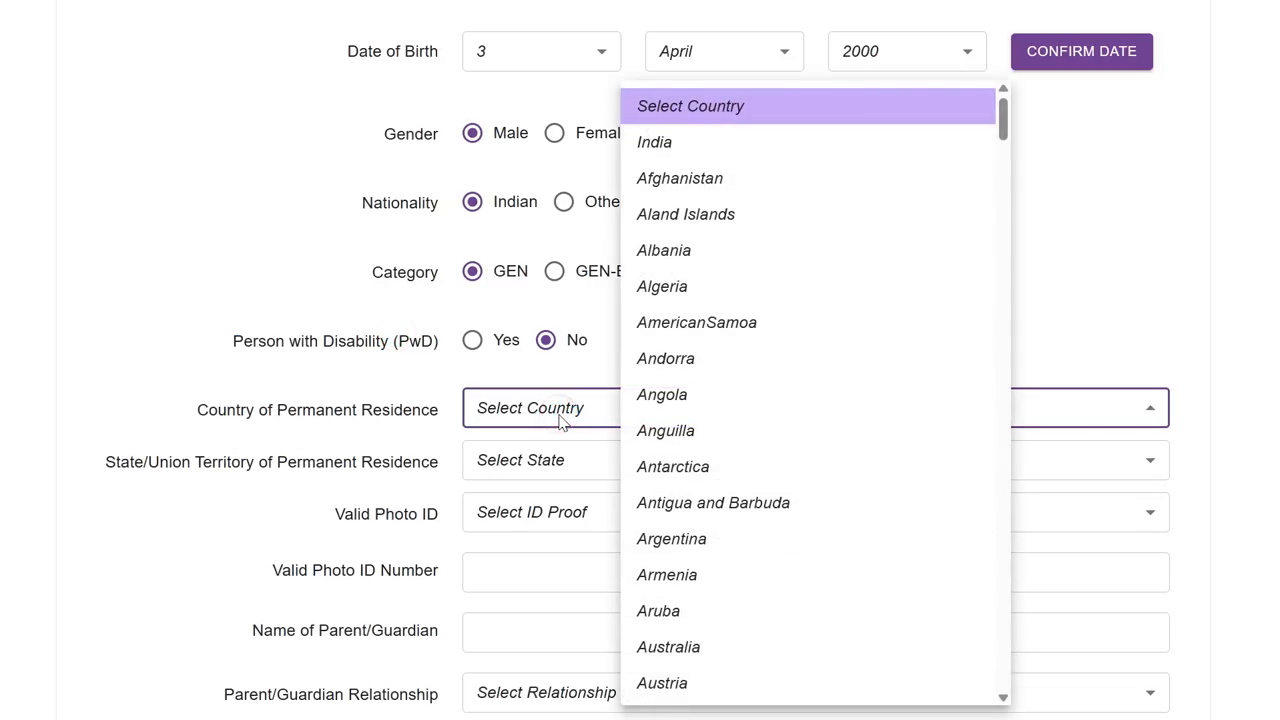
click(640, 143)
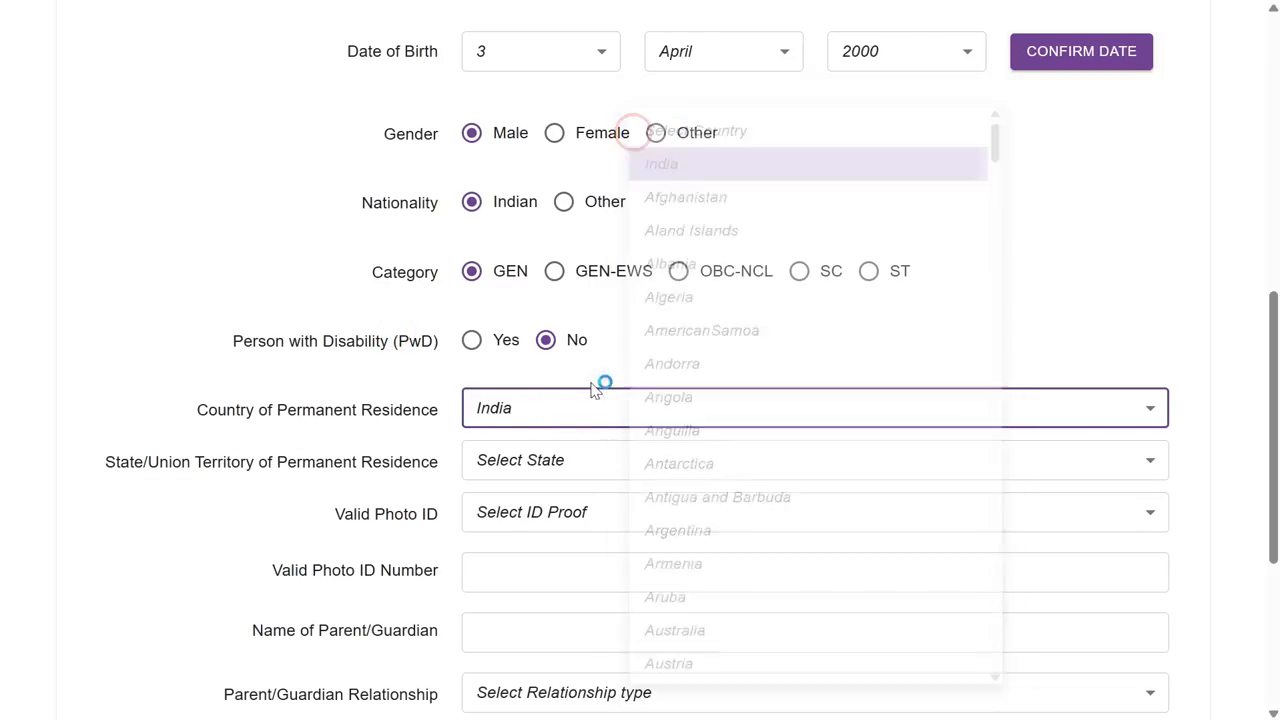
click(524, 459)
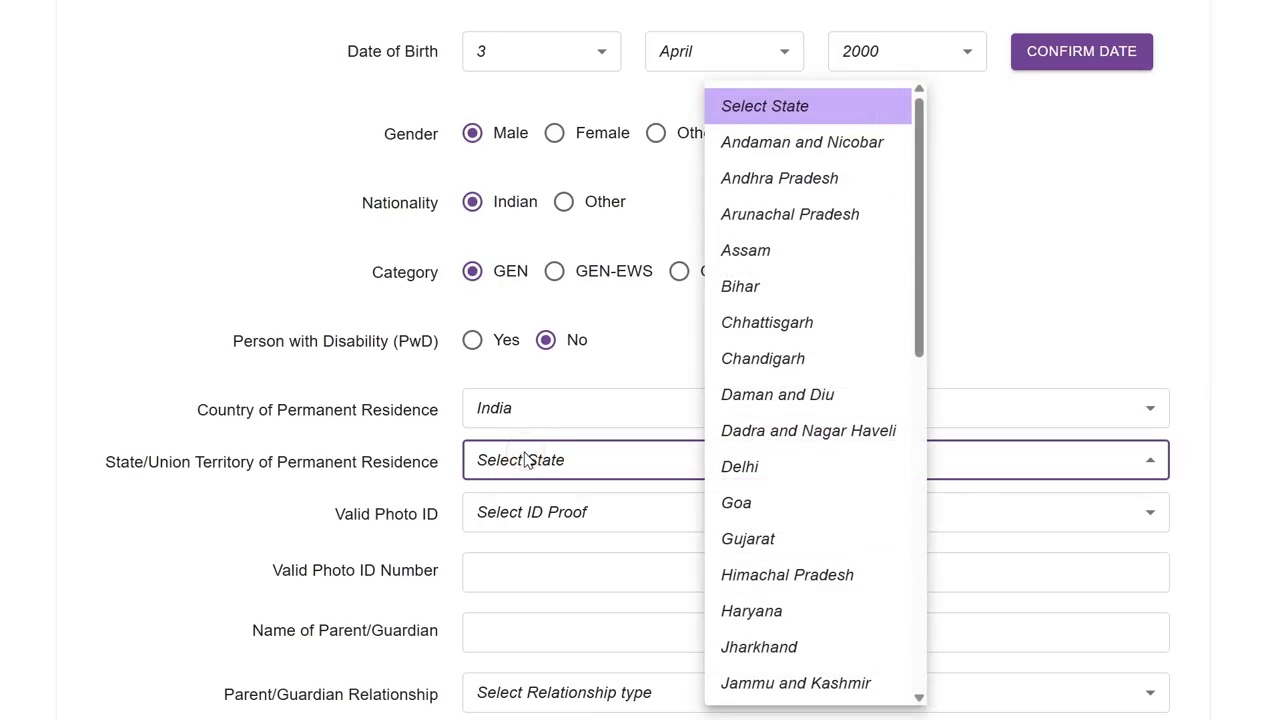
click(736, 178)
click(517, 516)
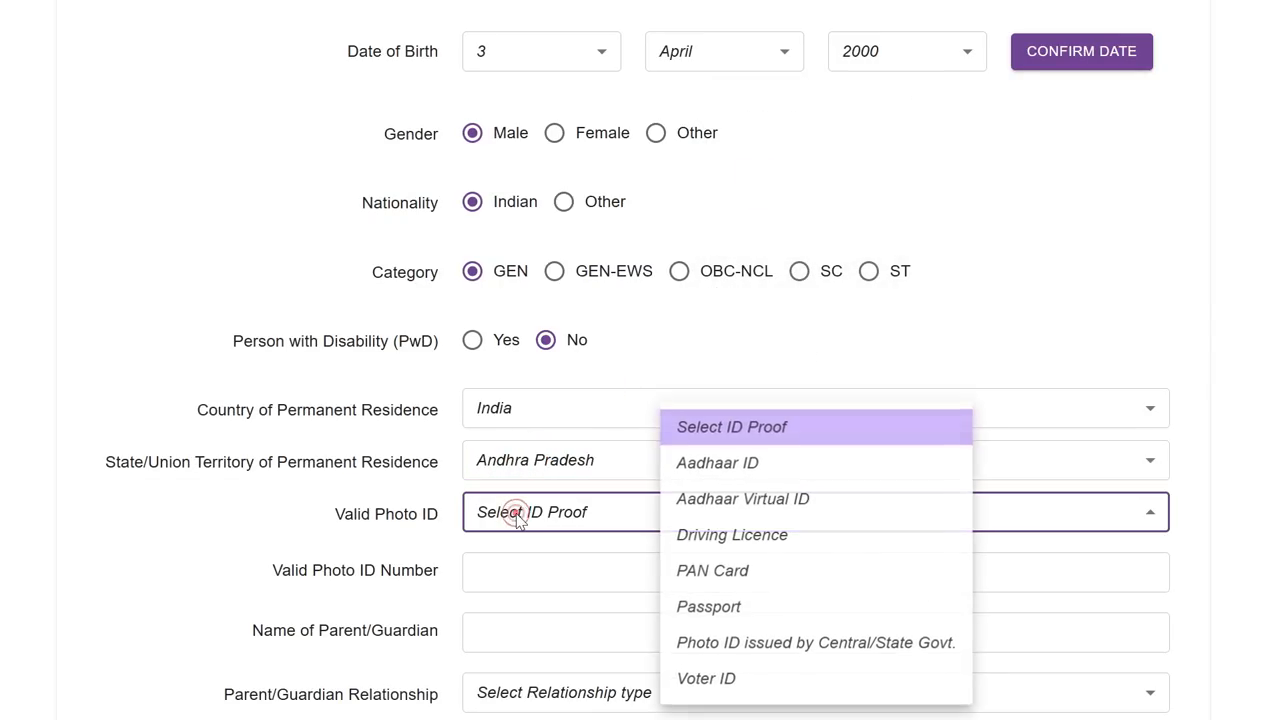
click(707, 463)
scroll(643, 480, down, 1)
click(530, 474)
key(super)
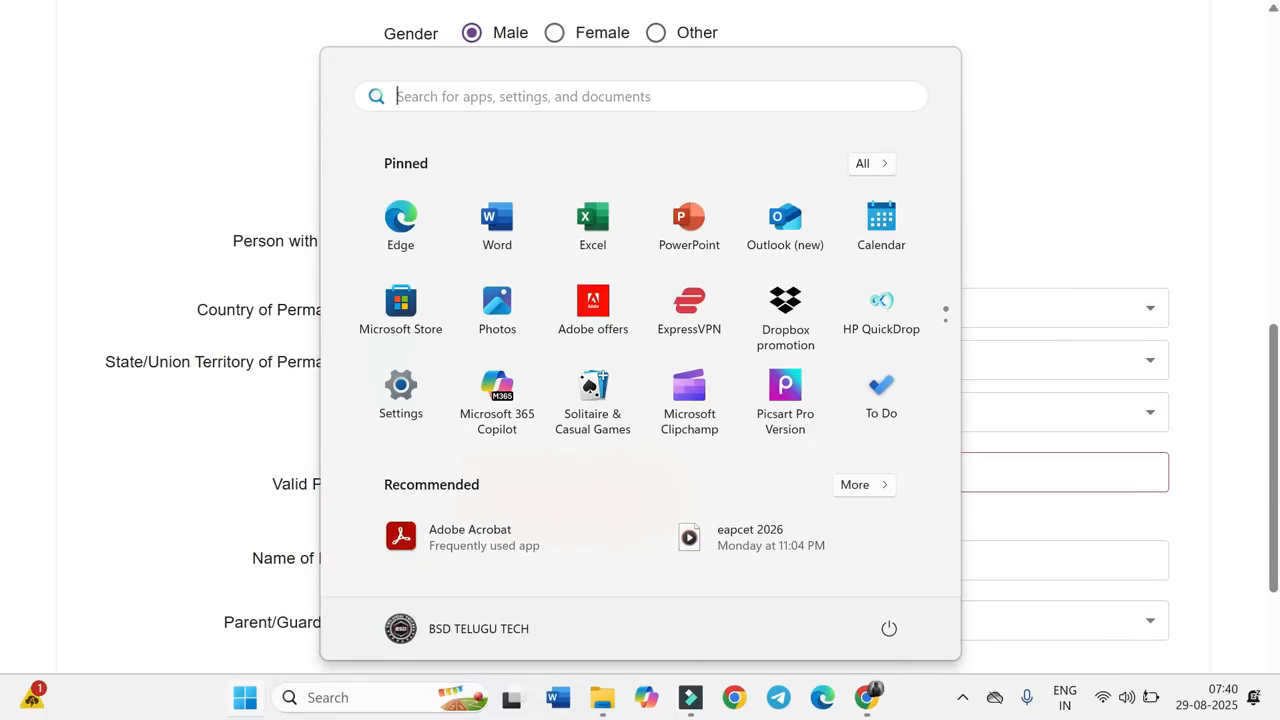
Step: Enter the photo ID number and the mother's full name as parent/guardian, relationship Mother
click(1050, 485)
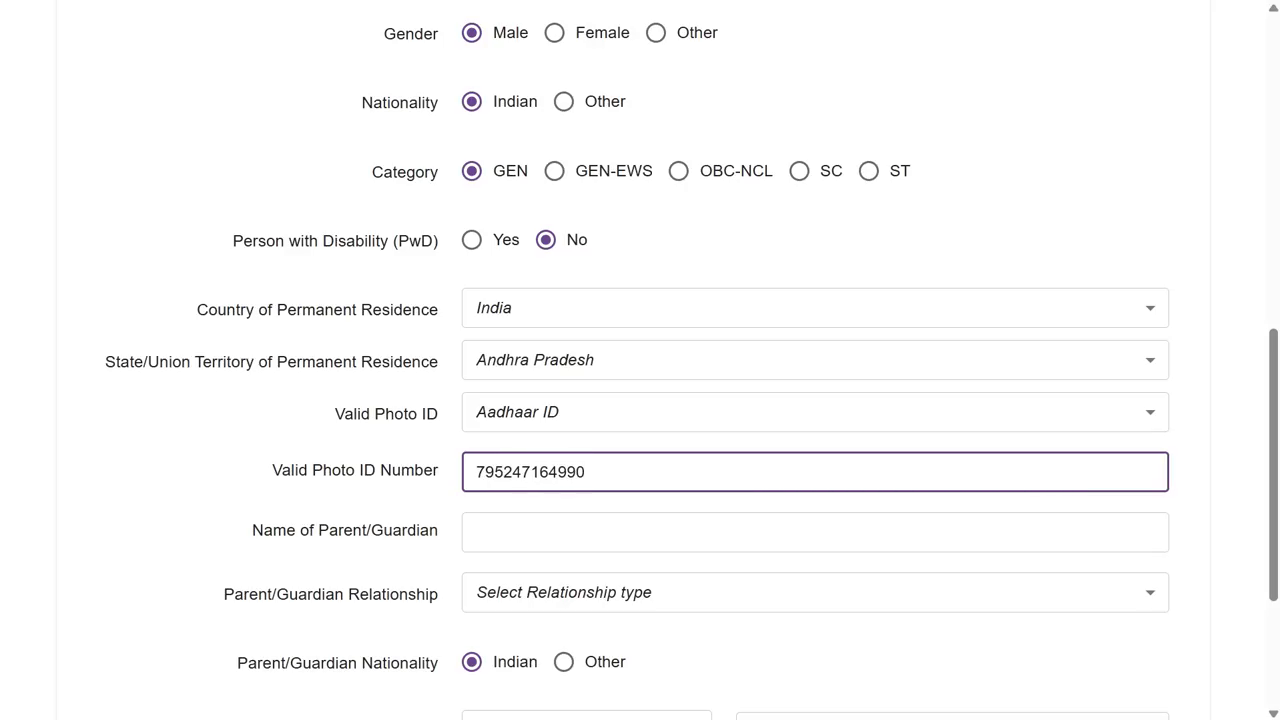
scroll(966, 509, down, 2)
click(571, 334)
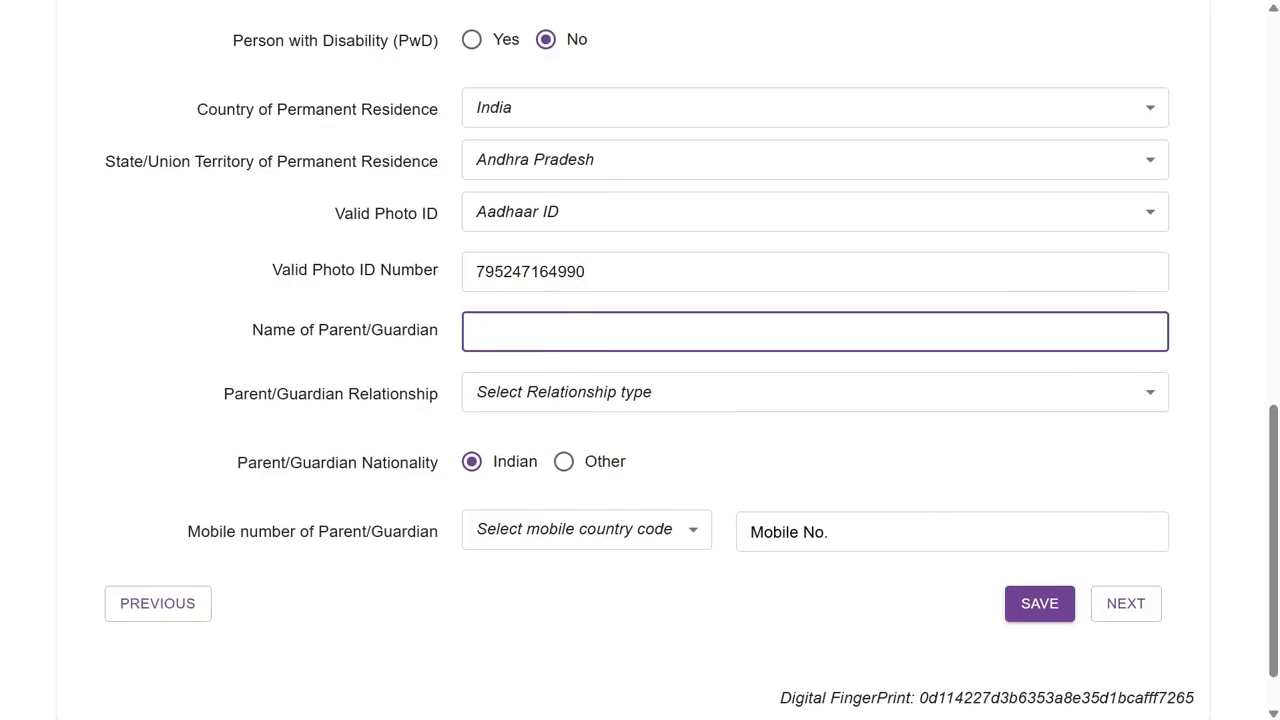
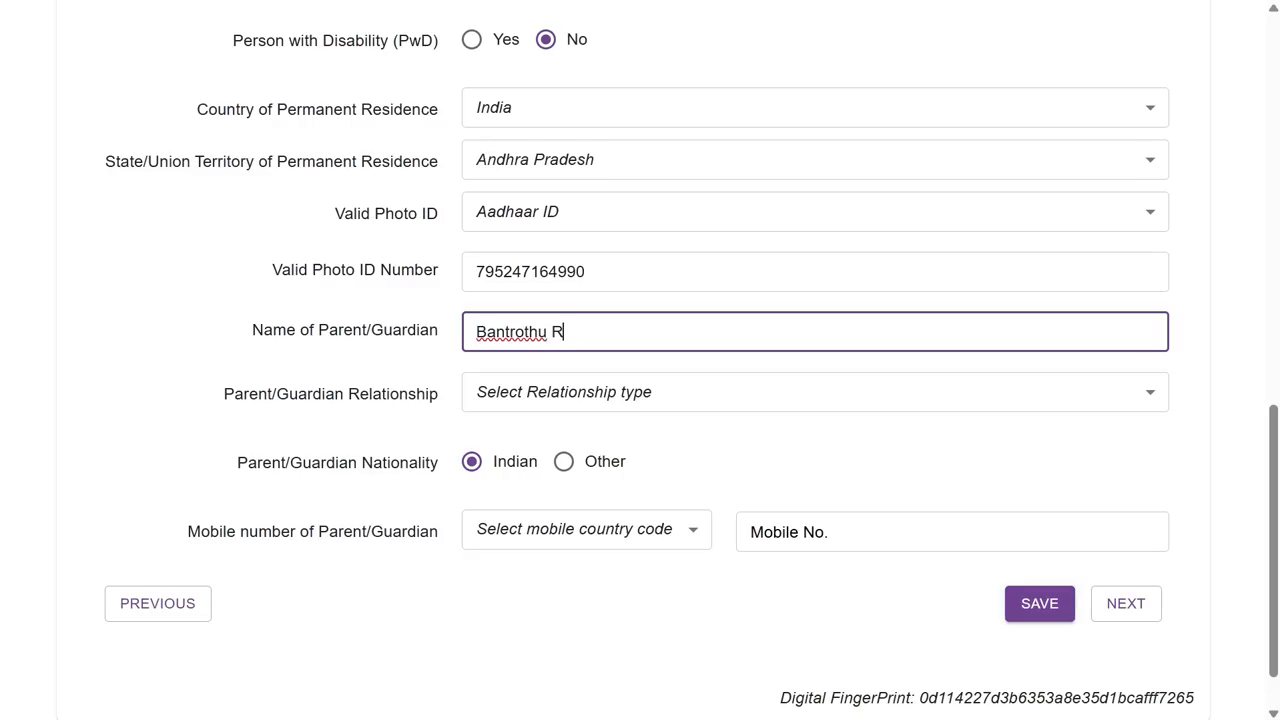
click(580, 392)
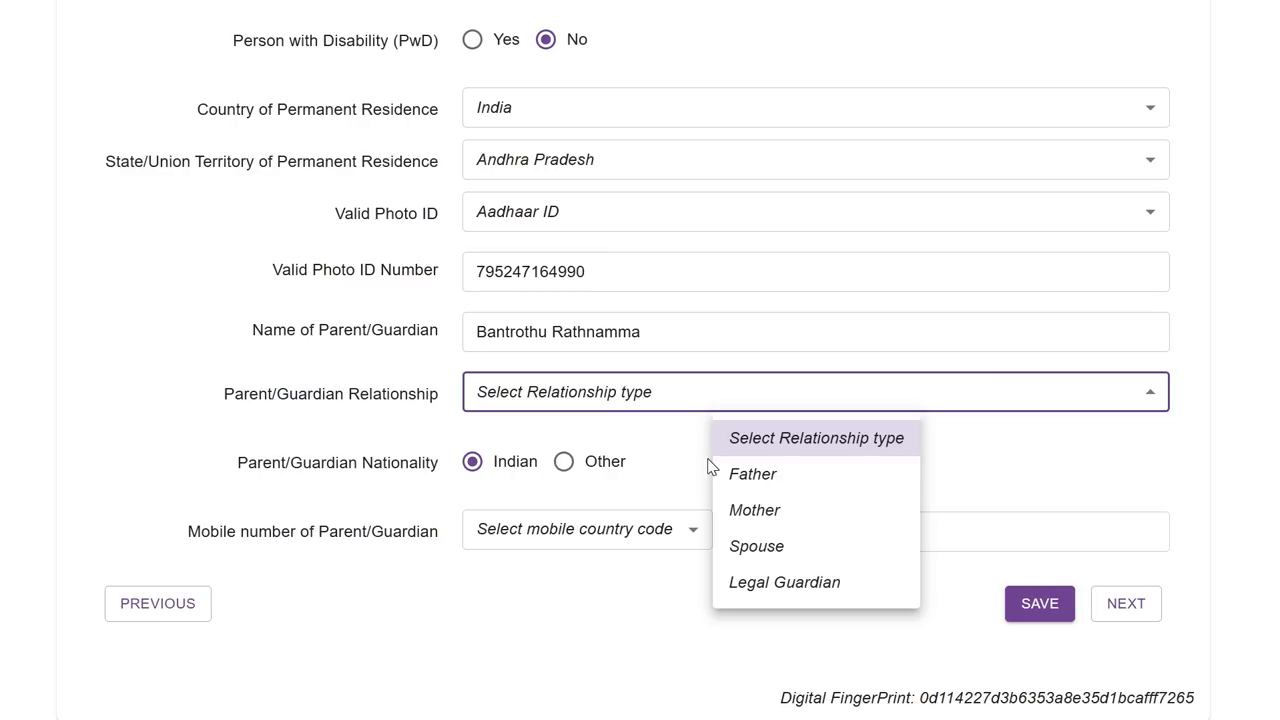
click(754, 510)
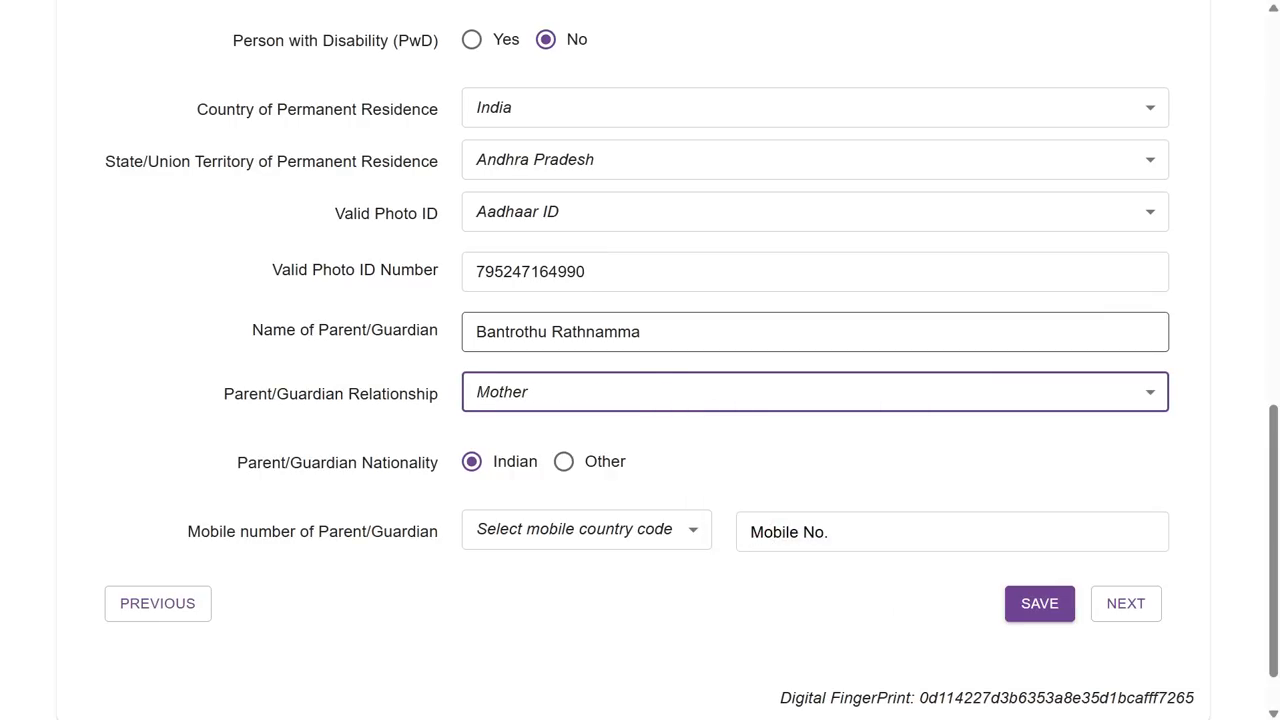
triple_click(657, 321)
click(572, 402)
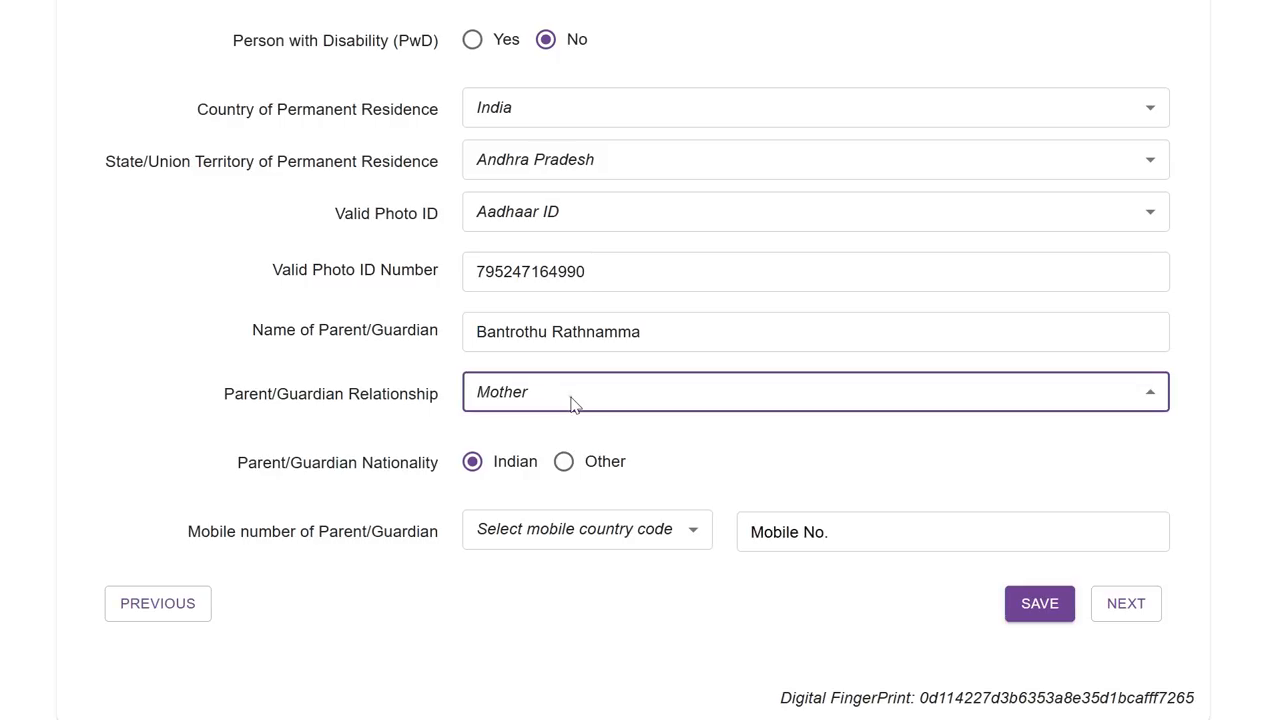
click(572, 428)
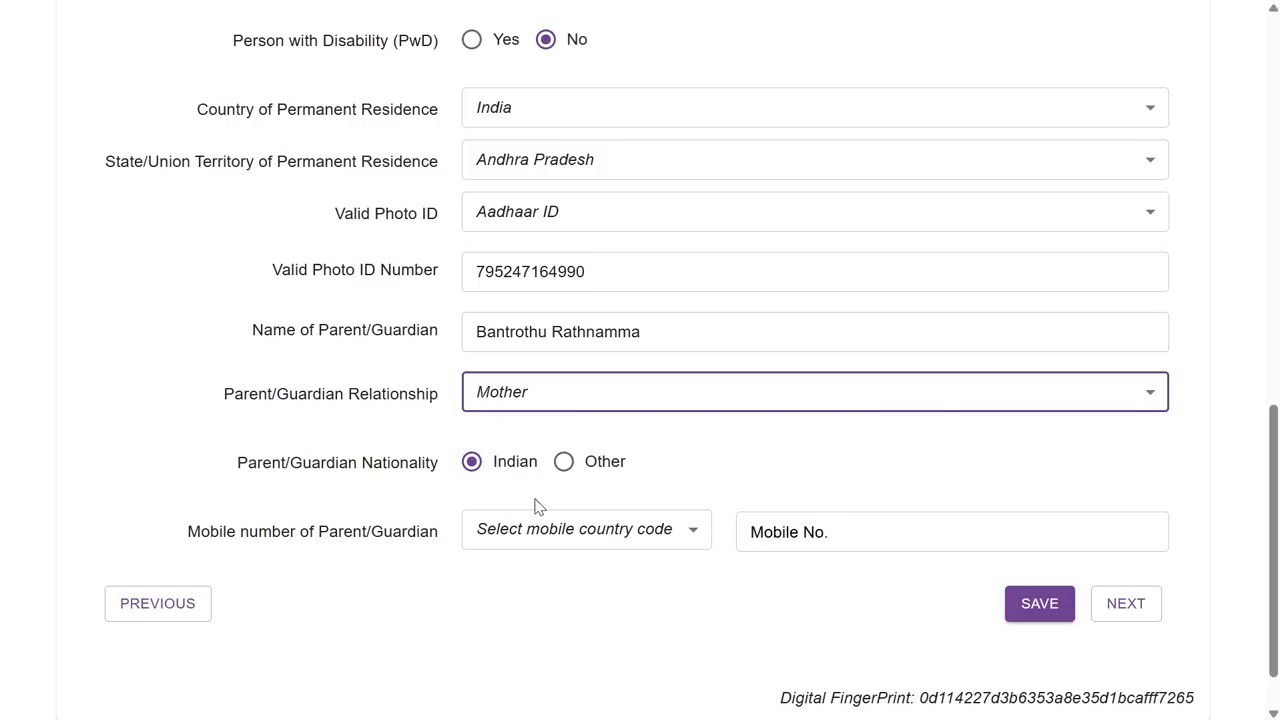
Step: Give the parent's mobile number the +91 (IN) country code and save Personal Details
click(680, 543)
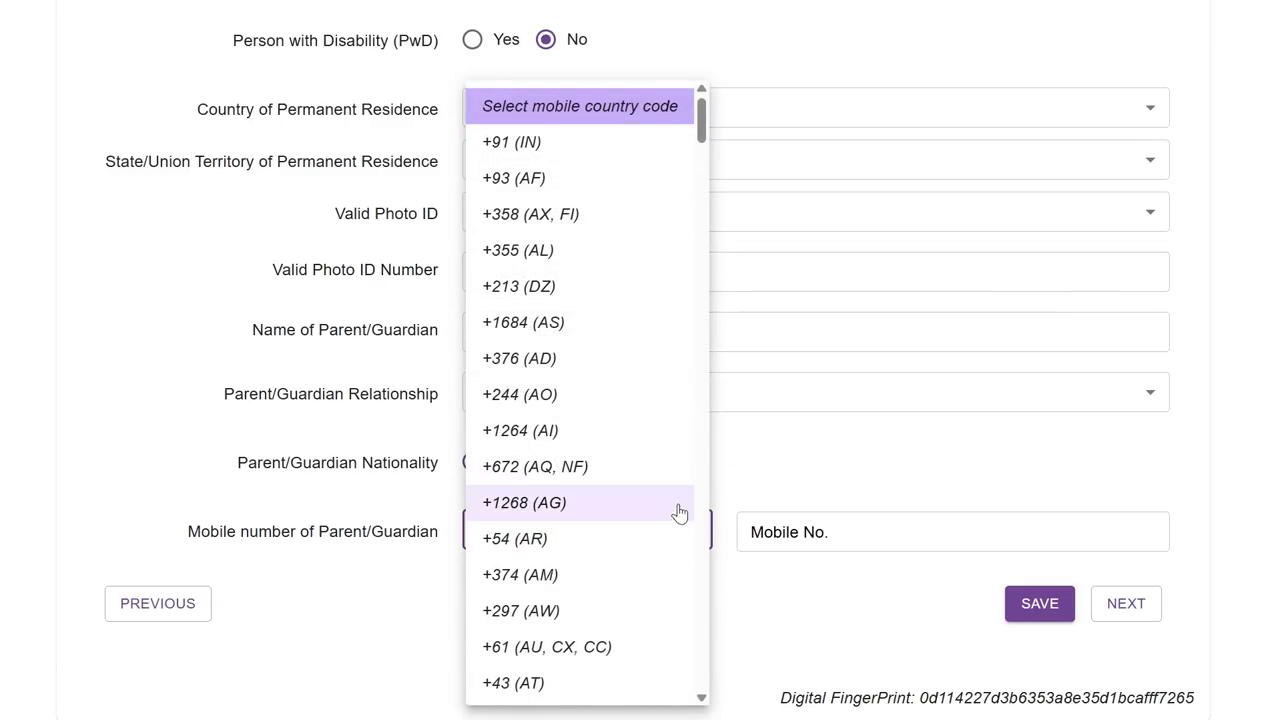
click(590, 150)
click(797, 541)
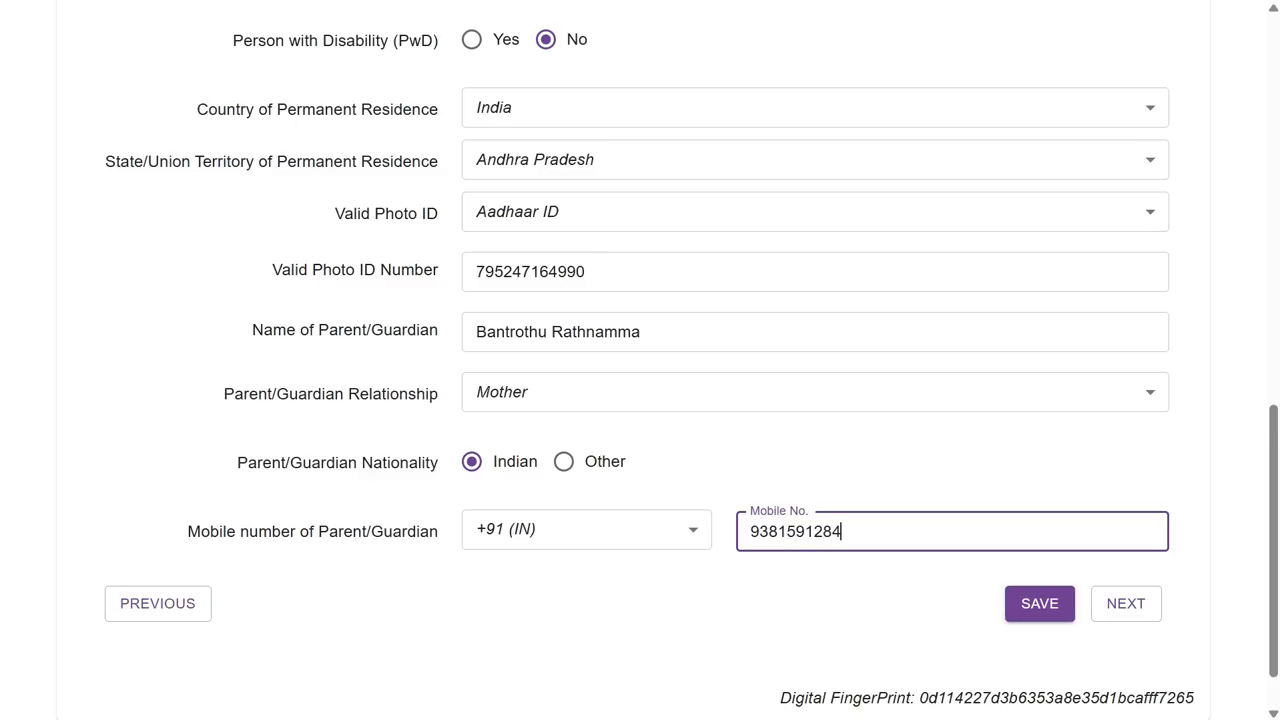
scroll(855, 485, down, 1)
click(1051, 540)
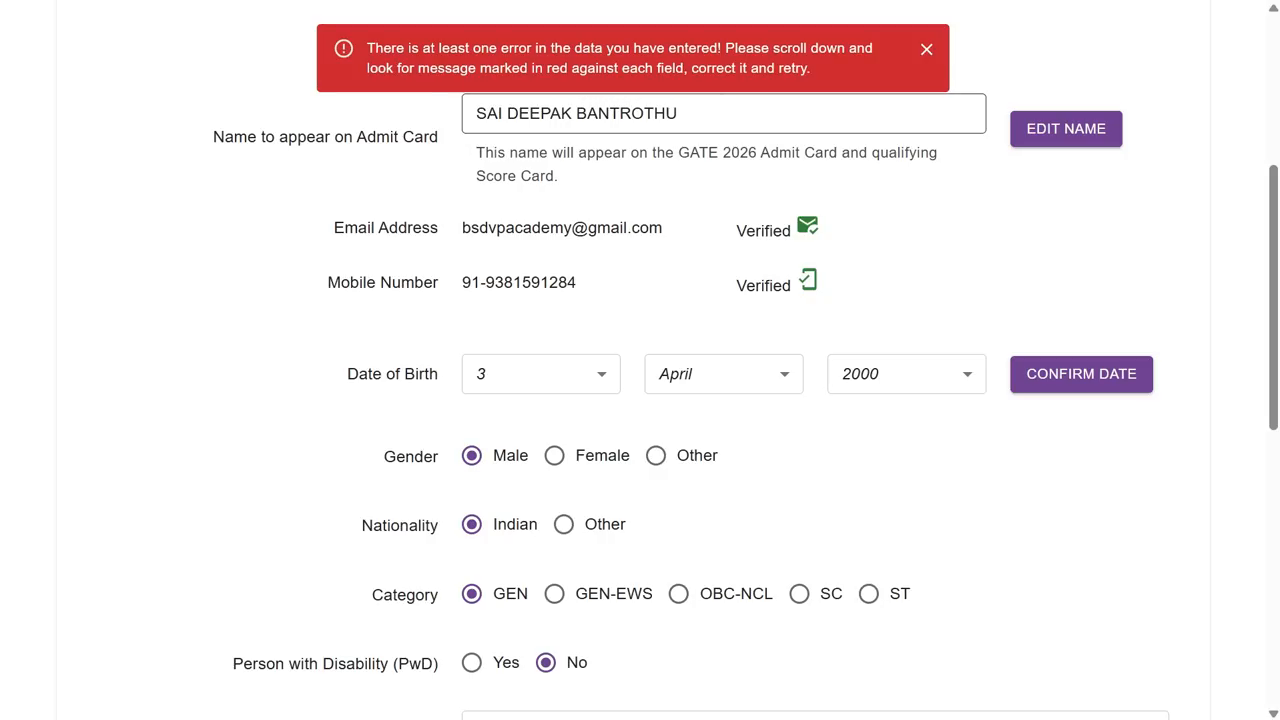
Step: Replace the duplicate parent mobile number with a different one and save Personal Details
scroll(783, 176, up, 4)
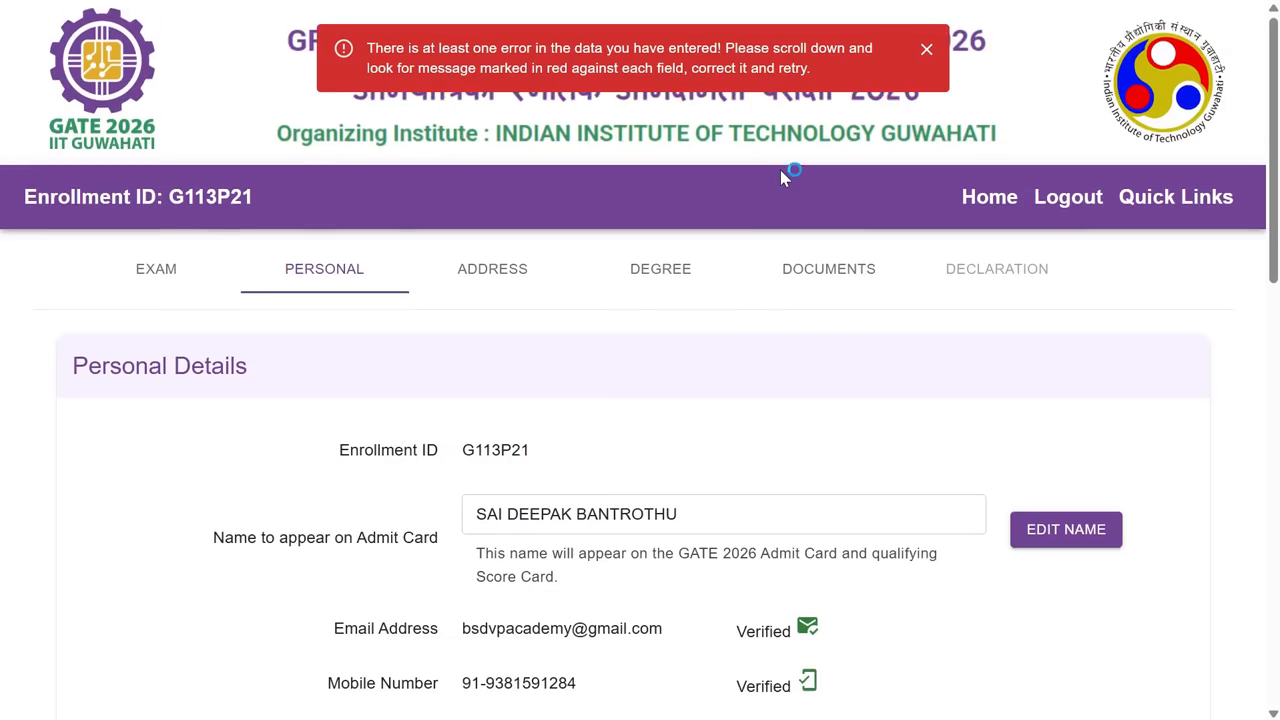
scroll(783, 176, down, 10)
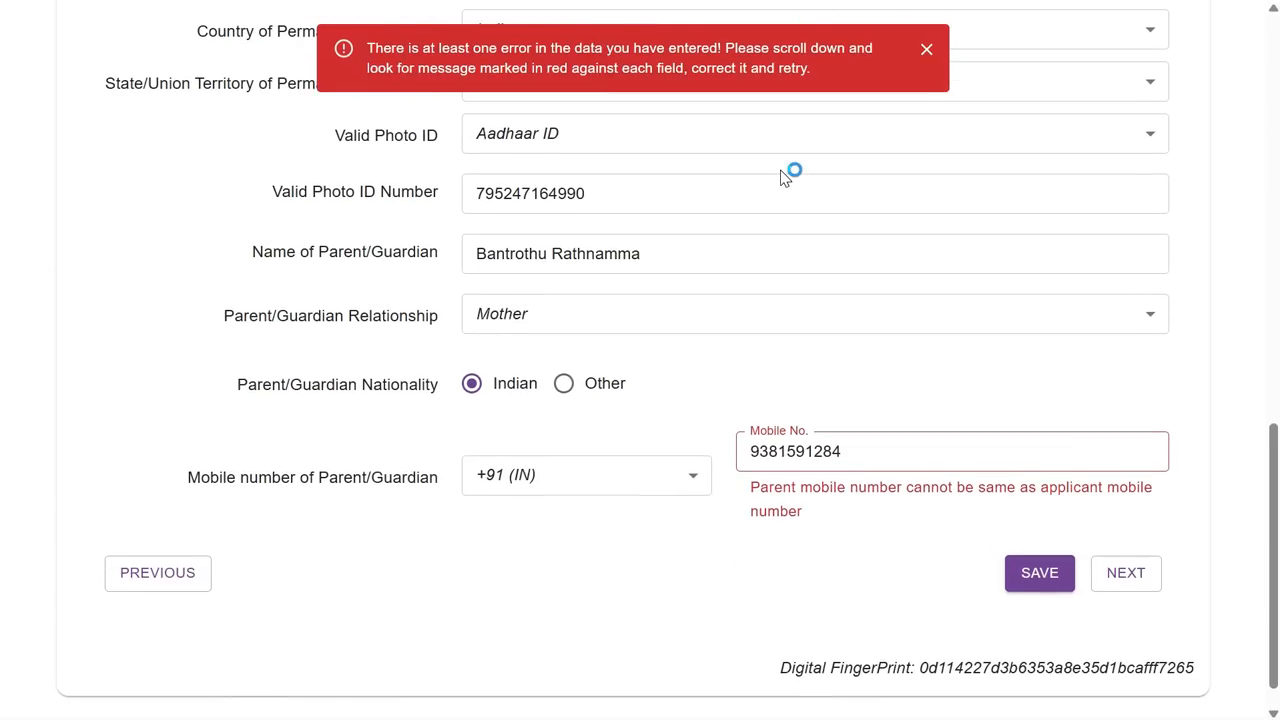
scroll(785, 176, down, 1)
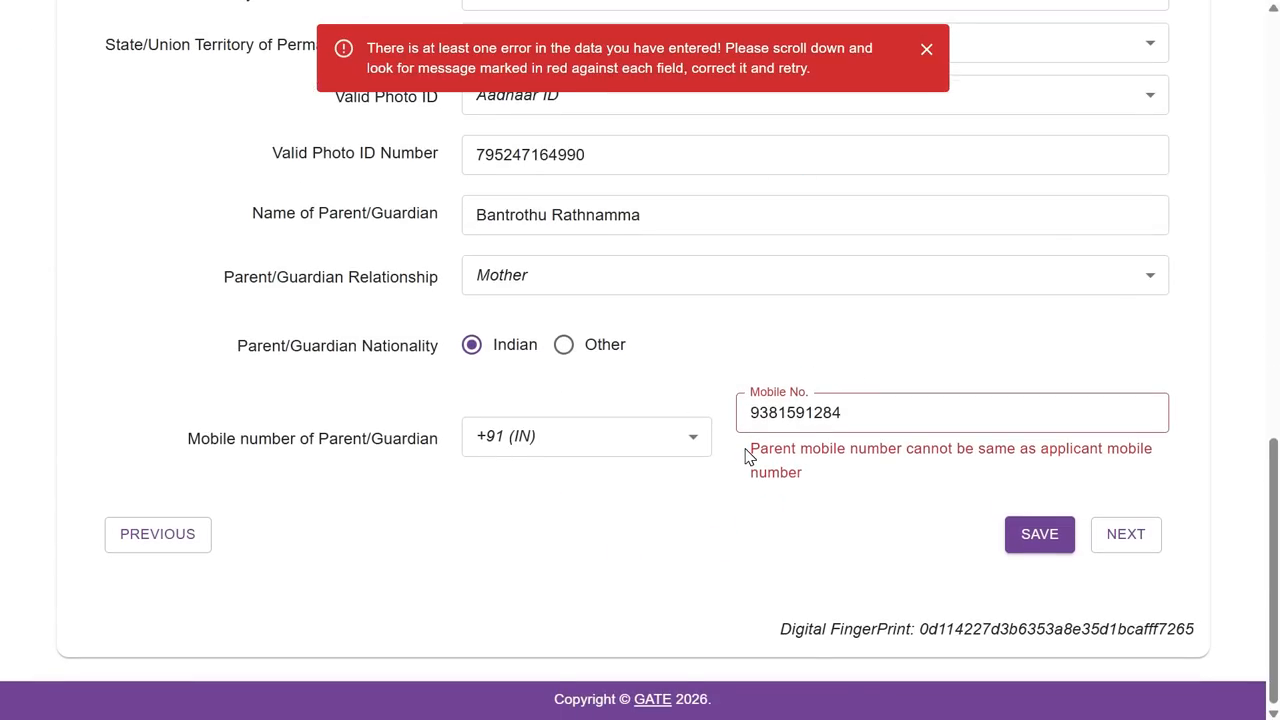
drag(748, 456, 1123, 471)
click(980, 466)
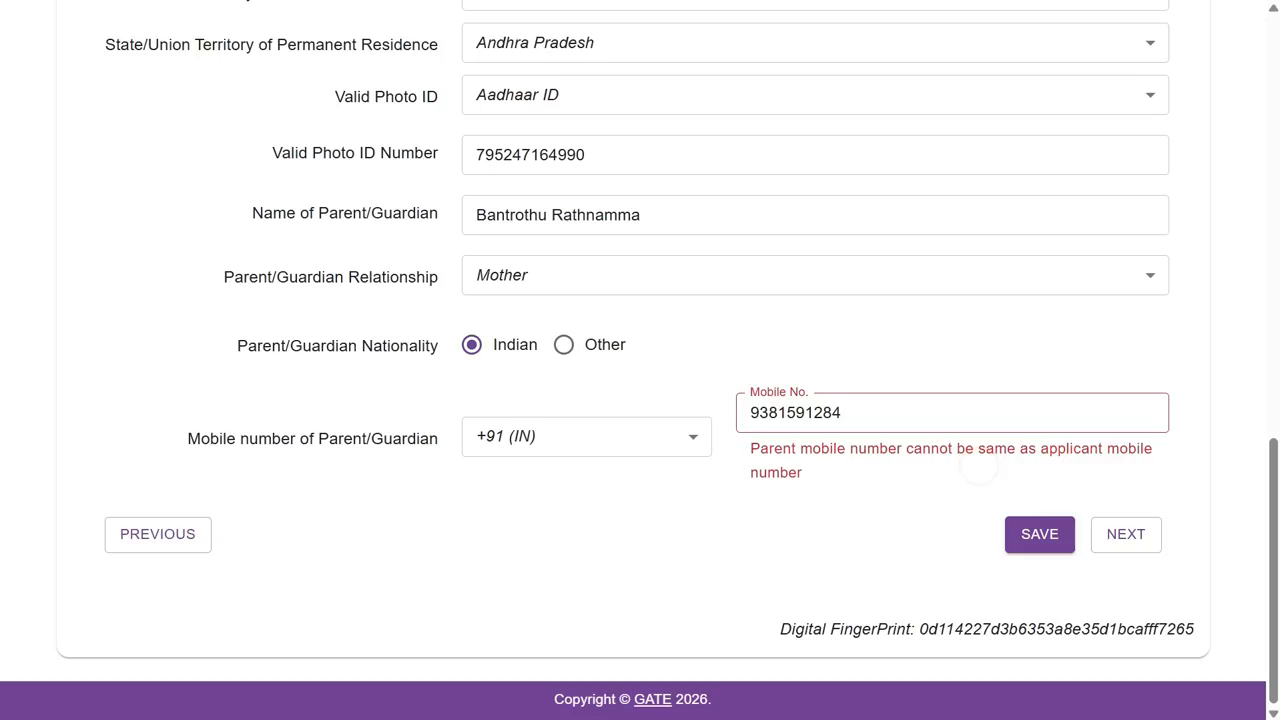
drag(914, 423, 733, 425)
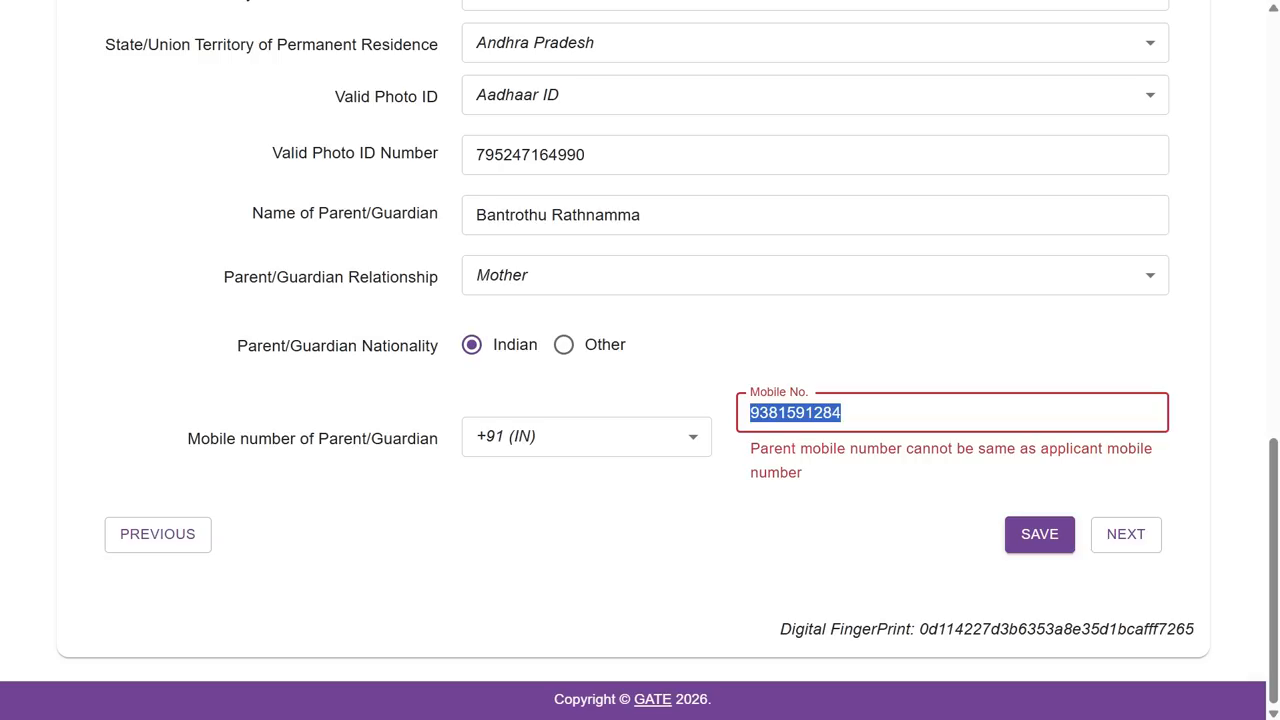
key(BackSpace)
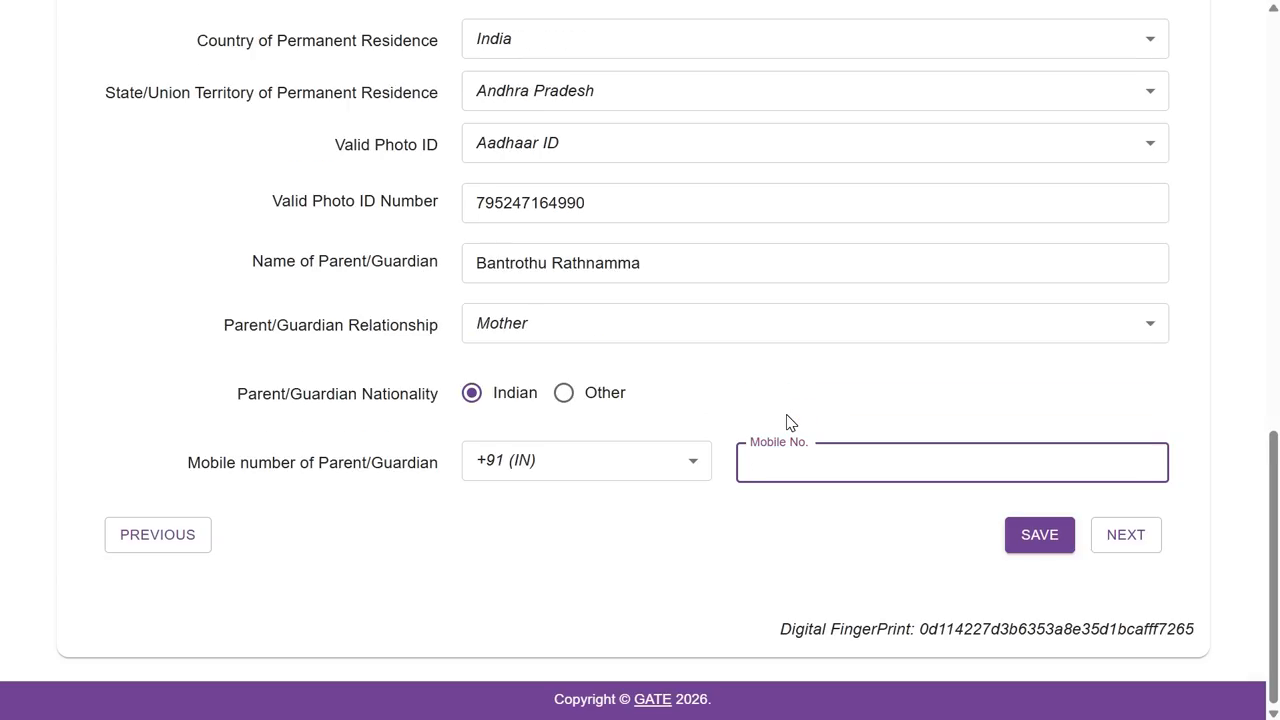
click(787, 421)
click(1034, 549)
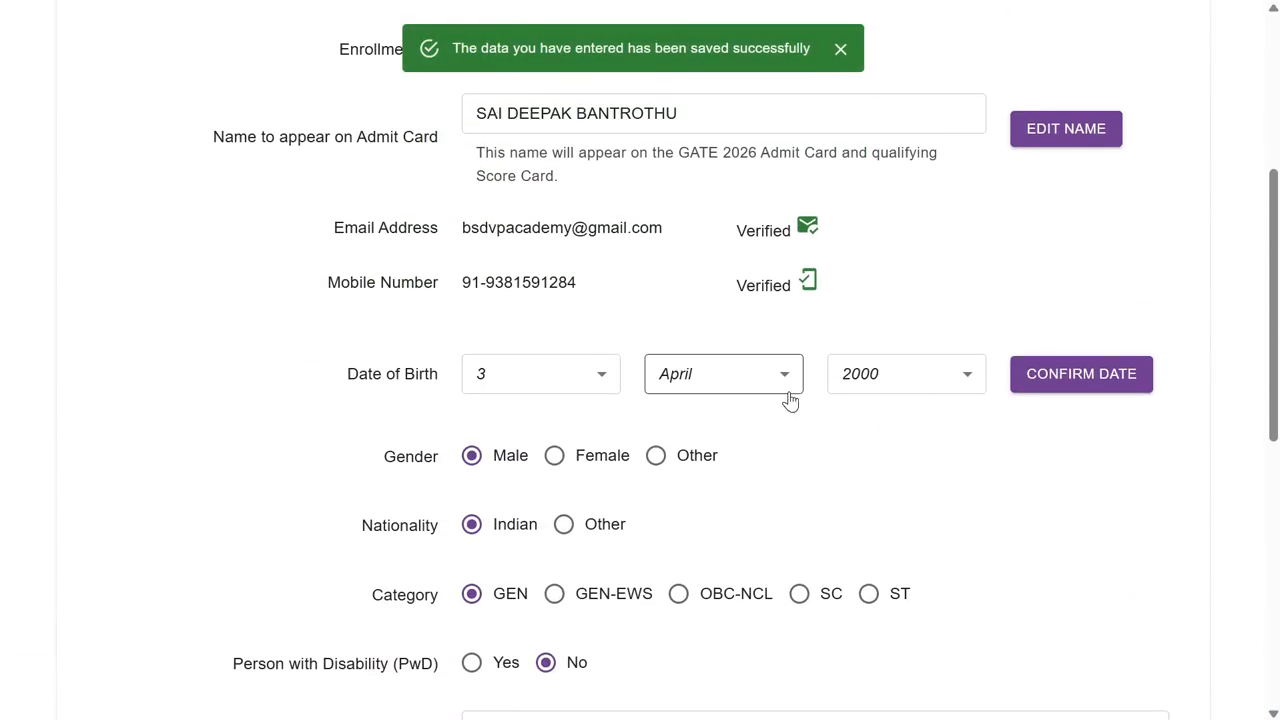
scroll(748, 268, down, 7)
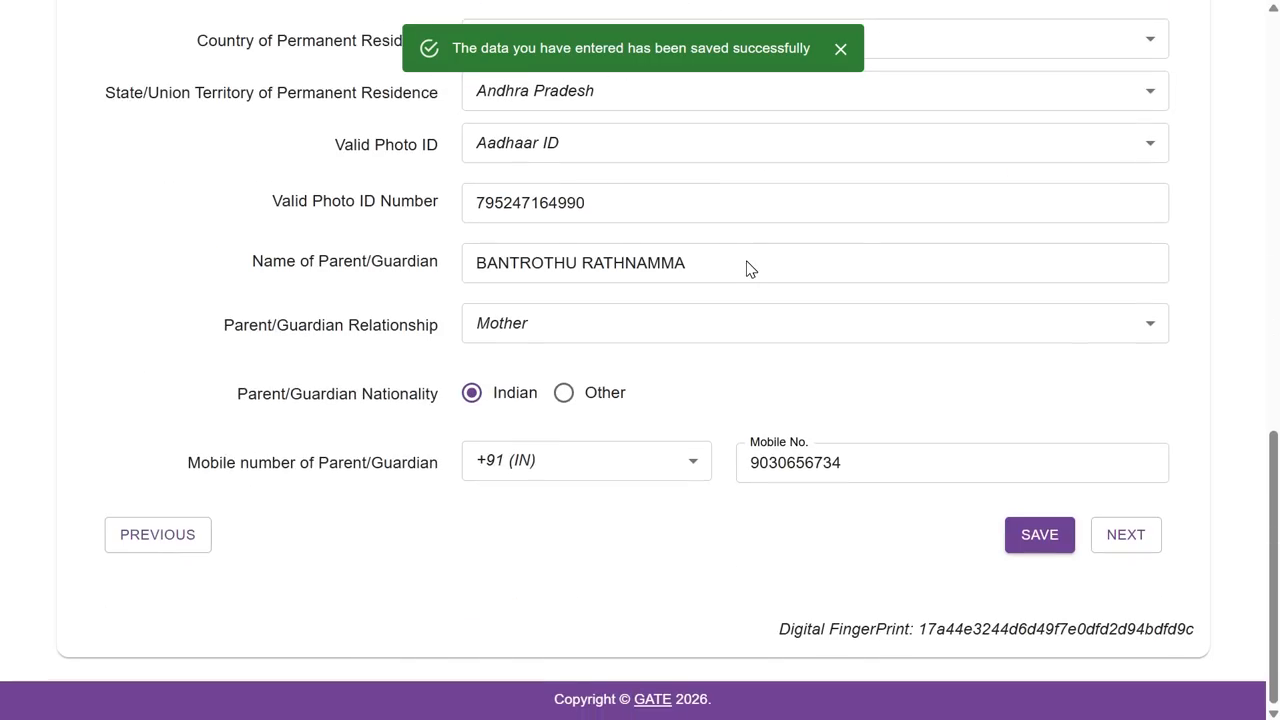
Step: On the Address tab, enter the correspondence PIN code and address lines 1 and 2
click(1122, 535)
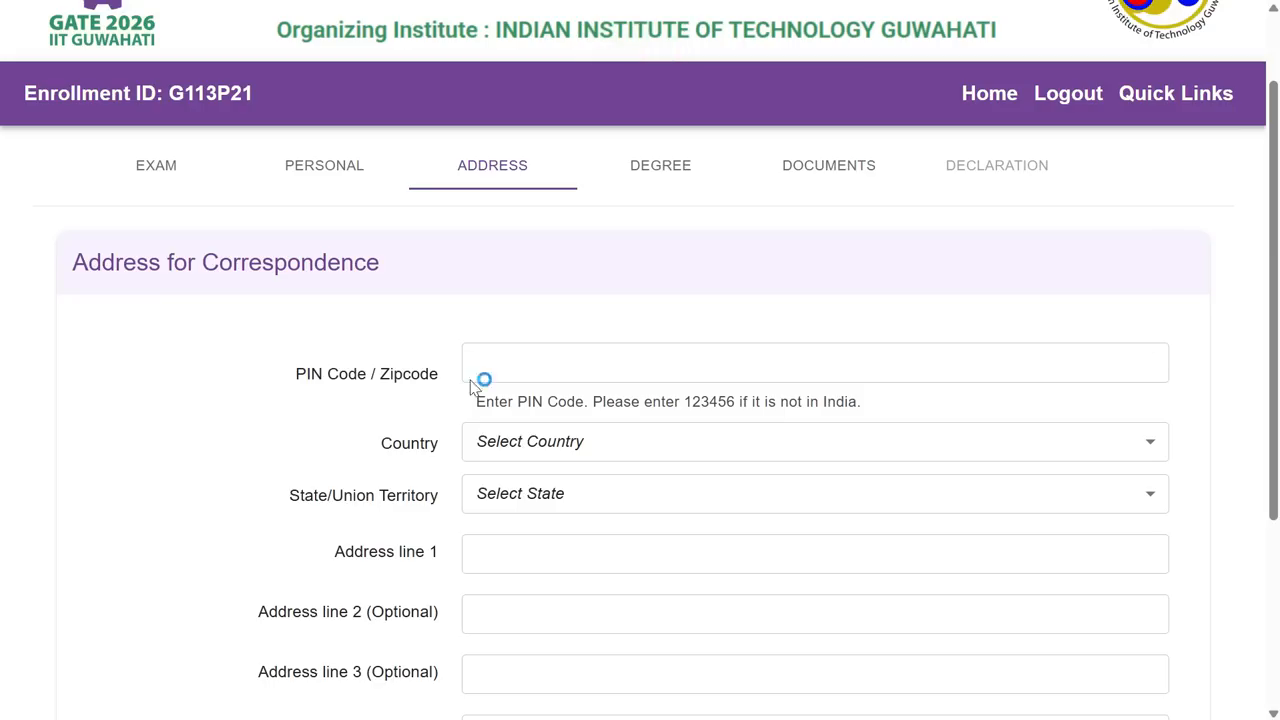
click(531, 363)
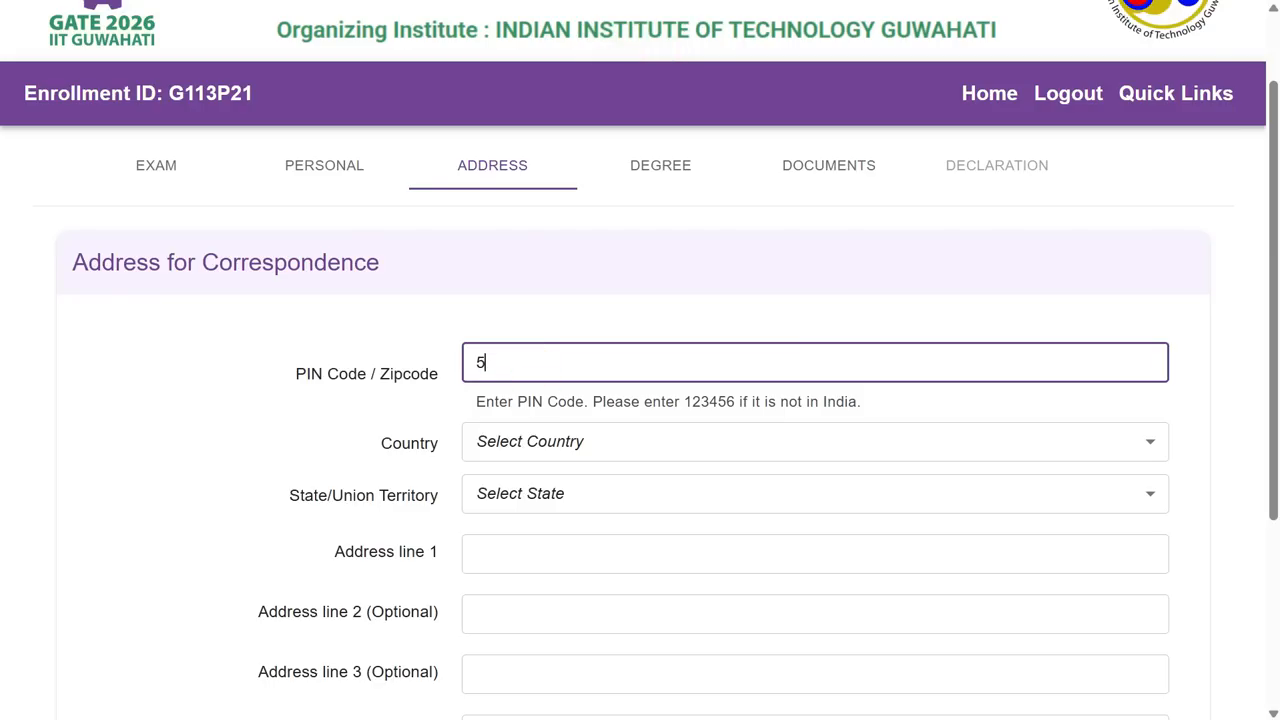
text(516002)
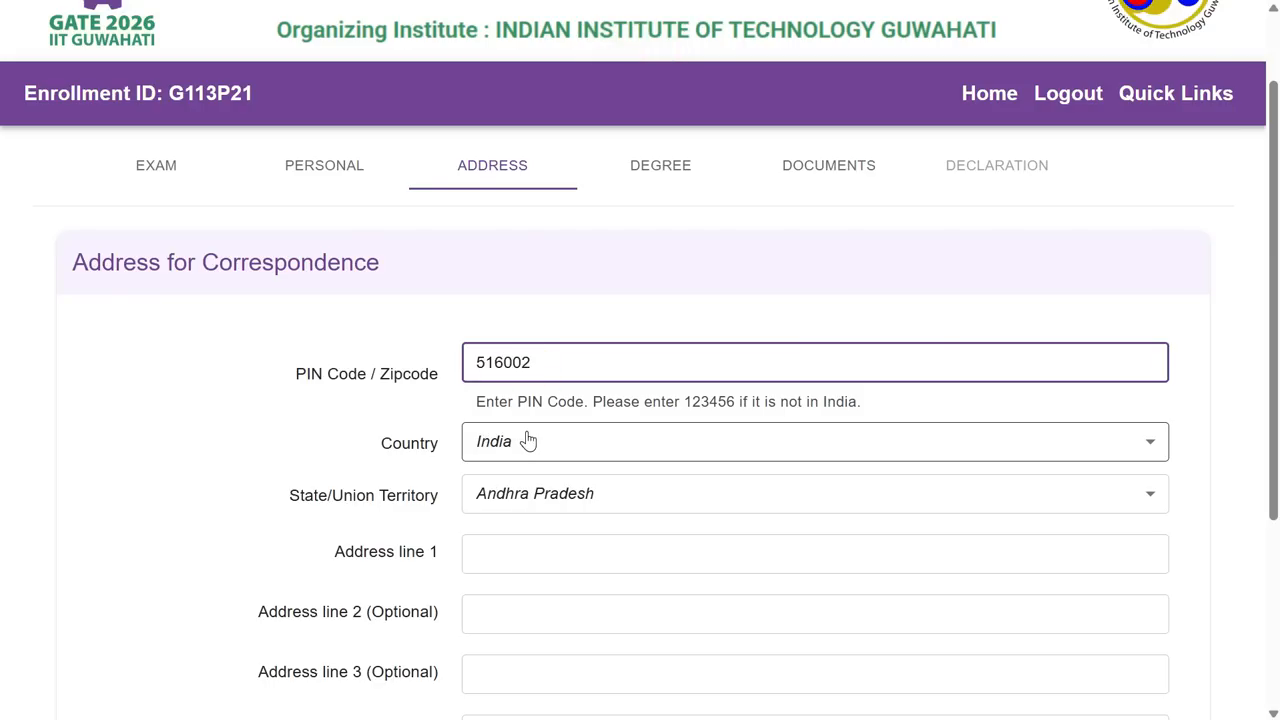
scroll(528, 440, down, 2)
click(497, 354)
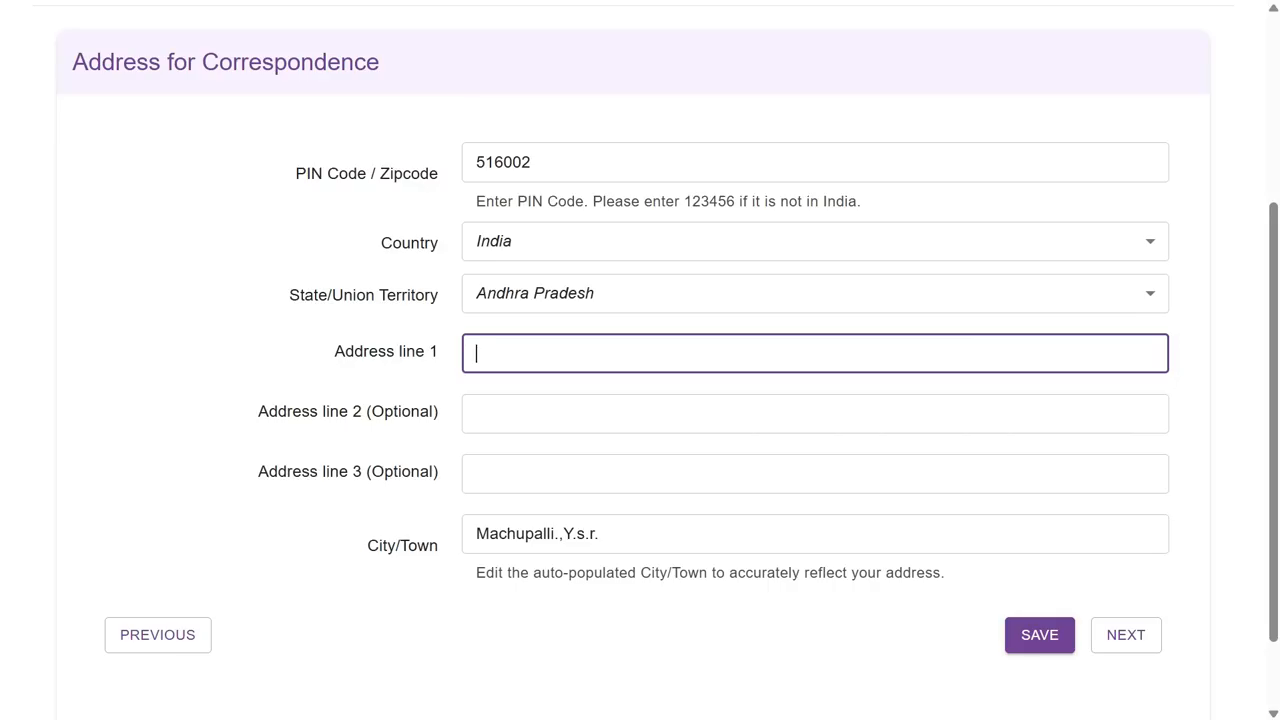
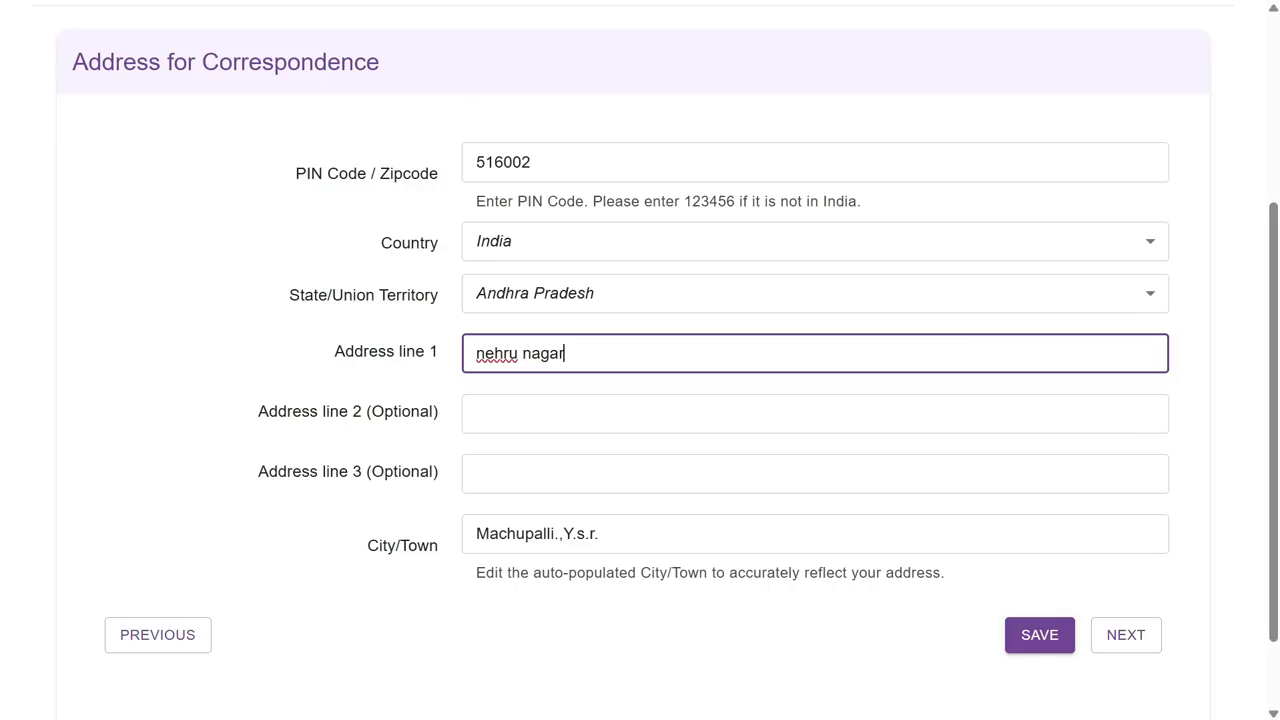
click(509, 417)
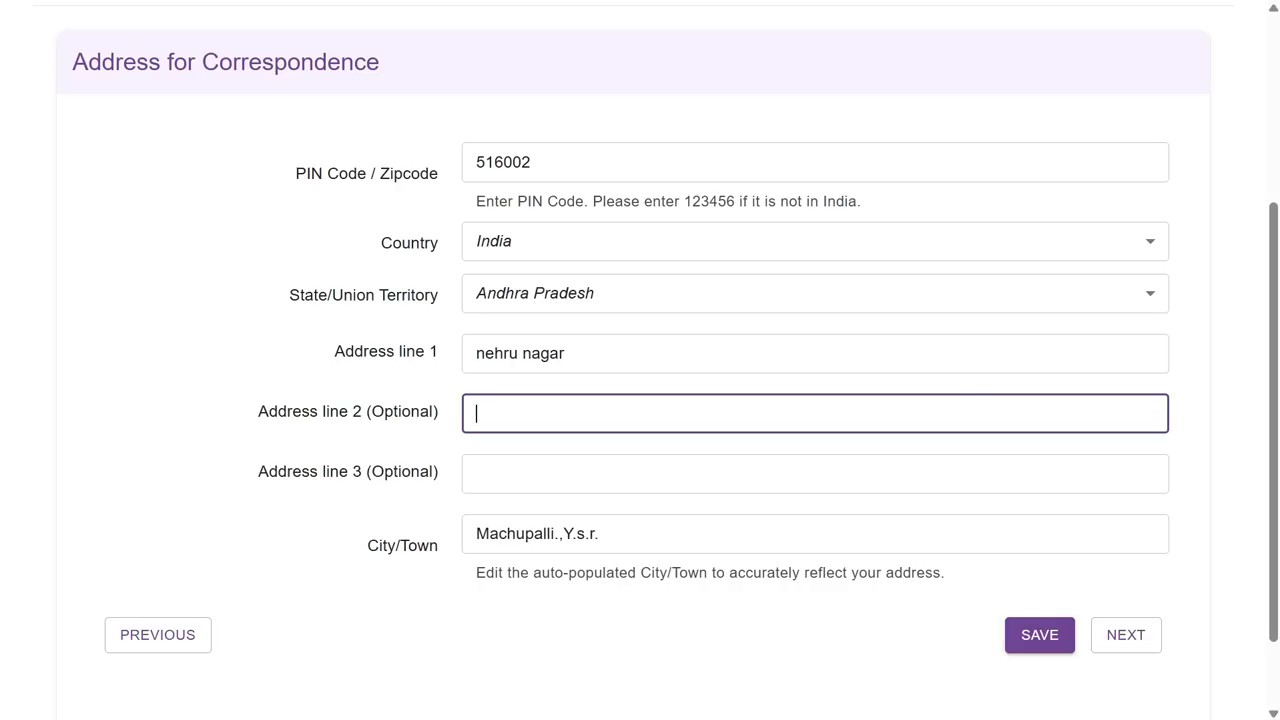
Step: Replace the auto-filled City/Town, save the address, and continue to qualifying degree details
scroll(517, 437, up, 1)
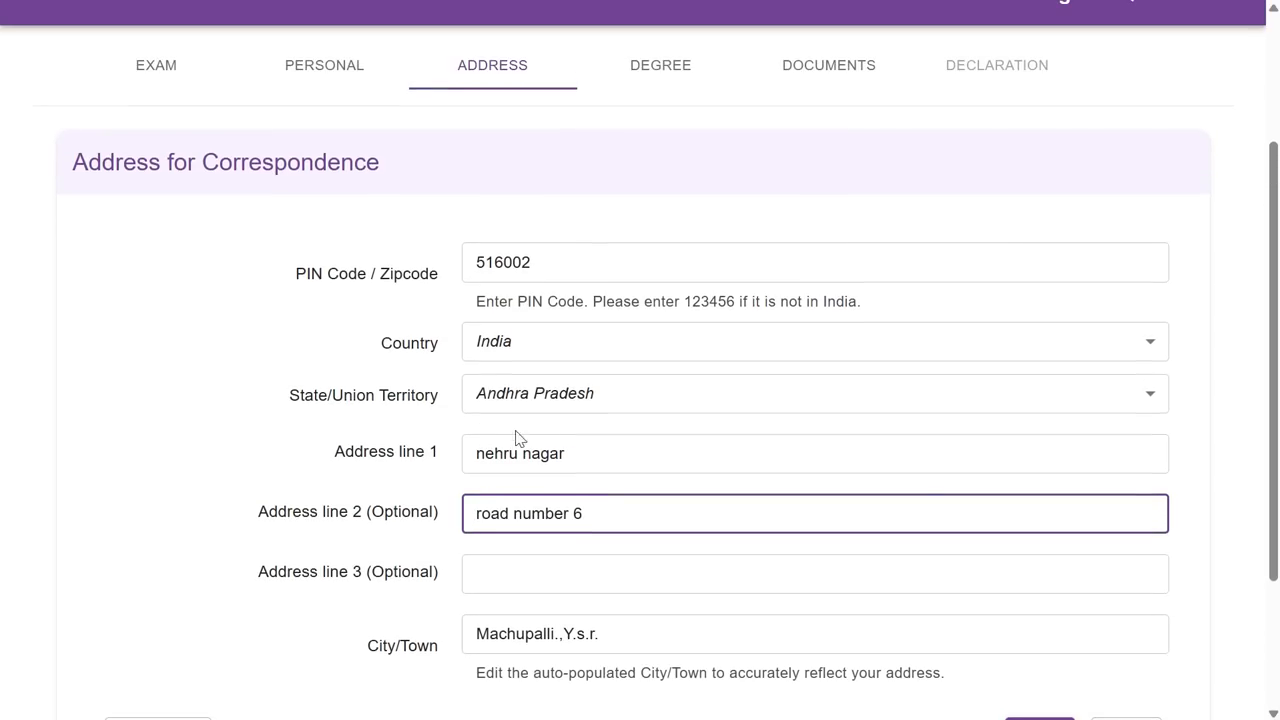
scroll(600, 440, down, 2)
click(630, 441)
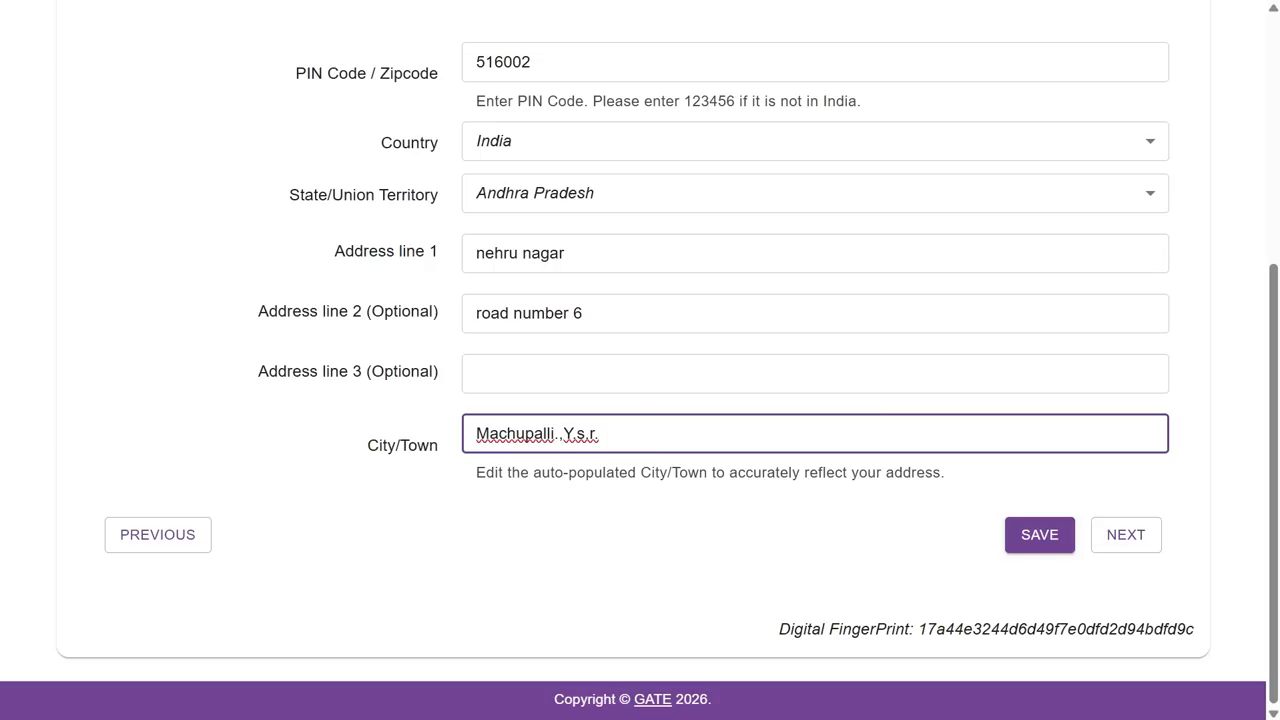
click(371, 432)
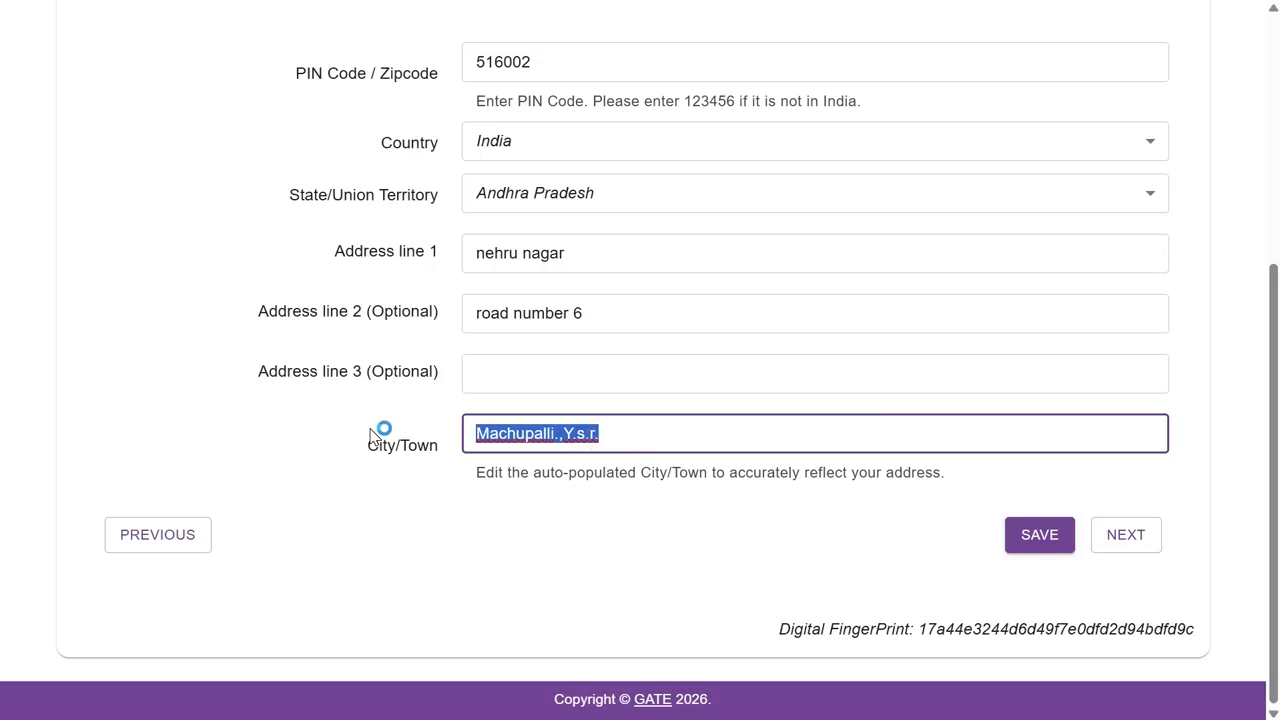
text(chinnachowk)
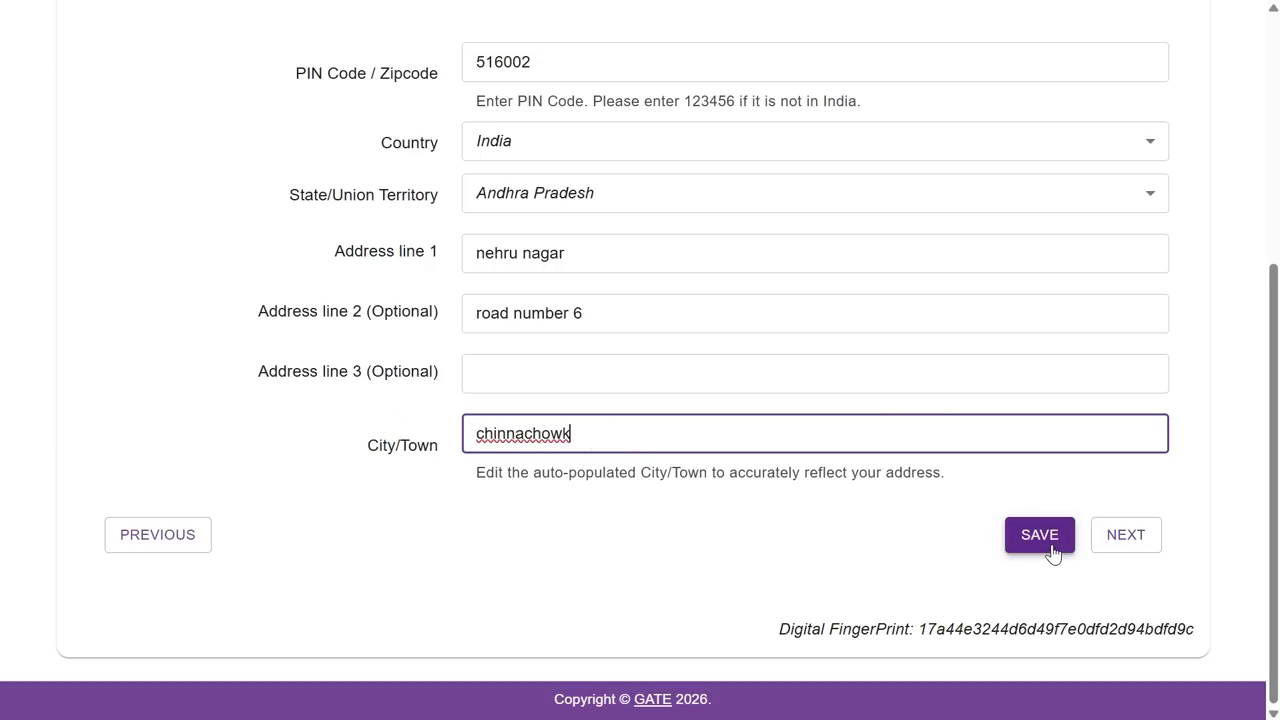
click(1040, 536)
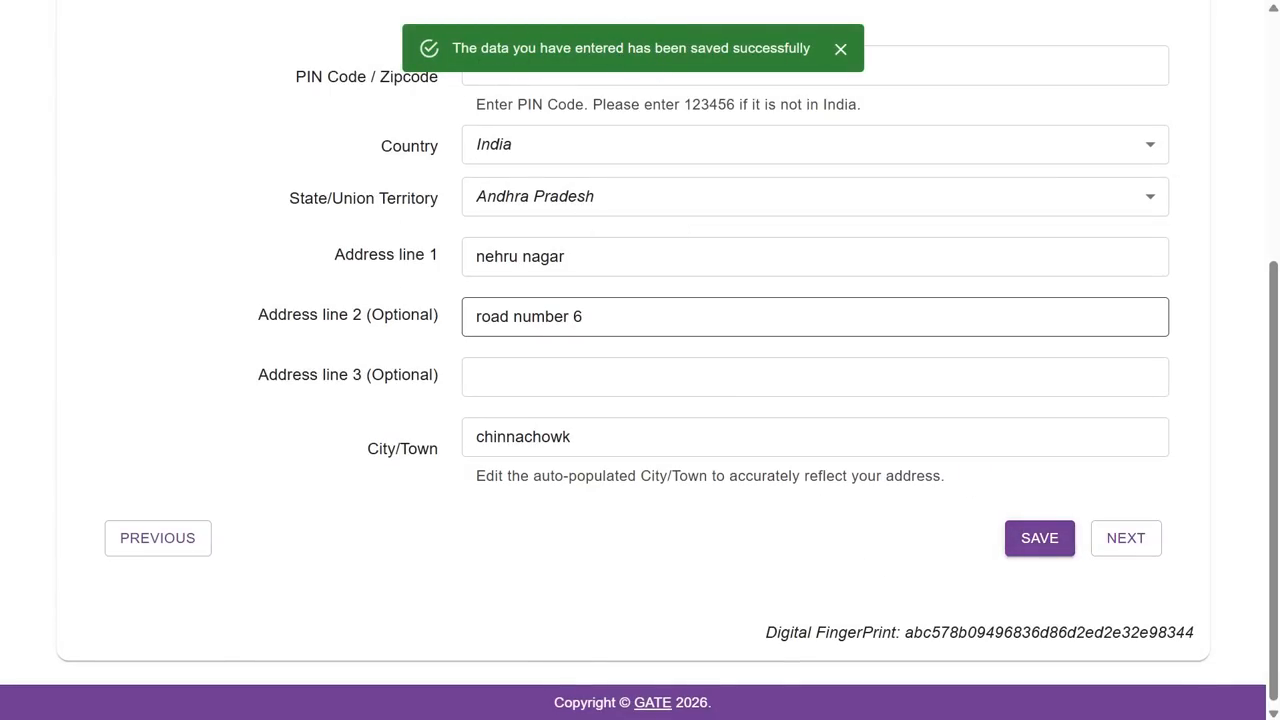
scroll(643, 376, up, 1)
scroll(640, 400, down, 1)
click(1137, 543)
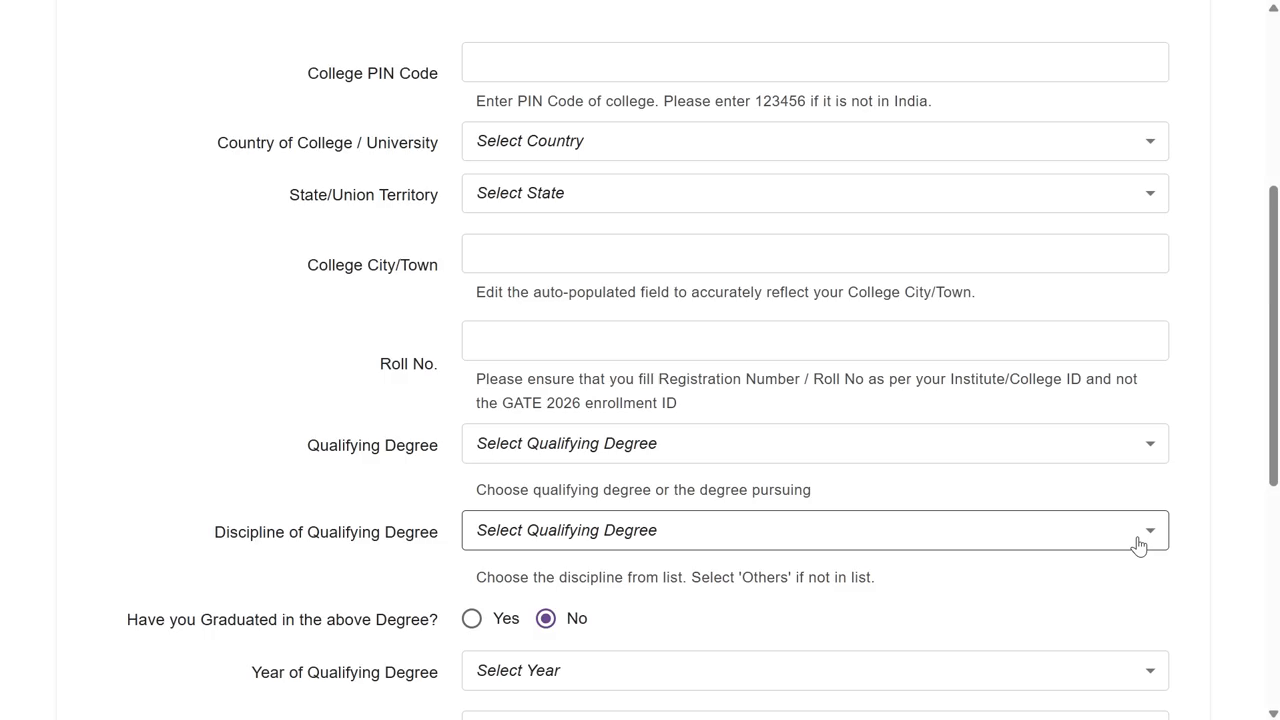
Step: Enter the college PIN code on the Qualifying Degree Details form
scroll(900, 443, up, 4)
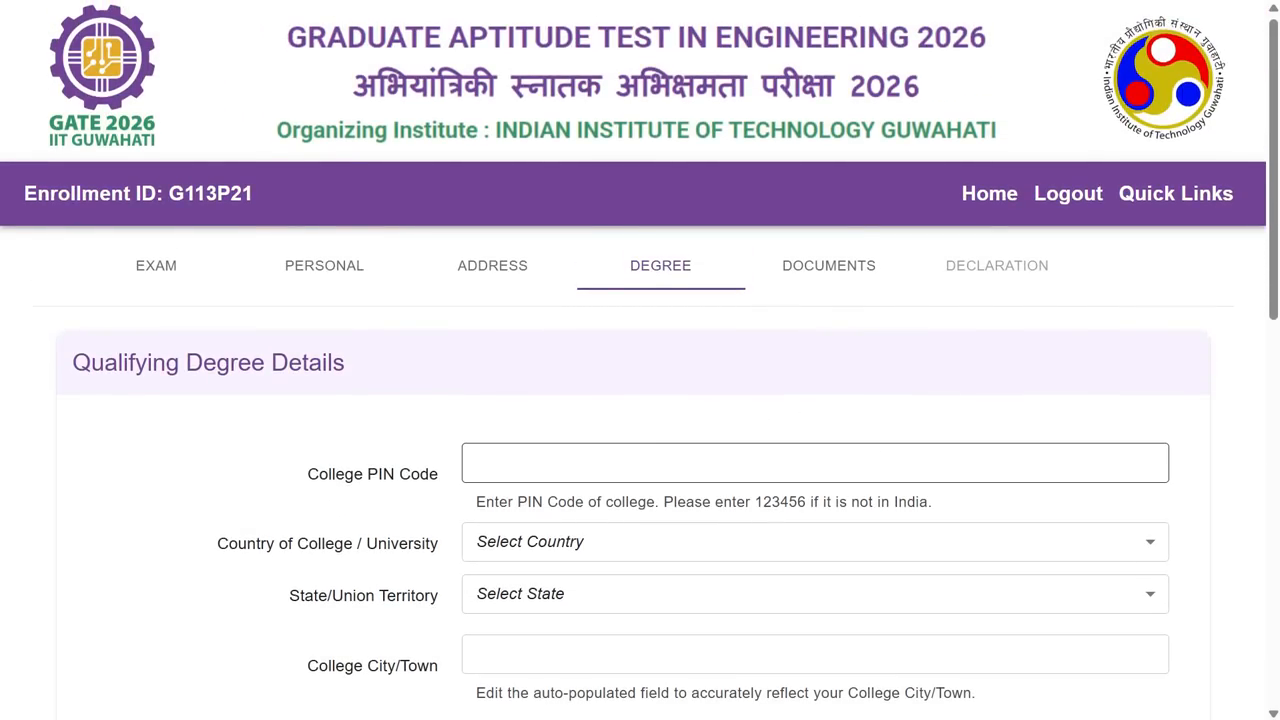
click(537, 457)
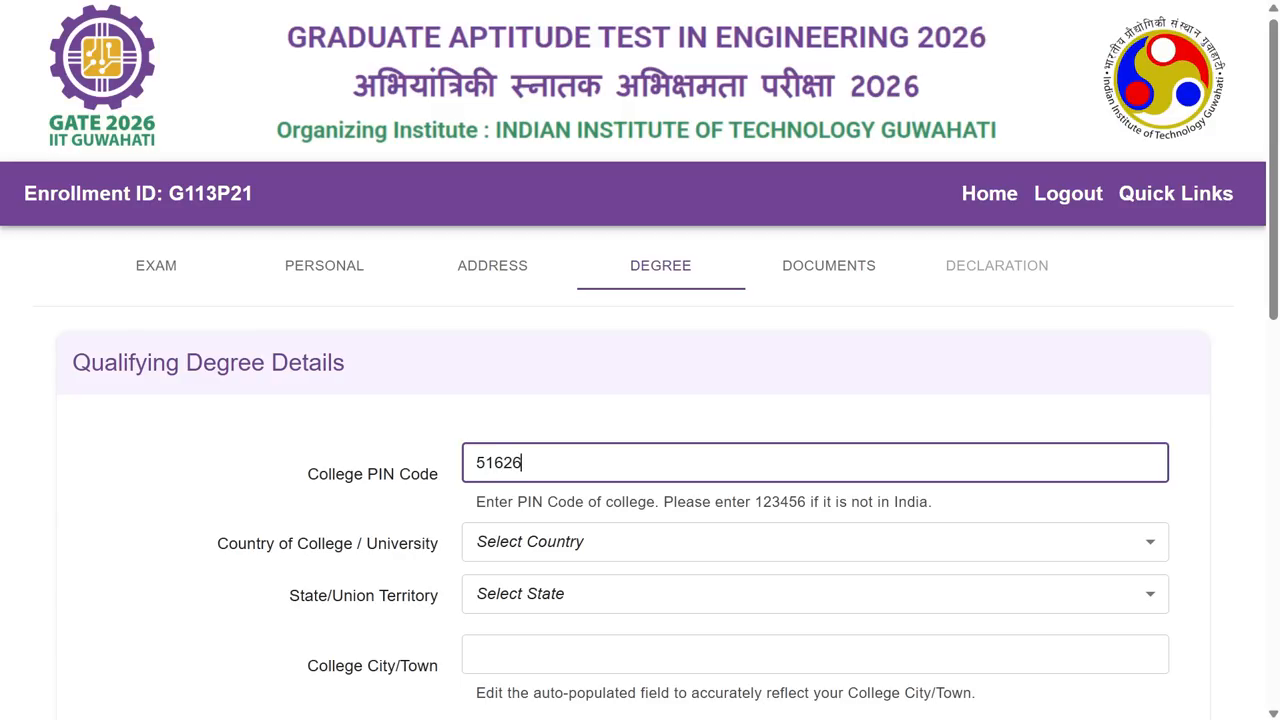
text(9)
scroll(726, 501, down, 3)
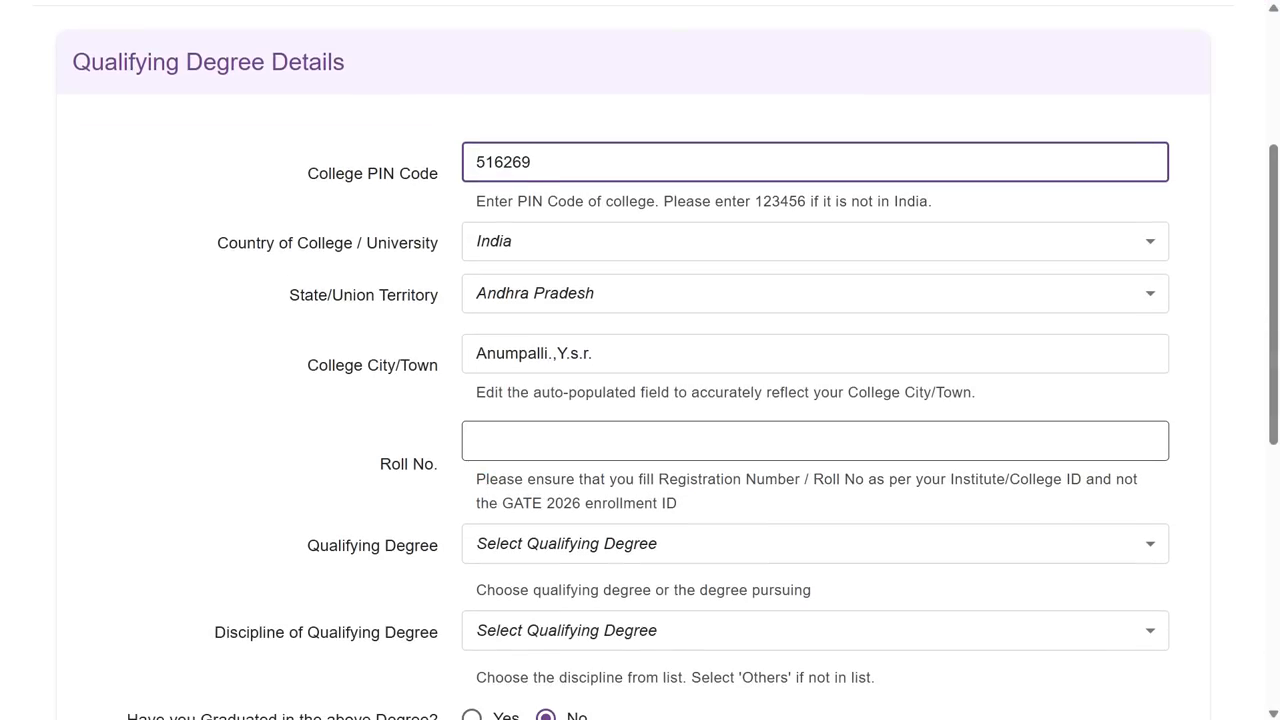
Step: Enter the college roll number in the Roll No. field after reading its guidance note
drag(477, 481, 1123, 502)
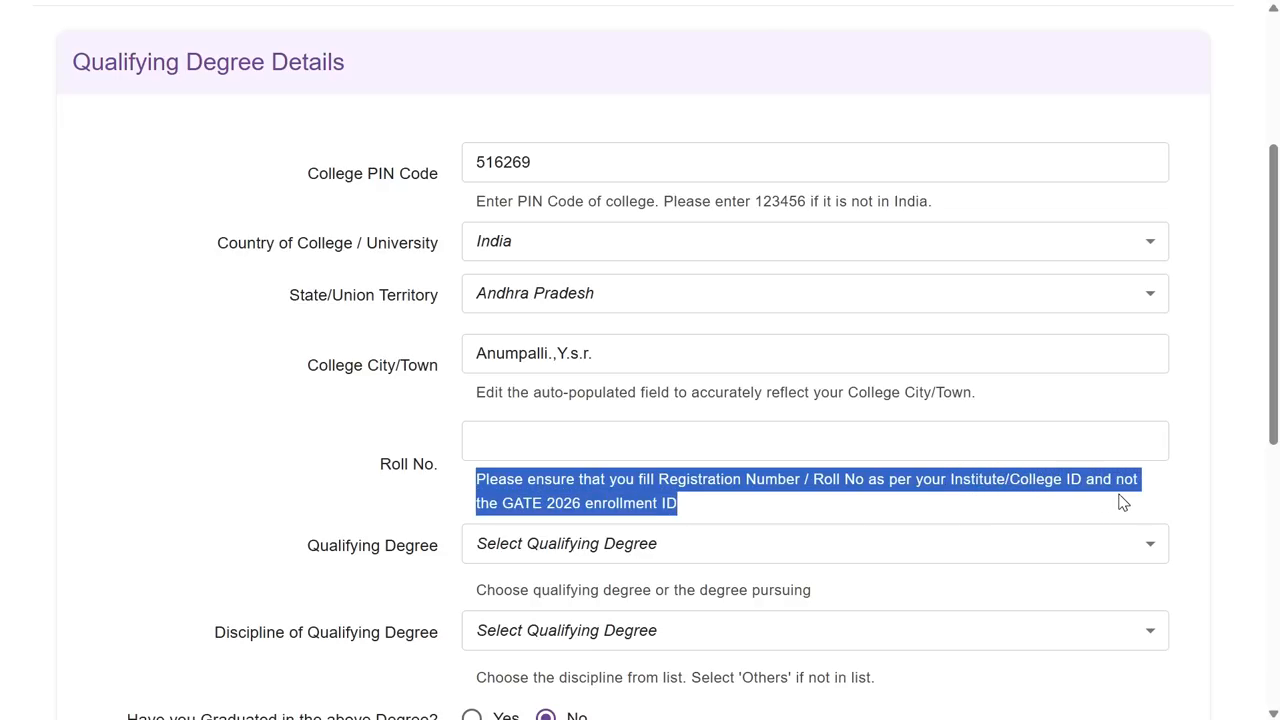
click(710, 510)
drag(694, 503, 543, 503)
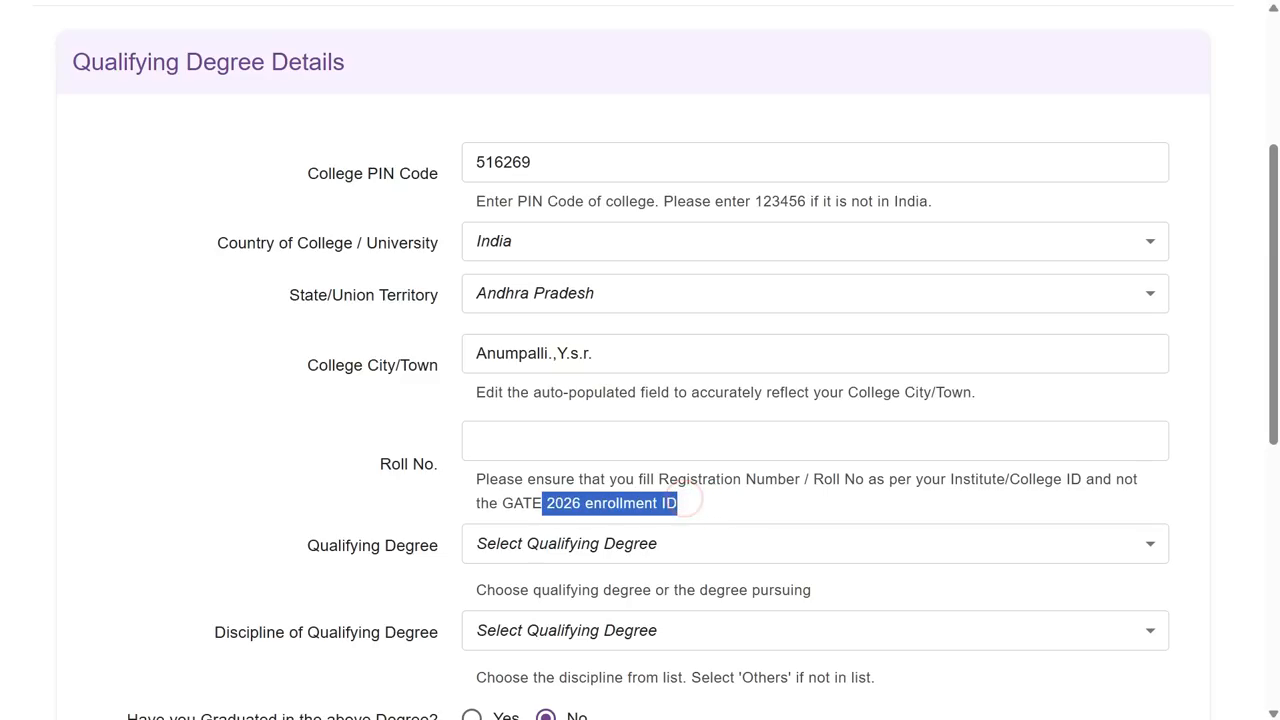
drag(437, 464, 380, 464)
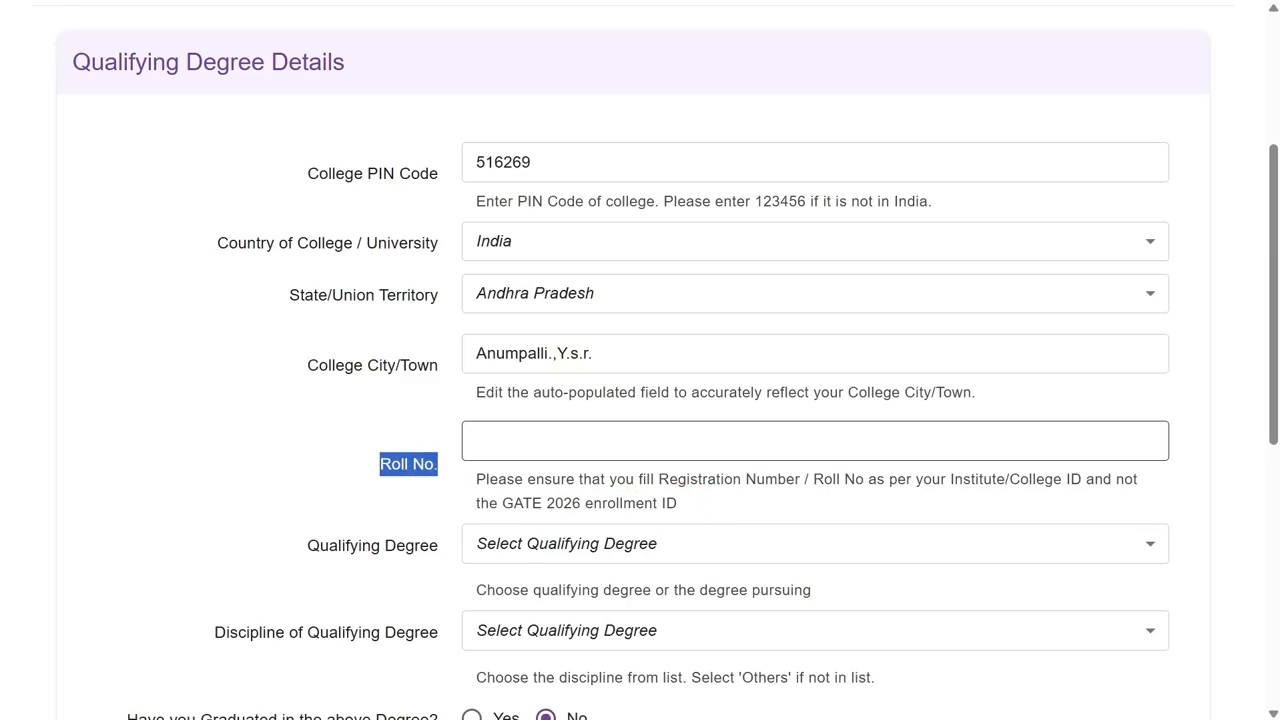
click(523, 445)
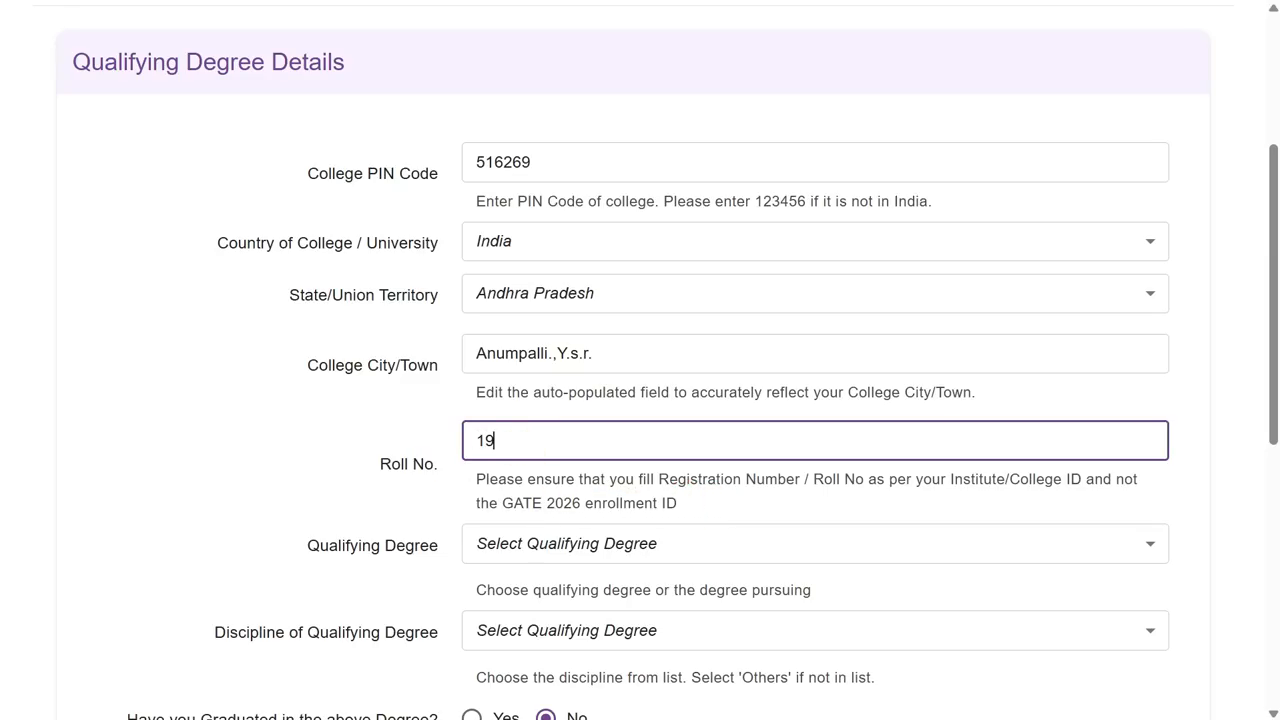
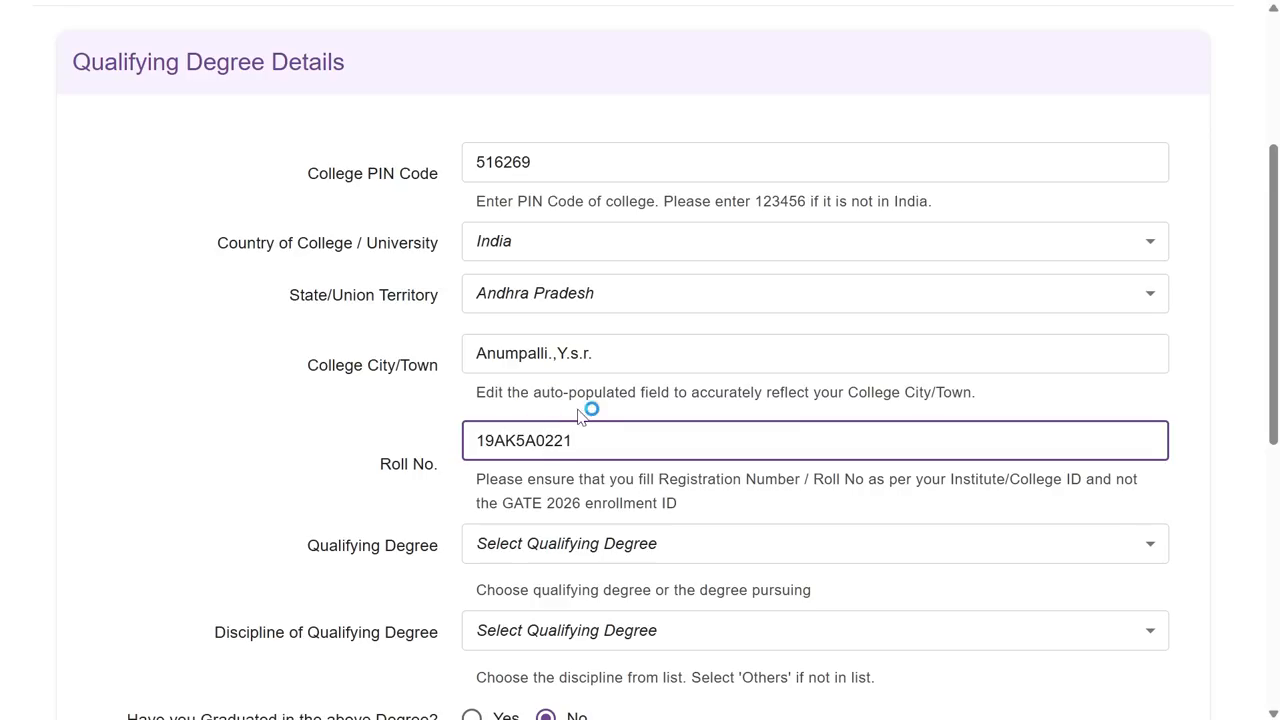
drag(597, 435, 415, 443)
click(551, 441)
scroll(551, 441, down, 1)
Step: Set the qualifying degree to B. Tech. in Electrical & Electronics Engg., already completed in 2022
click(590, 450)
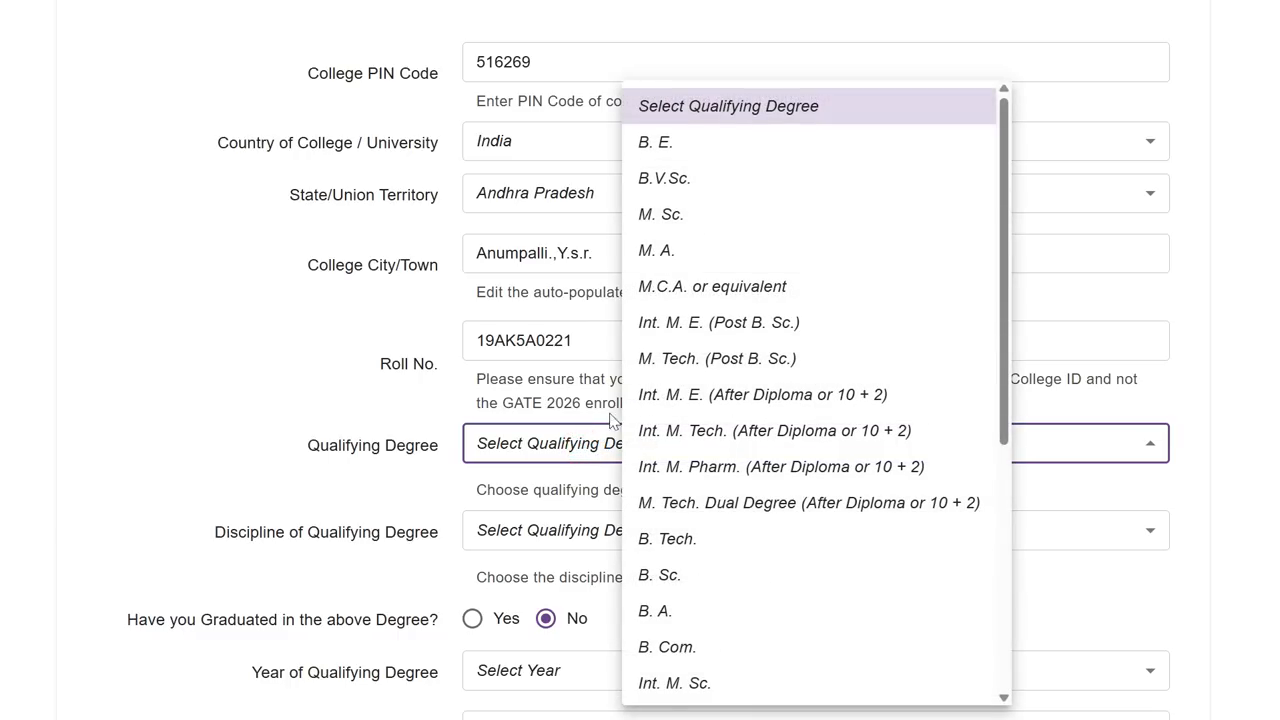
click(697, 538)
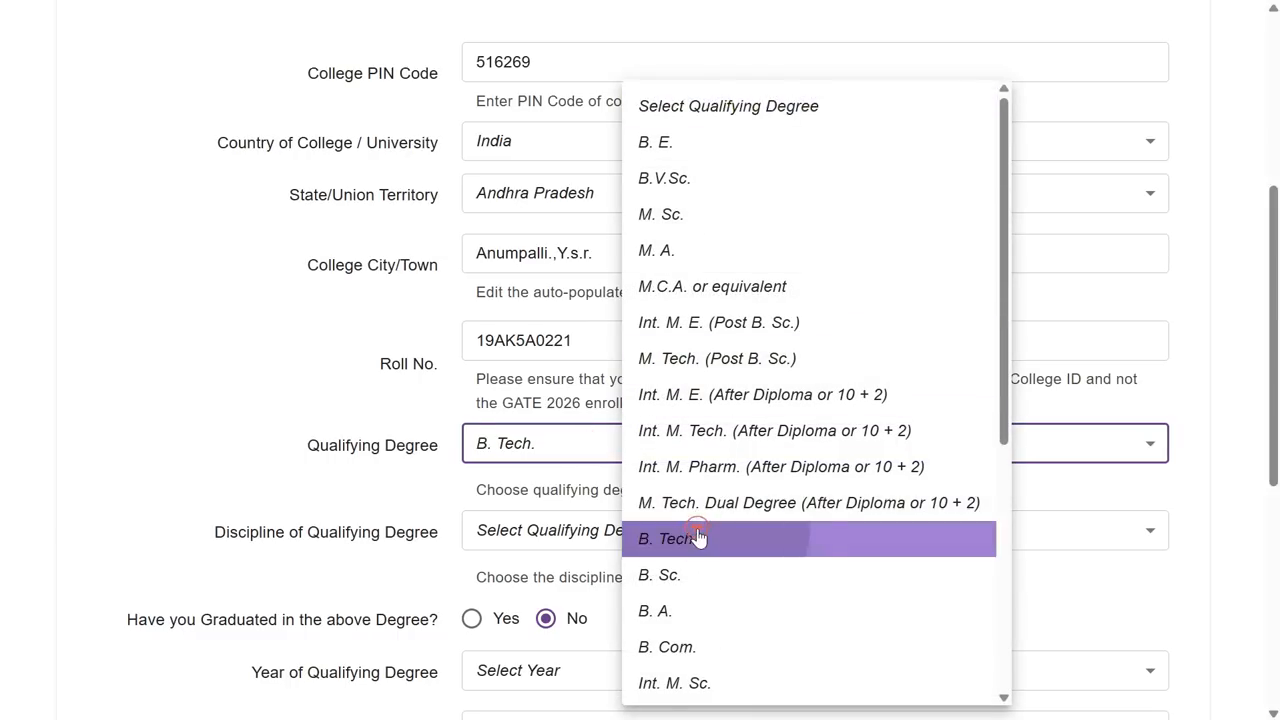
click(555, 538)
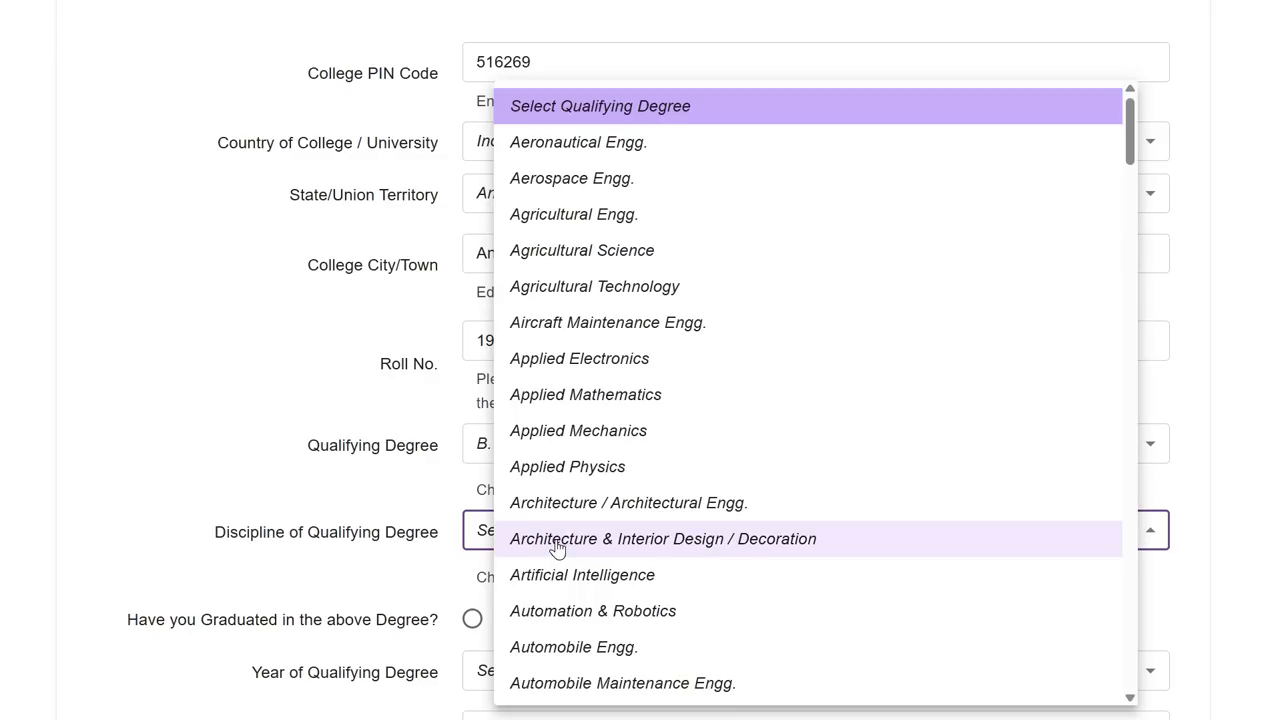
scroll(680, 470, down, 1)
scroll(687, 480, down, 8)
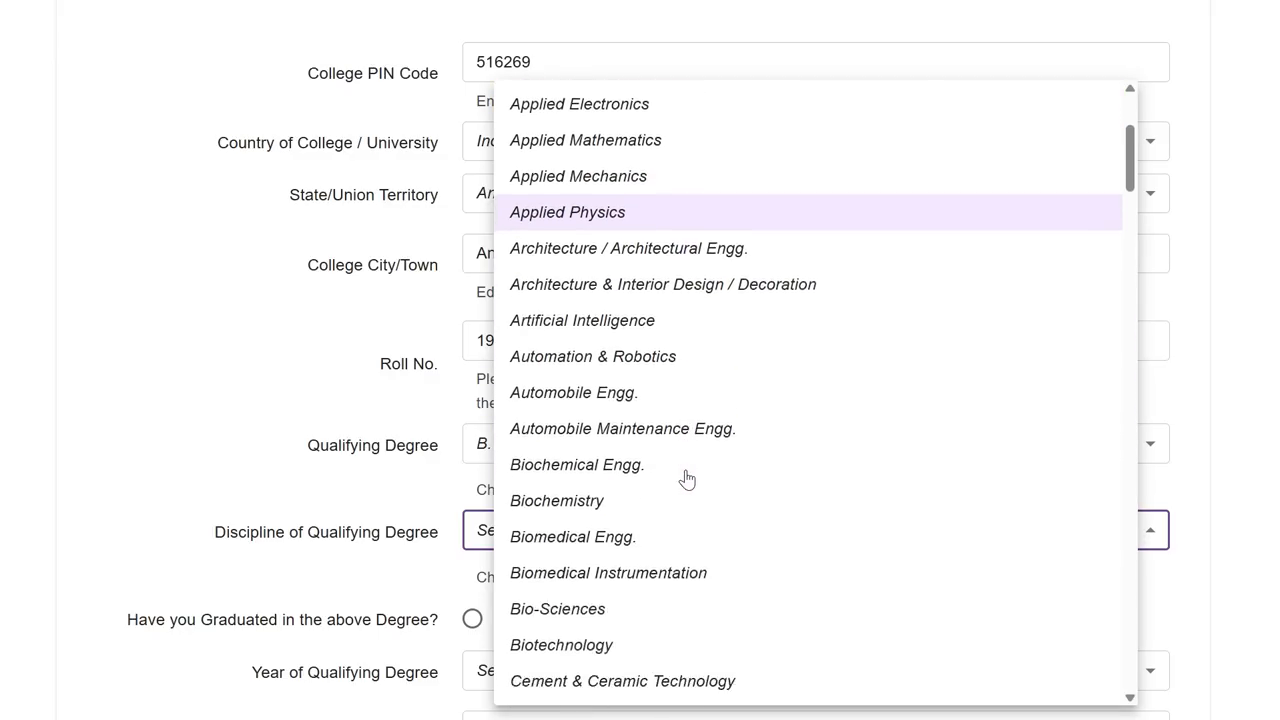
scroll(687, 480, down, 3)
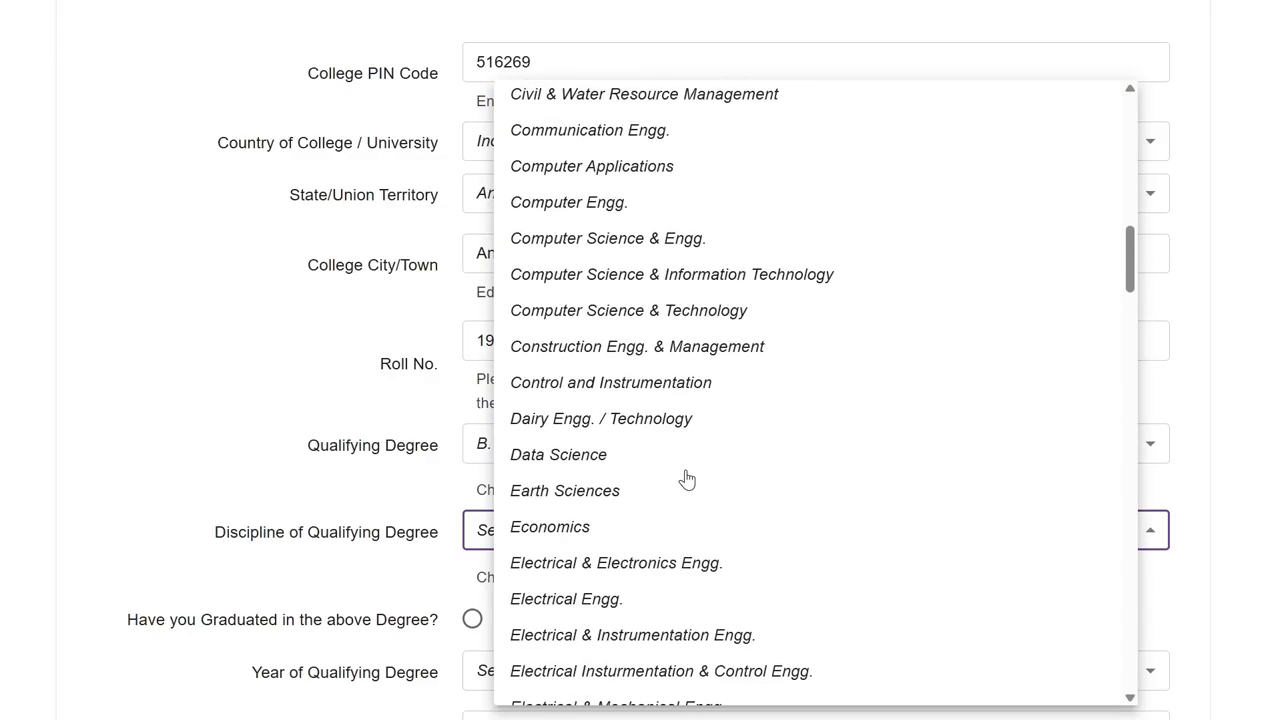
click(645, 574)
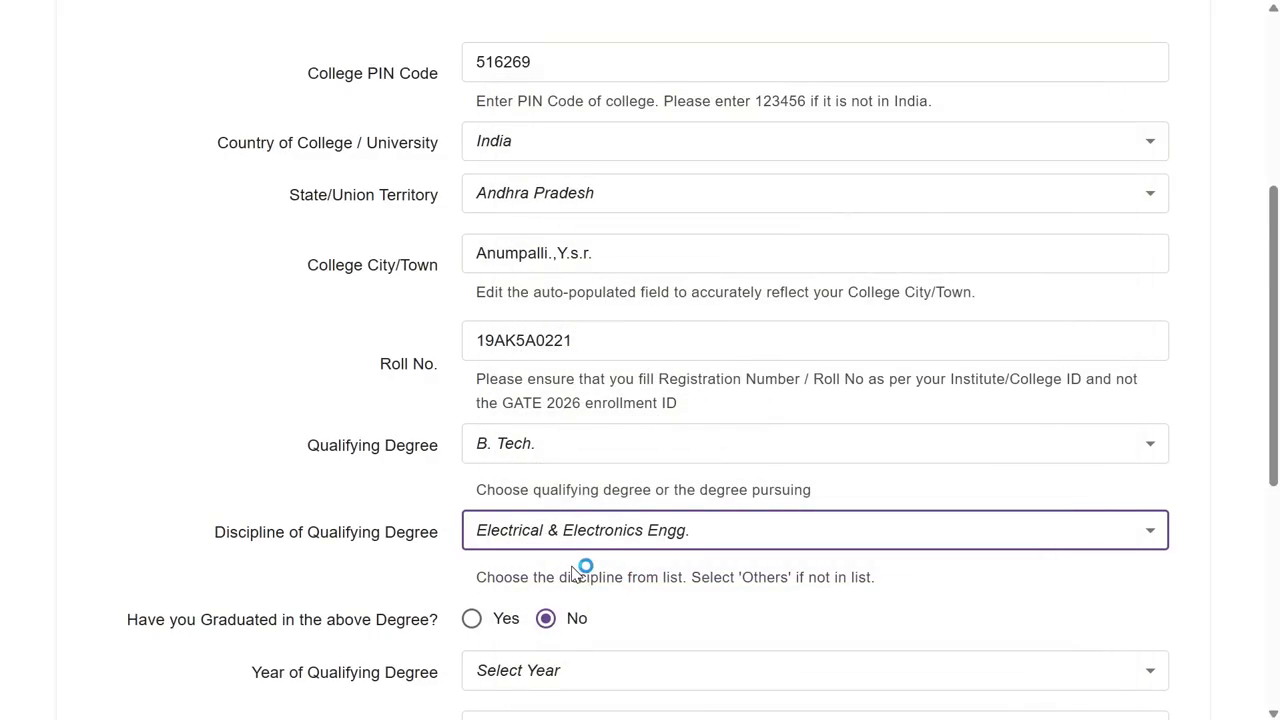
scroll(583, 571, down, 1)
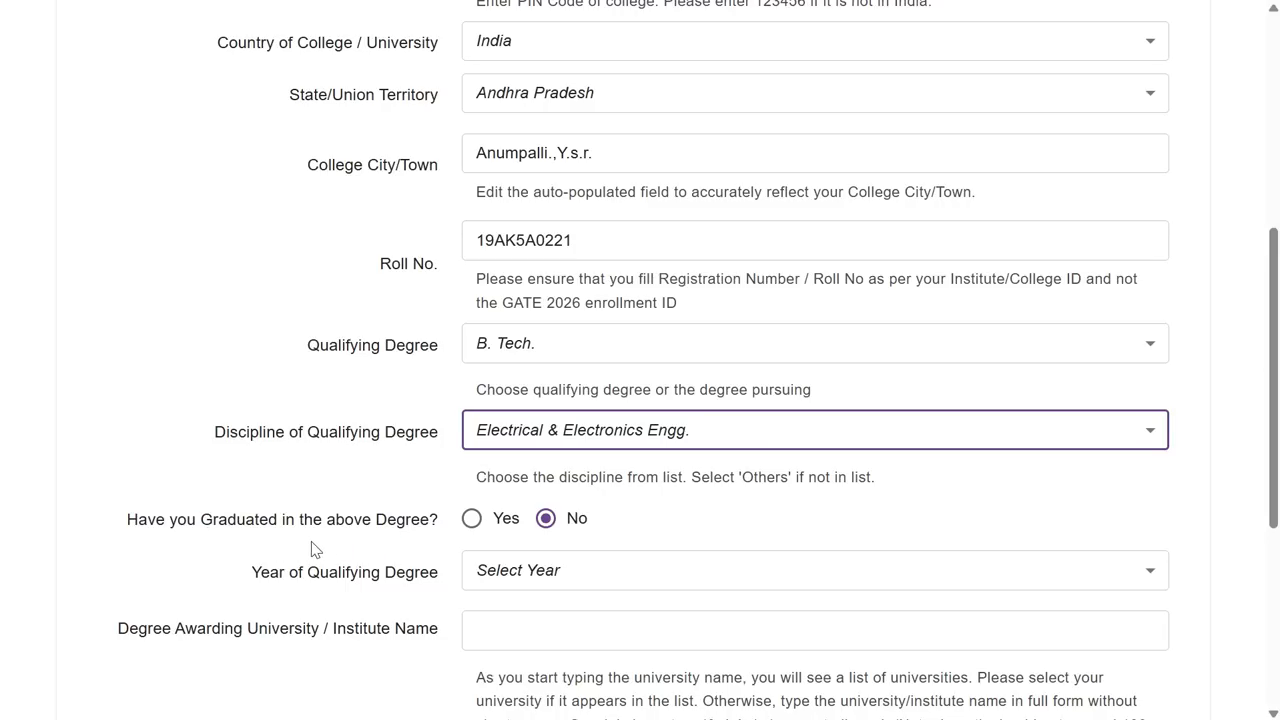
click(503, 528)
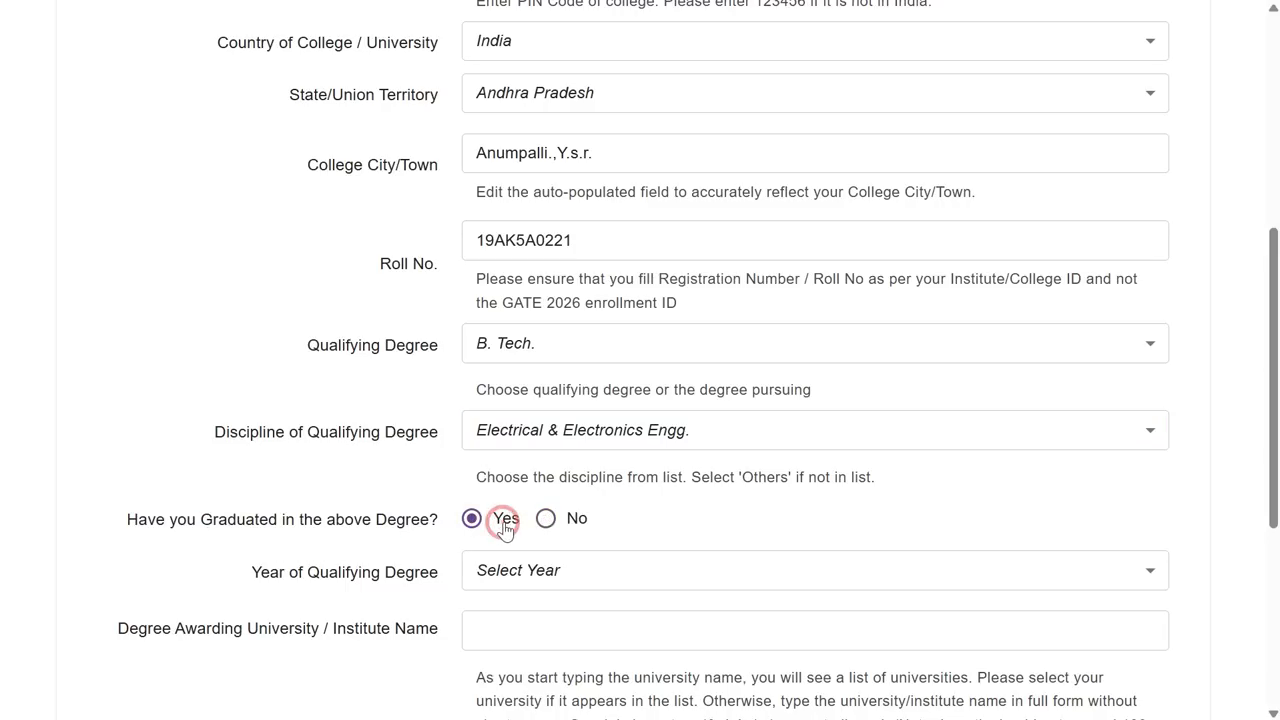
click(549, 578)
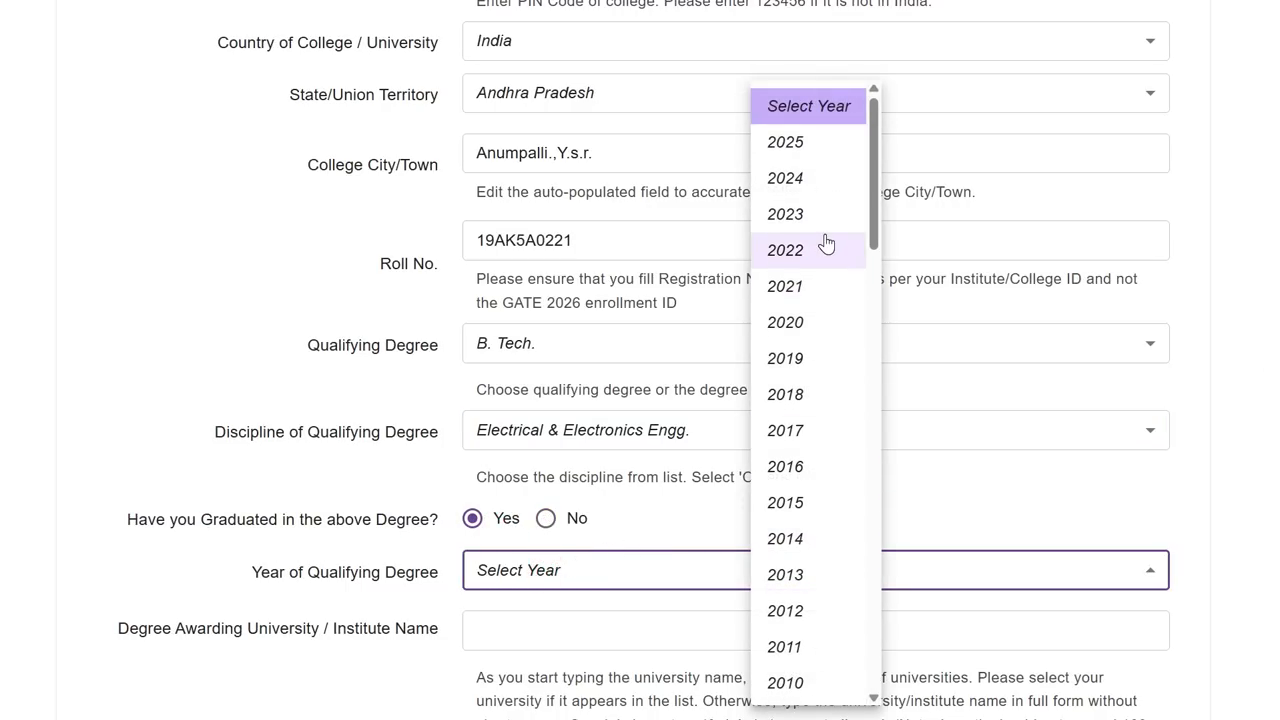
click(826, 246)
scroll(617, 443, down, 2)
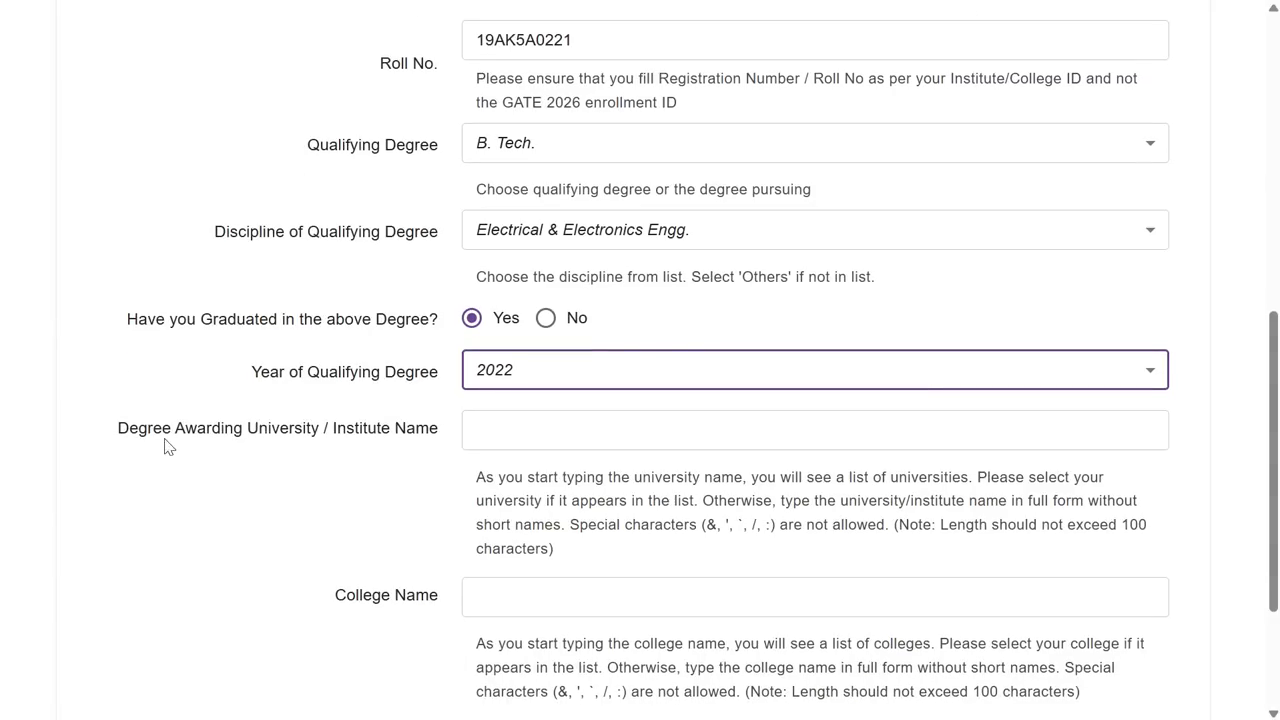
Step: Enter Jawaharlal Nehru Technological University and Annamacharya Institute of Technology & Sciences as university and college
click(472, 432)
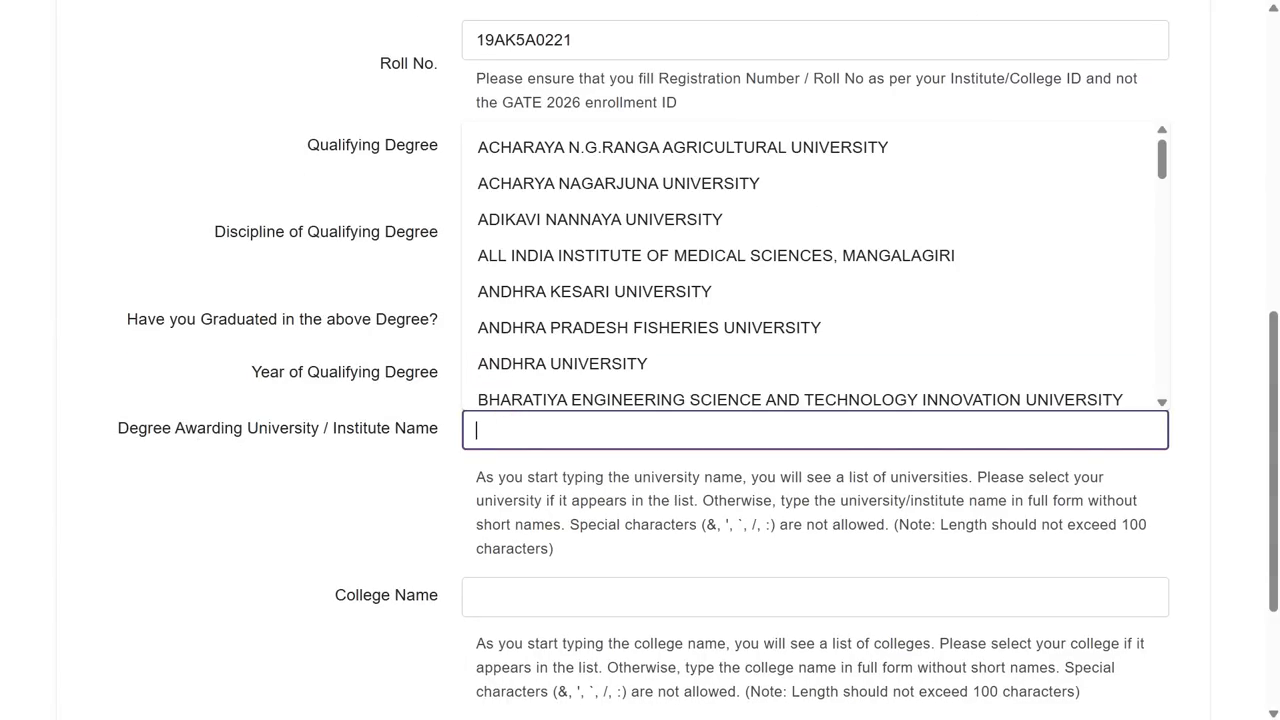
text(JN)
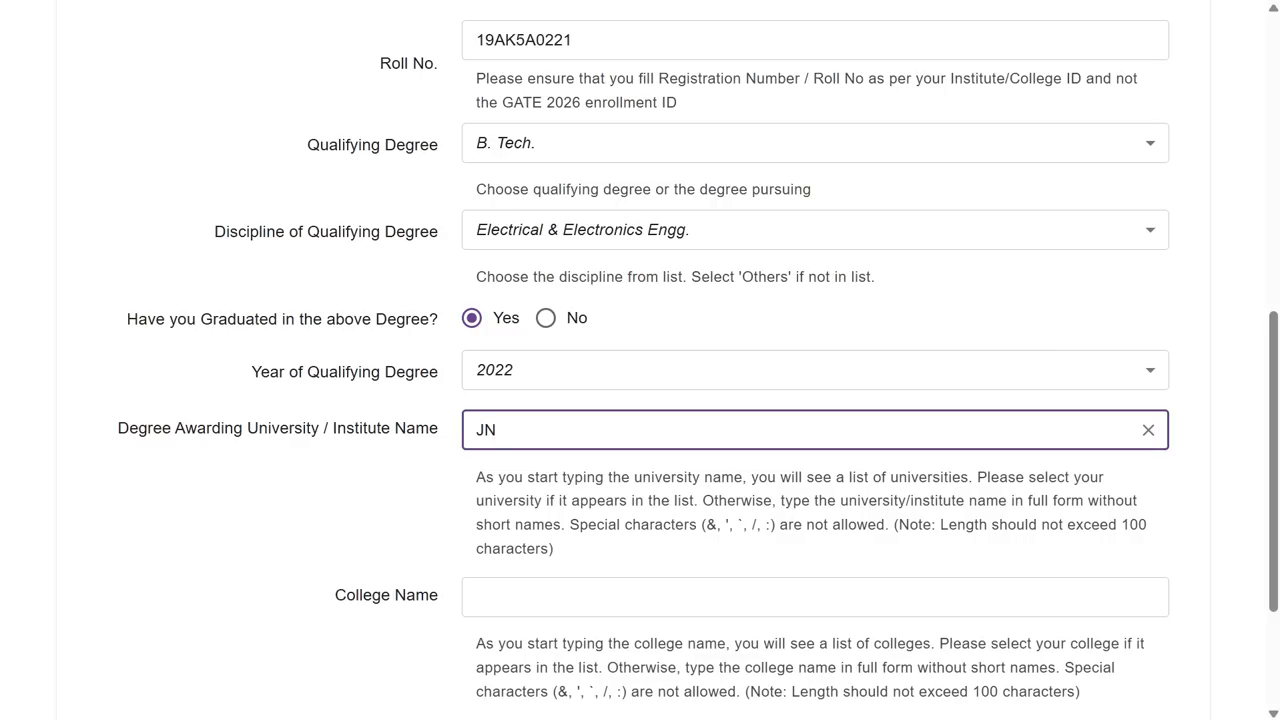
key(BackSpace)
text(AWA)
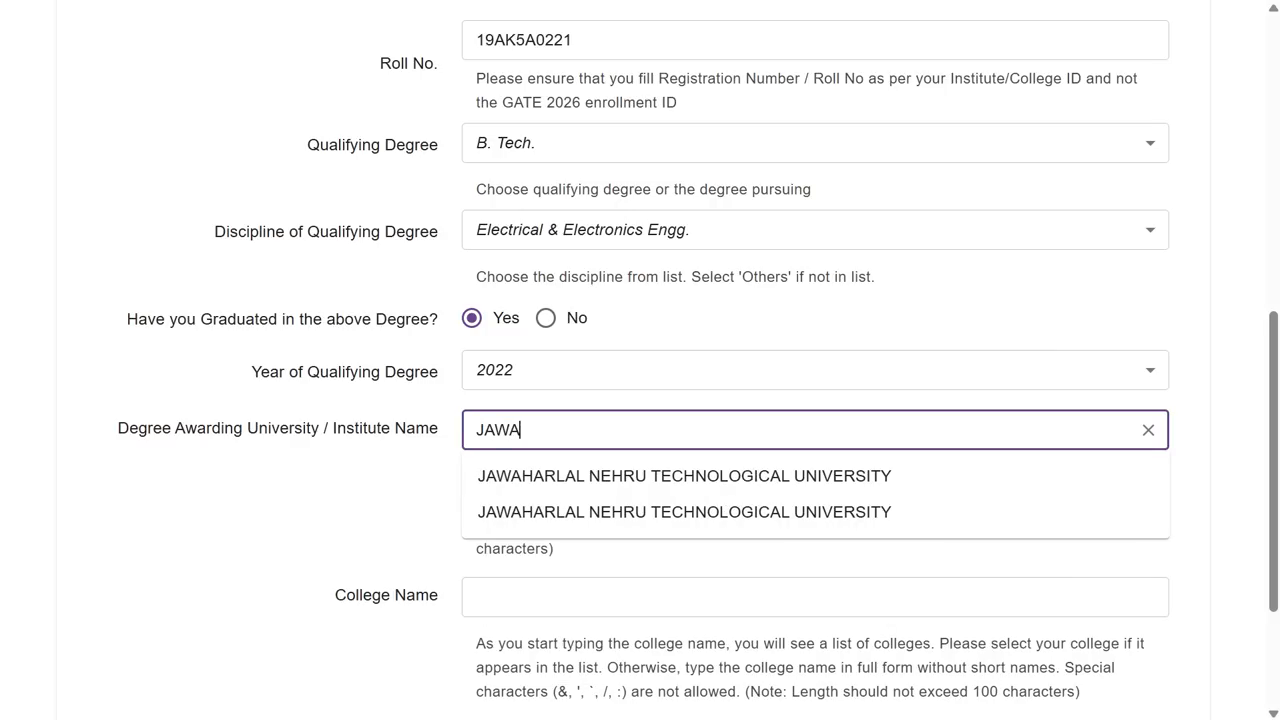
click(560, 480)
scroll(640, 360, down, 2)
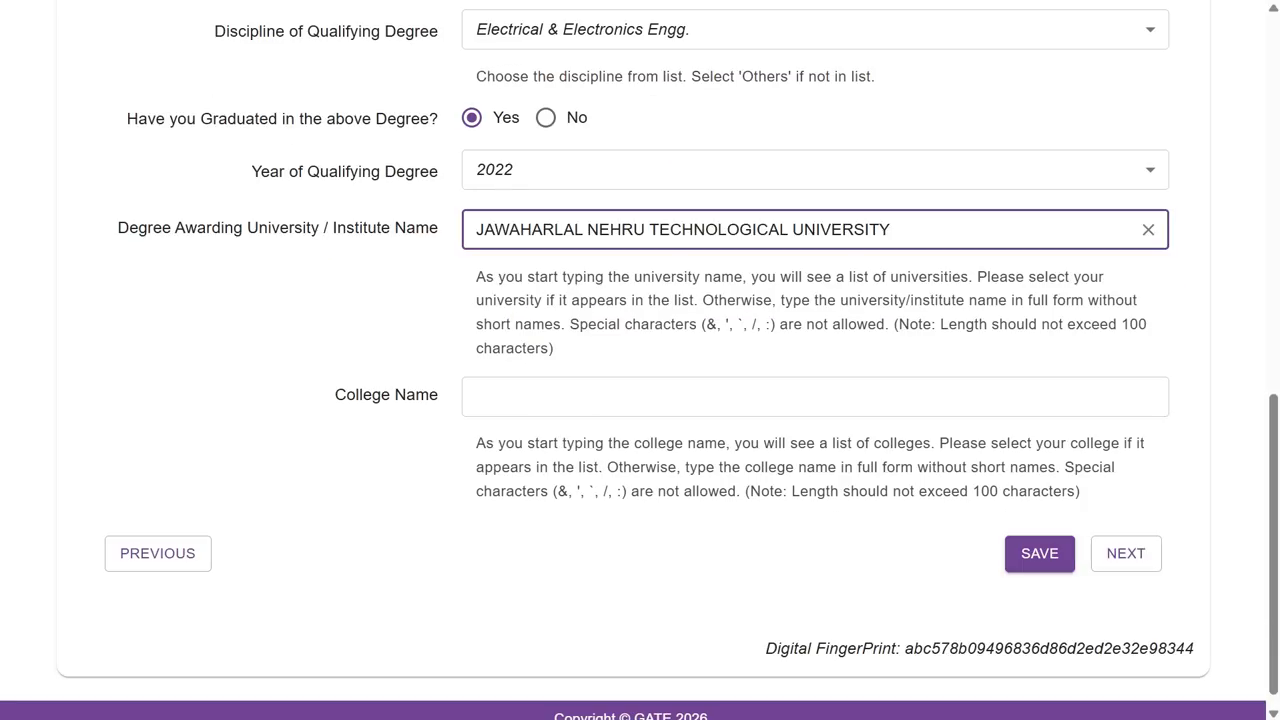
click(531, 393)
text(ANNA)
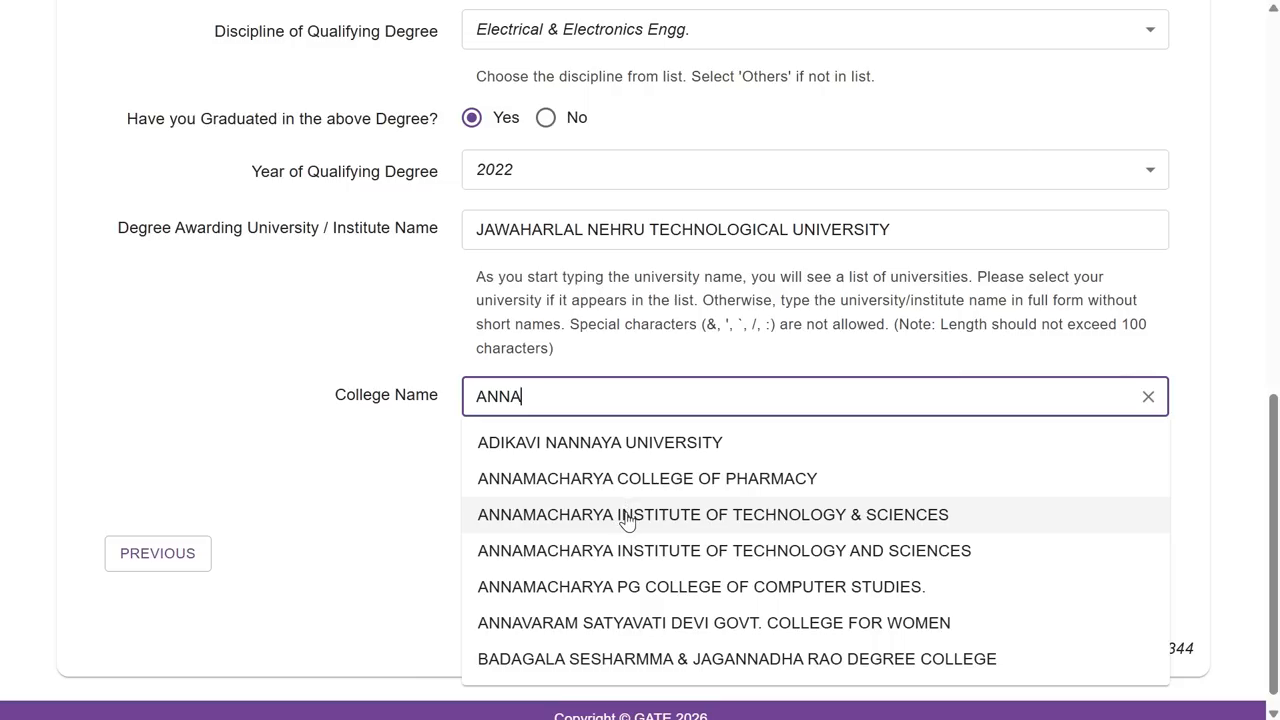
click(626, 520)
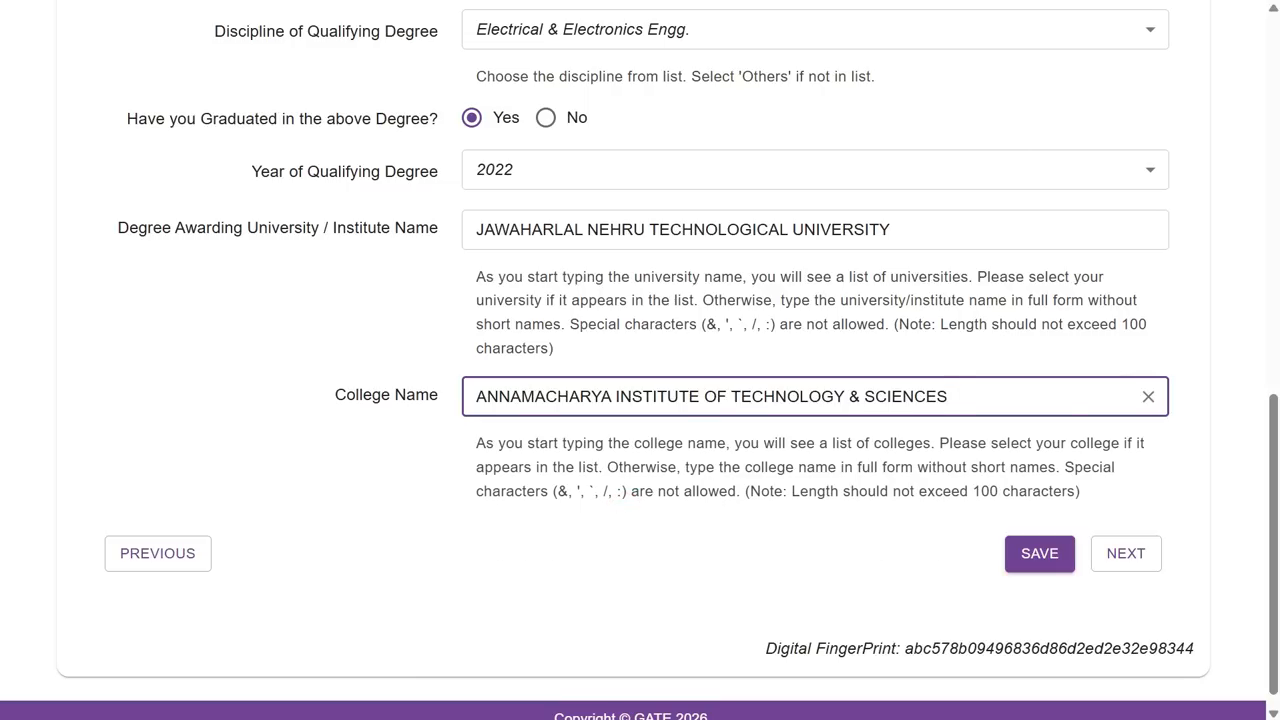
Step: Save the qualifying degree details and continue to the Documents section
click(1038, 553)
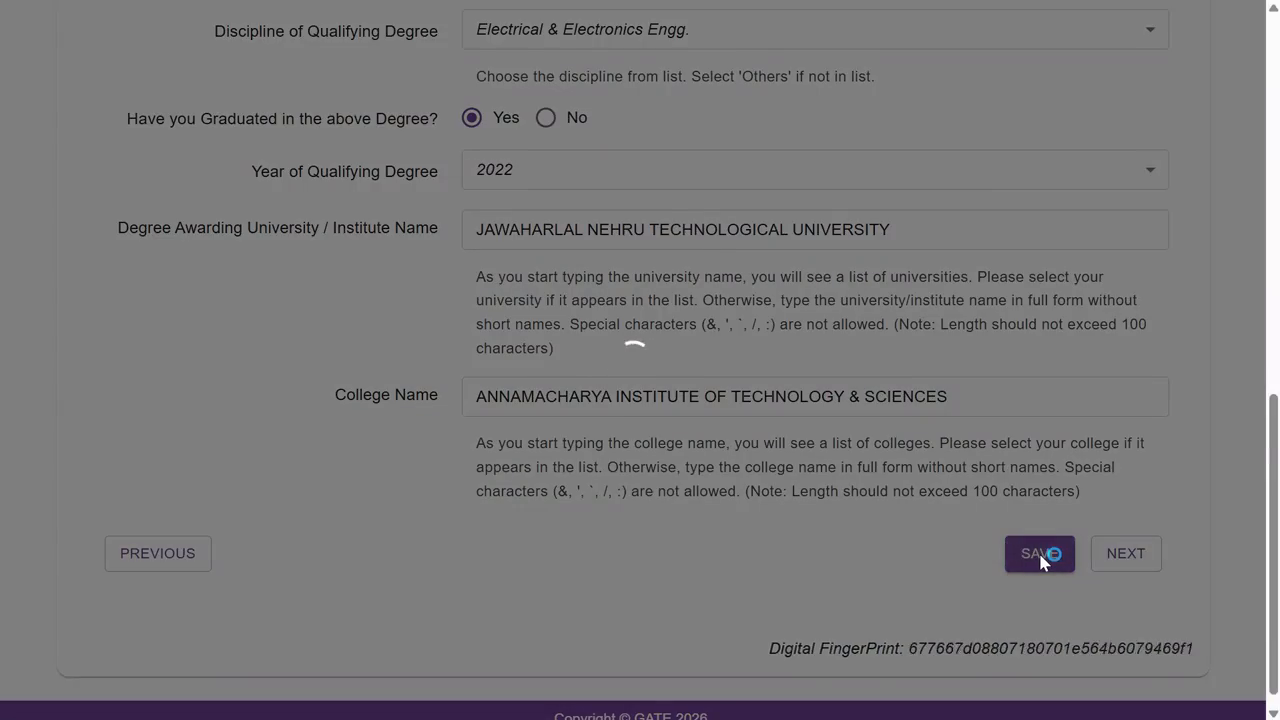
scroll(1059, 555, down, 5)
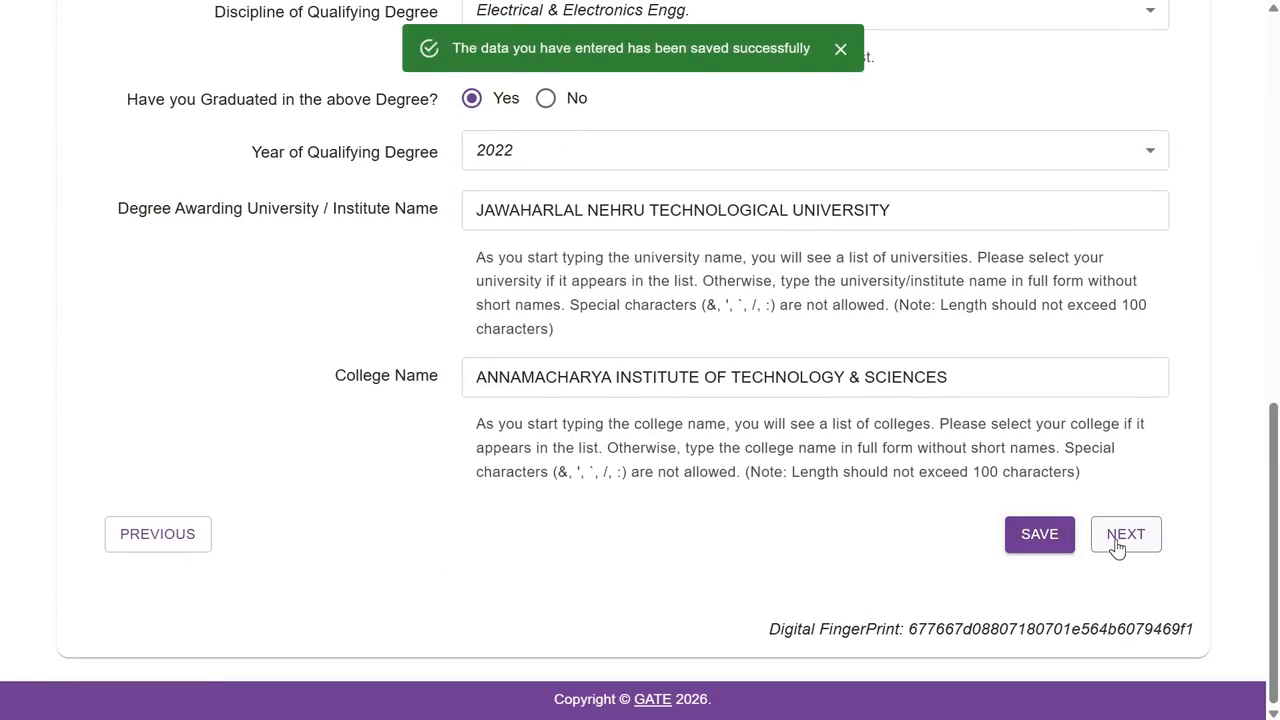
click(1117, 540)
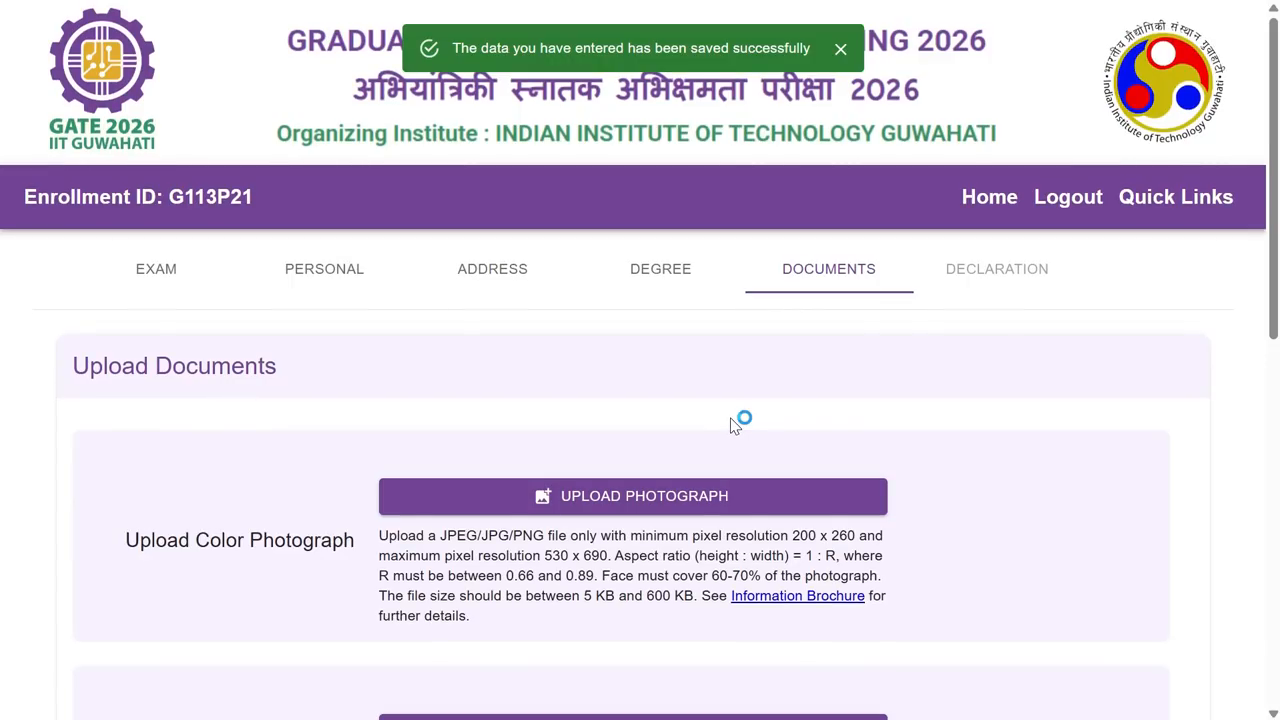
Step: Review the colour photograph's allowed file formats, resolution limits and aspect ratio requirements
scroll(703, 424, down, 1)
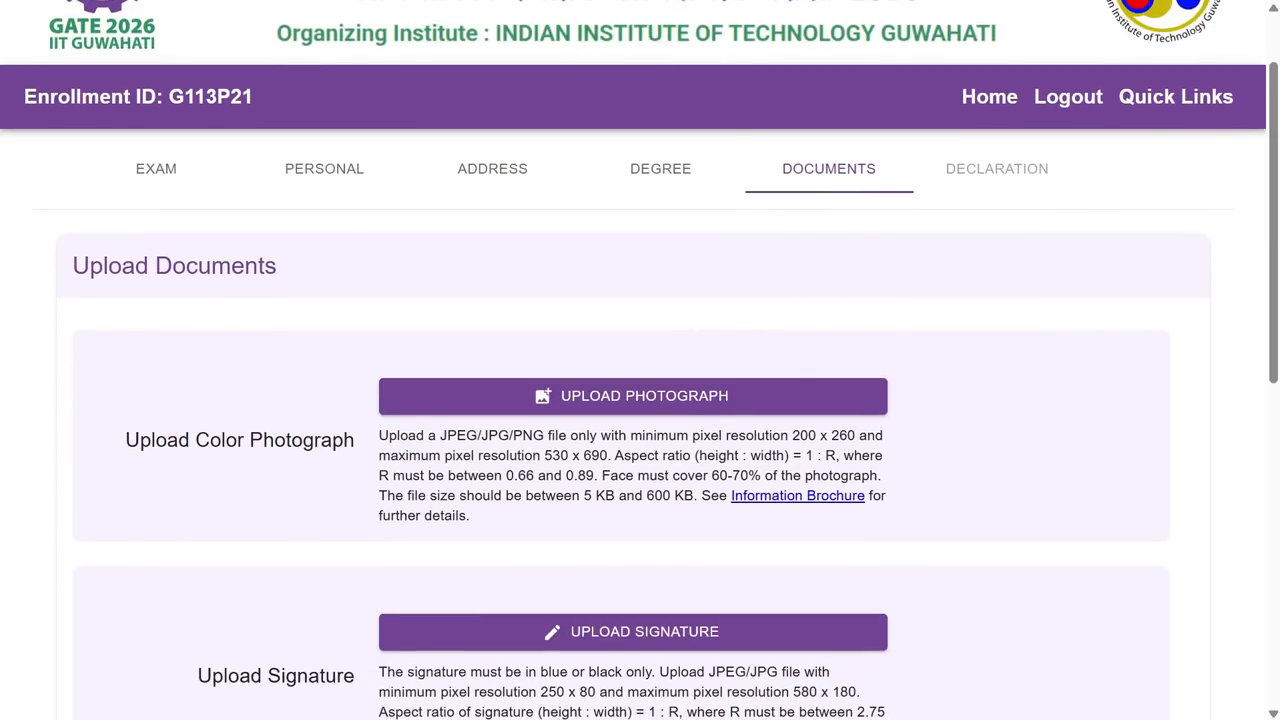
drag(379, 435, 613, 447)
click(613, 447)
click(612, 429)
drag(726, 437, 890, 440)
click(830, 440)
drag(381, 468, 552, 460)
click(555, 456)
scroll(560, 428, up, 1)
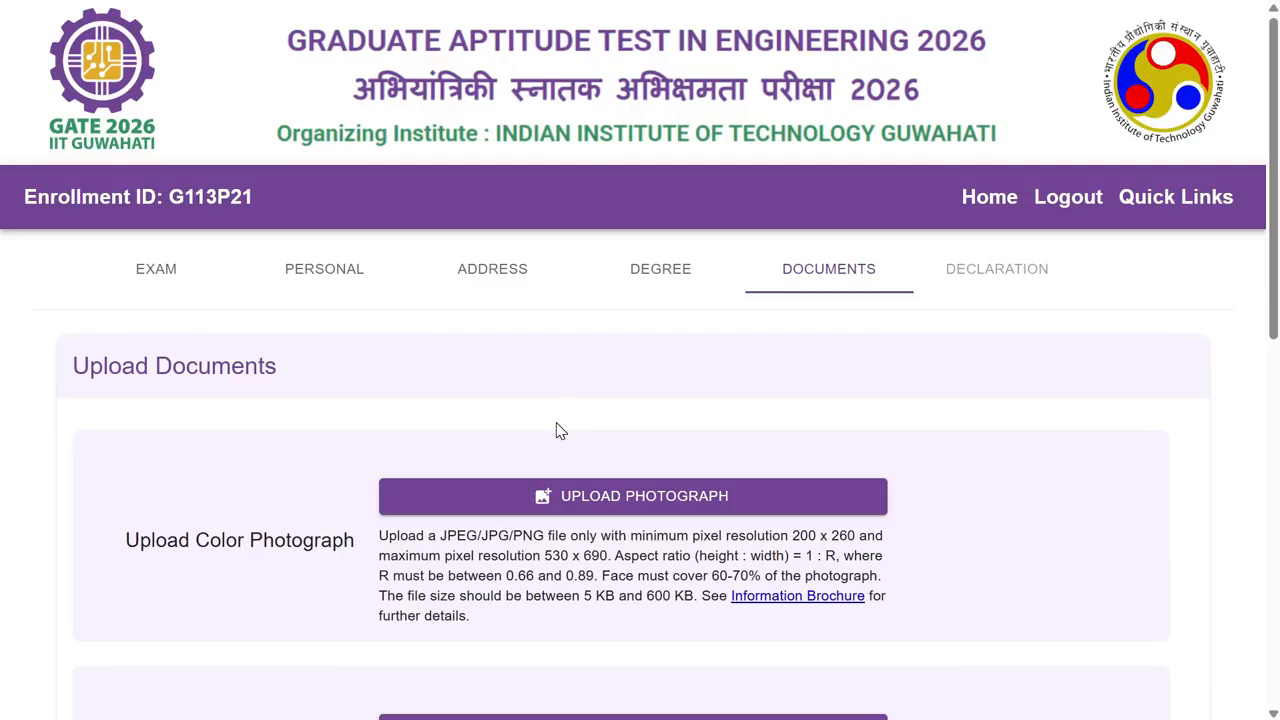
Step: Load the passport photo from the Desktop into the colour photograph uploader
click(589, 502)
click(159, 438)
scroll(102, 246, up, 2)
click(92, 150)
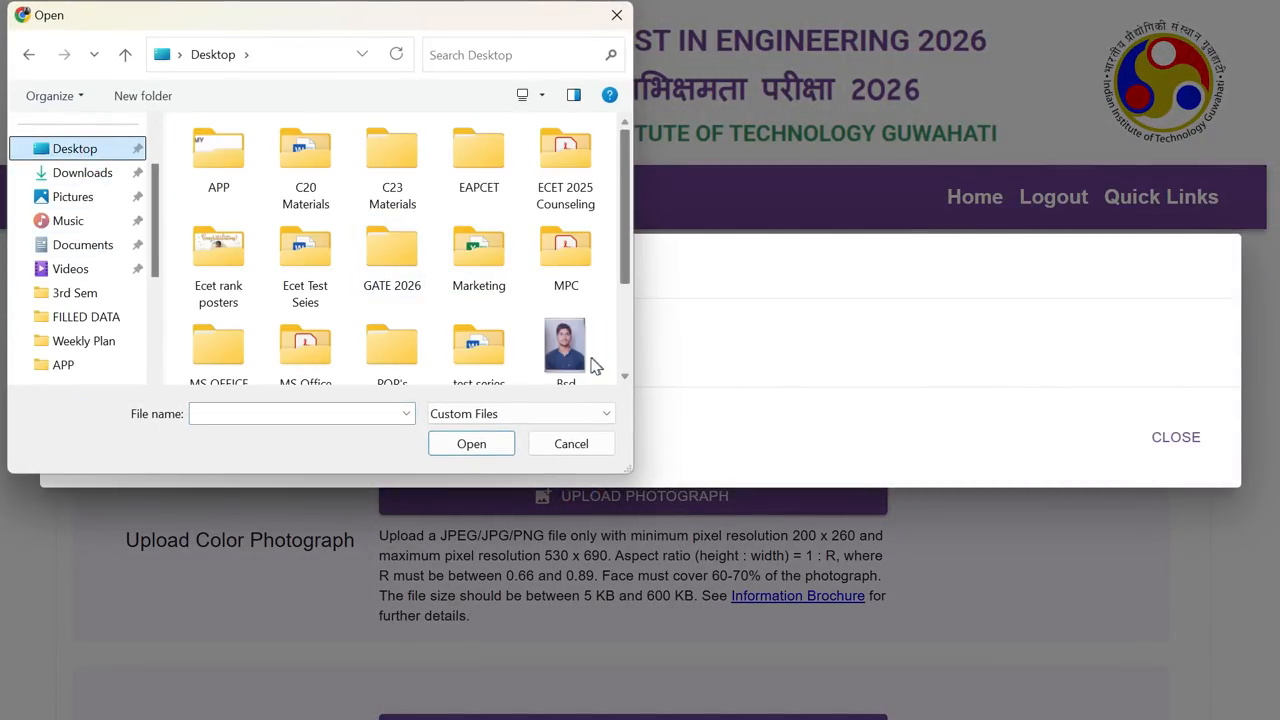
double_click(568, 345)
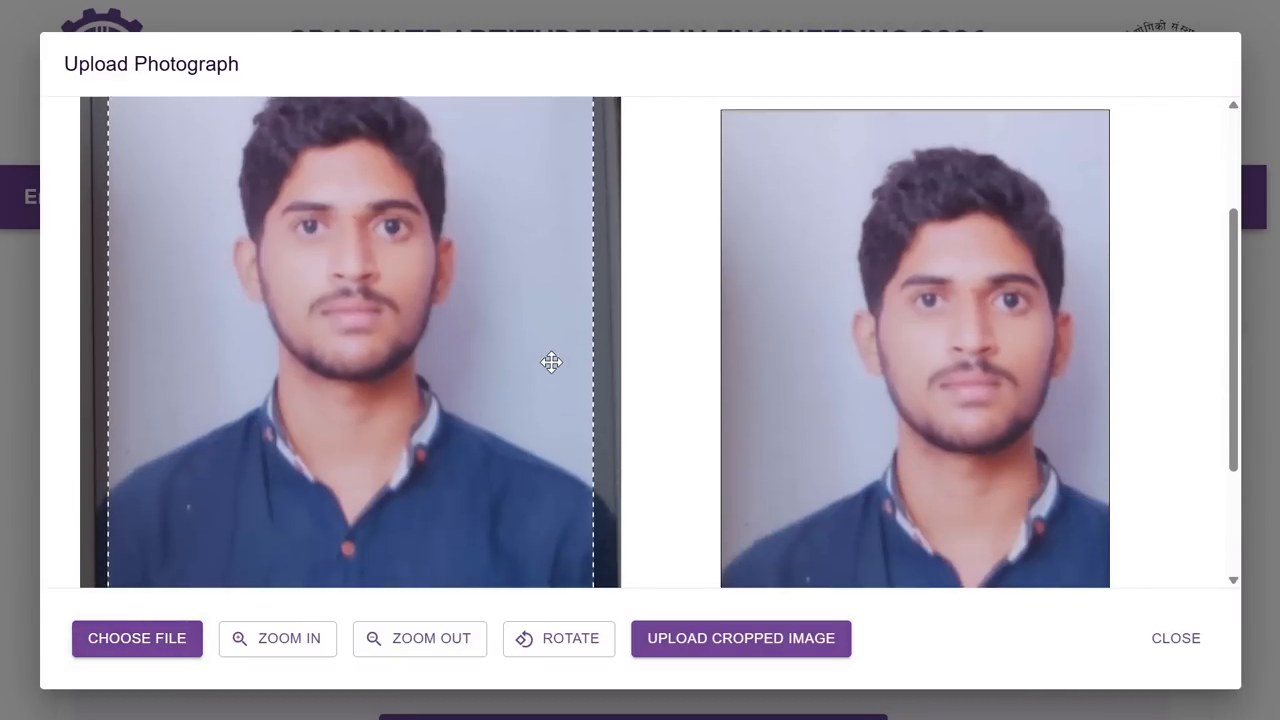
Step: Adjust the crop box and upload the cropped photo, which is rejected for its 778px width
scroll(551, 362, down, 3)
drag(531, 349, 553, 352)
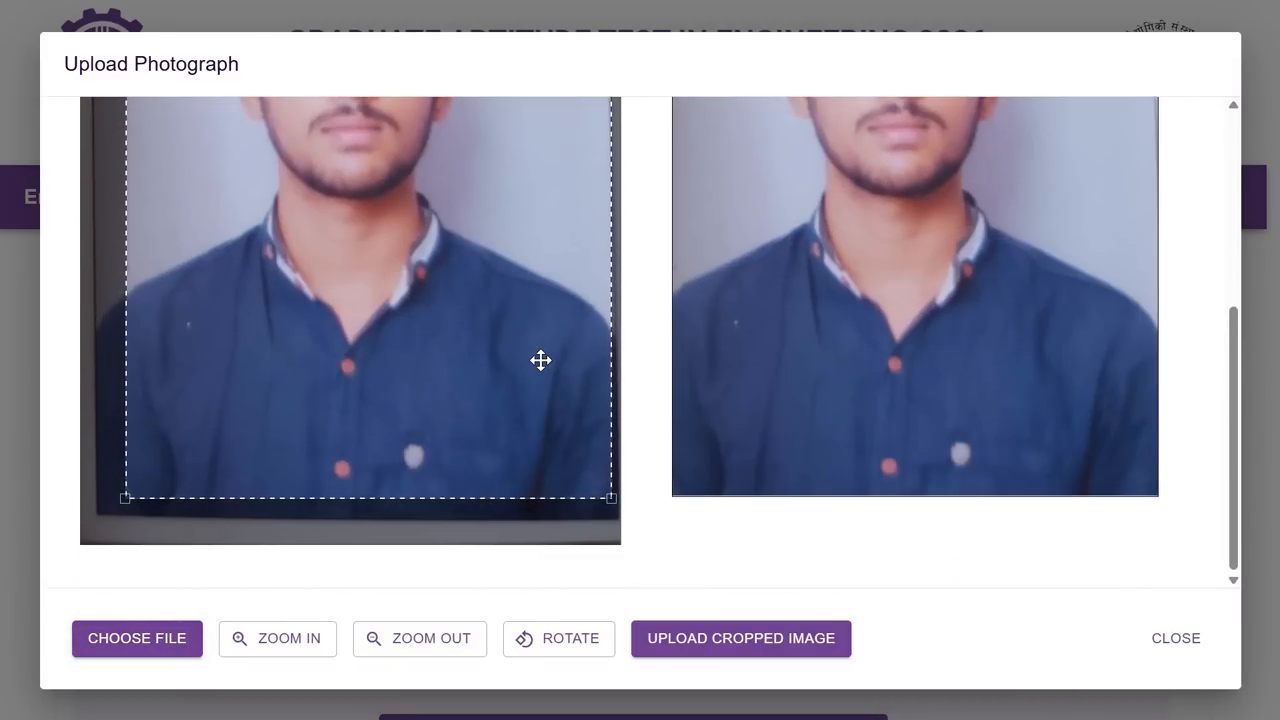
scroll(540, 360, up, 3)
drag(357, 397, 347, 403)
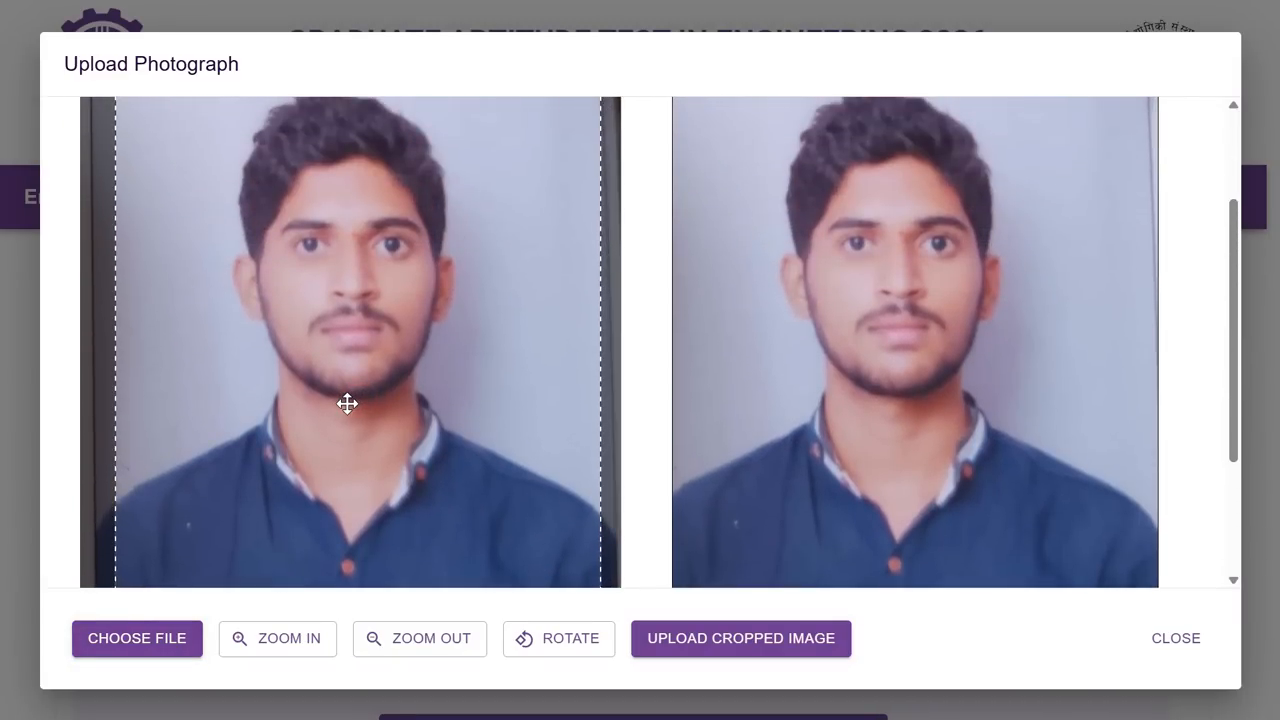
click(172, 641)
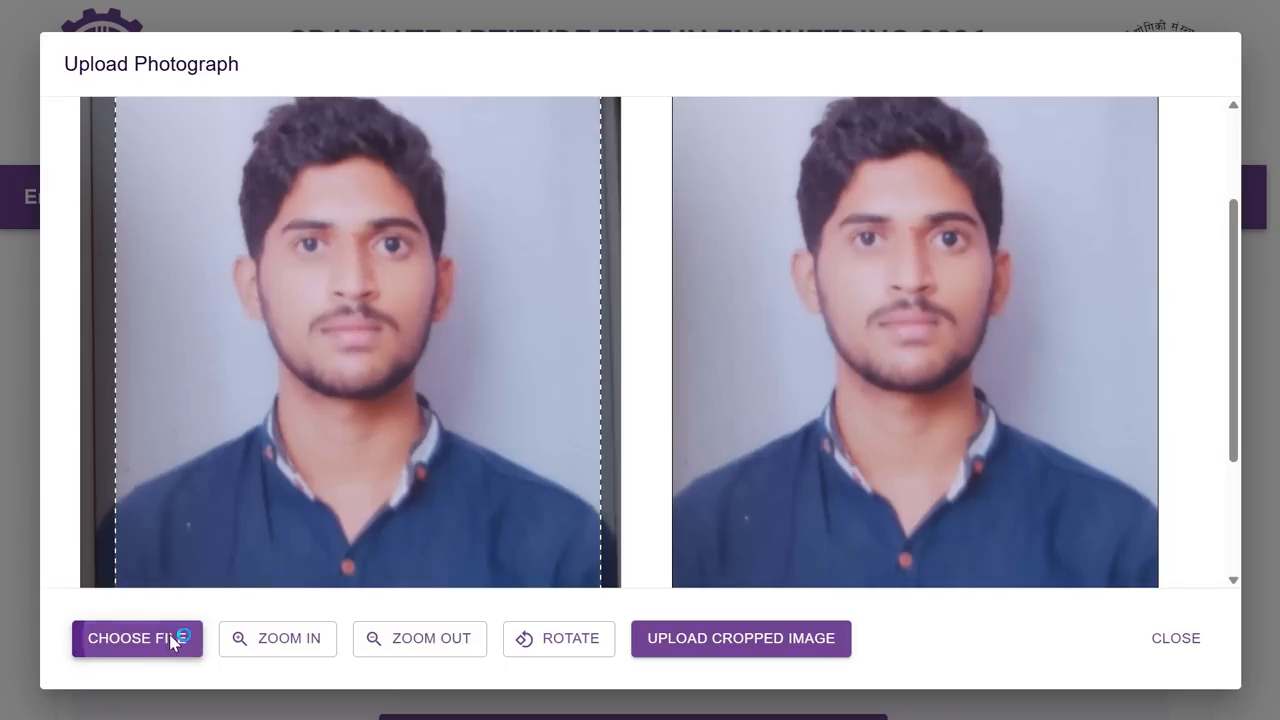
click(571, 445)
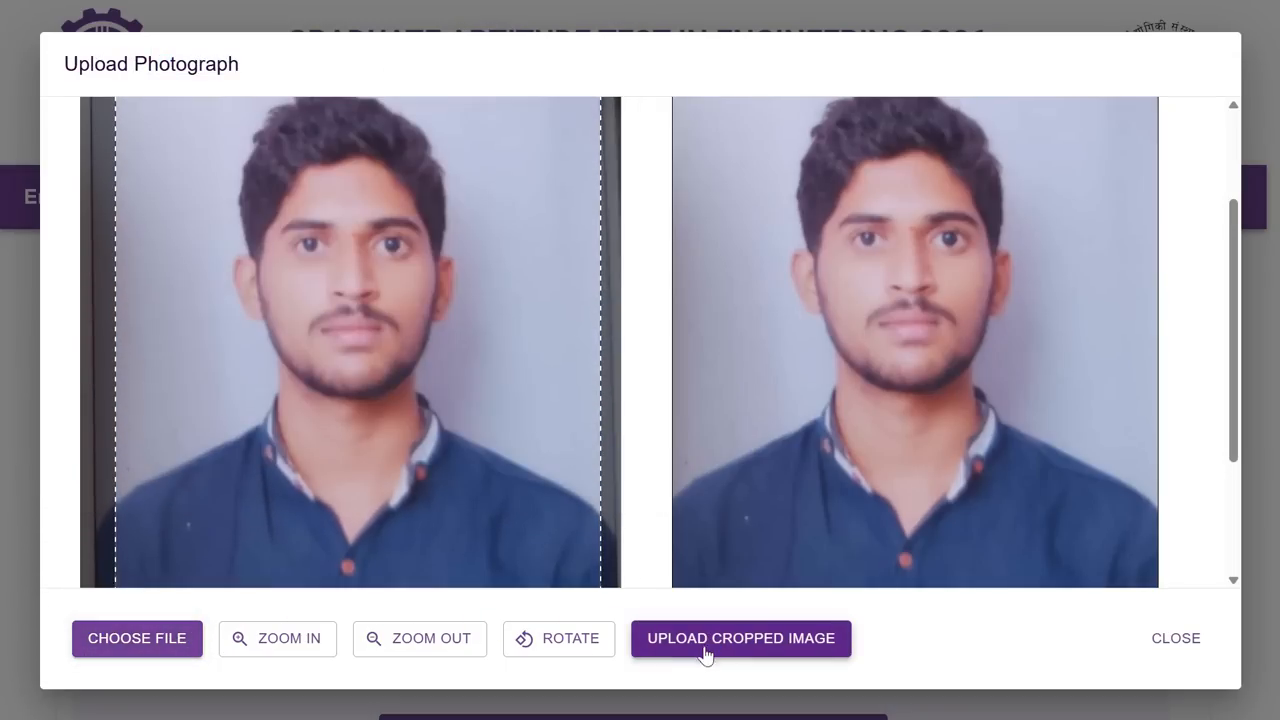
click(705, 652)
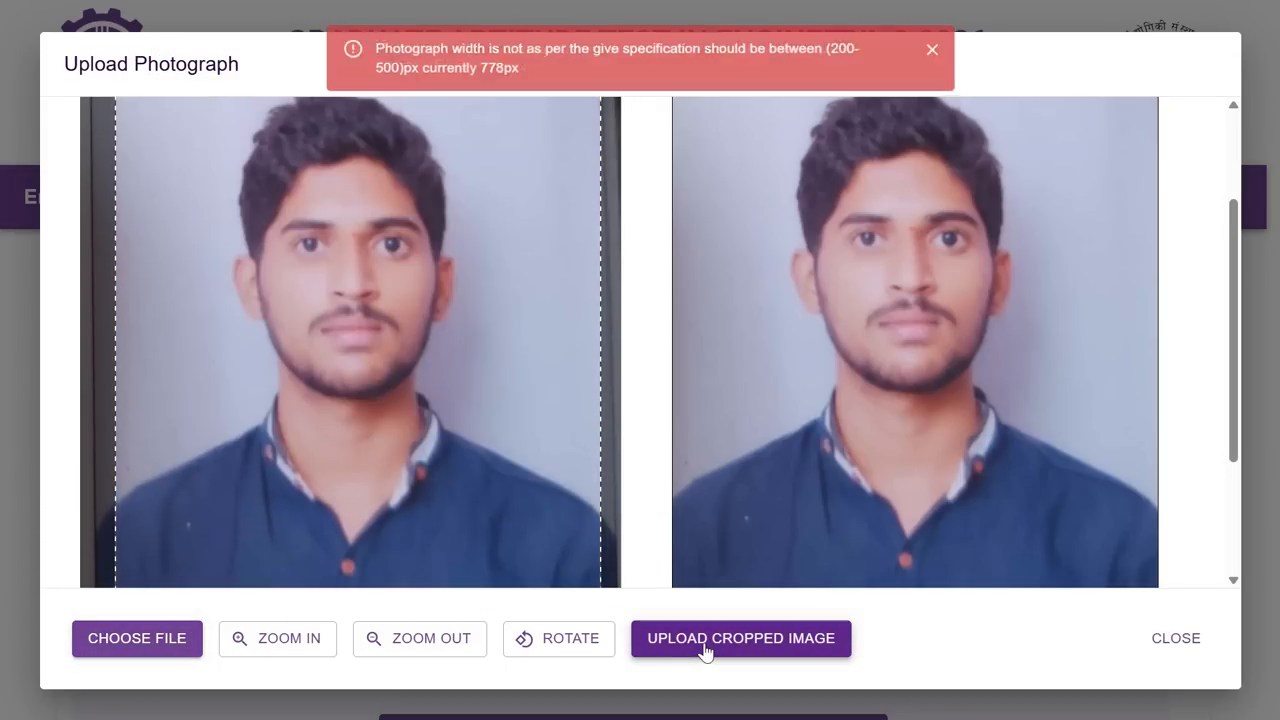
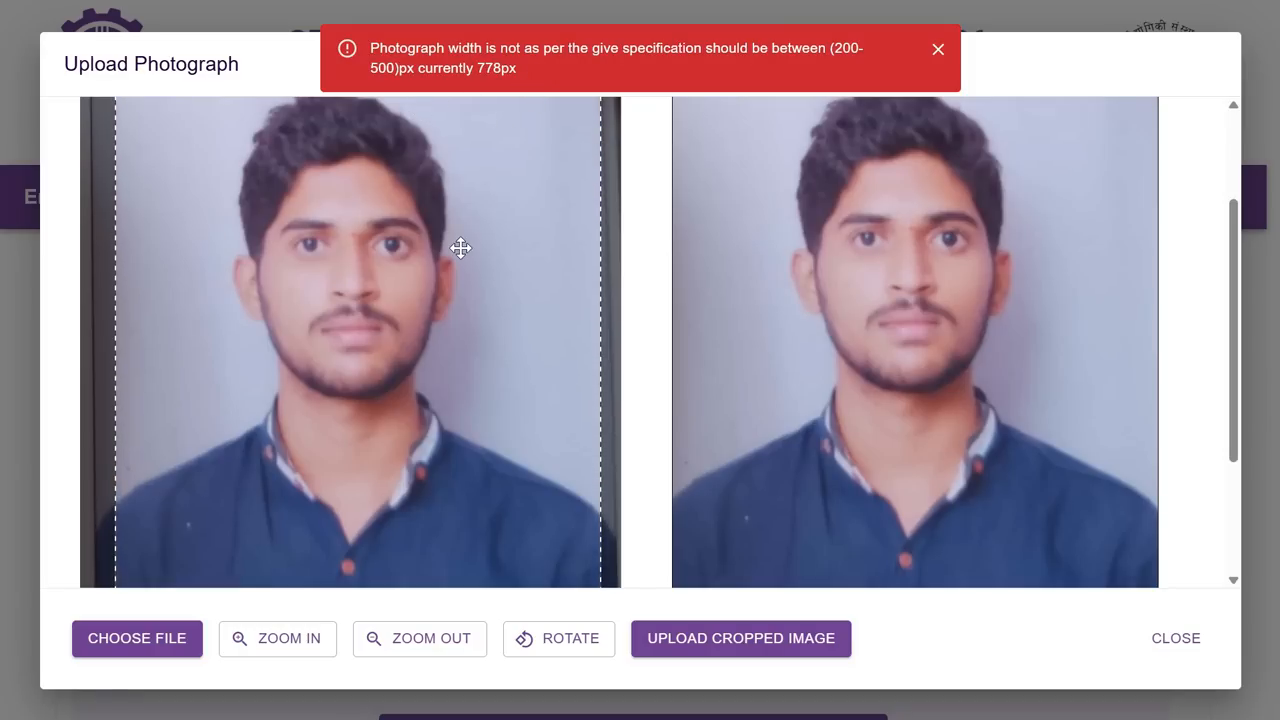
Step: Stretch the photo crop box out to the image edges, raising its width to 864px
scroll(461, 248, up, 2)
drag(602, 227, 646, 147)
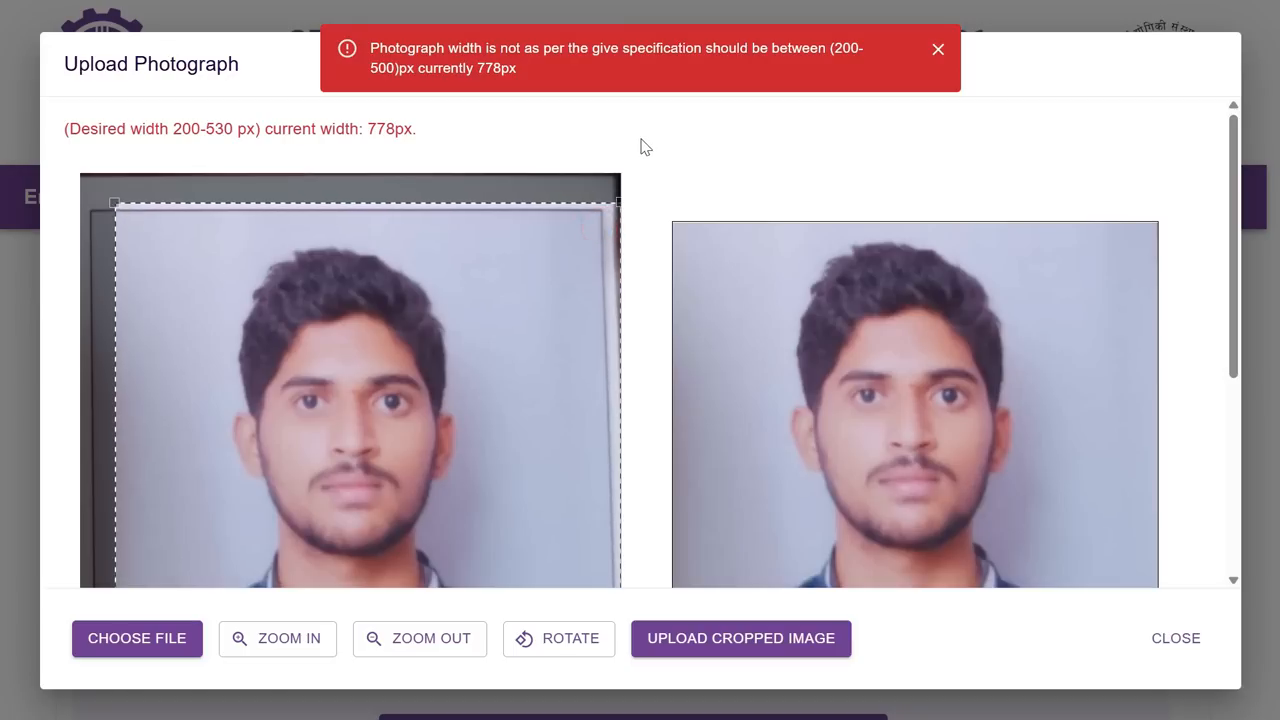
drag(111, 201, 60, 163)
scroll(166, 313, down, 1)
scroll(166, 313, down, 2)
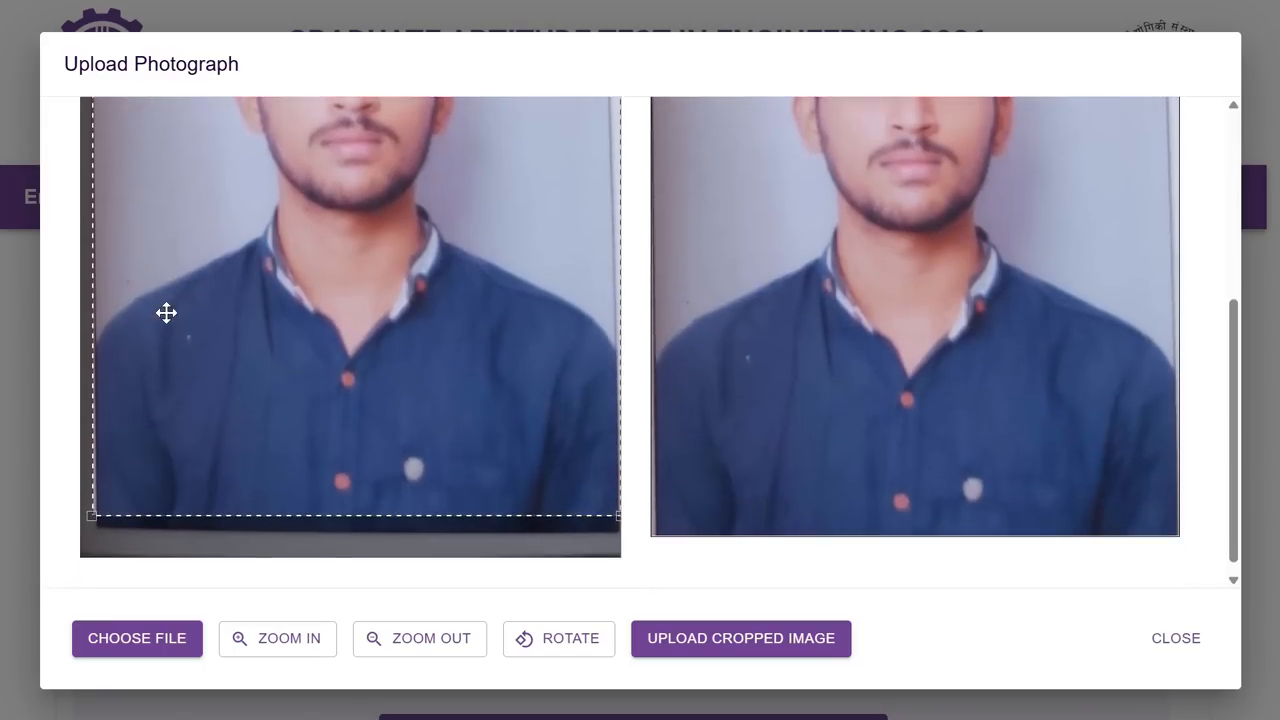
drag(91, 506, 67, 546)
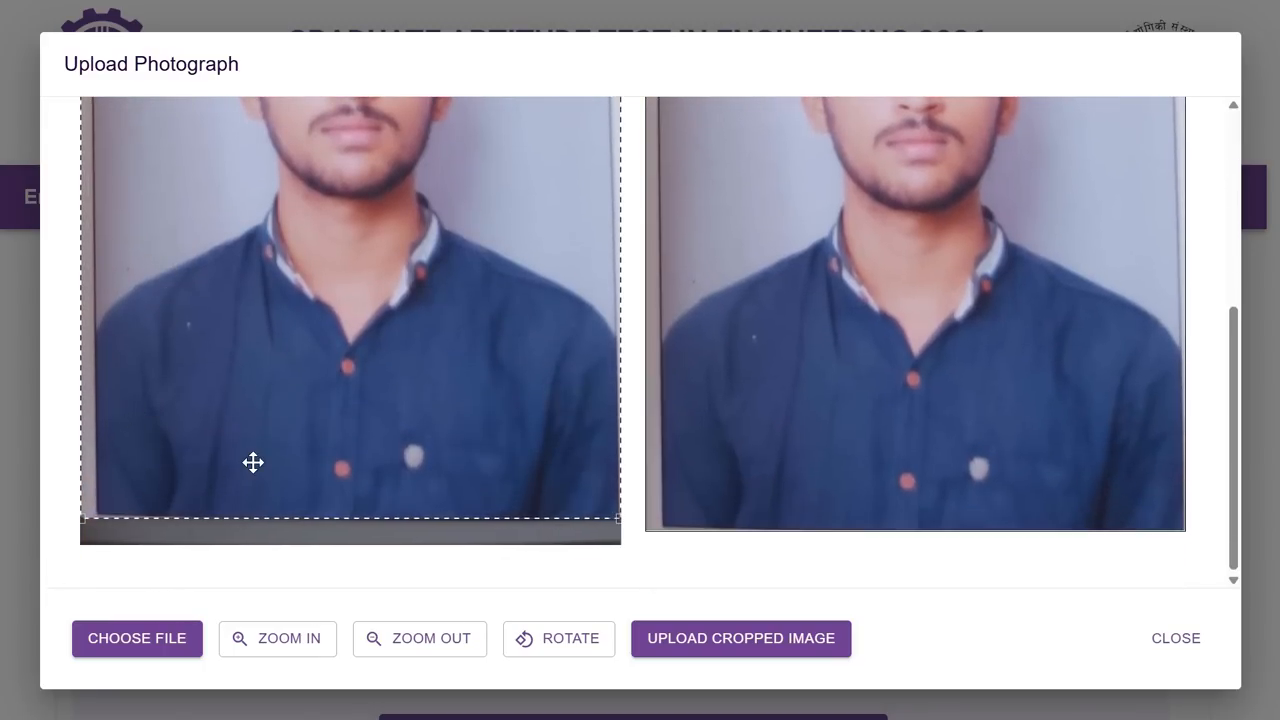
scroll(251, 455, up, 3)
Step: Compare the 864px width read-out with the required width range, then exit full-screen view
drag(68, 128, 434, 134)
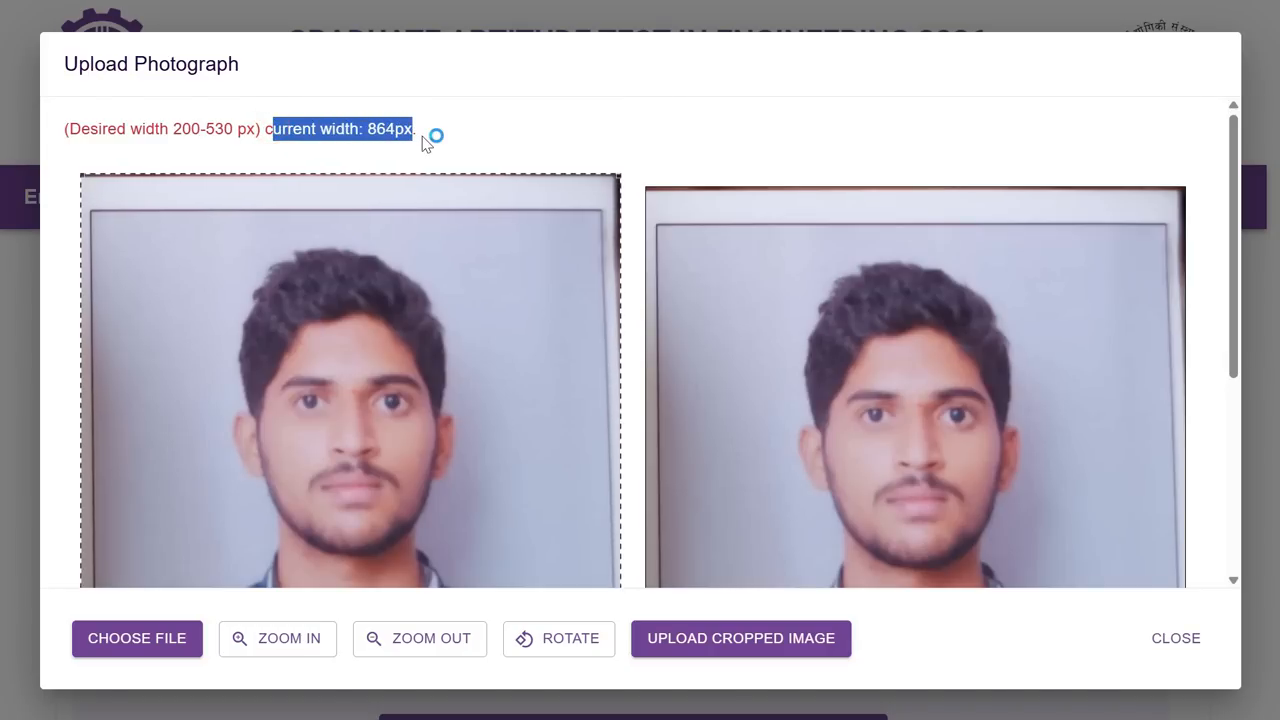
click(420, 134)
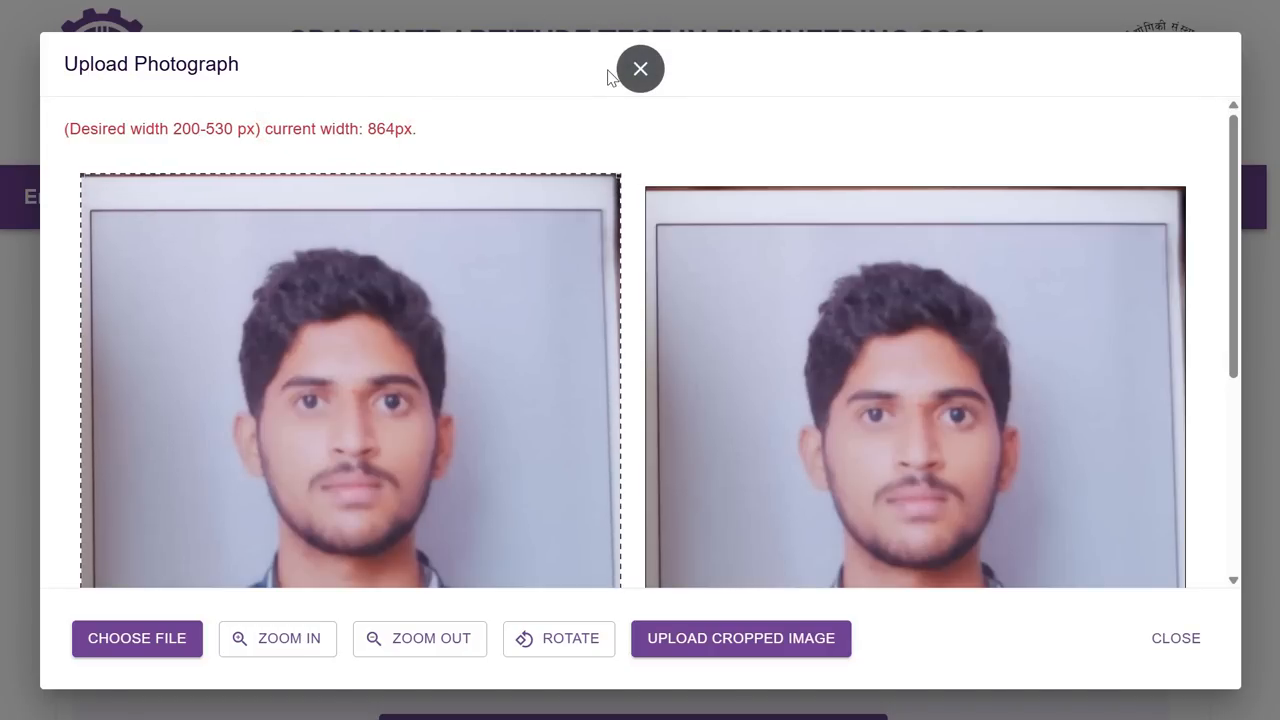
click(640, 68)
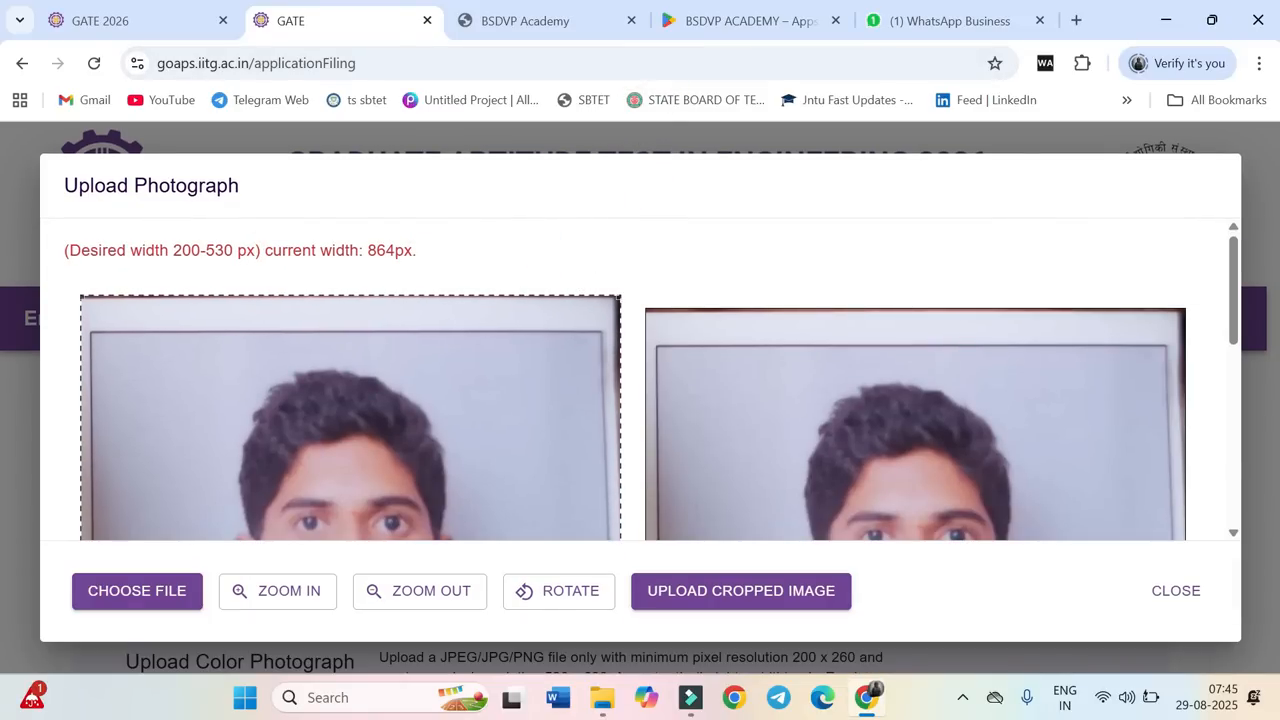
Step: Search Google for 'resize image' from the BSDVP tab and open the ReduceImages result
click(554, 24)
click(550, 58)
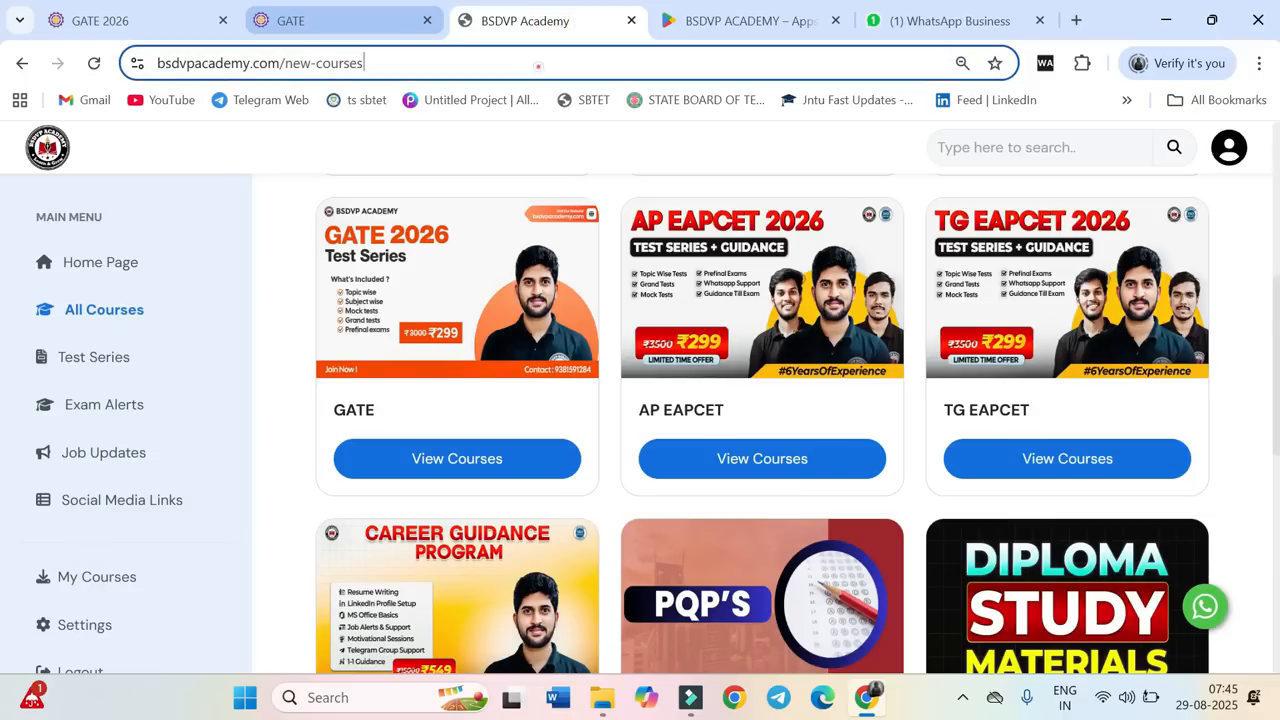
text(REE)
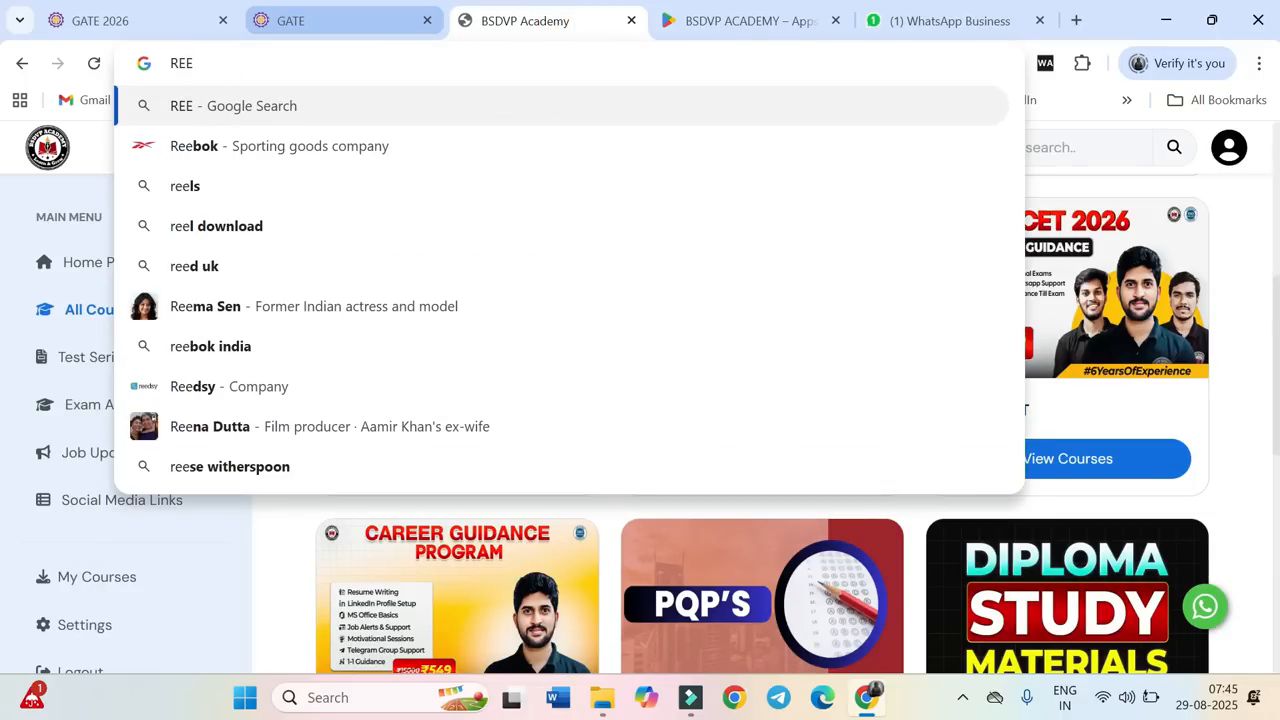
key(BackSpace)
text(S)
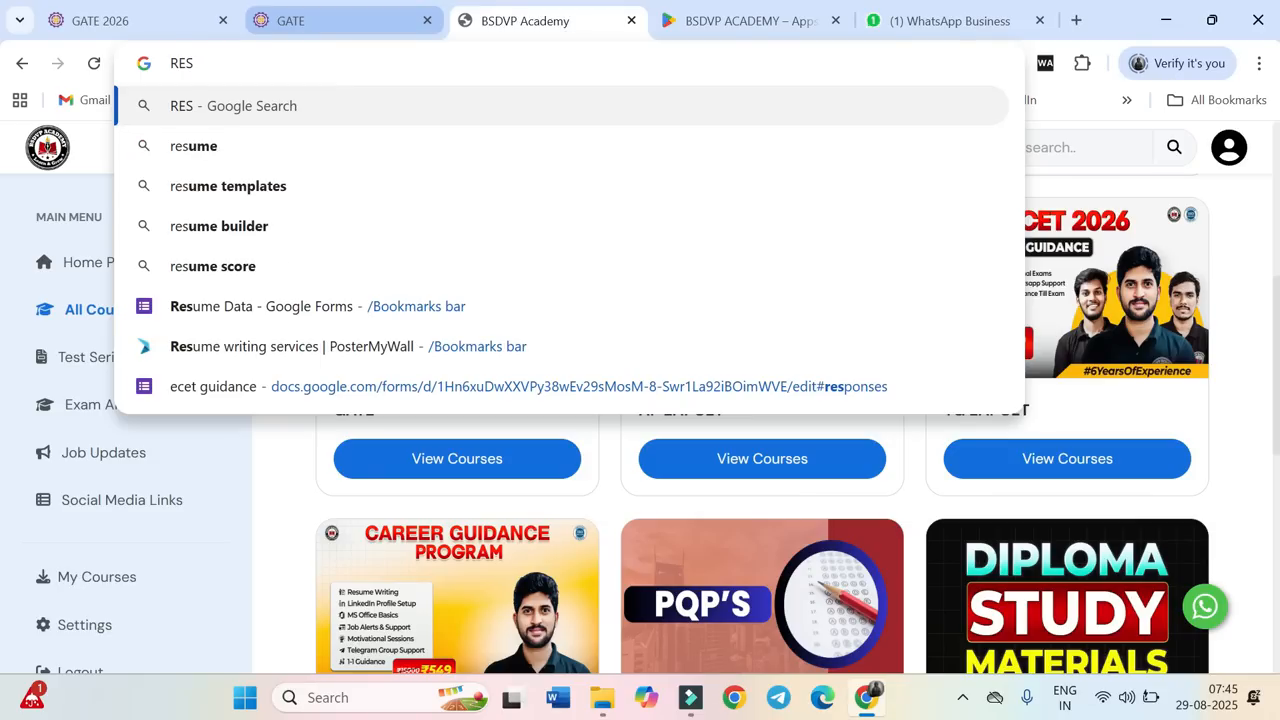
text(I)
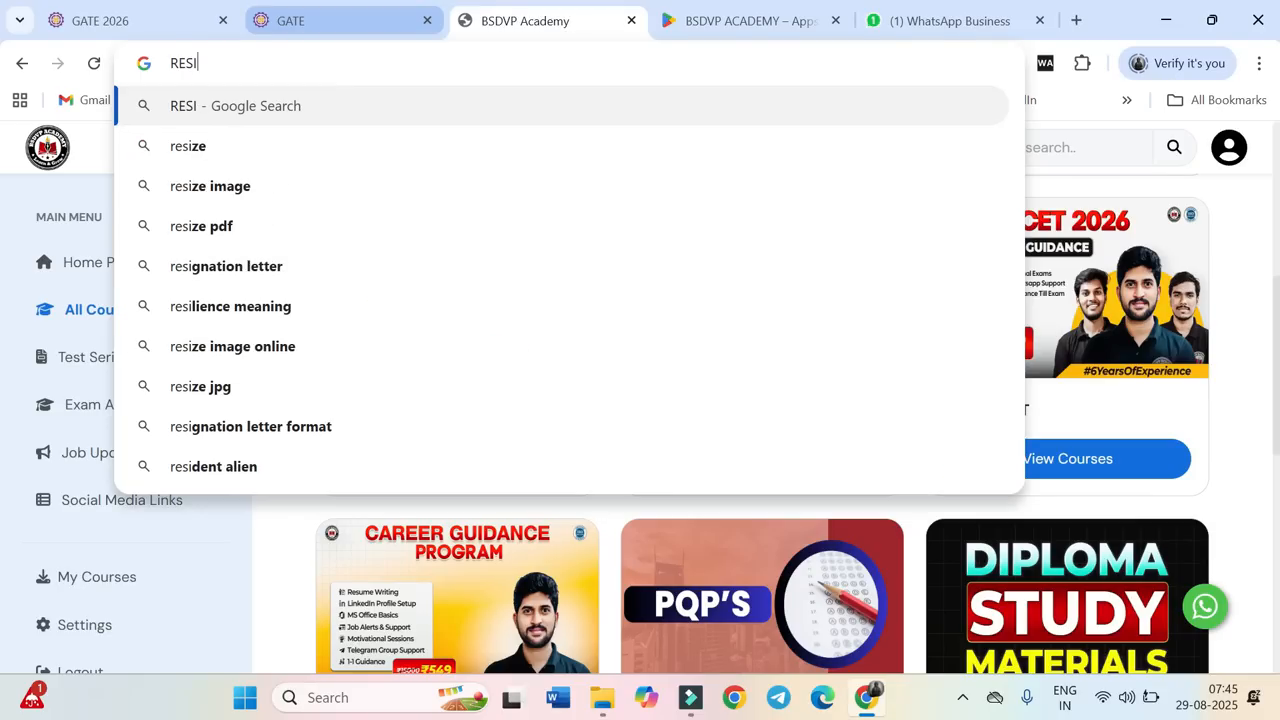
click(300, 186)
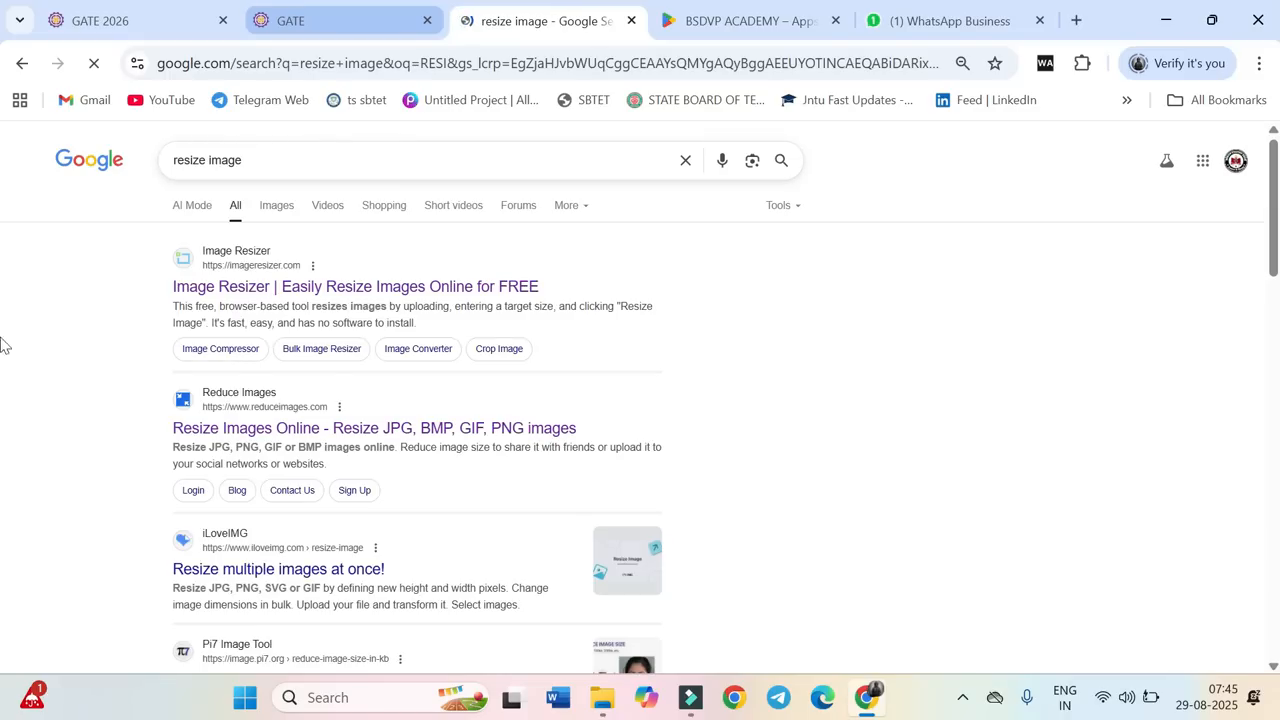
click(258, 432)
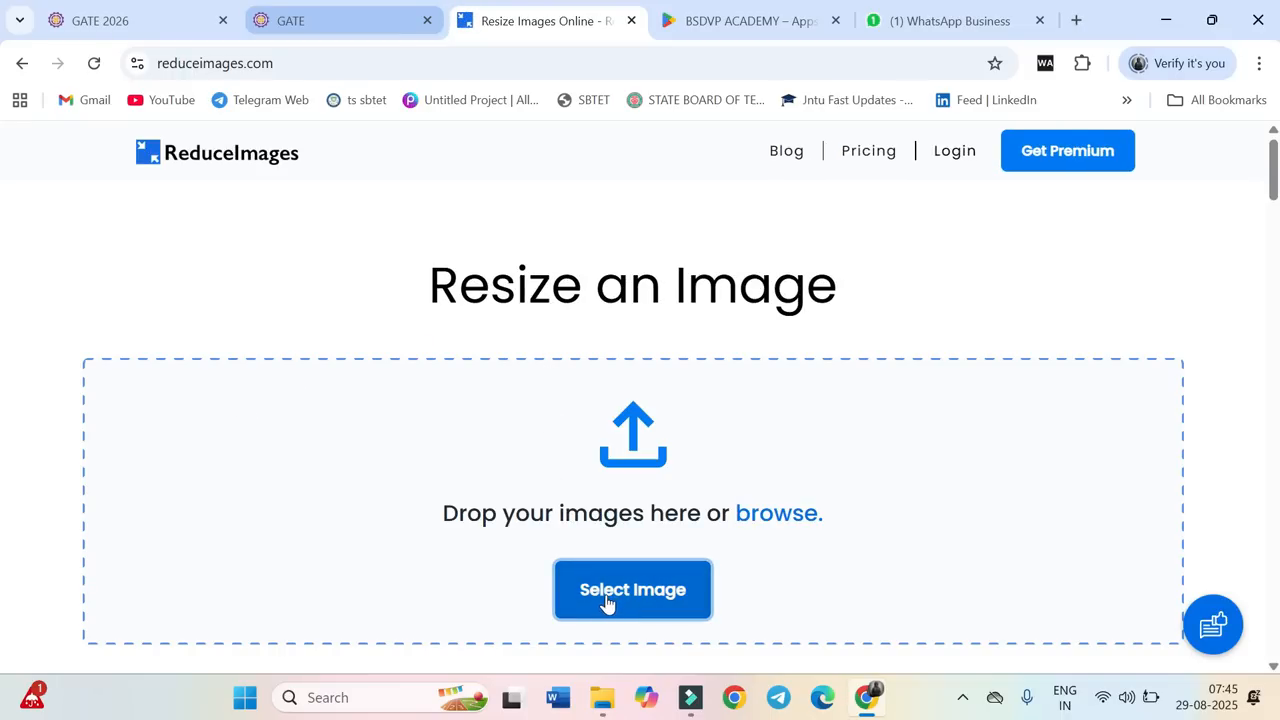
Step: Load Bsd passport.jpg from the Desktop into the ReduceImages resizer
click(614, 512)
click(78, 180)
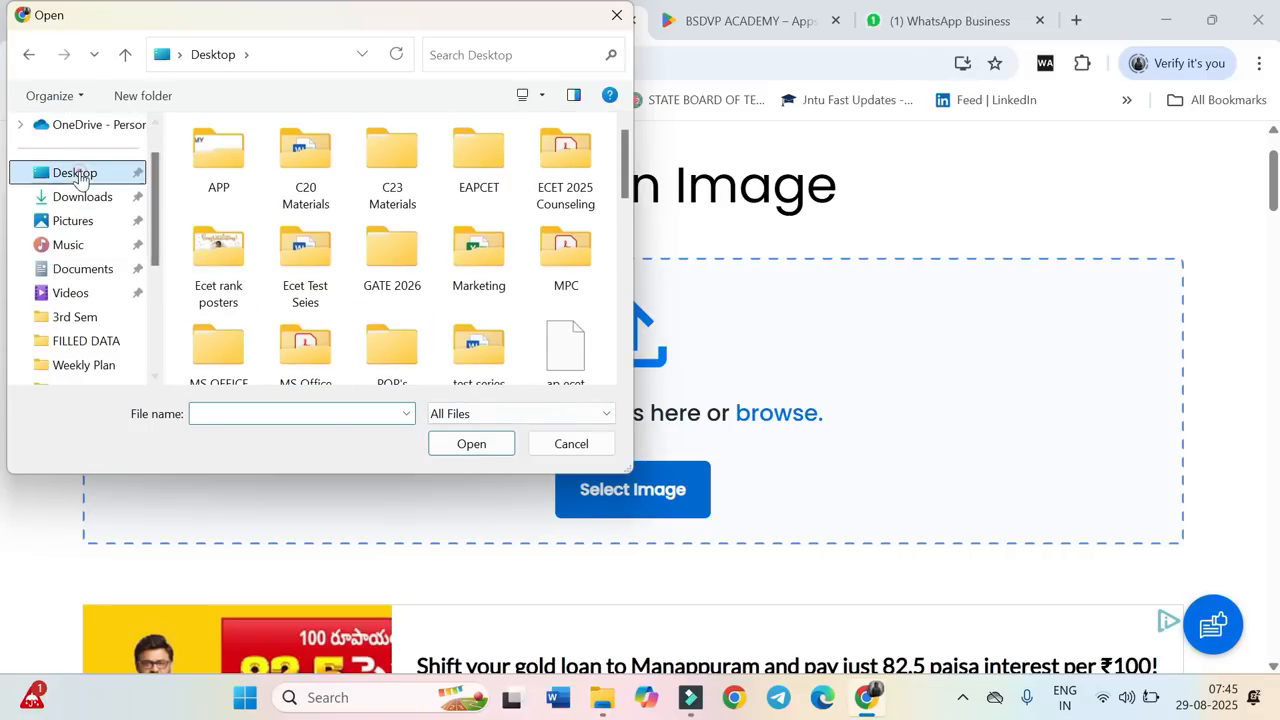
click(70, 173)
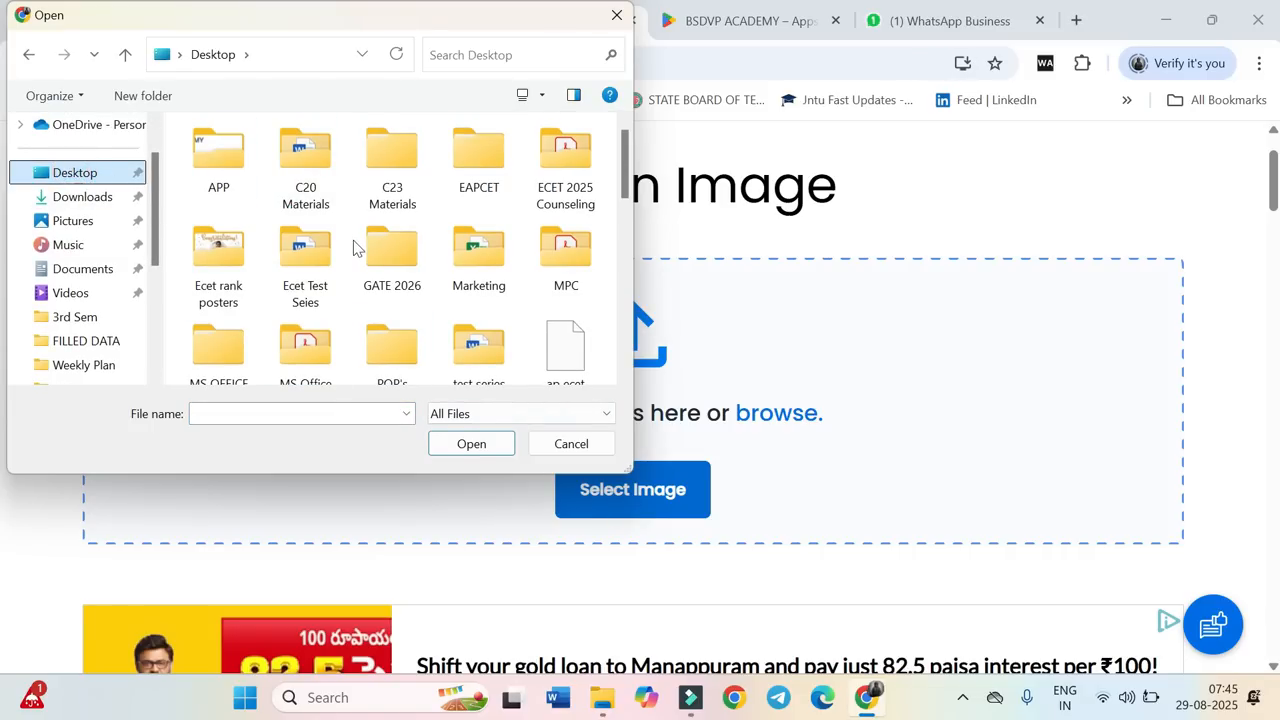
scroll(353, 248, down, 2)
double_click(391, 282)
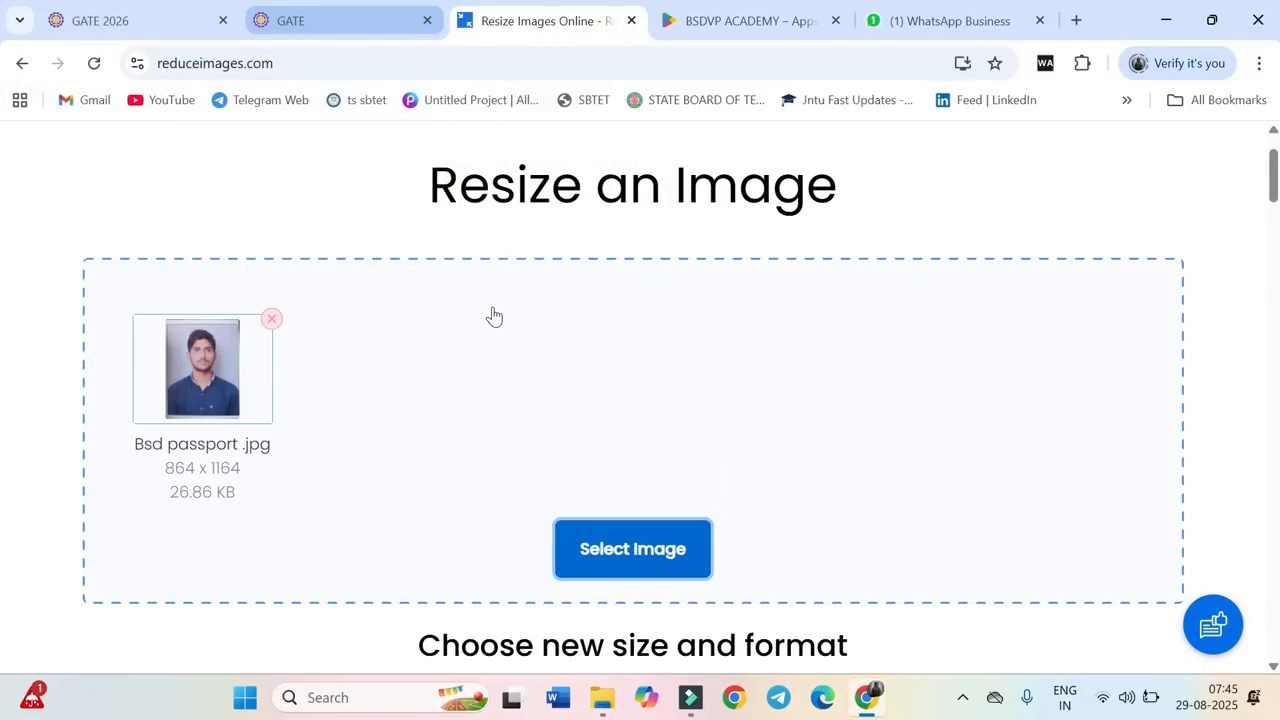
scroll(379, 354, down, 6)
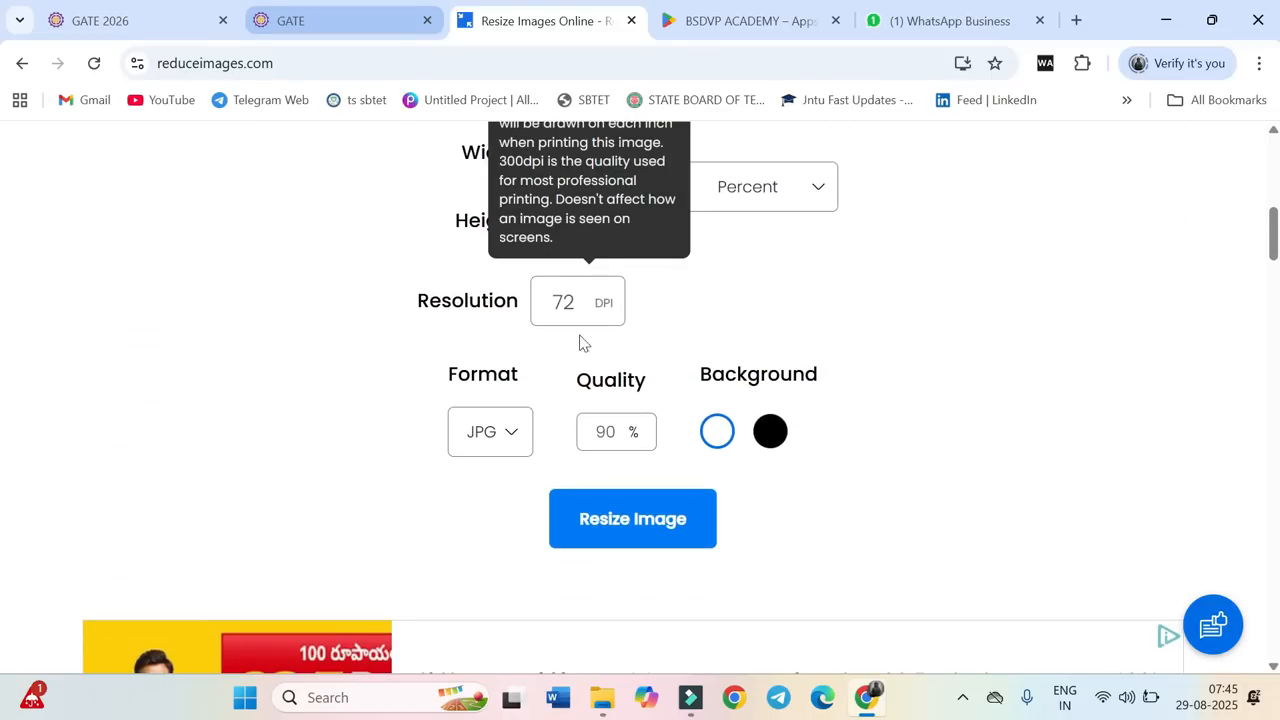
scroll(620, 342, up, 1)
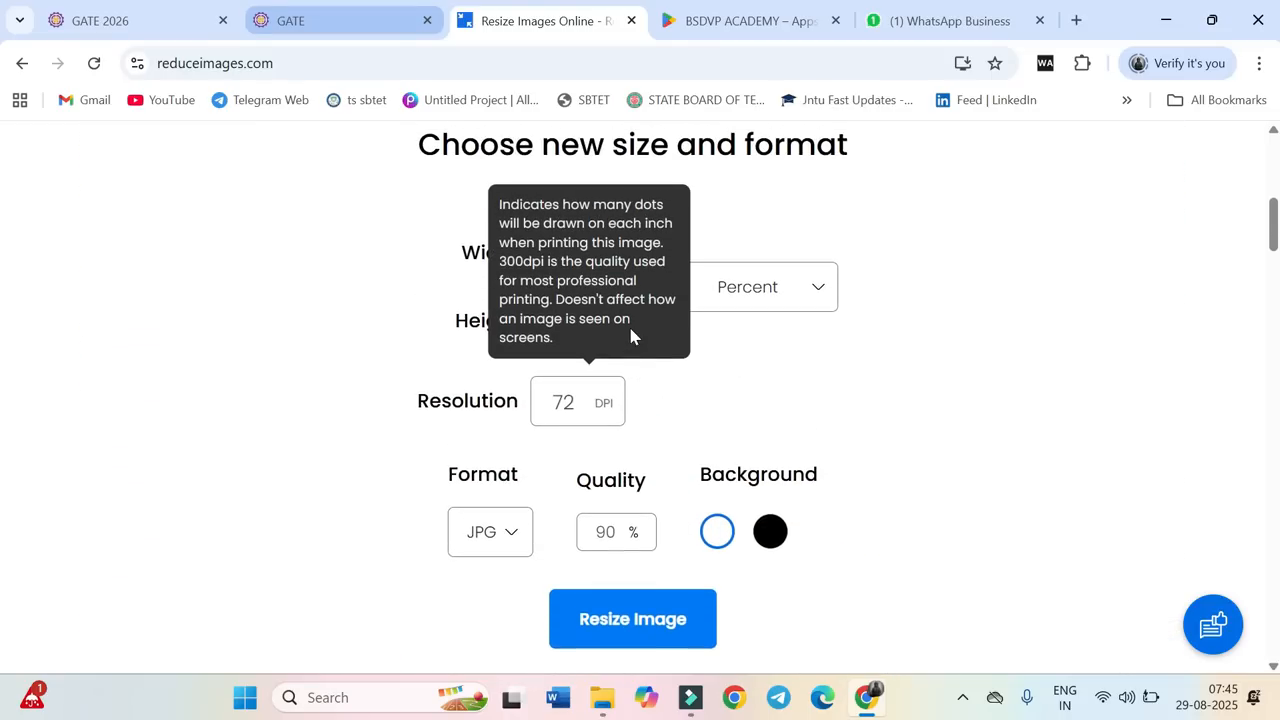
scroll(775, 291, down, 1)
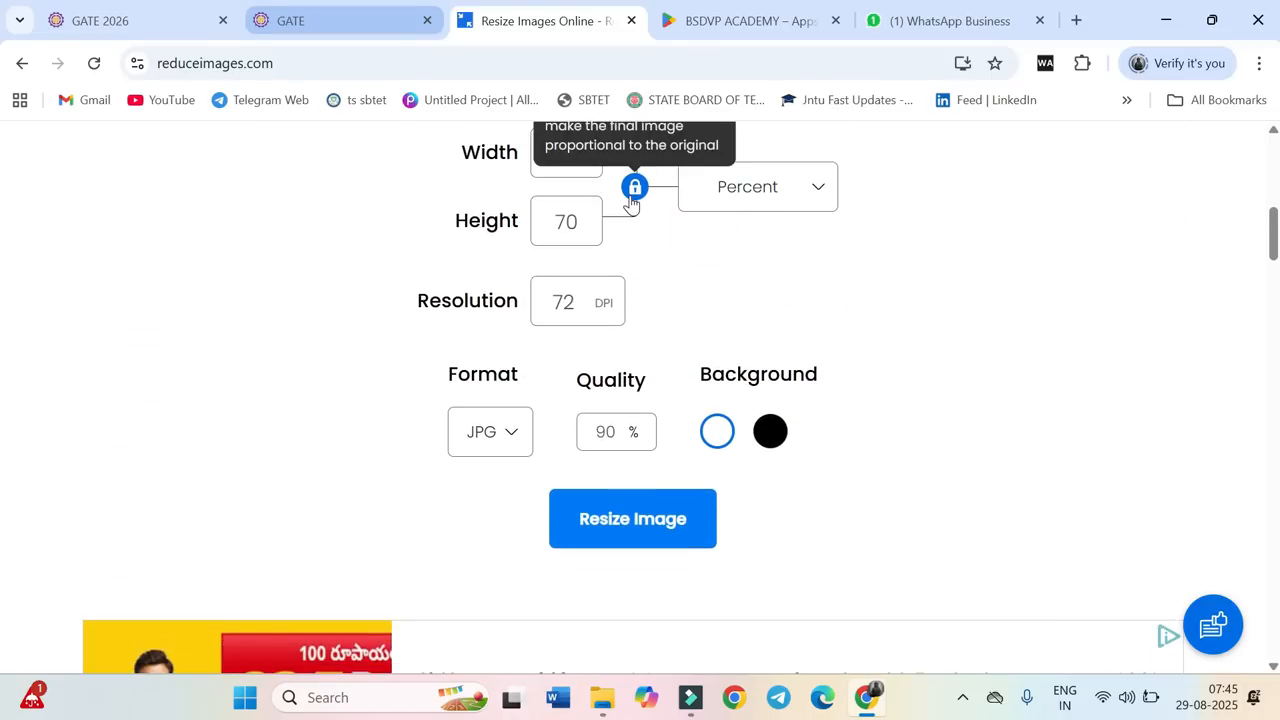
Step: Switch the size units to Pixels and set the photo to 200 × 539
click(742, 197)
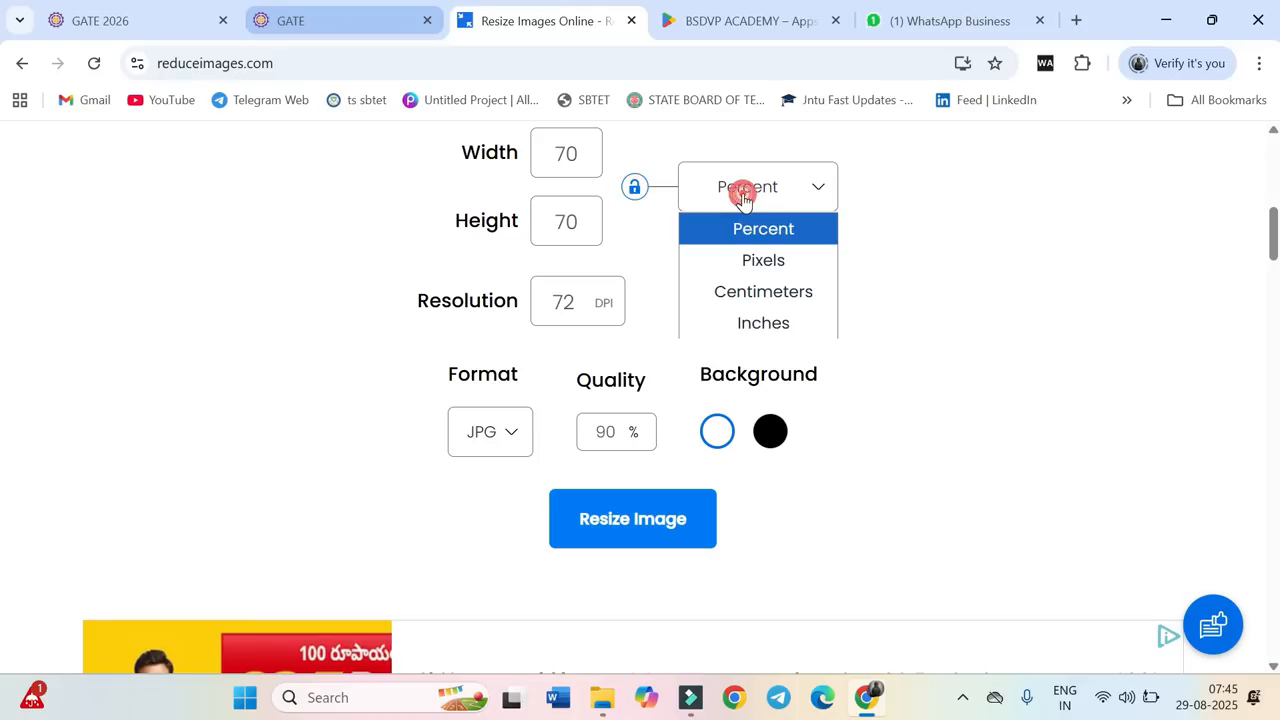
click(752, 264)
scroll(640, 400, up, 1)
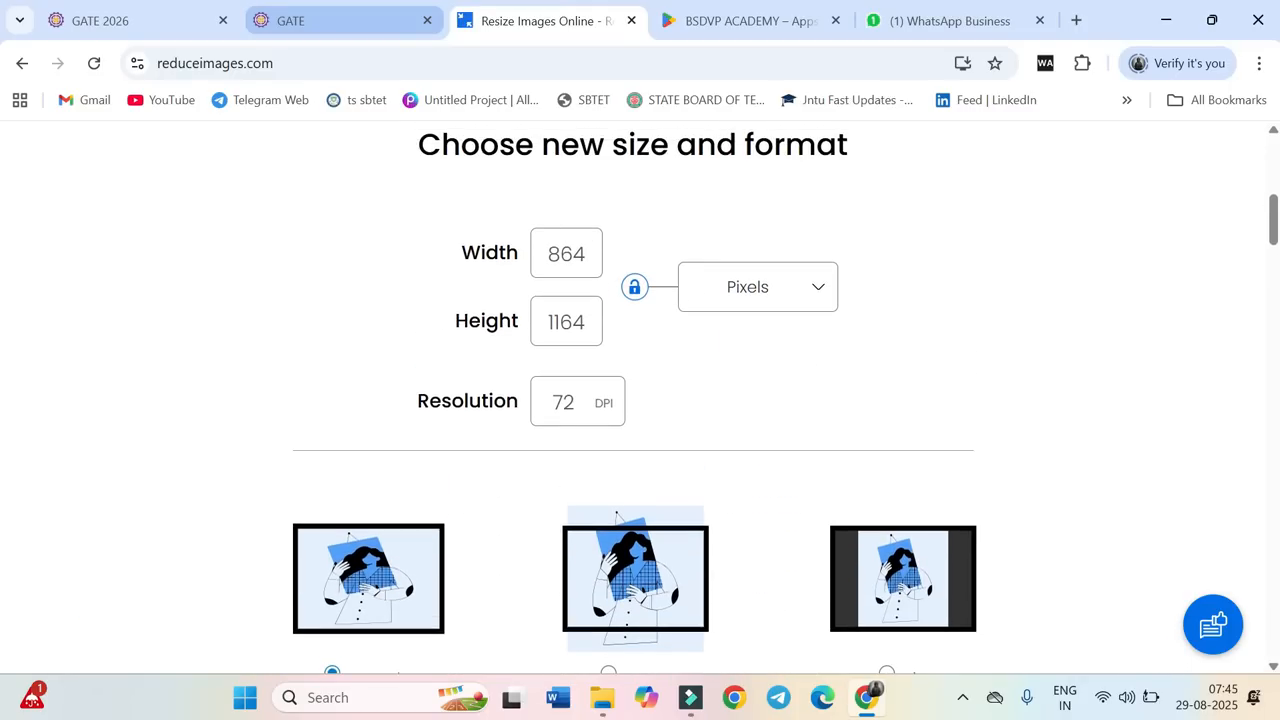
click(341, 14)
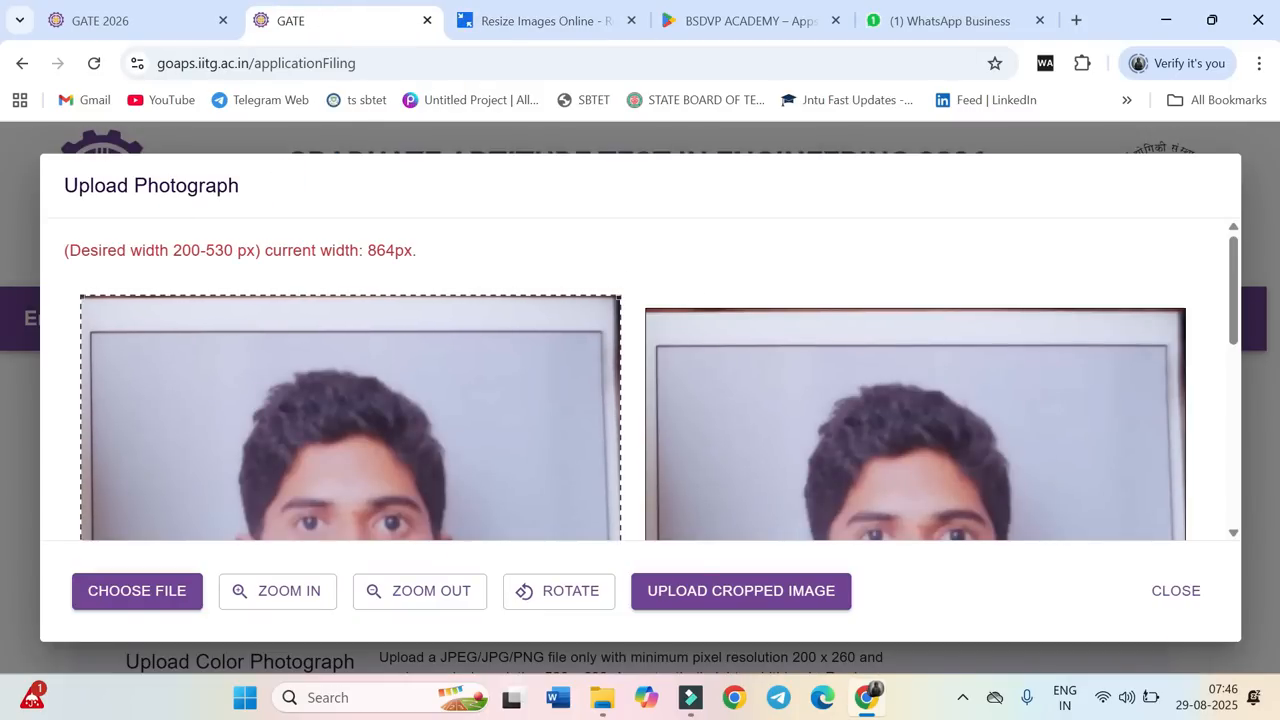
click(528, 8)
double_click(586, 246)
text(200)
key(Tab)
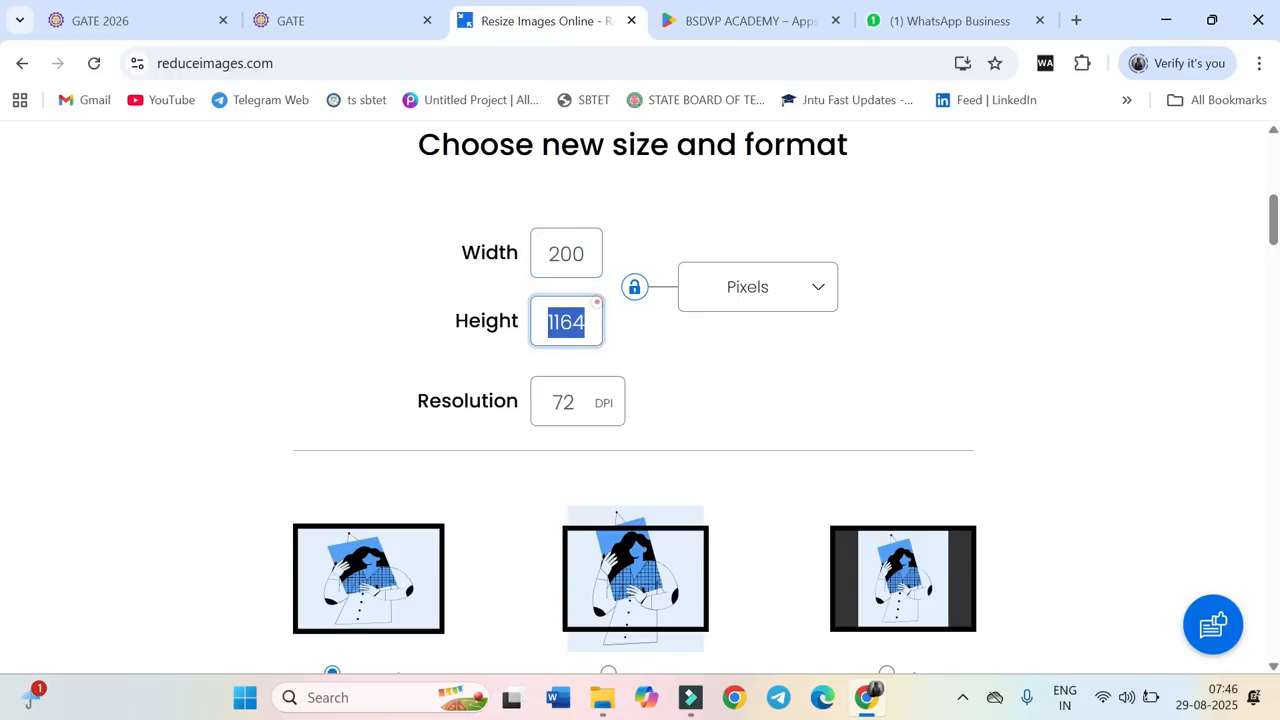
text(530)
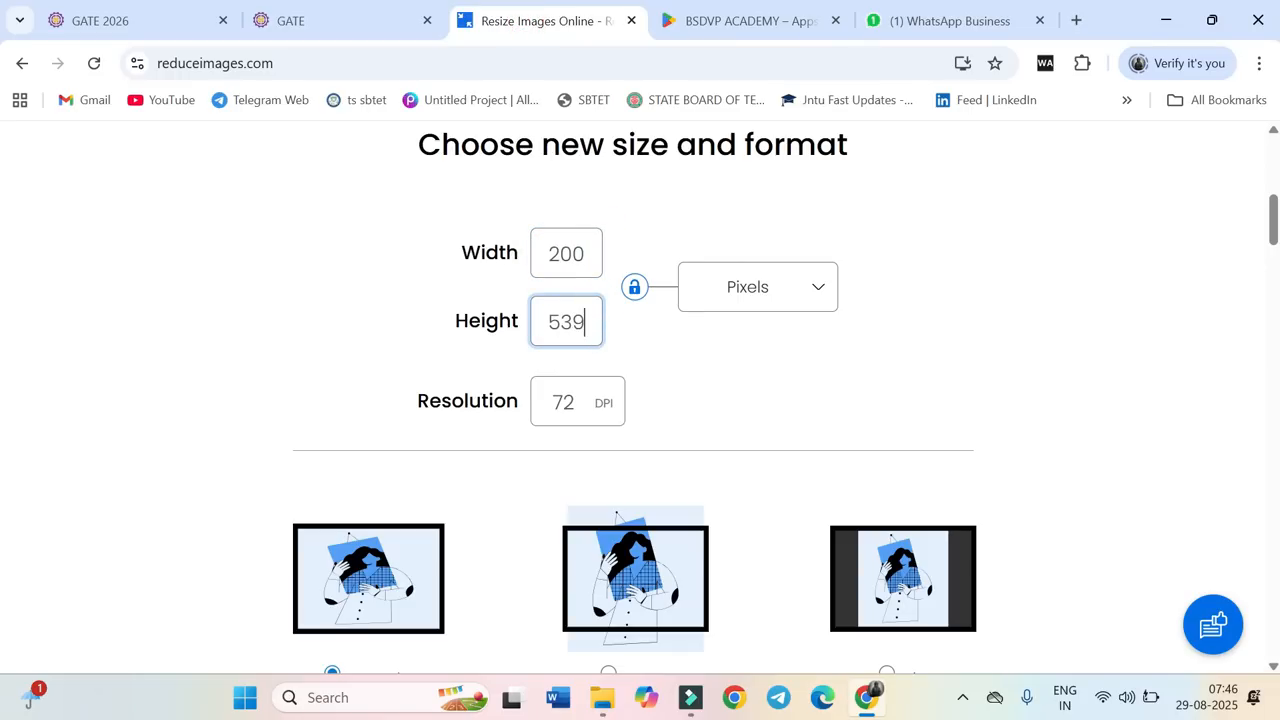
Step: Resize the photo and download the 16.72 KB JPG, then return to GATE
scroll(591, 374, down, 4)
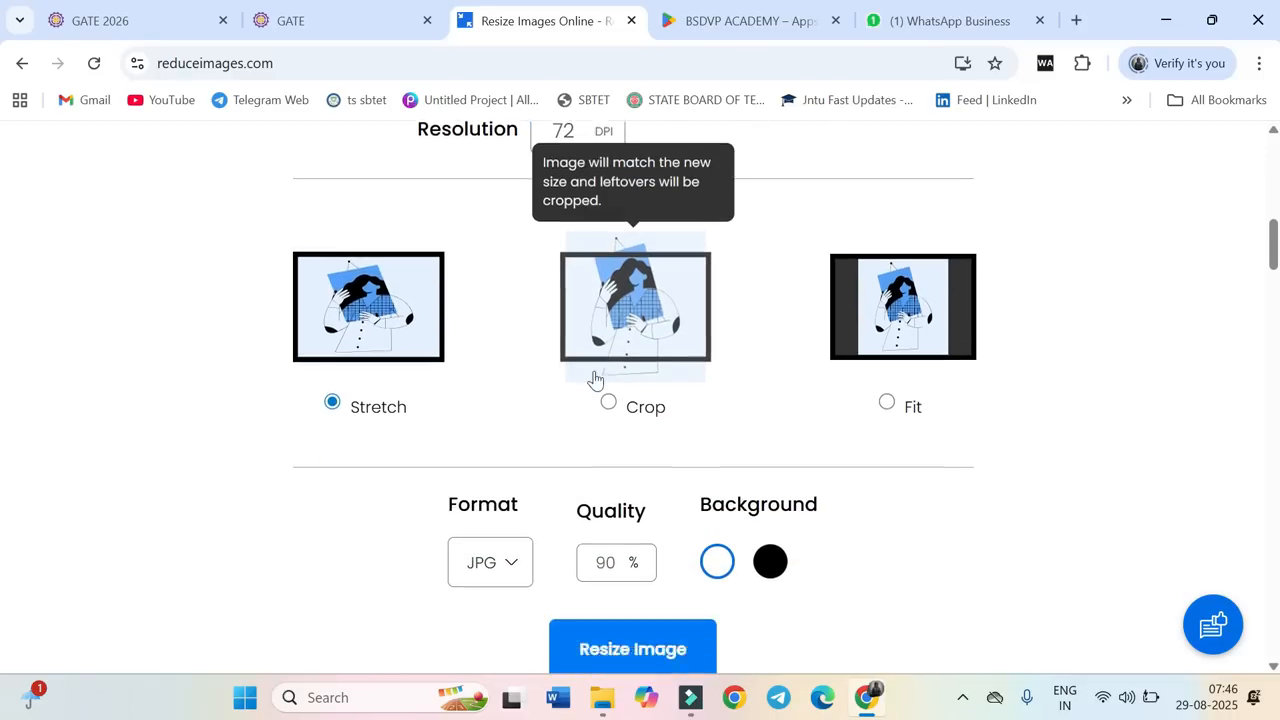
click(614, 527)
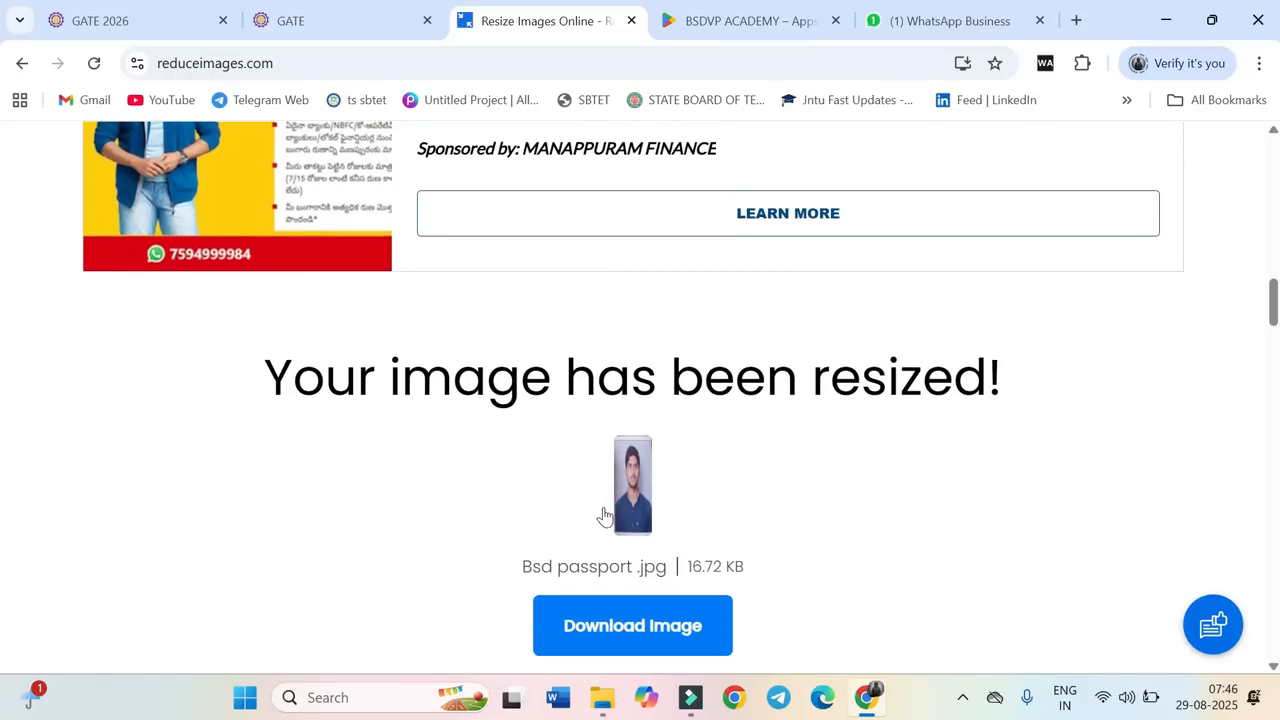
click(623, 447)
scroll(624, 448, down, 1)
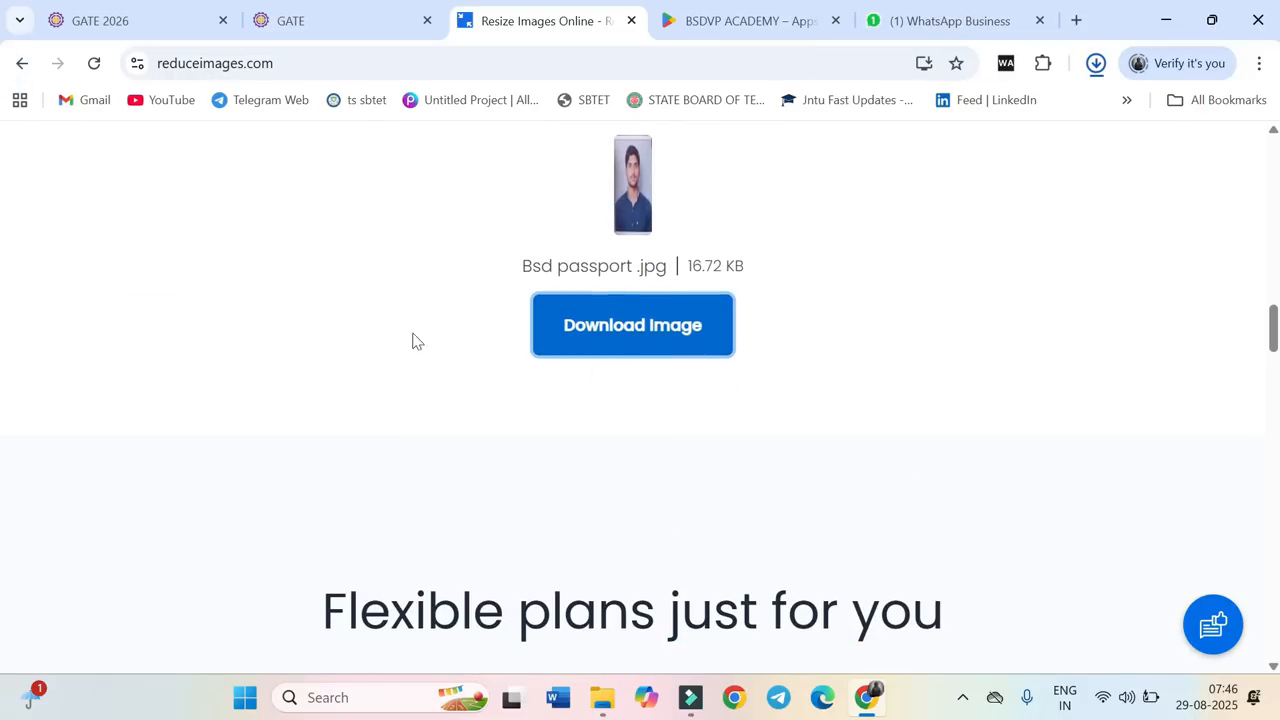
click(326, 14)
Step: Load the resized Bsd passport photo from Downloads into the GATE photo cropper
scroll(312, 293, down, 1)
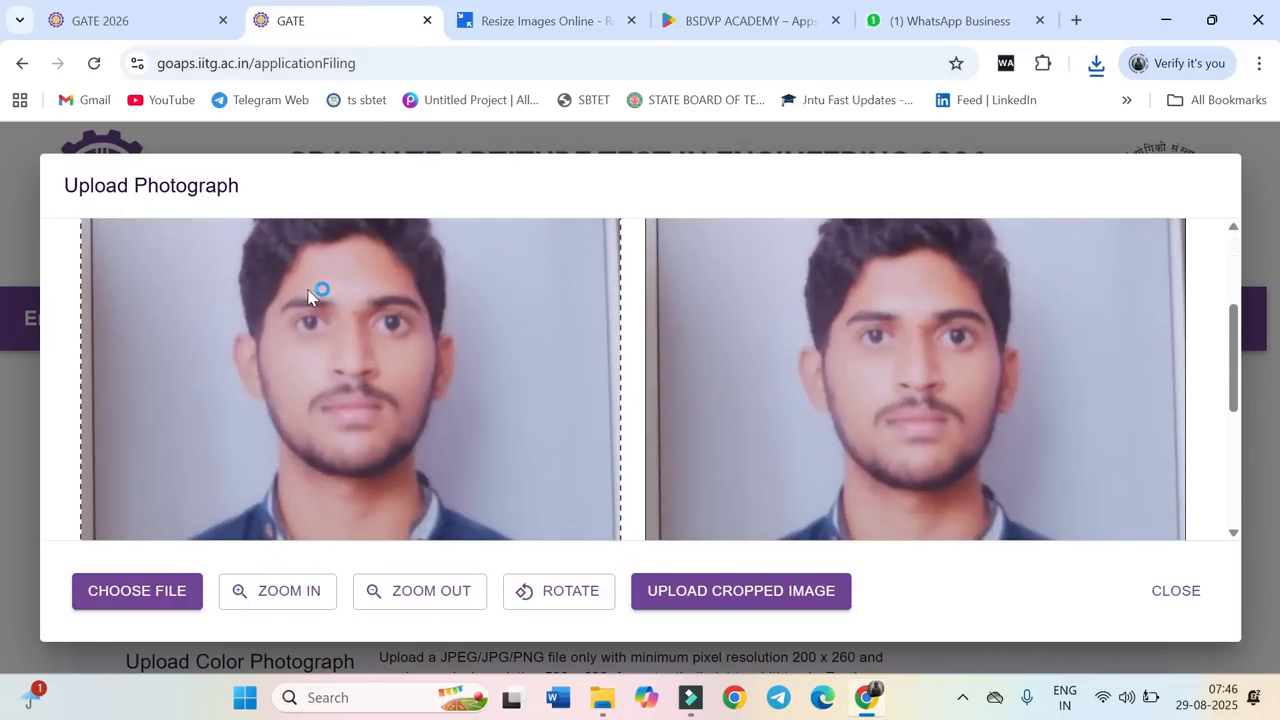
scroll(310, 350, down, 2)
click(170, 591)
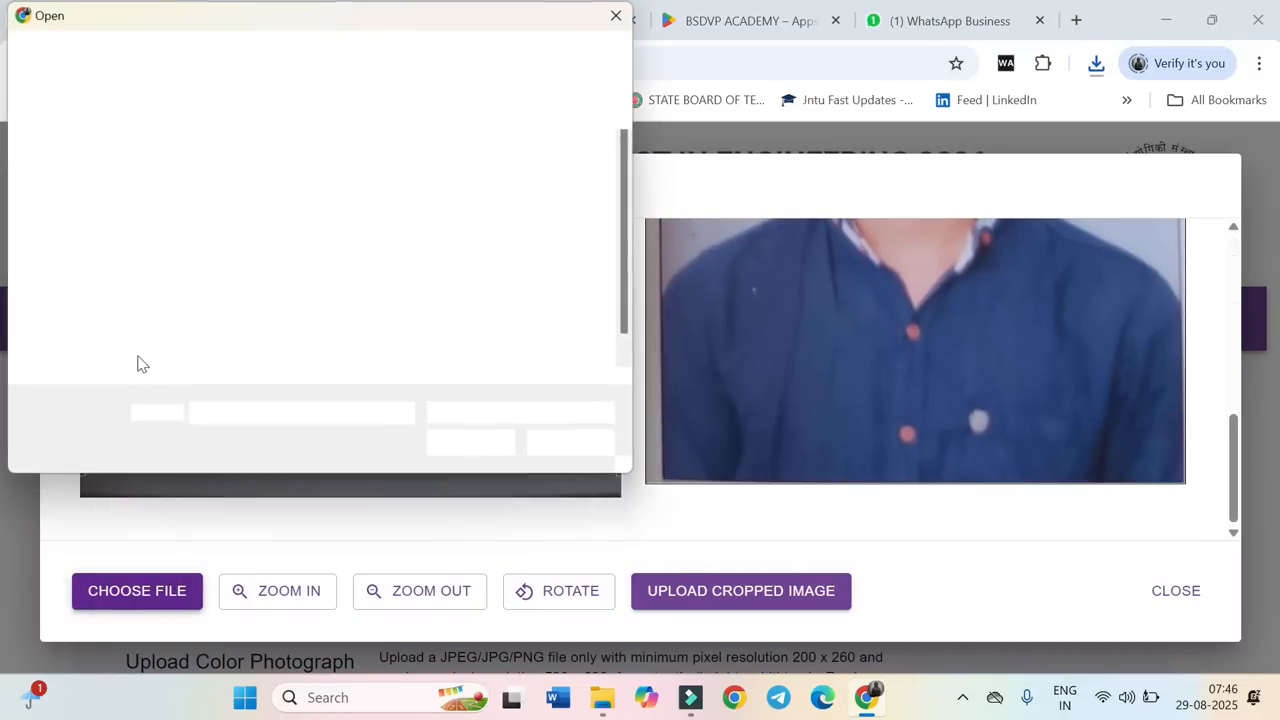
click(82, 196)
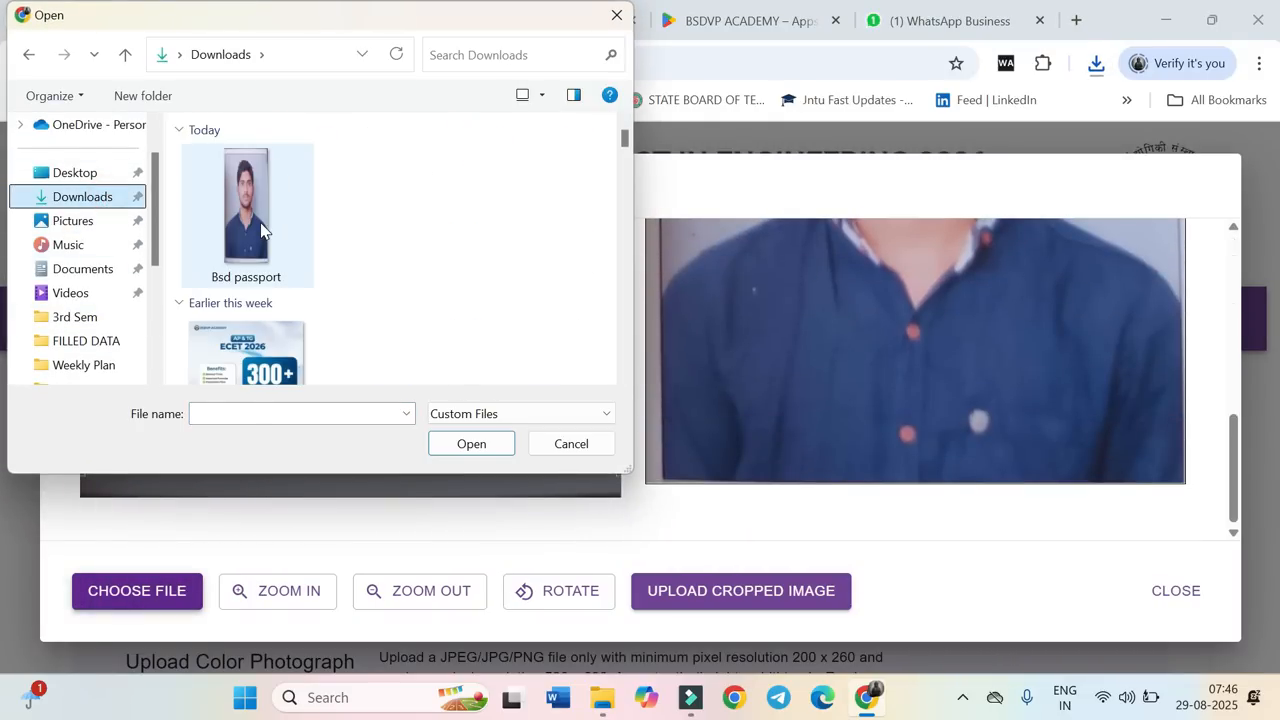
click(261, 230)
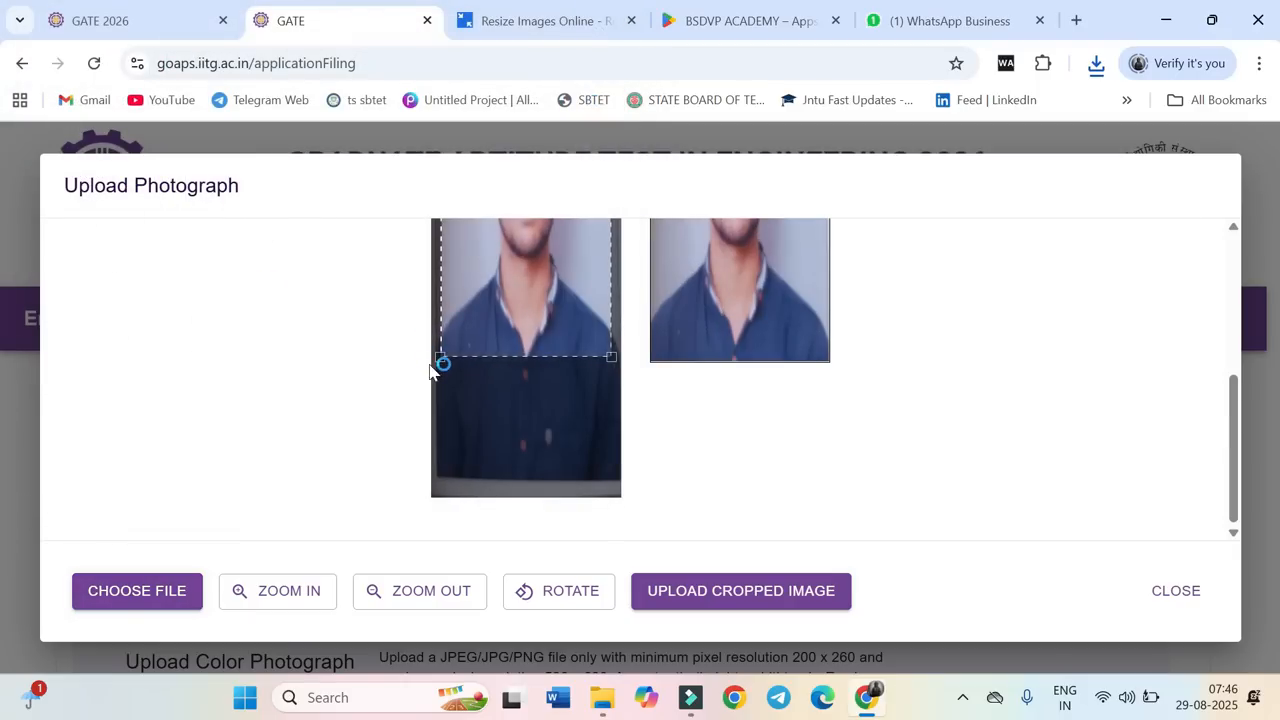
Step: Reframe the crop around the head; width stays under 200px, so return to the resizer
scroll(486, 380, up, 3)
drag(566, 480, 563, 378)
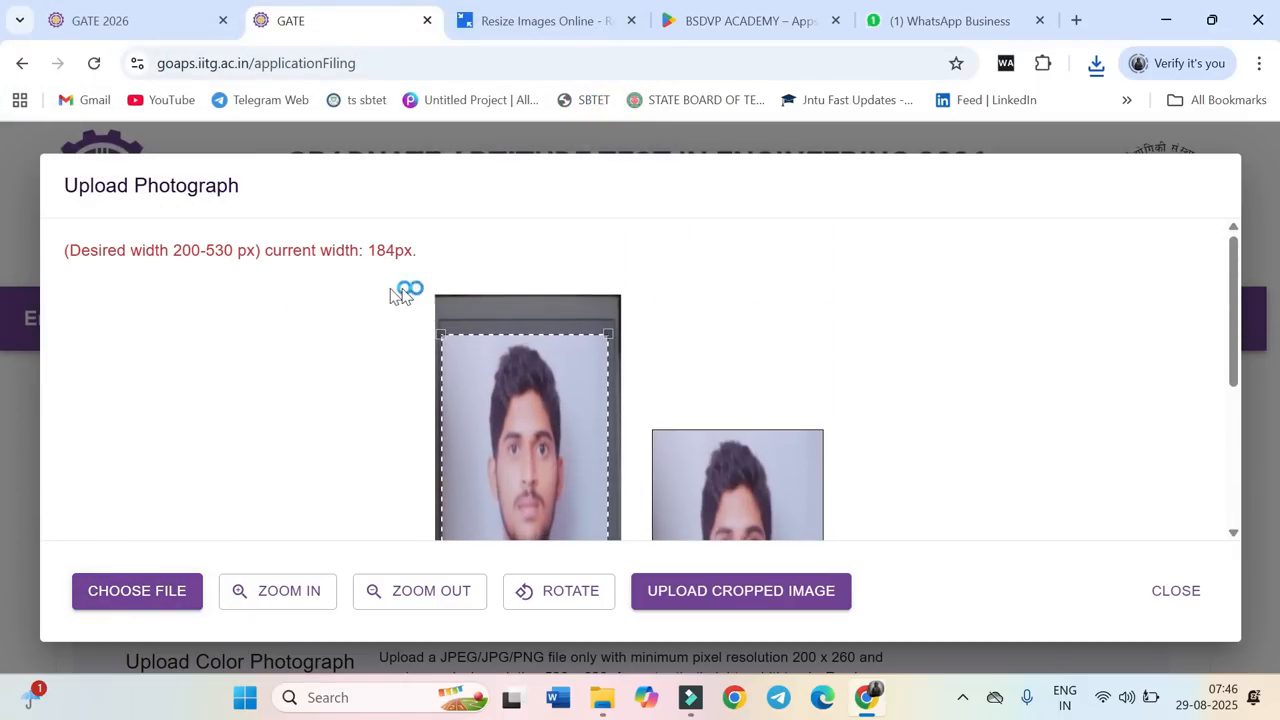
scroll(451, 320, down, 2)
drag(441, 352, 431, 363)
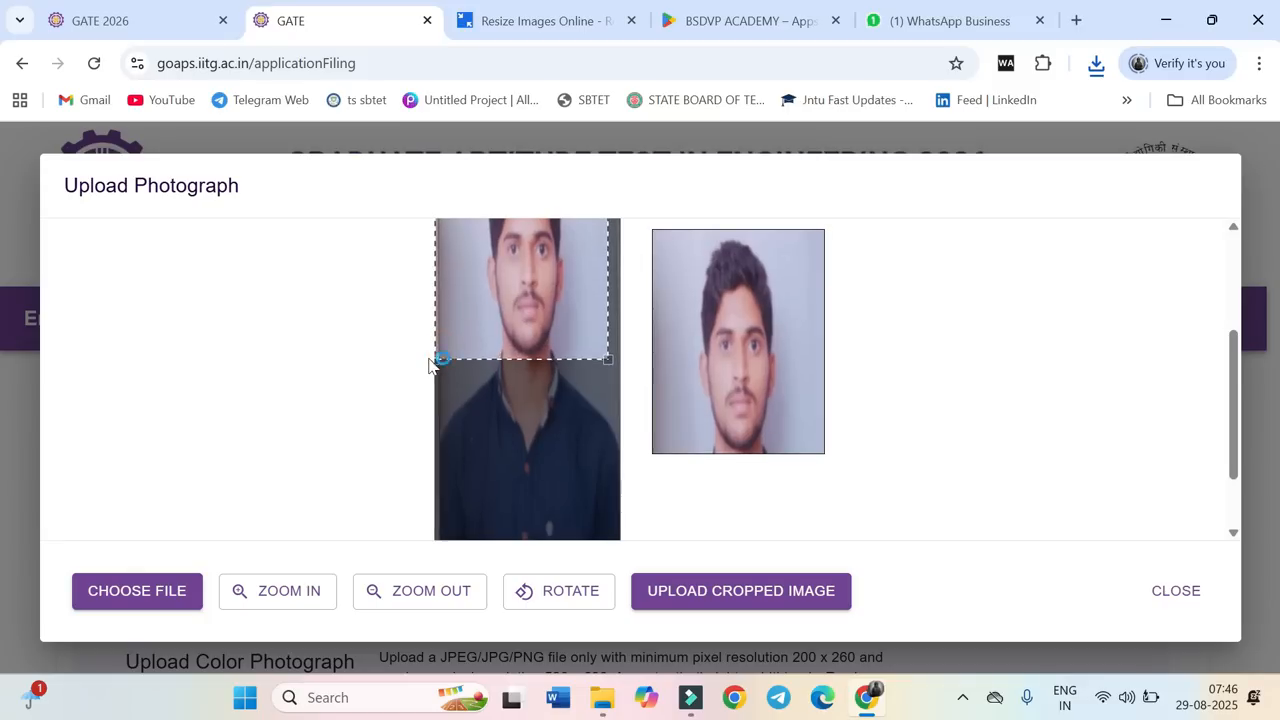
drag(608, 358, 661, 381)
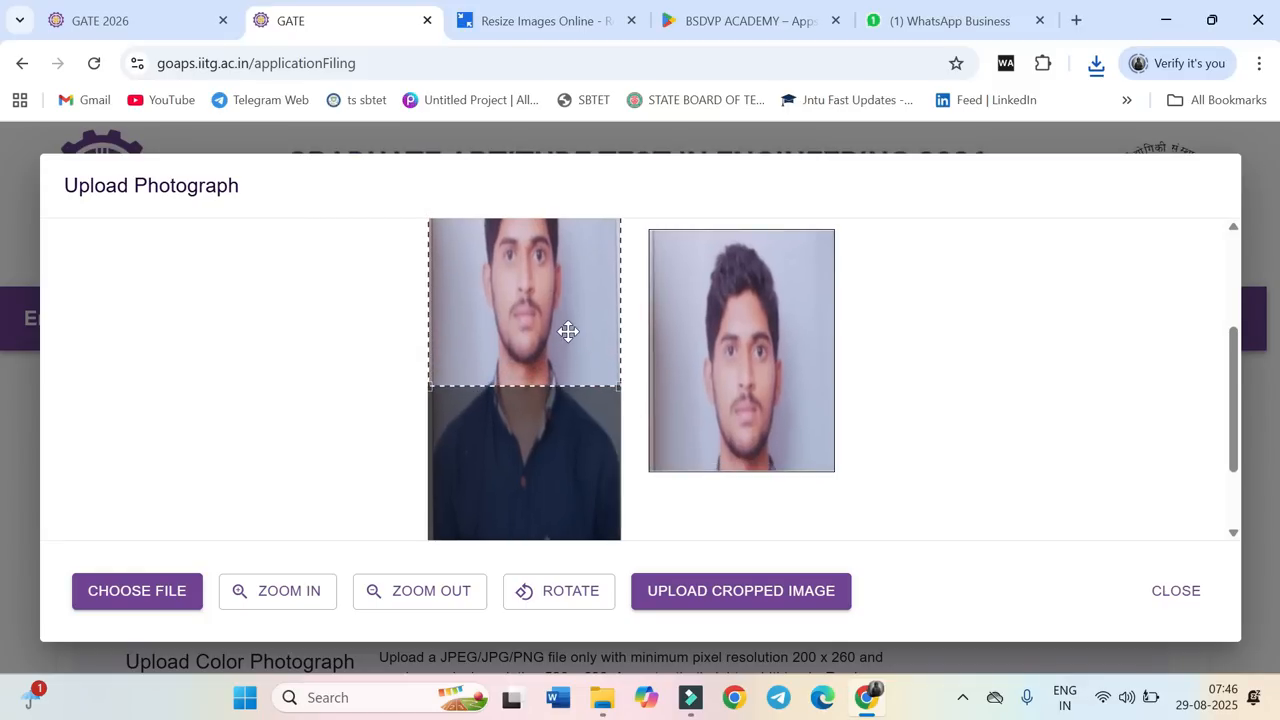
scroll(563, 330, up, 2)
drag(541, 394, 536, 401)
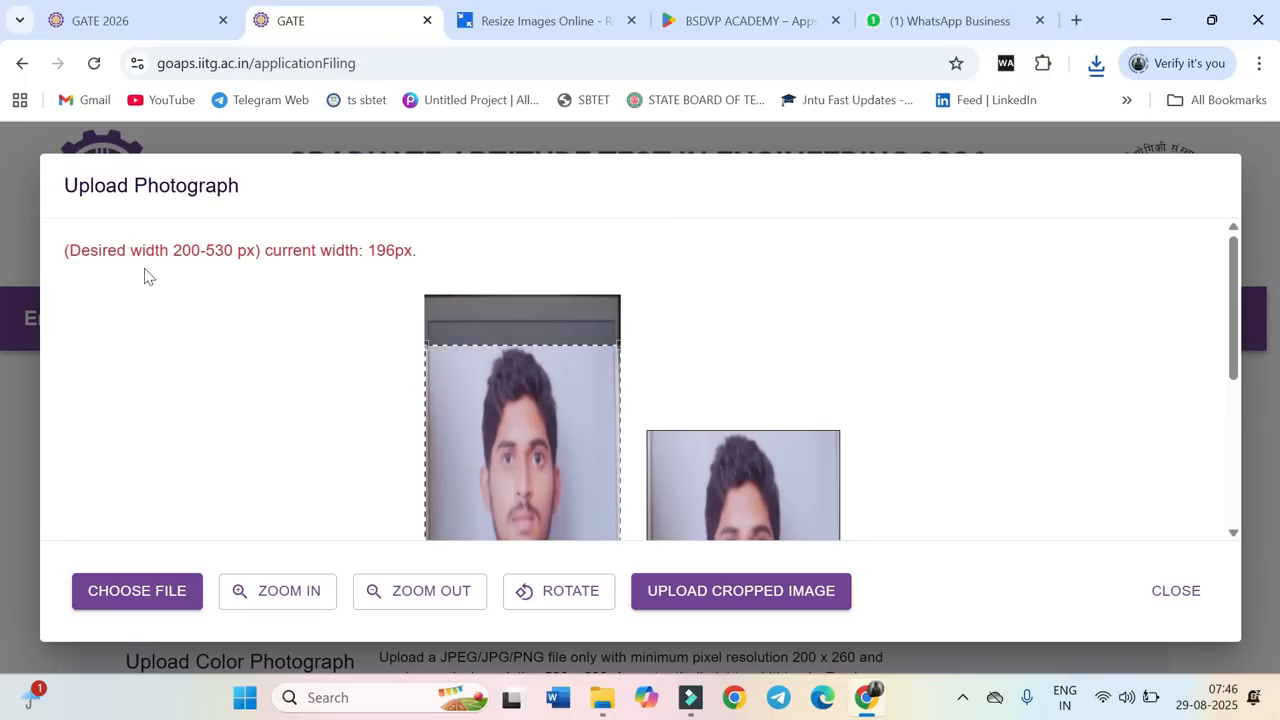
scroll(446, 286, down, 3)
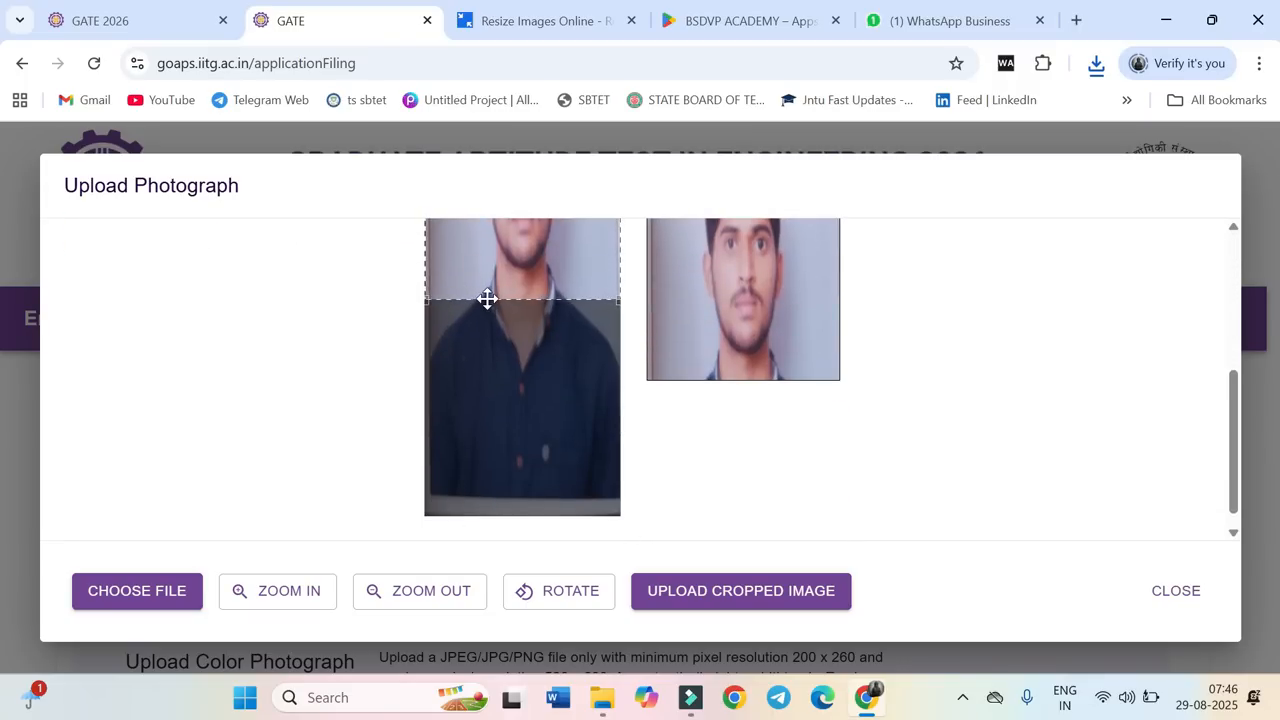
drag(424, 300, 417, 308)
scroll(508, 252, up, 1)
click(507, 12)
scroll(606, 309, up, 15)
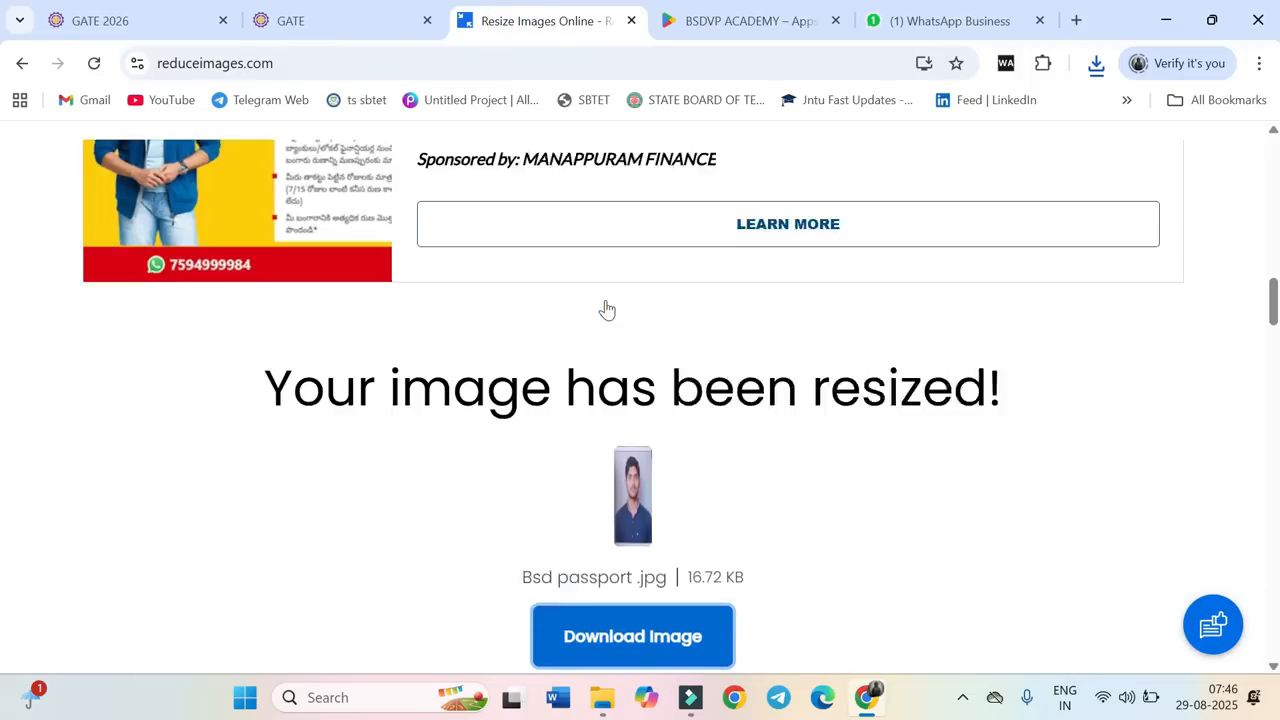
Step: Load the Bsd passport photo from the Desktop into ReduceImages
click(615, 222)
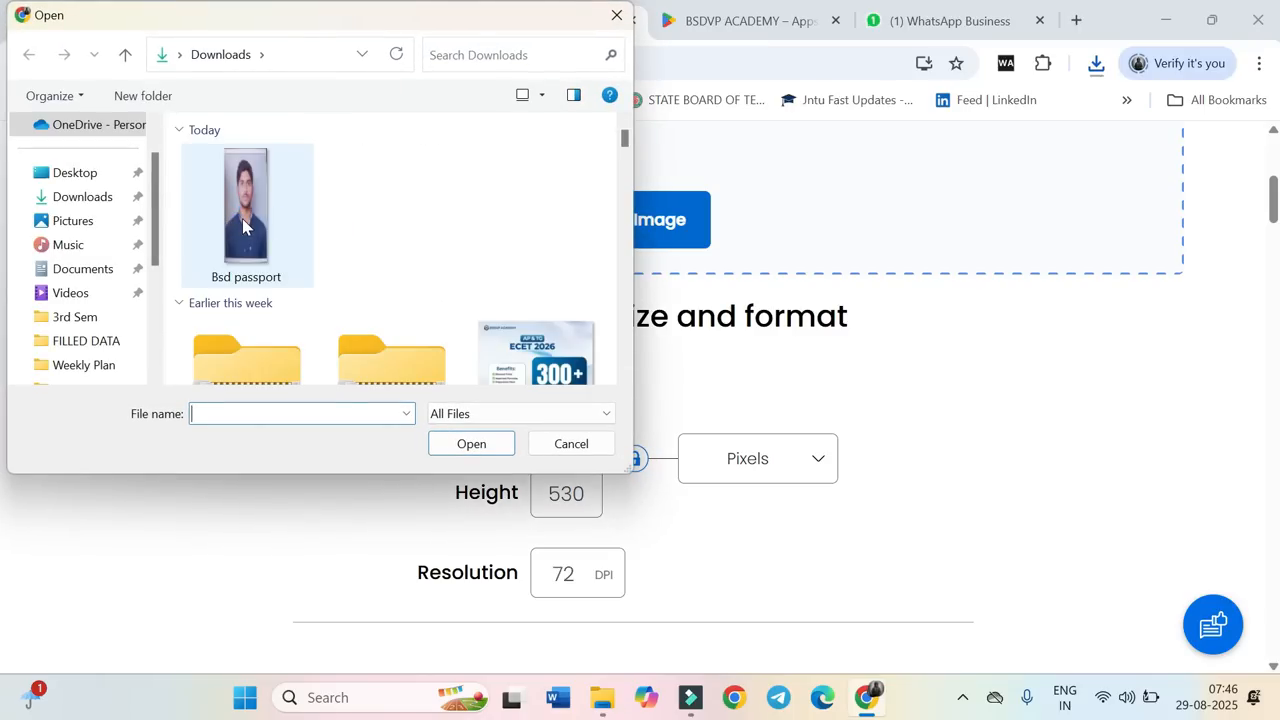
click(94, 171)
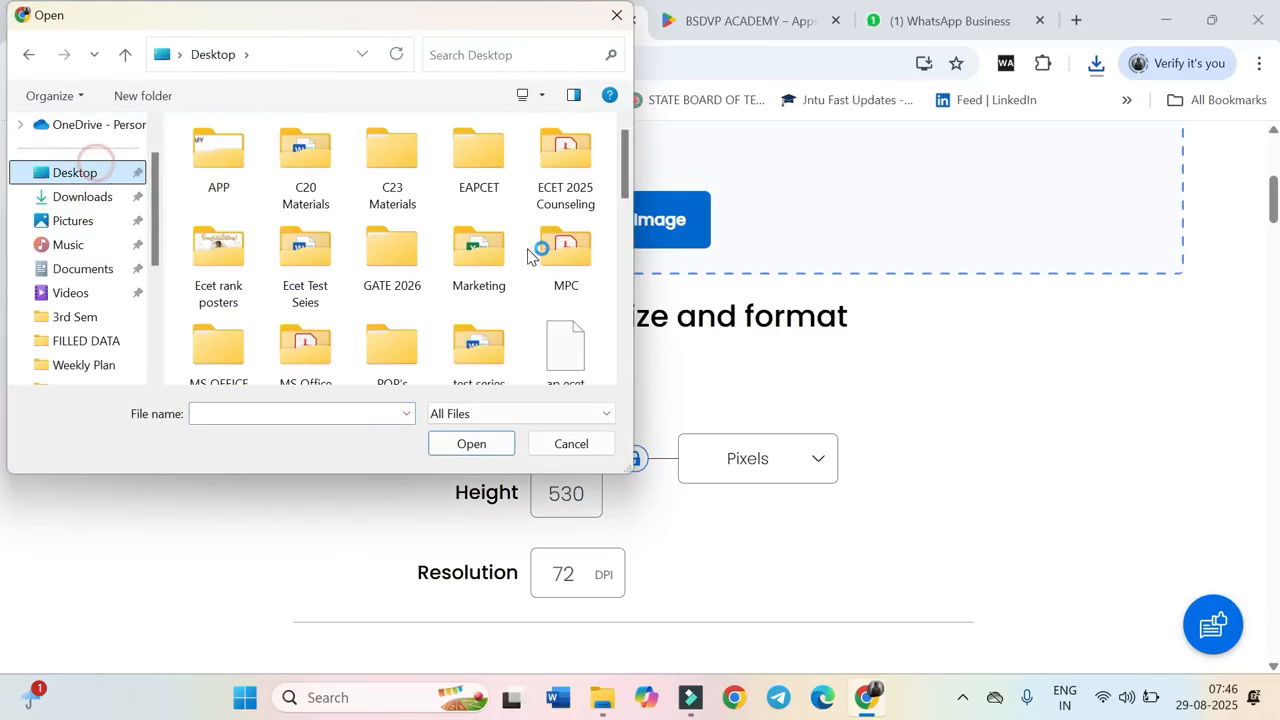
scroll(516, 255, down, 2)
double_click(400, 285)
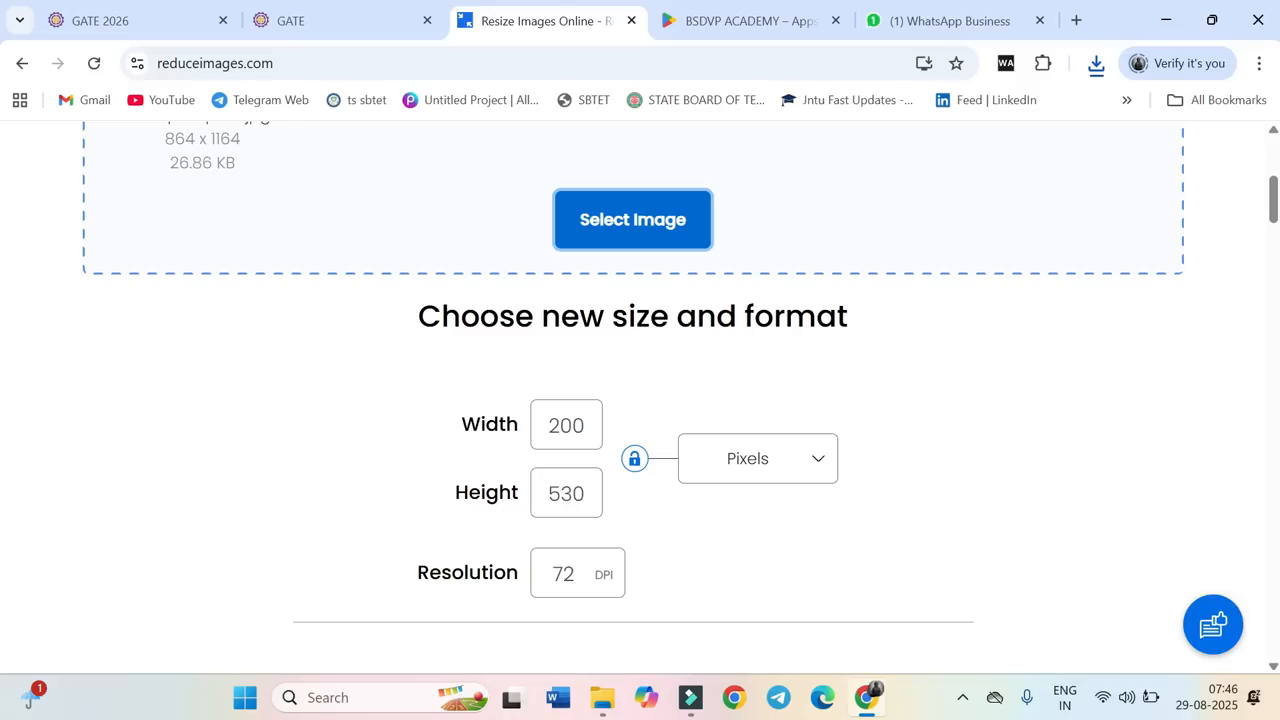
Step: Relock the aspect ratio so the size reads 200 × 269 pixels
click(634, 459)
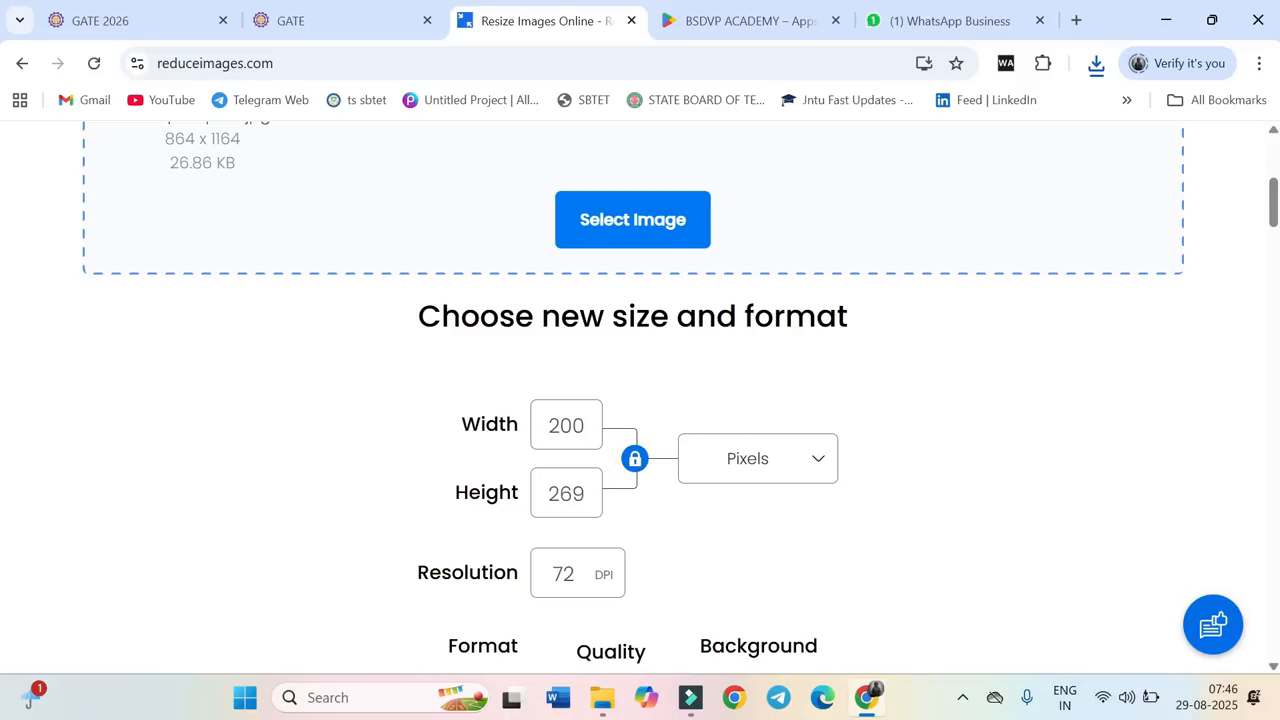
double_click(580, 495)
click(635, 457)
double_click(577, 488)
double_click(577, 488)
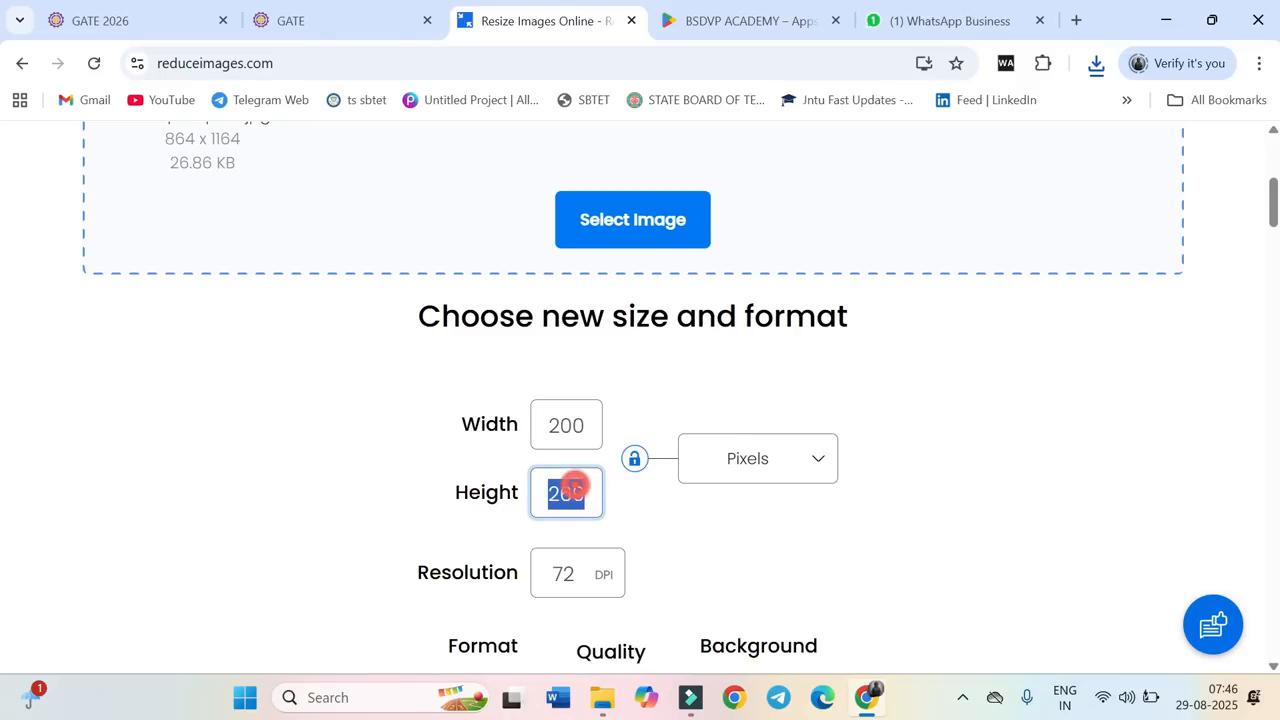
click(313, 8)
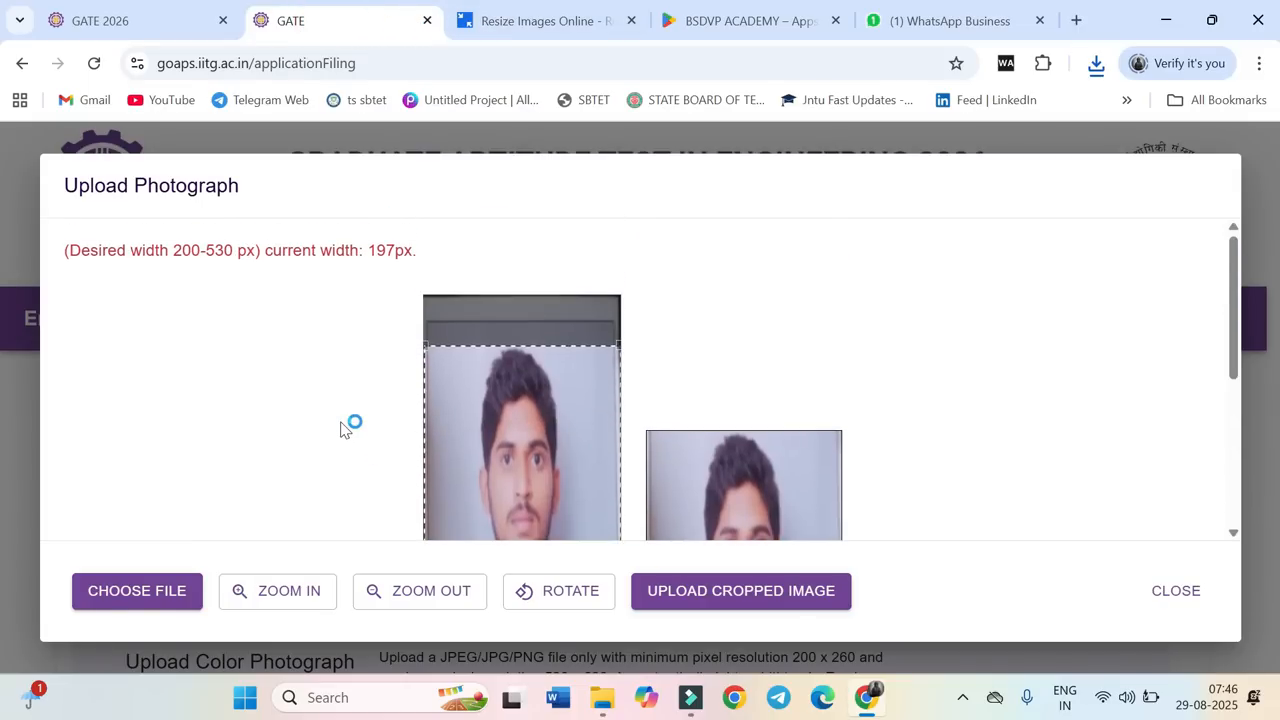
click(530, 20)
text(530)
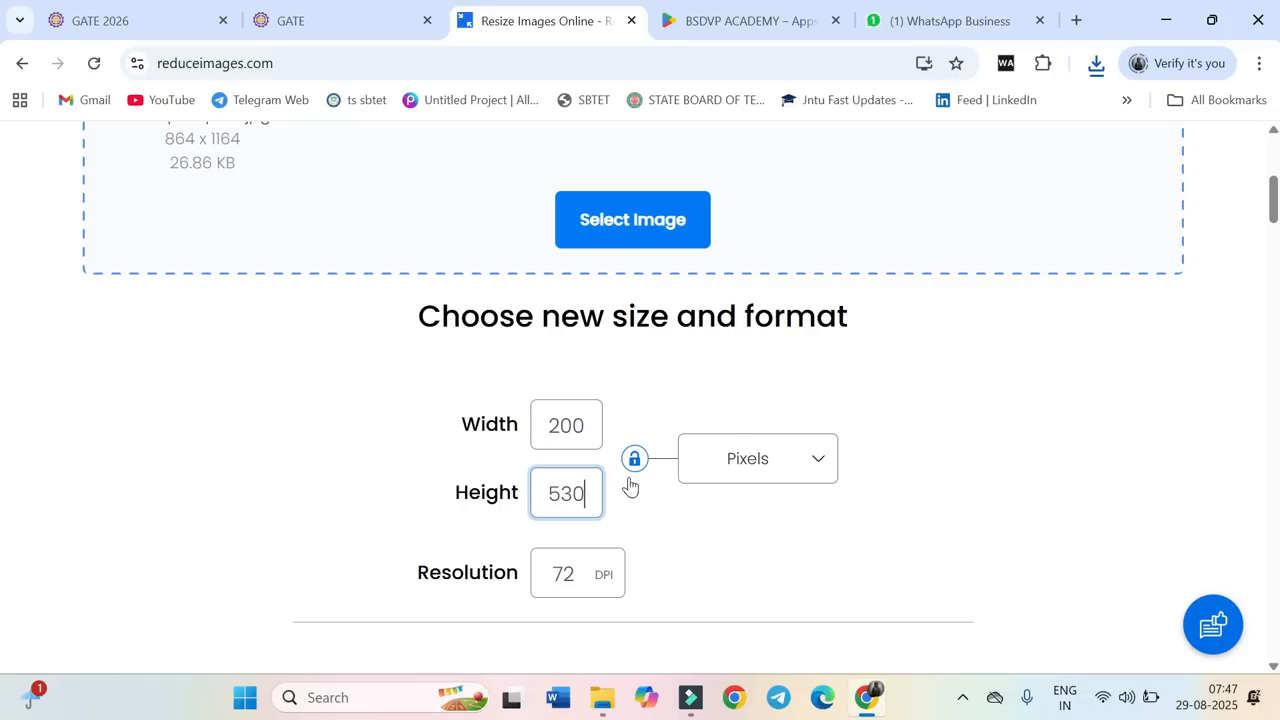
click(634, 459)
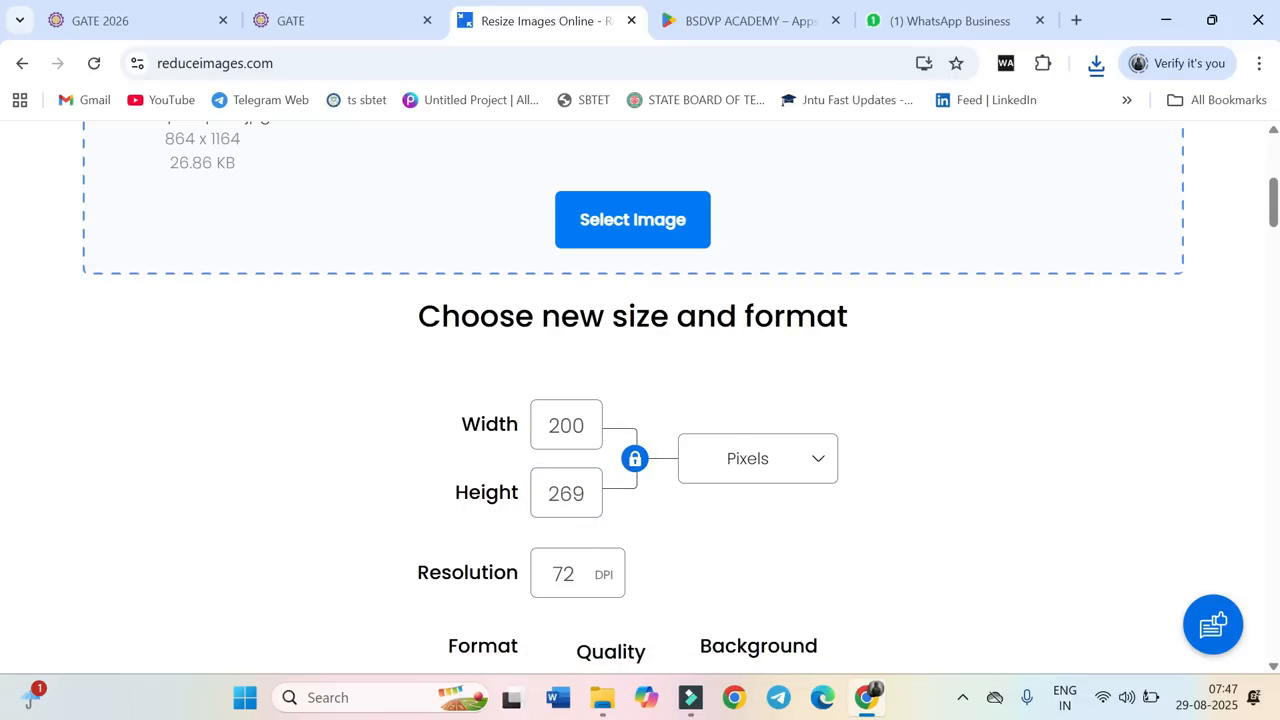
click(268, 8)
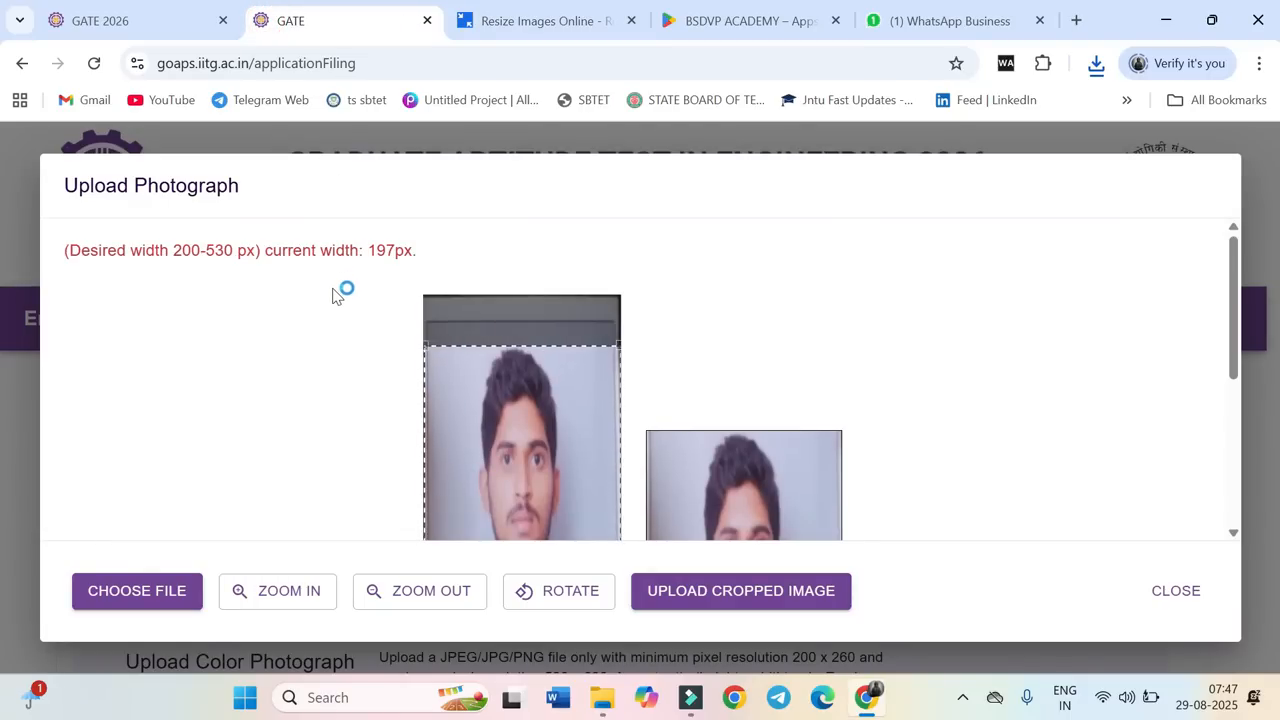
Step: Close the Upload Photograph dialog and read the photograph size requirements
scroll(370, 314, down, 2)
scroll(370, 314, down, 2)
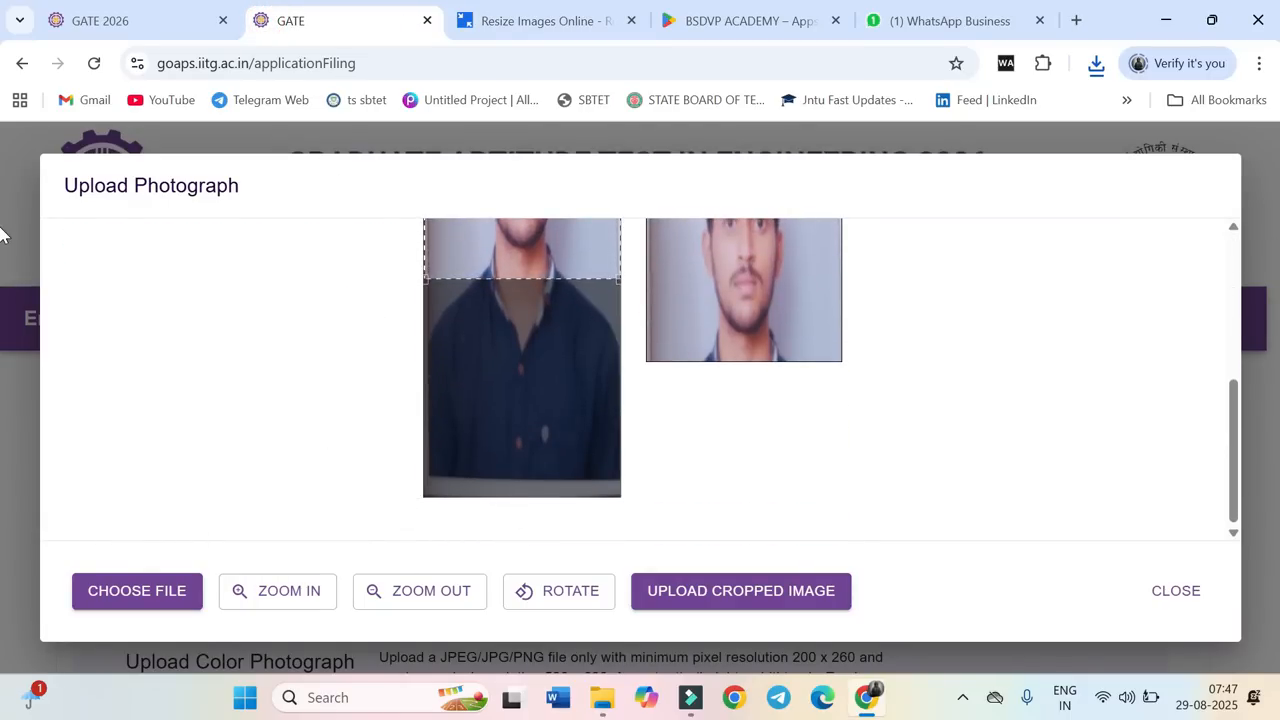
click(1165, 592)
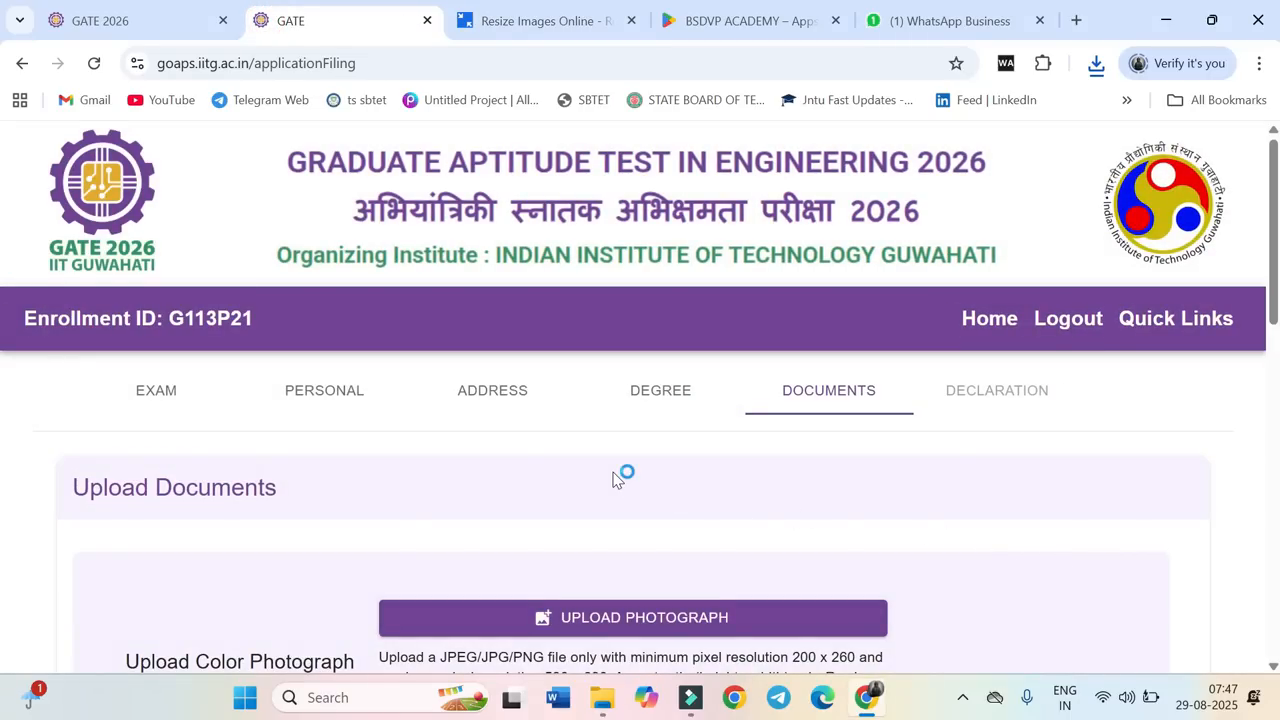
scroll(620, 477, down, 2)
scroll(707, 450, down, 1)
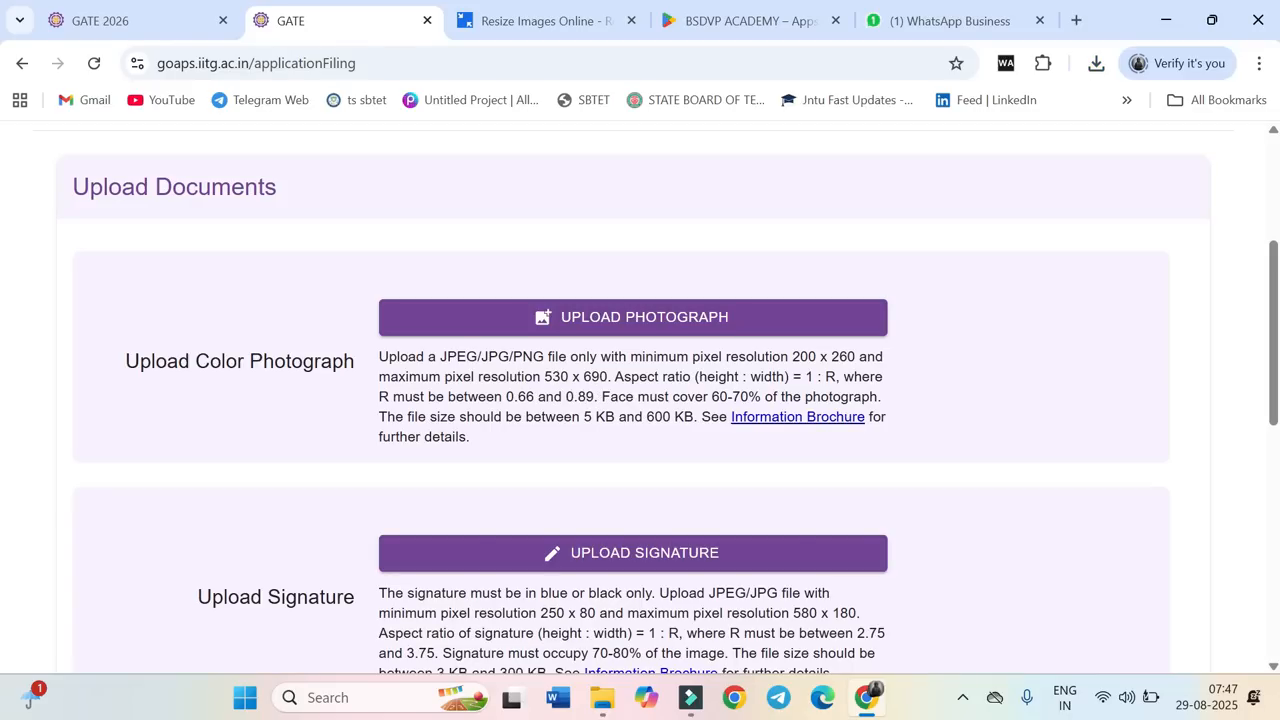
Step: Unlink width and height in the resizer, leaving the width field ready to edit
click(550, 20)
click(569, 424)
click(634, 458)
click(571, 428)
Step: Set the photo size to 530 × 690 pixels
key(ctrl+a)
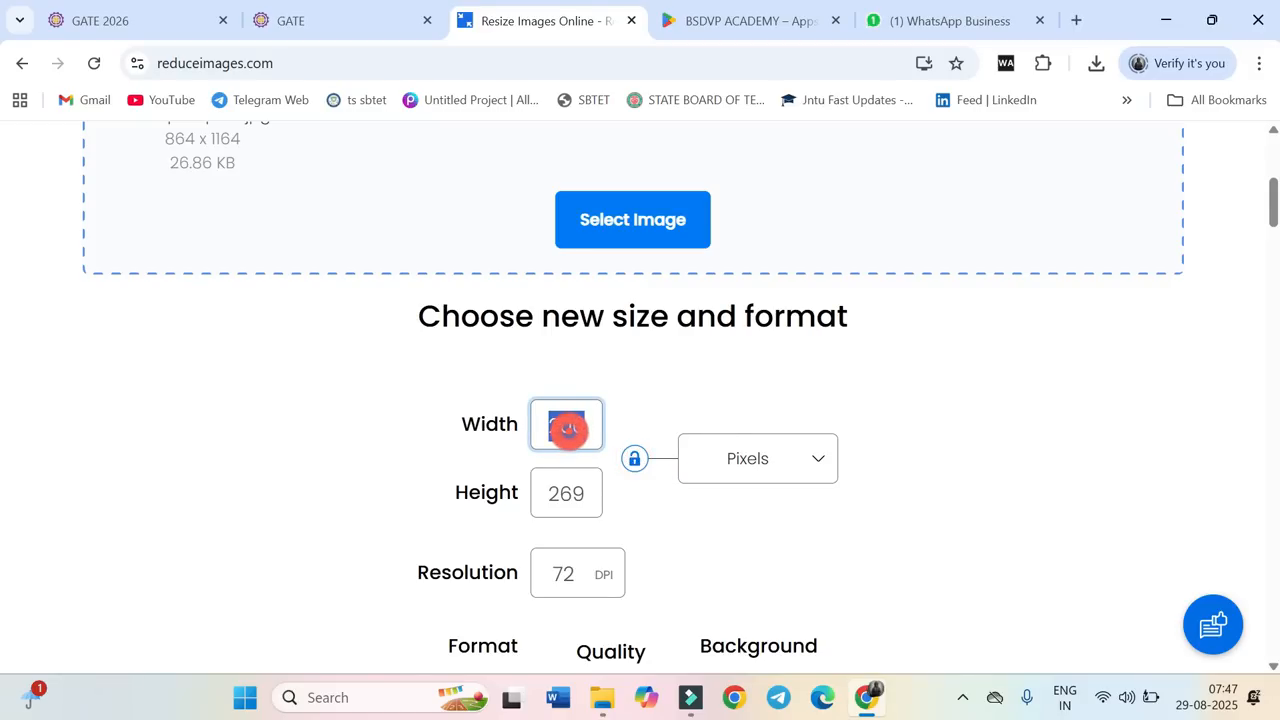
text(530)
key(Tab)
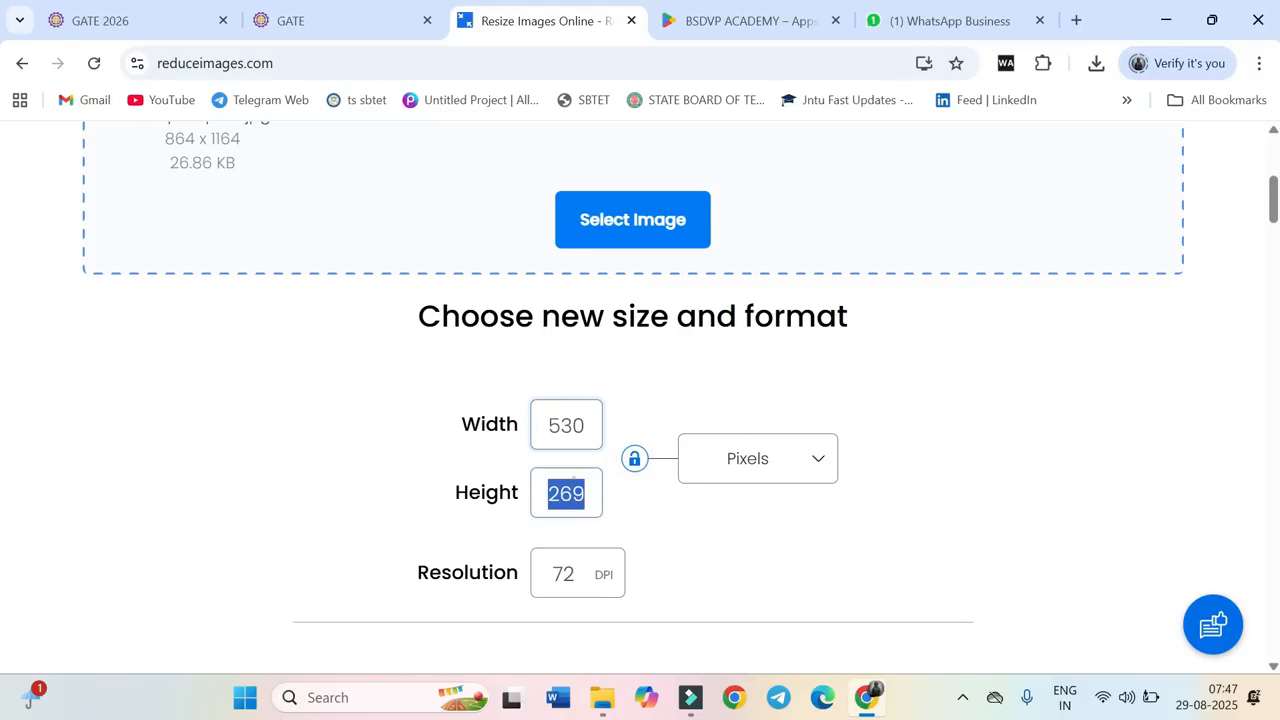
click(285, 16)
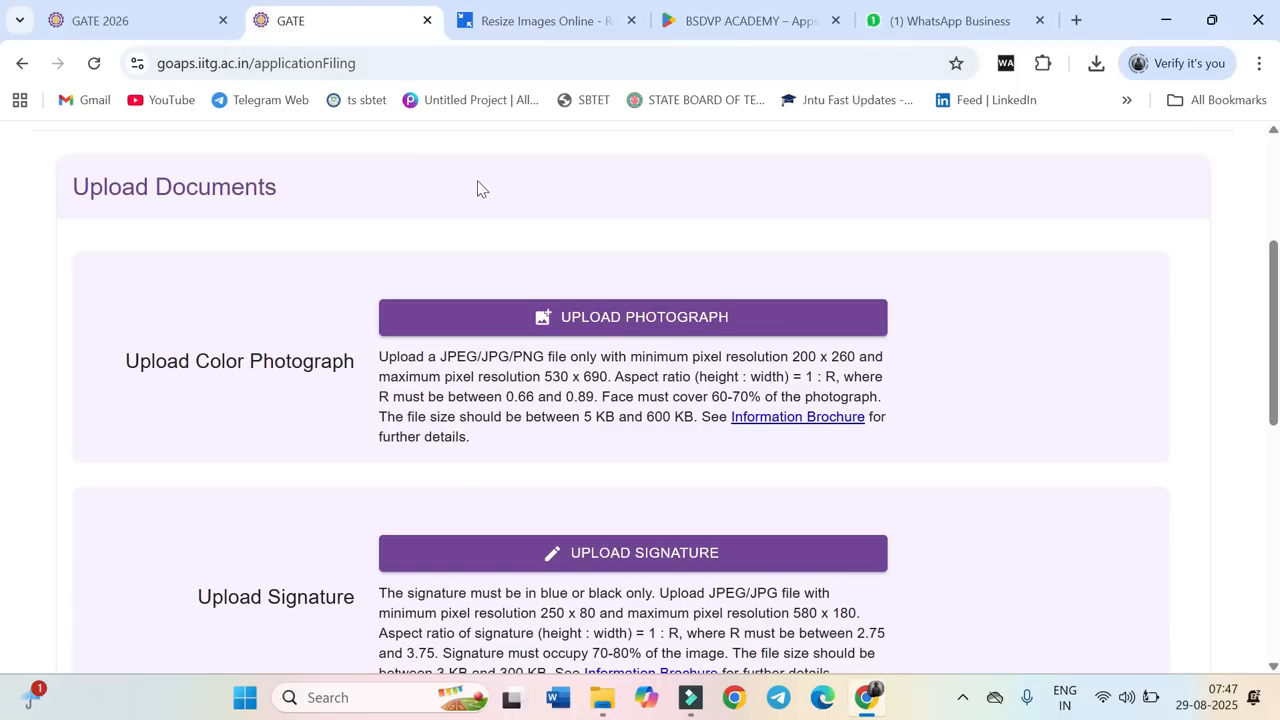
click(520, 22)
text(690)
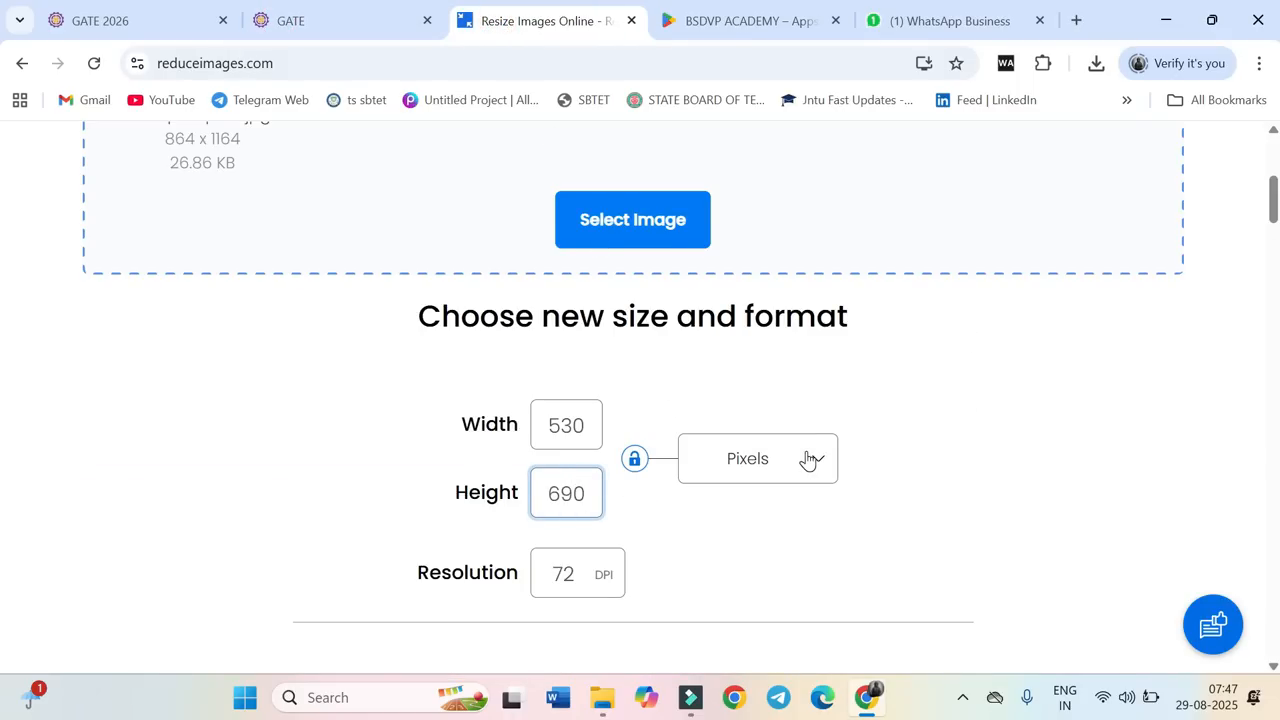
Step: Resize the photo and download the 40.57 KB result
scroll(800, 460, down, 6)
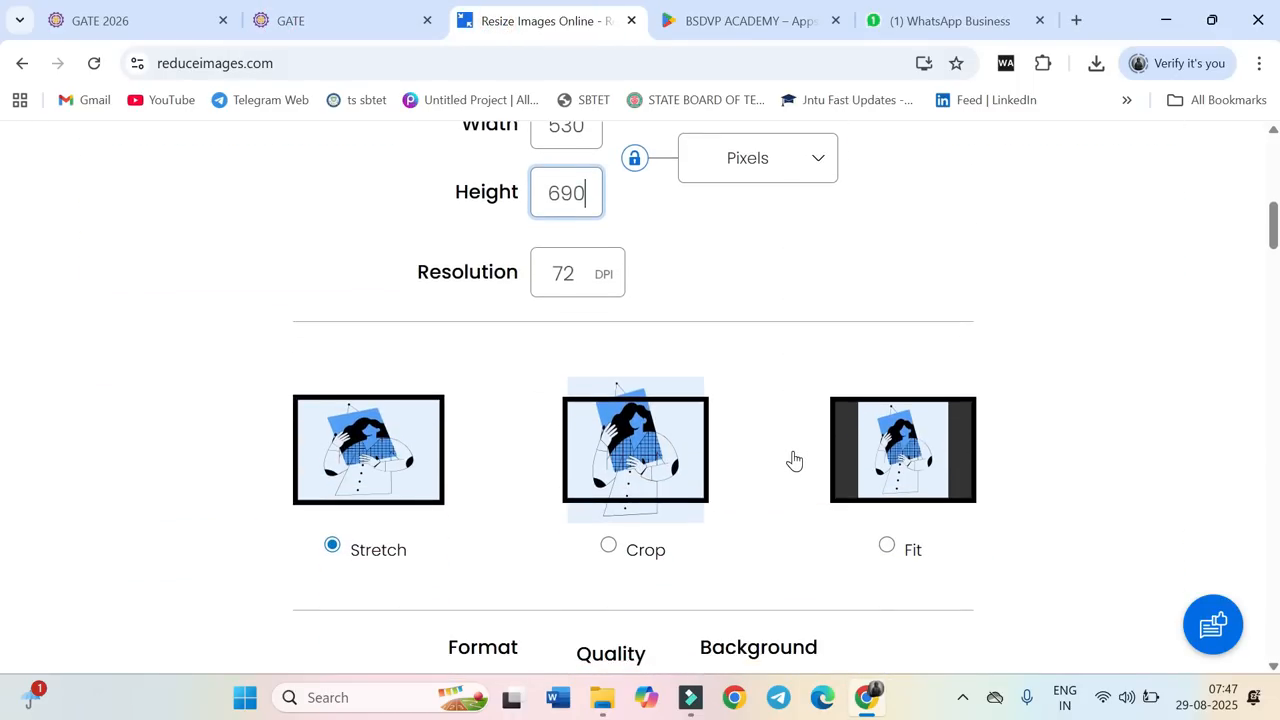
click(686, 402)
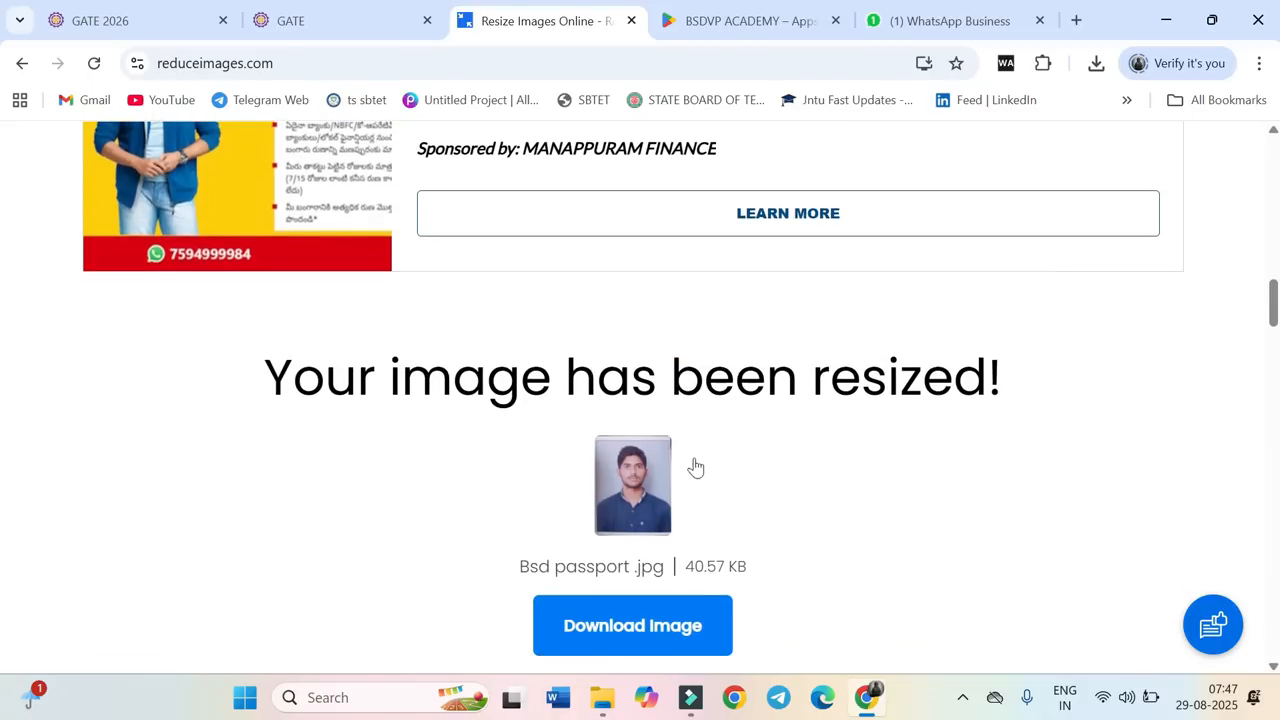
click(666, 626)
click(386, 14)
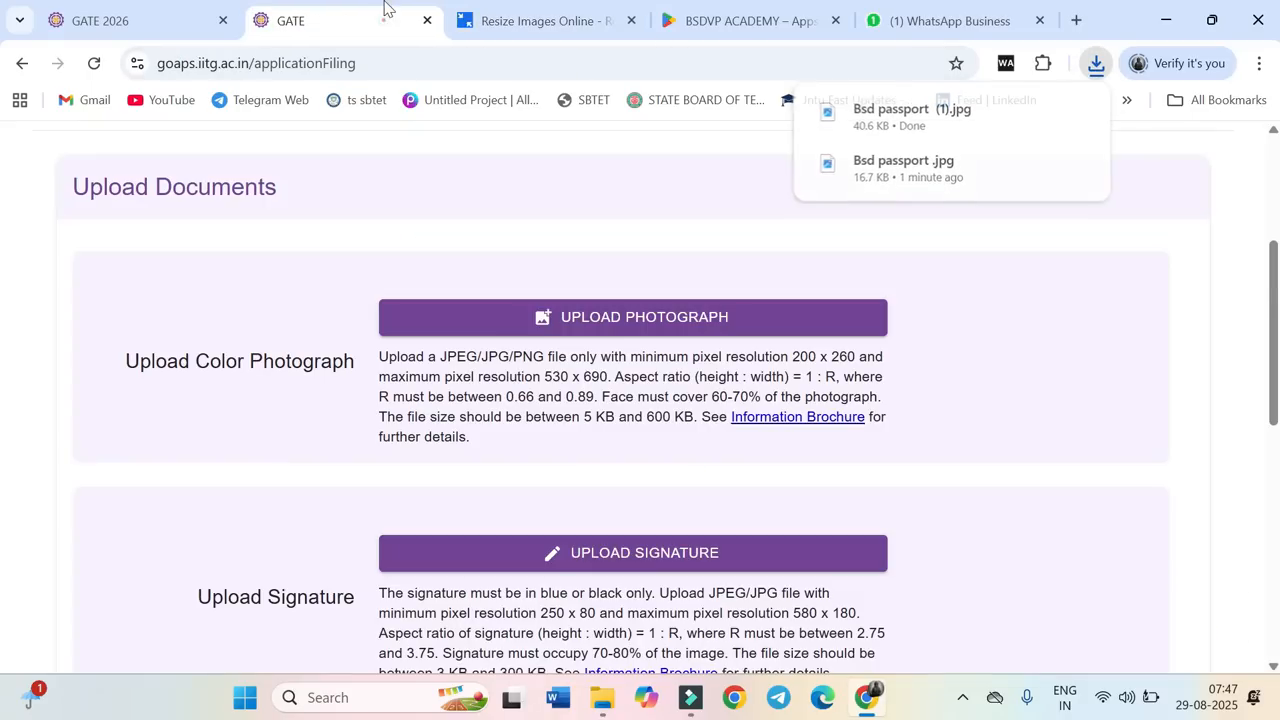
Step: Review the photo resolution limits, minimum 200 x 260 and the maximum resolution
drag(544, 377, 599, 377)
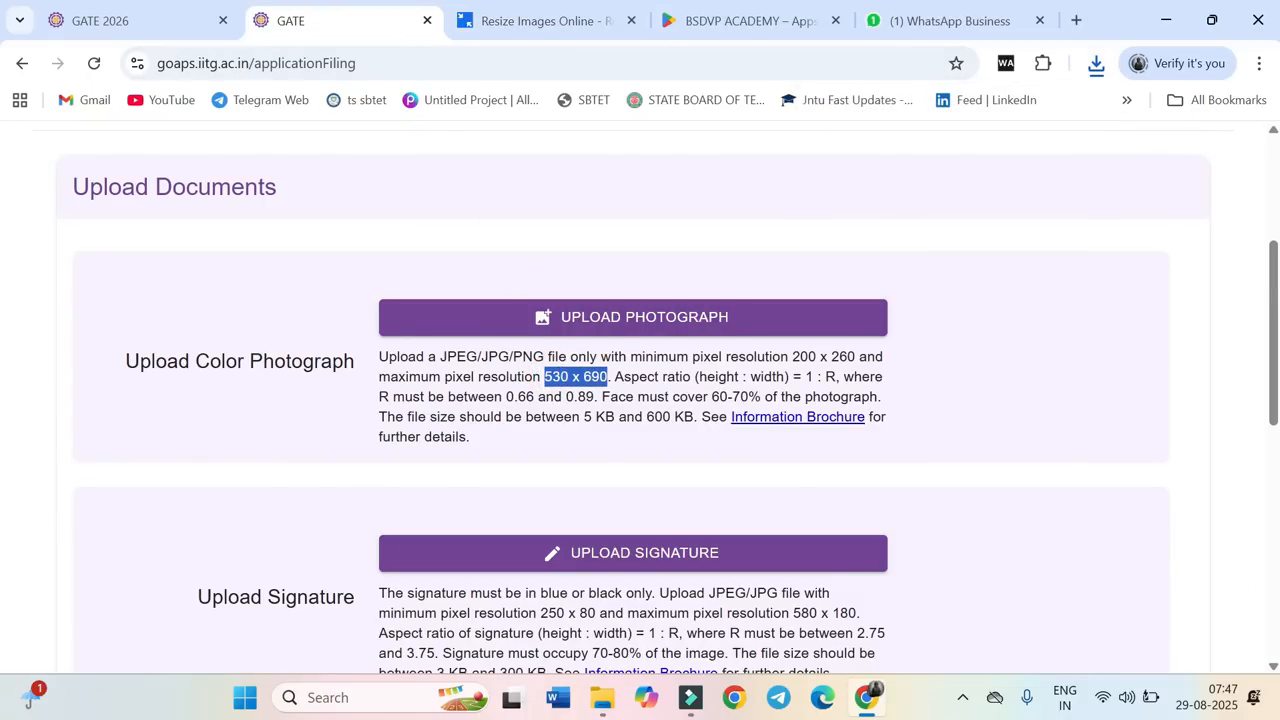
drag(790, 357, 856, 357)
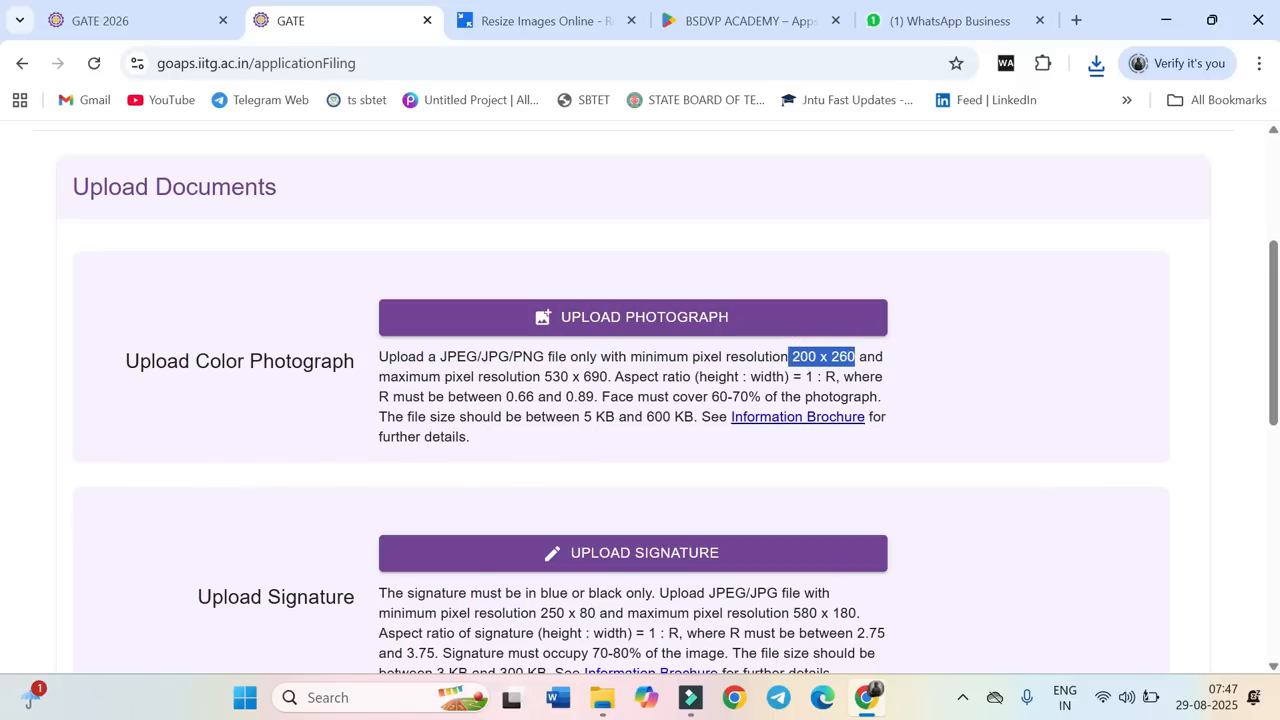
drag(390, 377, 611, 377)
scroll(612, 380, up, 3)
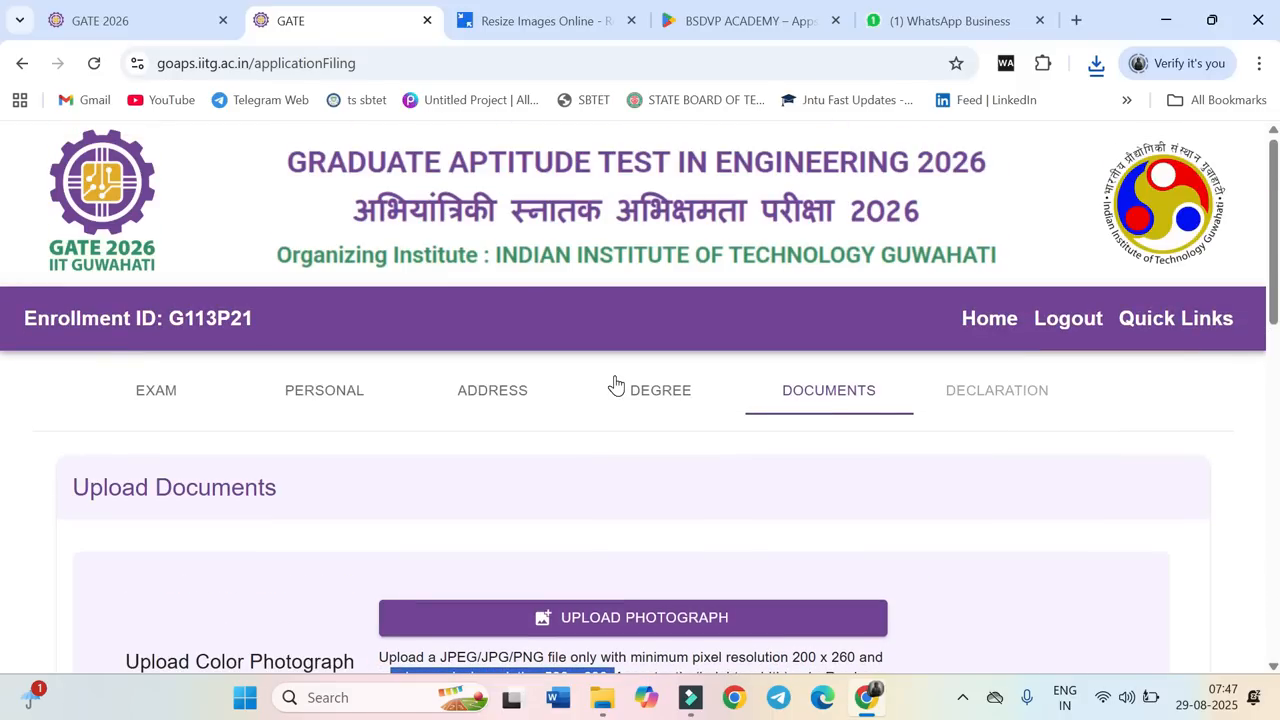
scroll(457, 423, down, 3)
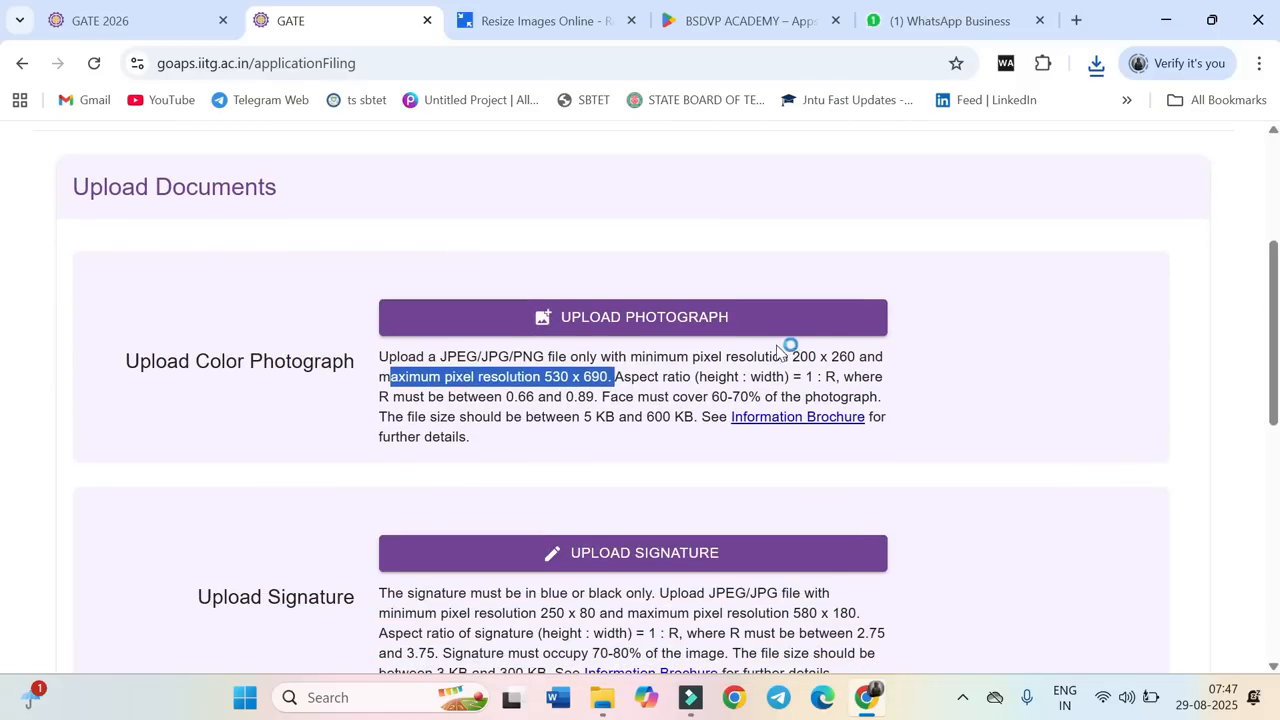
Step: Load the resized passport photo from Downloads into the cropper, showing a 329px width
click(668, 318)
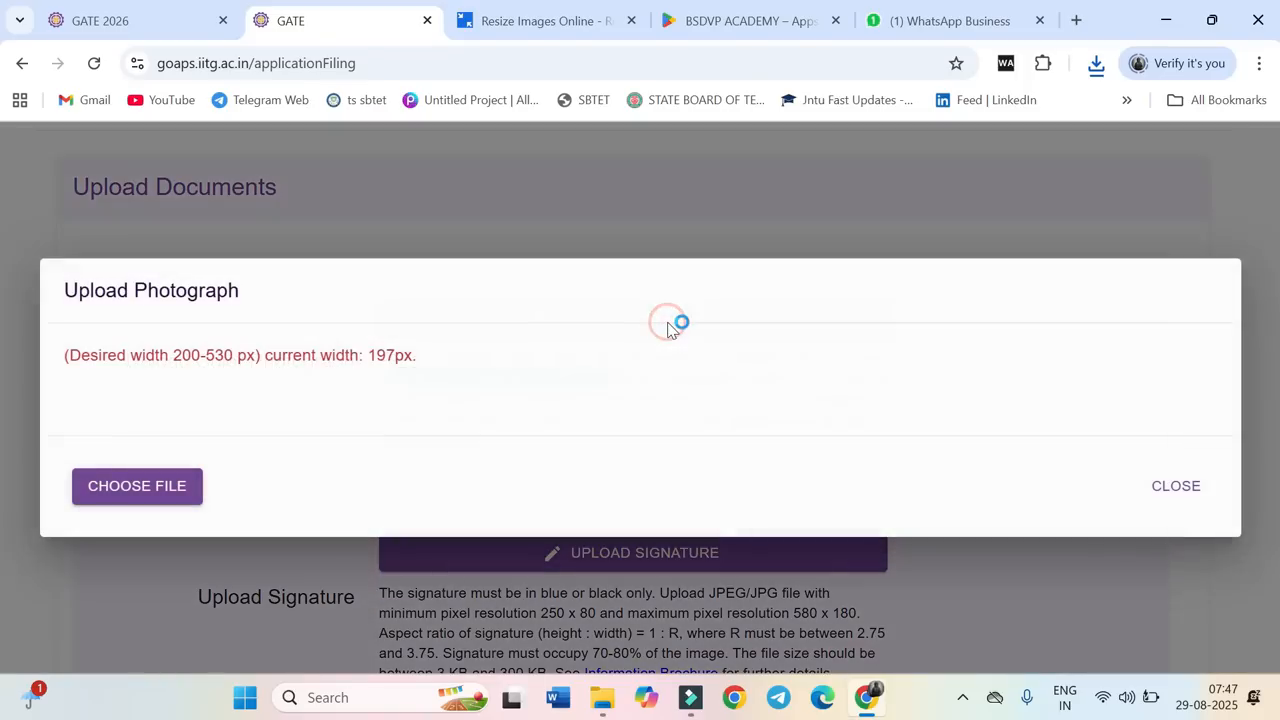
click(162, 483)
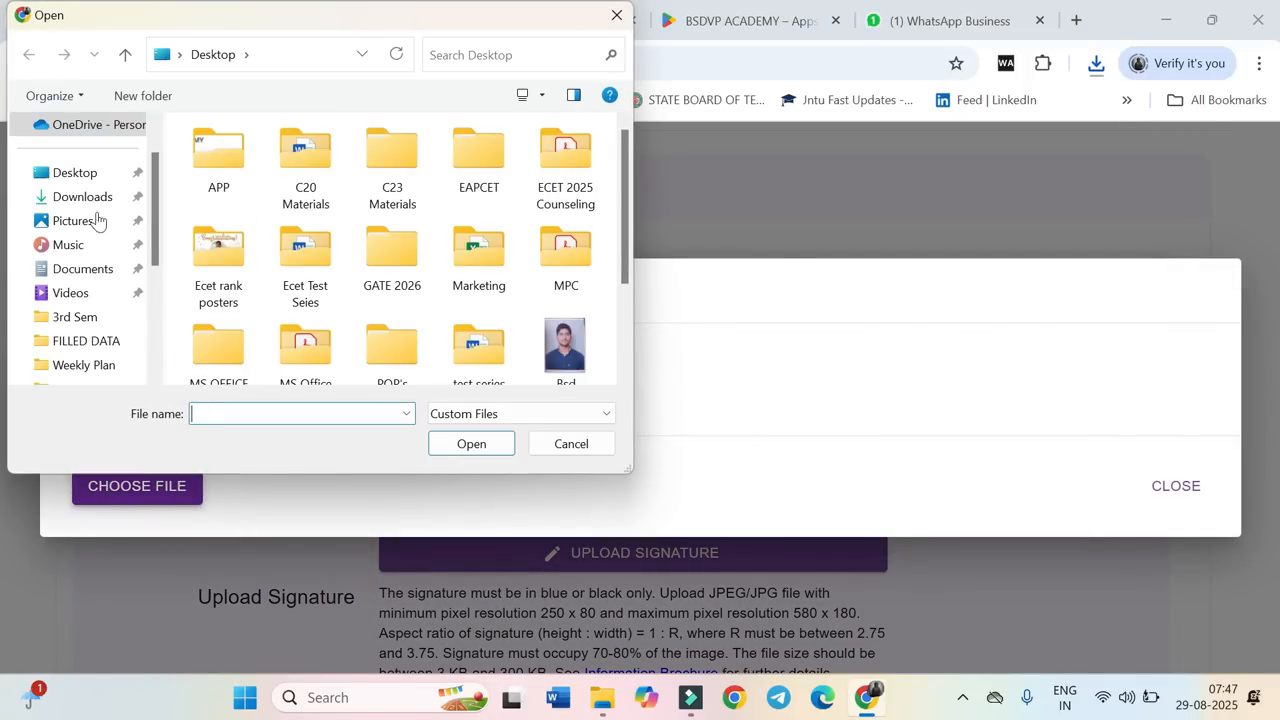
click(84, 198)
double_click(269, 217)
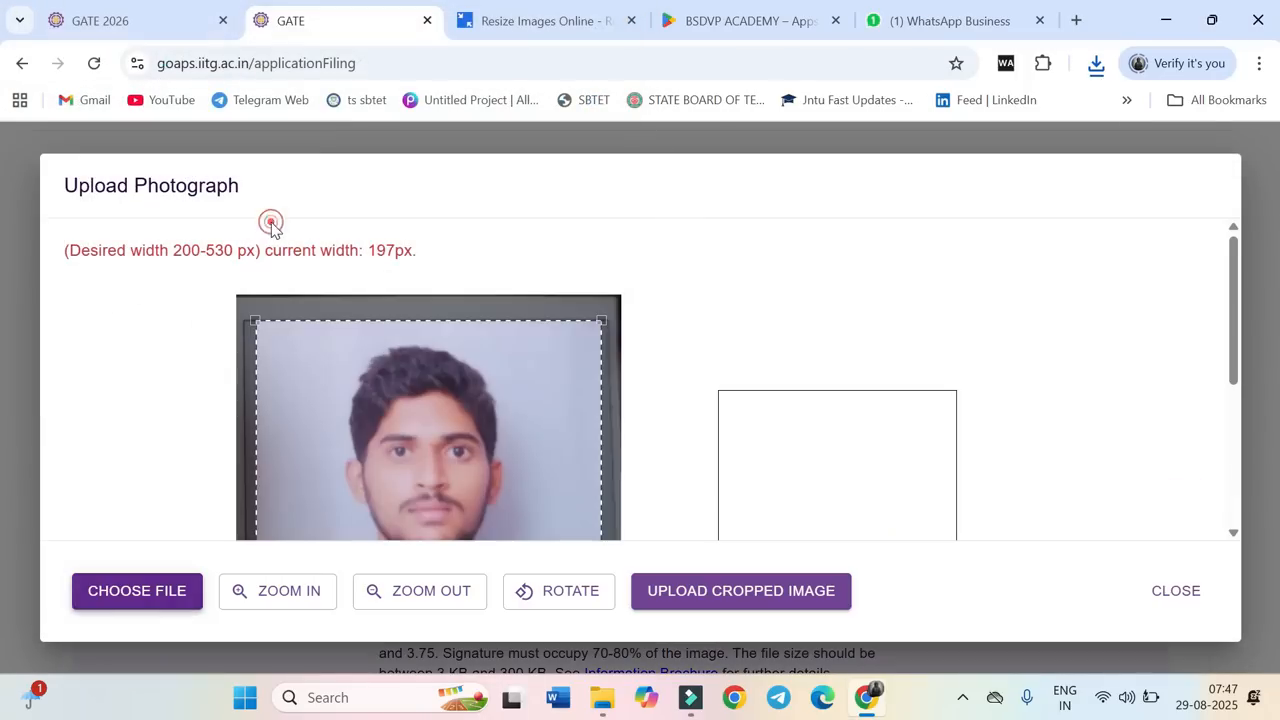
drag(72, 251, 260, 251)
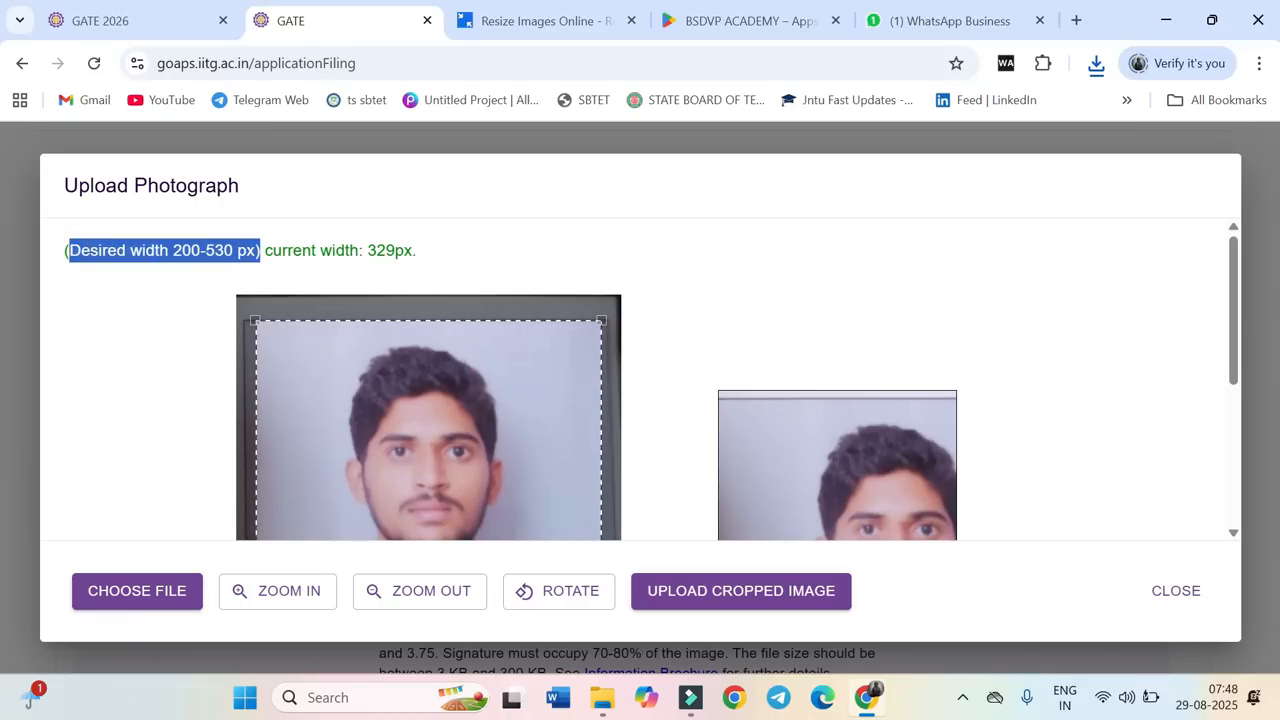
click(306, 251)
drag(319, 251, 440, 251)
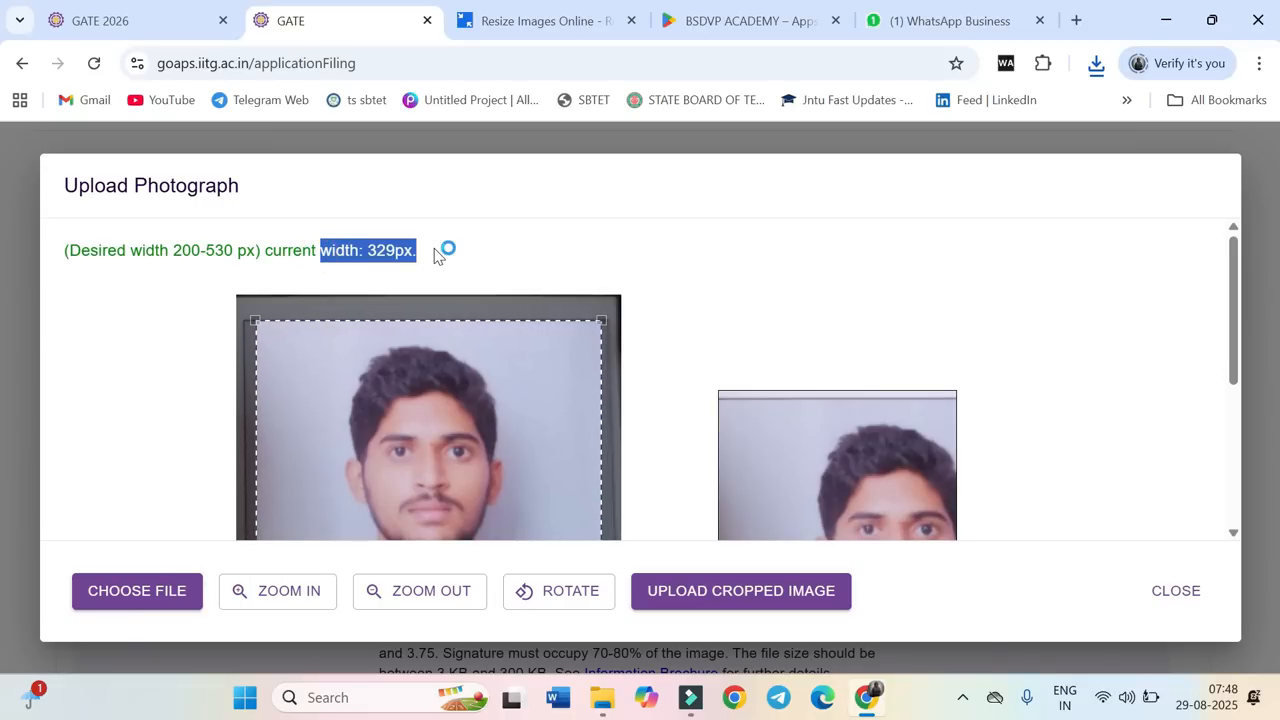
click(517, 260)
Step: Crop the photo to face and shoulders and upload it
scroll(440, 340, down, 3)
drag(440, 340, 617, 380)
scroll(646, 374, up, 3)
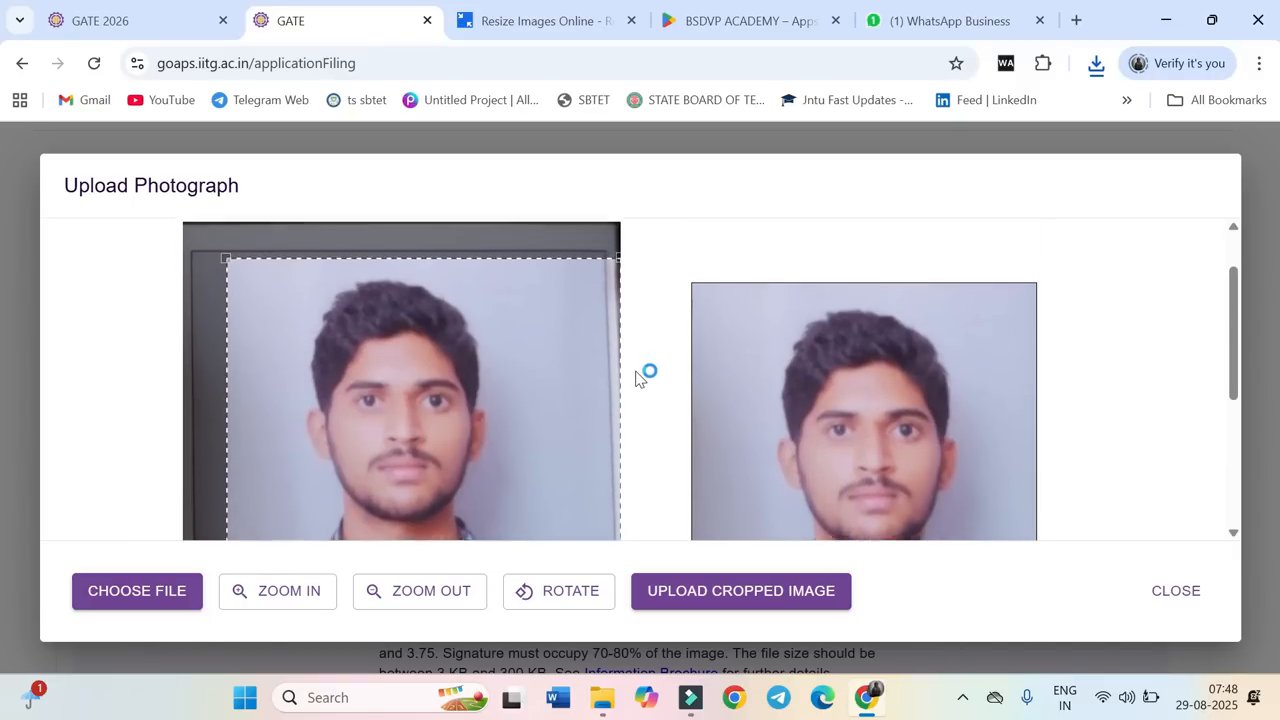
scroll(636, 378, down, 3)
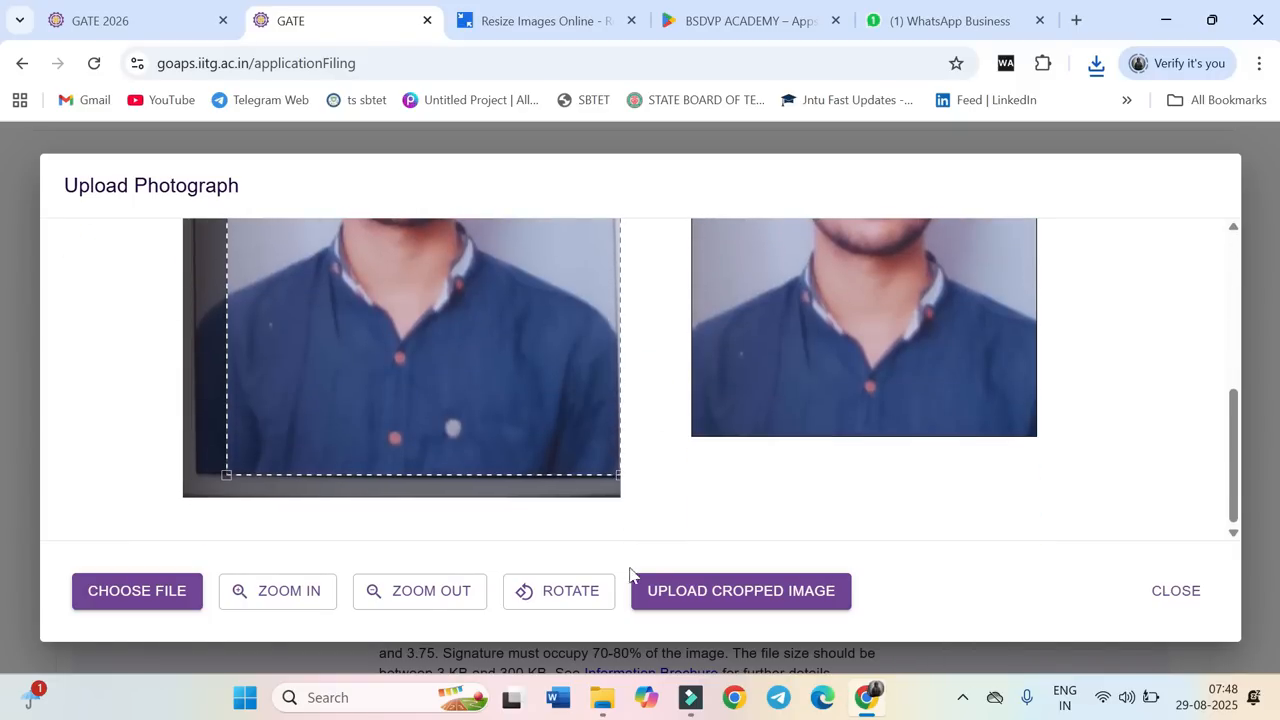
click(783, 594)
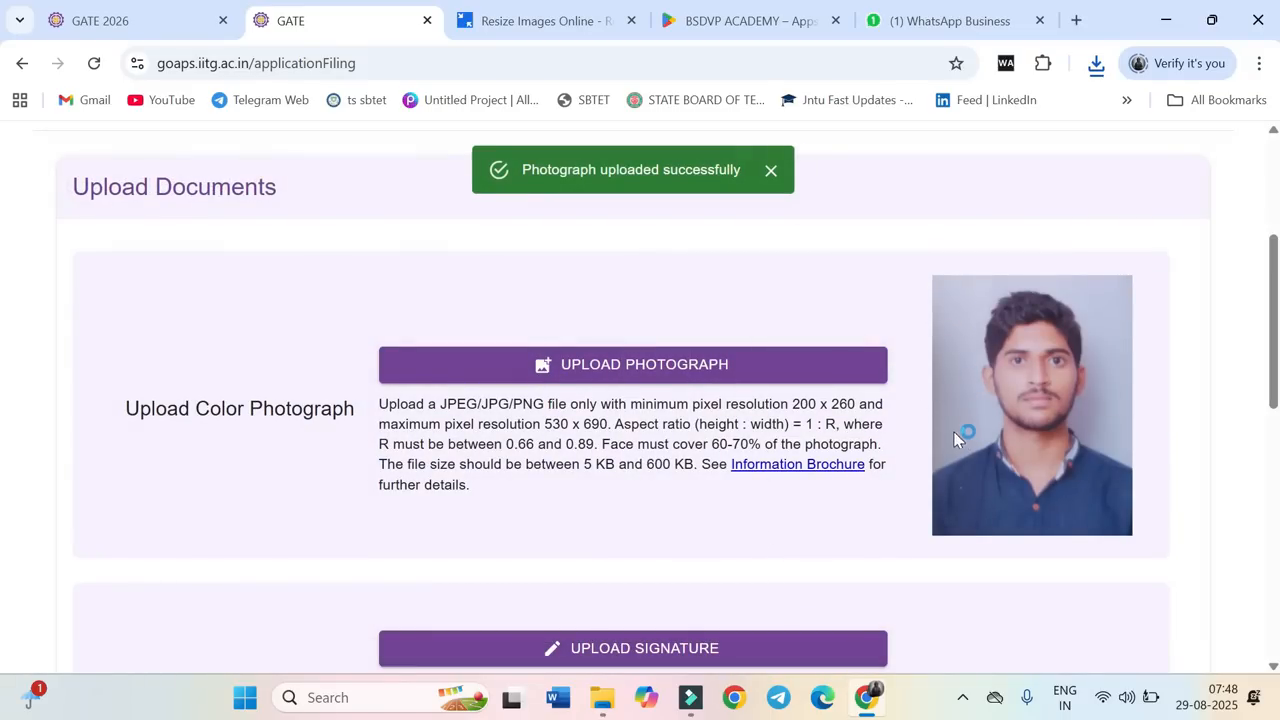
scroll(959, 437, down, 3)
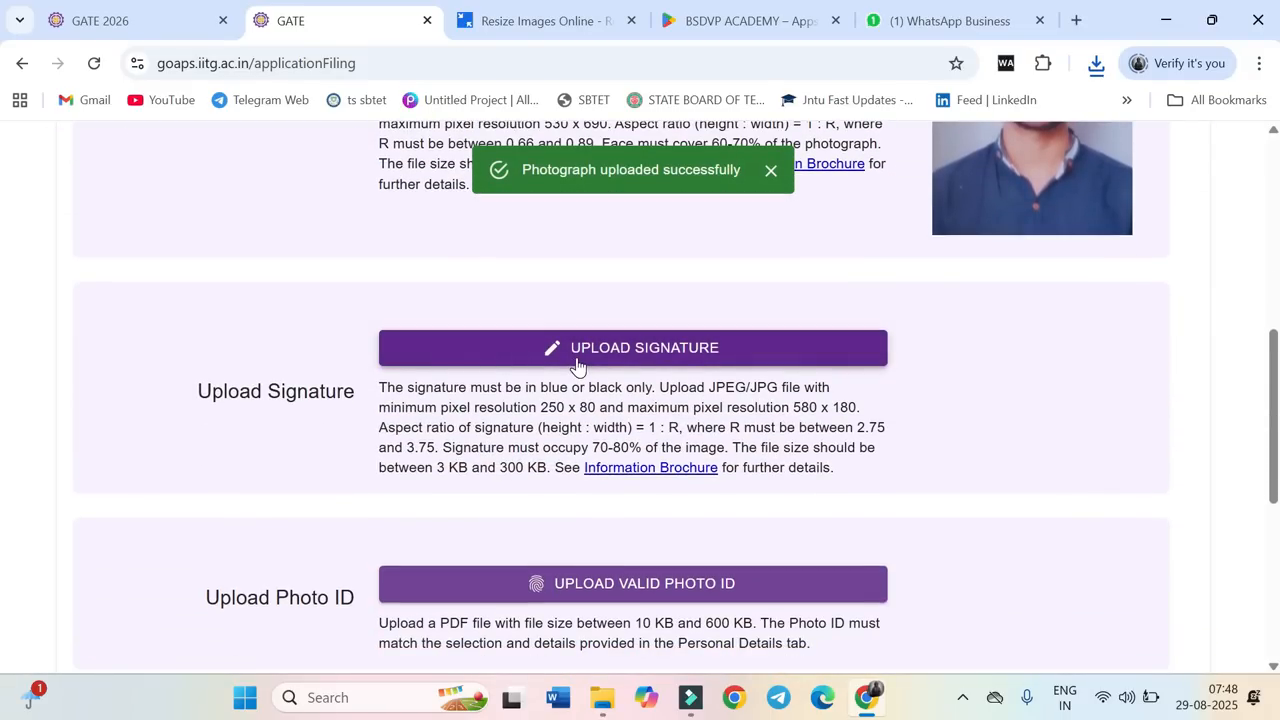
Step: Upload the bsd signature from the Desktop, cropped to cover the whole signature
click(577, 358)
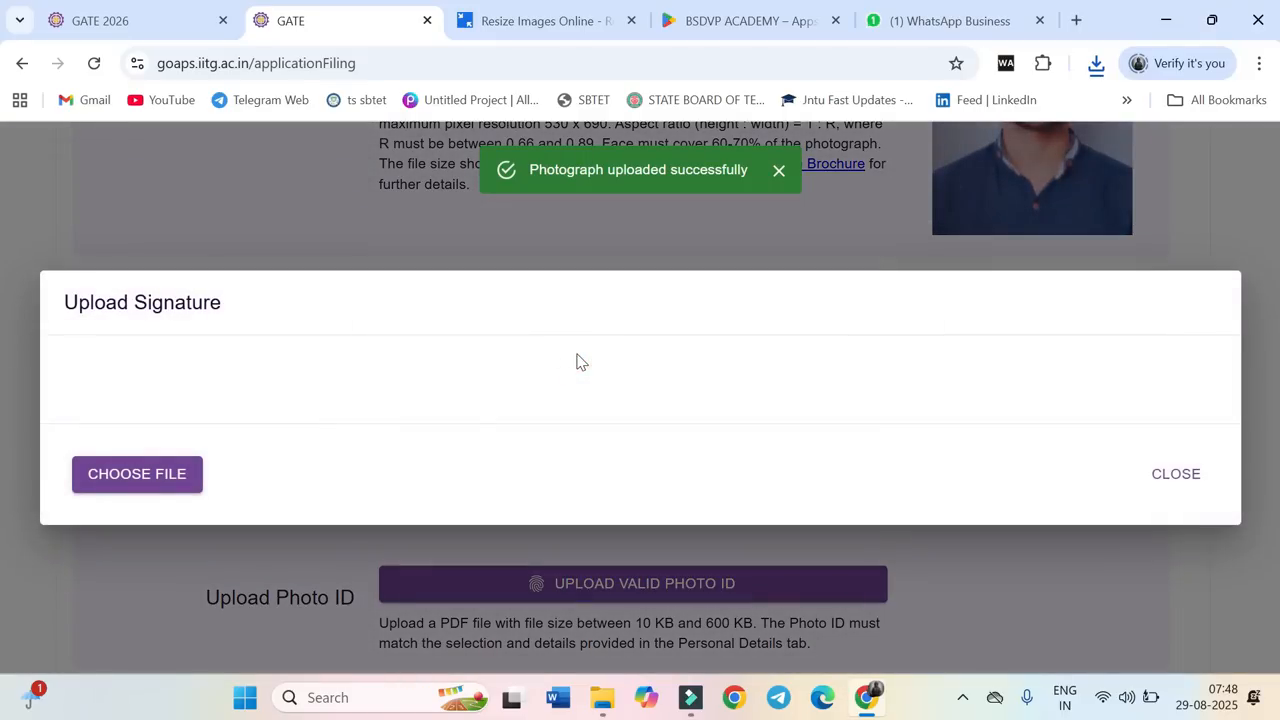
click(175, 482)
click(97, 180)
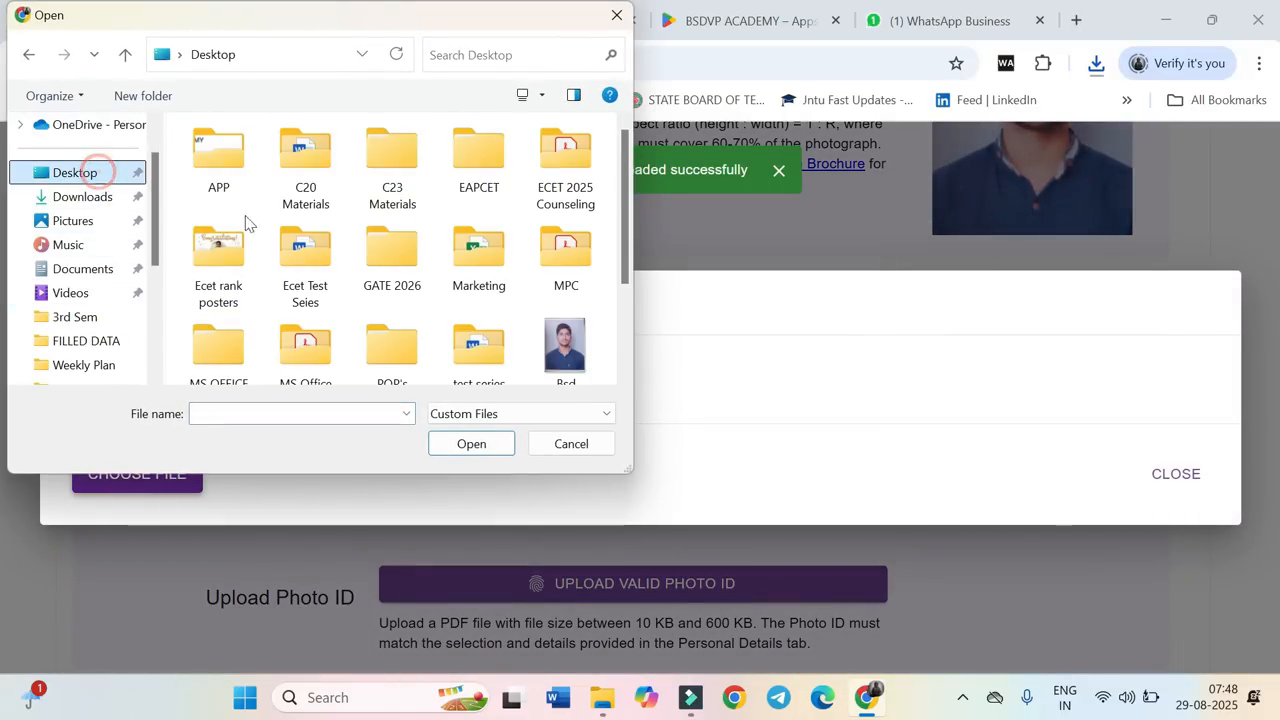
scroll(300, 240, down, 3)
click(228, 330)
double_click(228, 332)
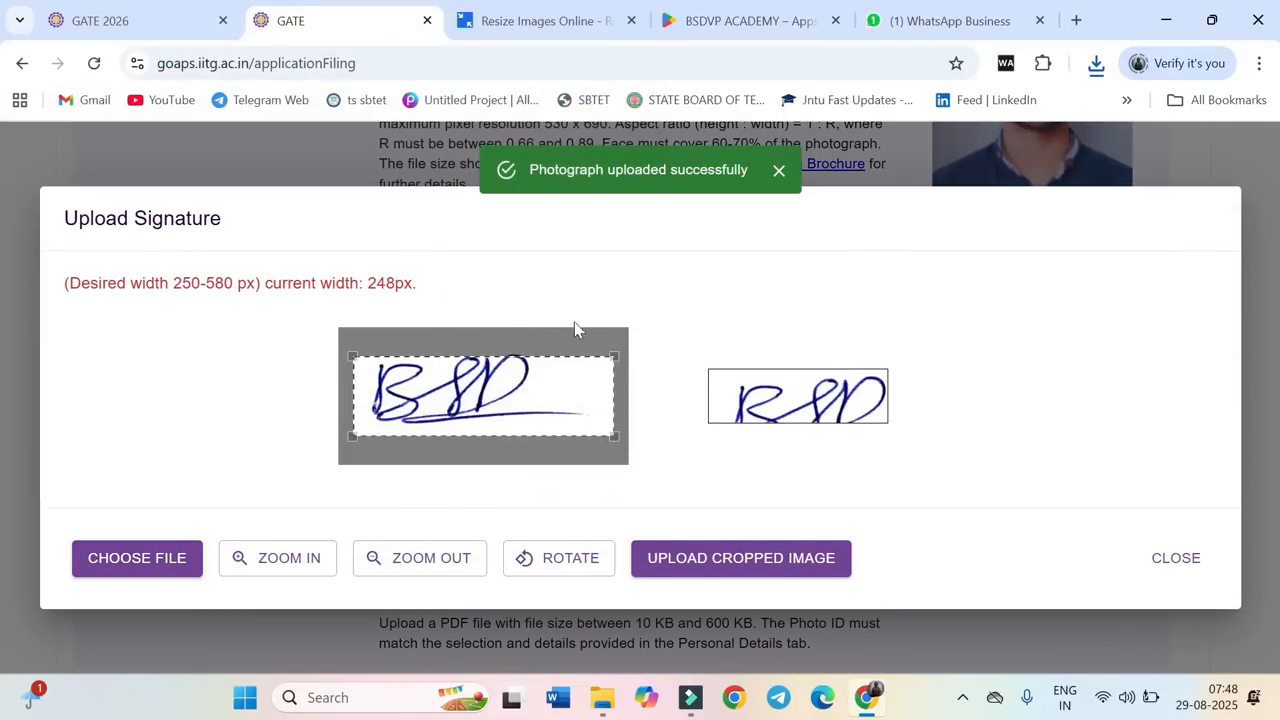
drag(533, 382, 510, 381)
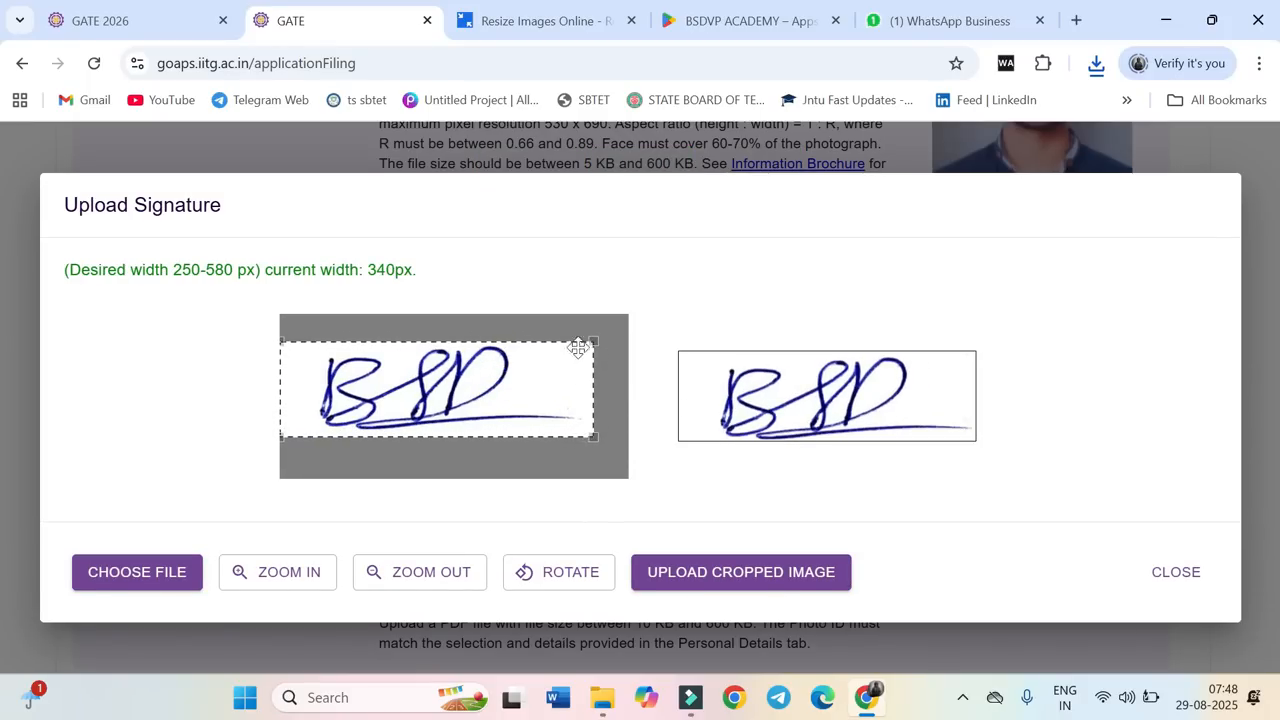
click(741, 584)
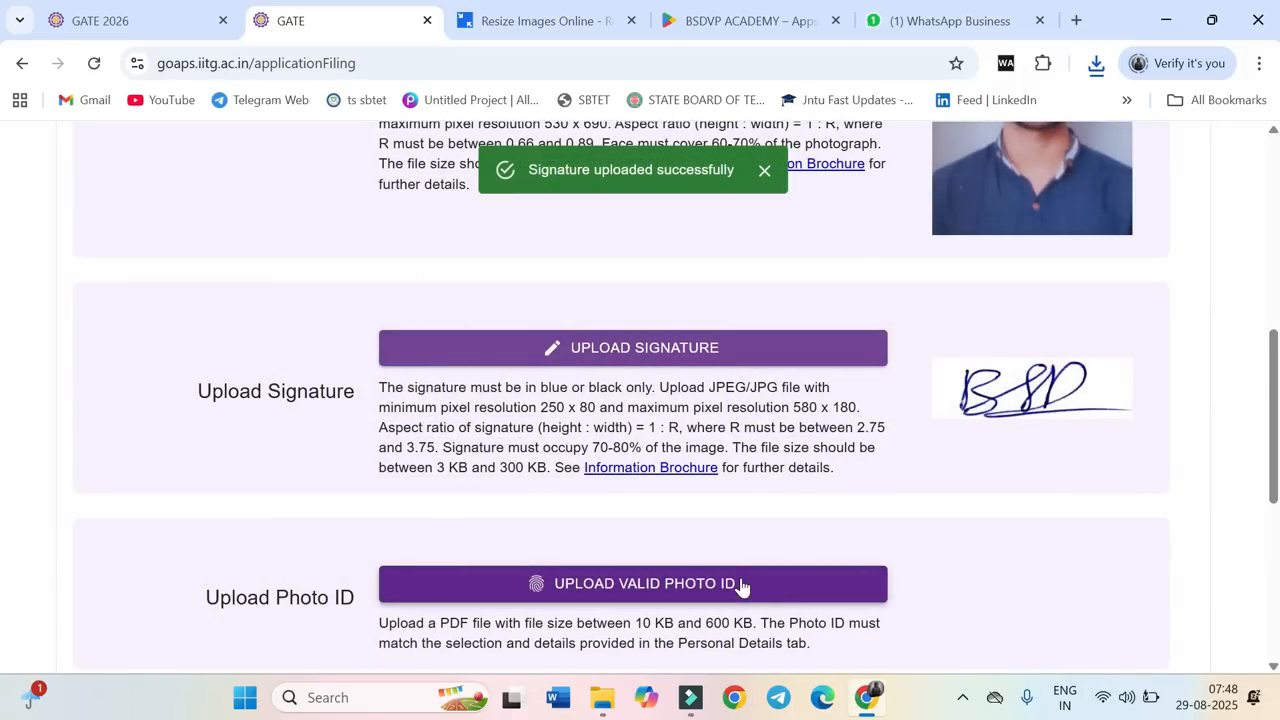
click(520, 14)
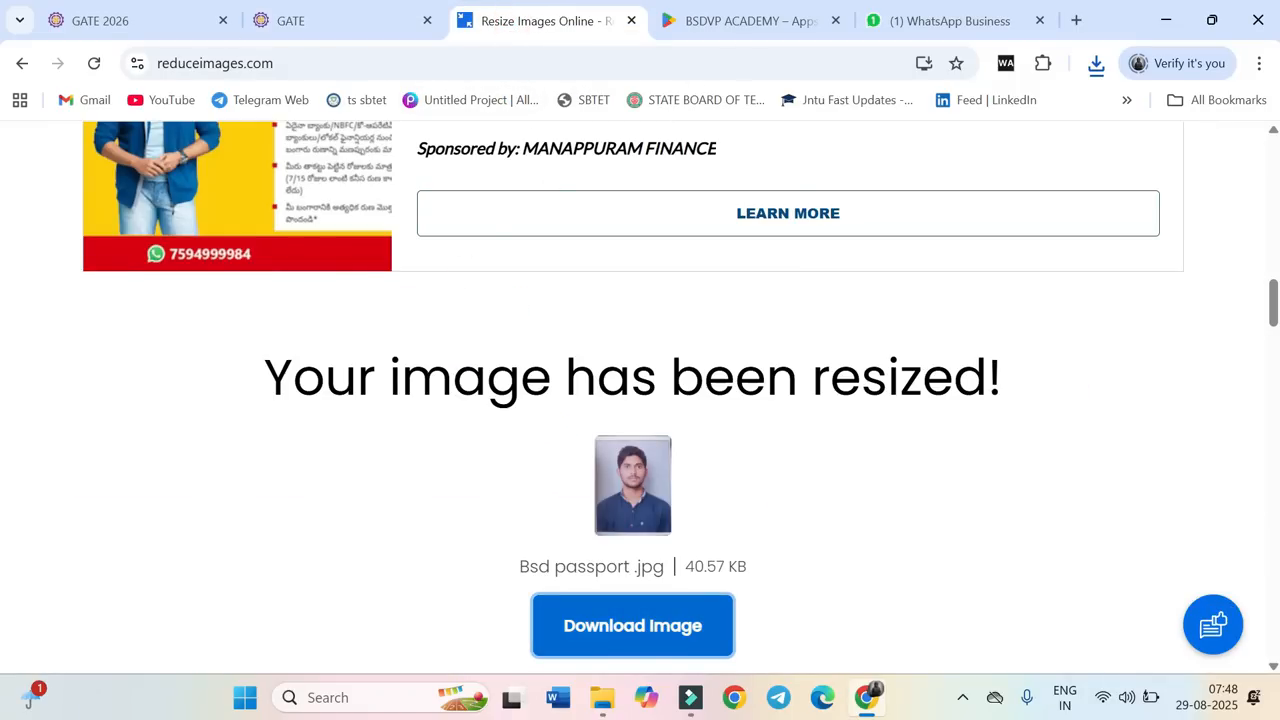
click(920, 18)
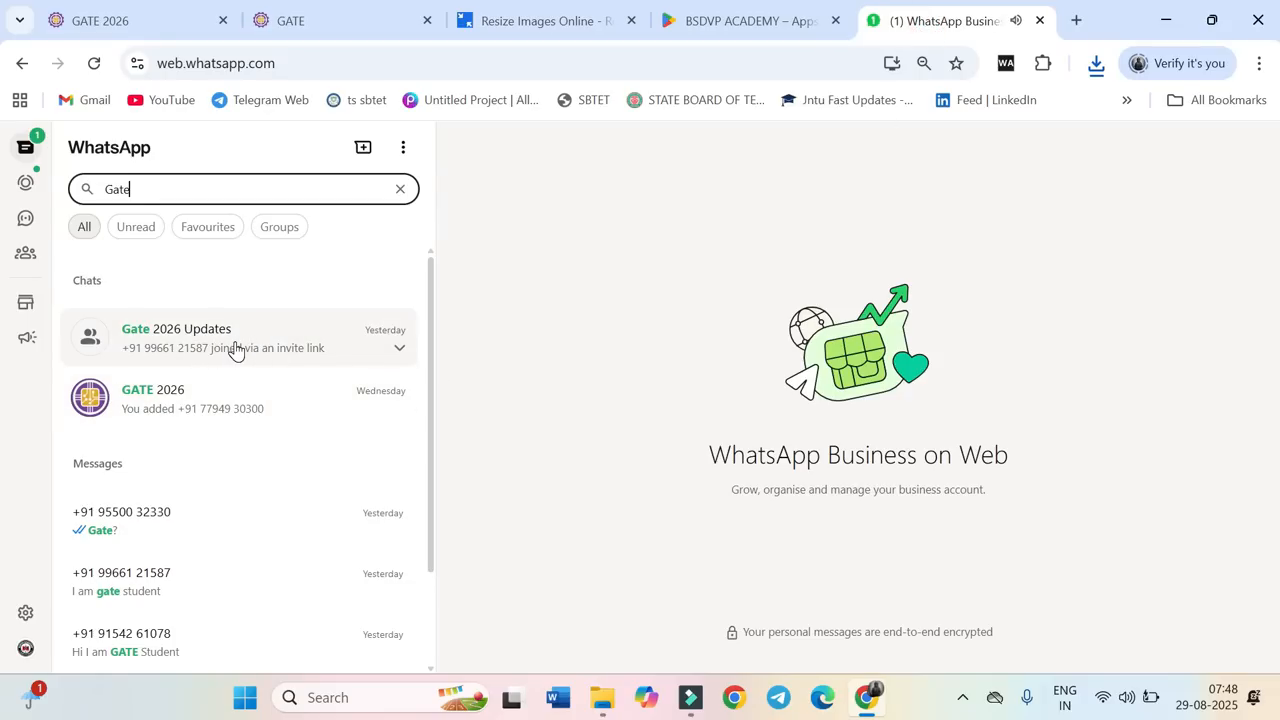
click(340, 16)
scroll(641, 373, down, 2)
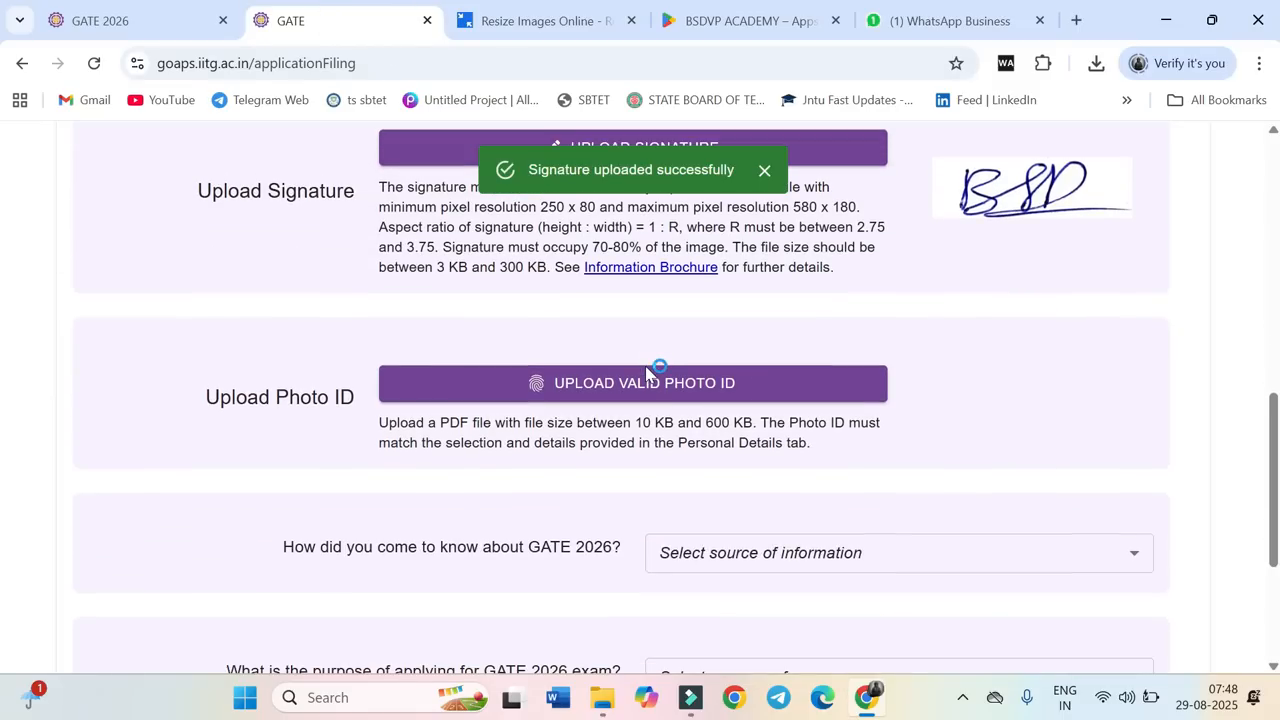
click(591, 395)
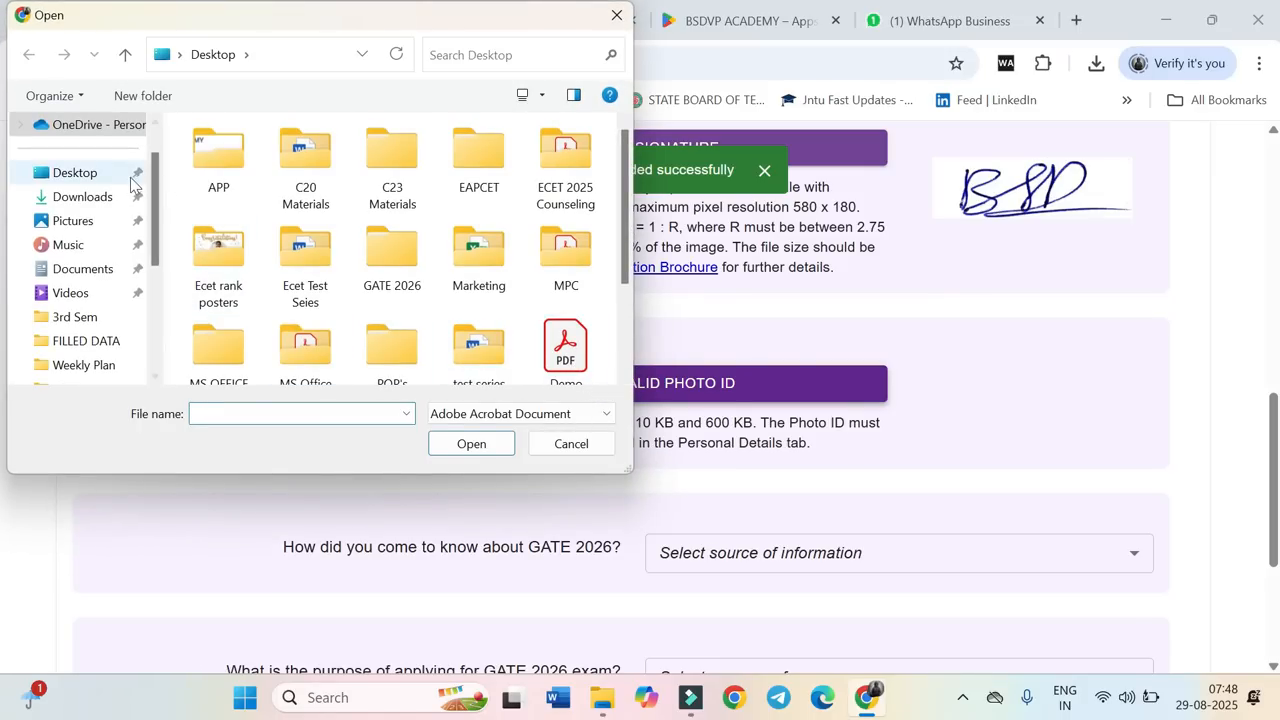
click(72, 196)
click(529, 54)
text(Aad)
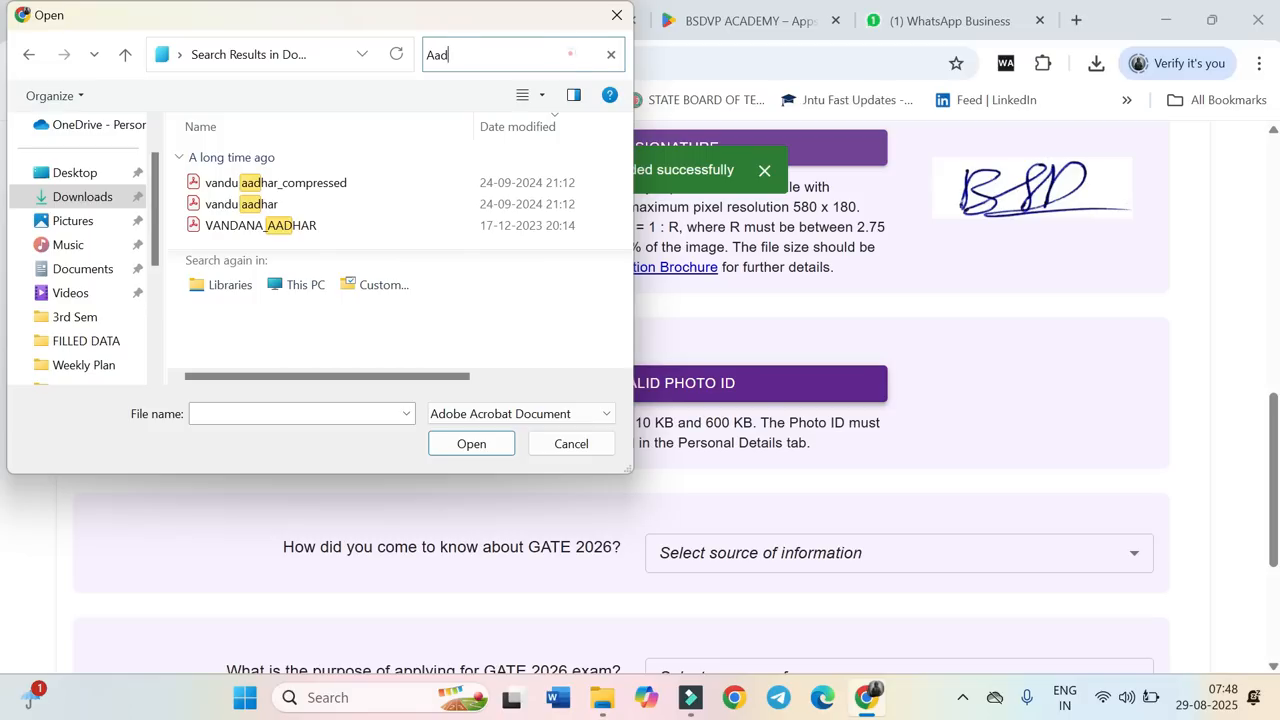
key(ctrl+a)
key(BackSpace)
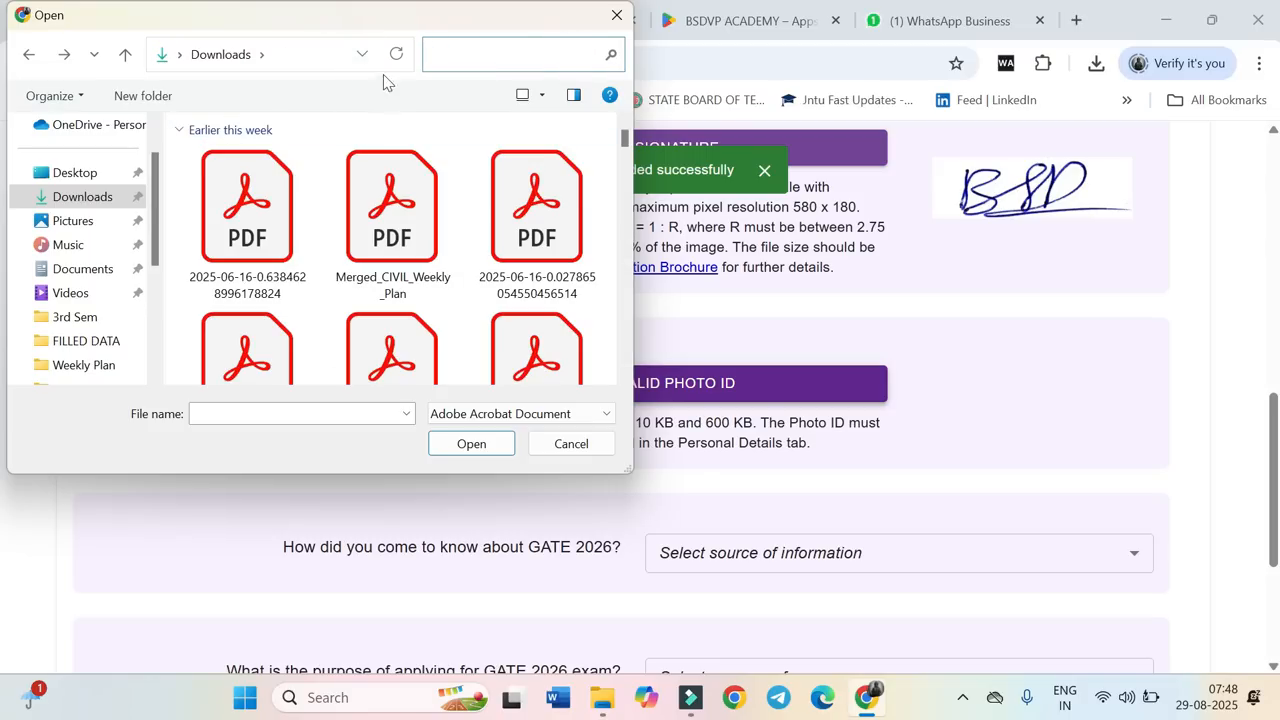
click(571, 444)
scroll(628, 388, down, 2)
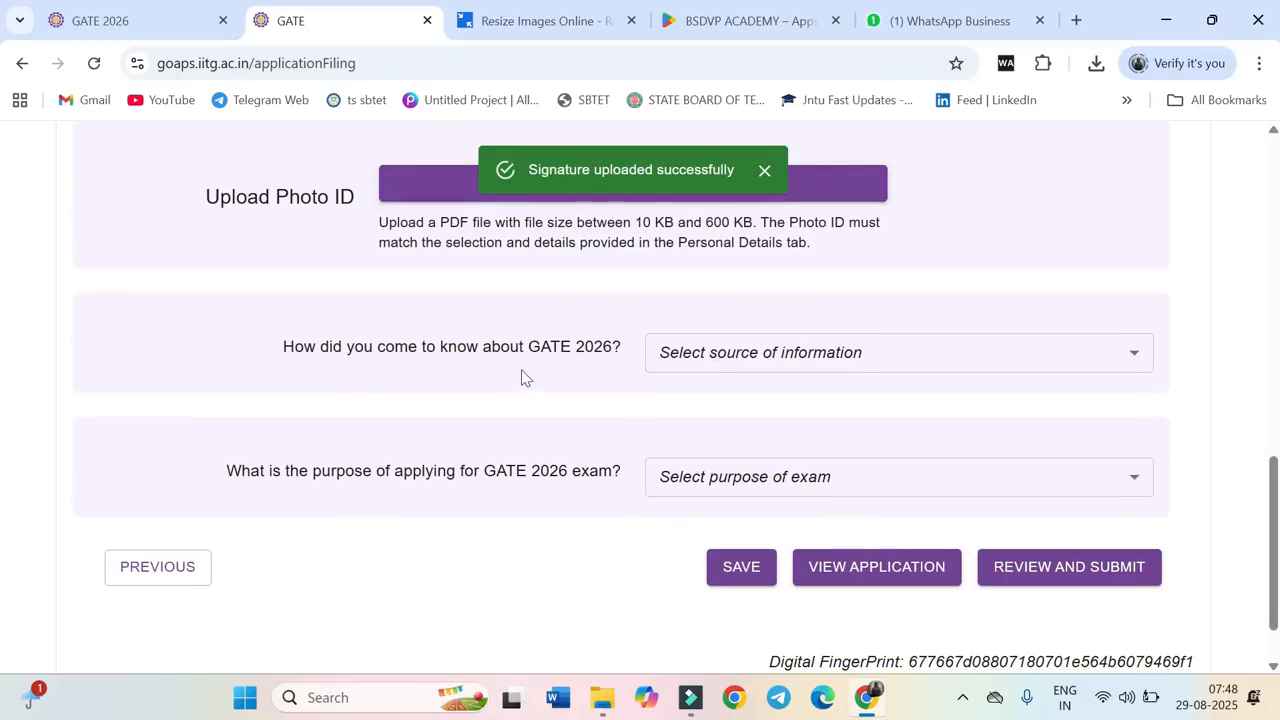
Step: Choose 'GATE 2026 Poster' as the referral source and 'PSU Job' as the purpose, then save
click(714, 355)
click(850, 268)
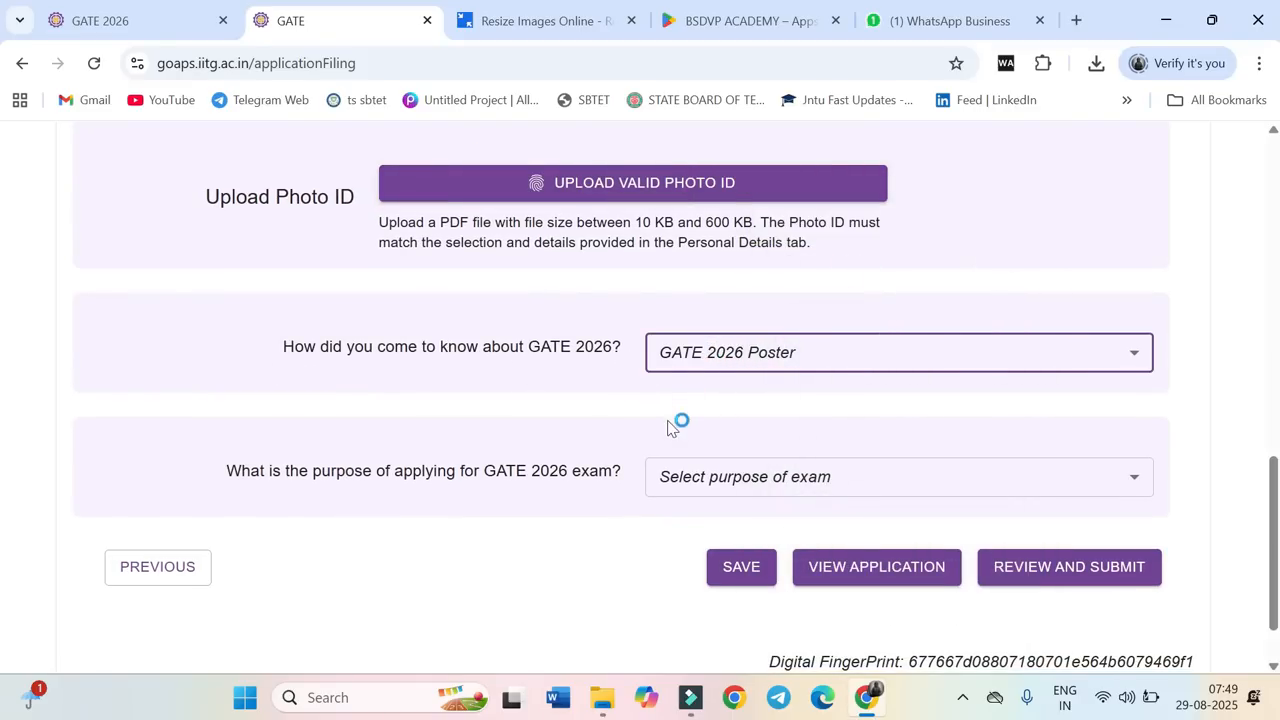
click(680, 479)
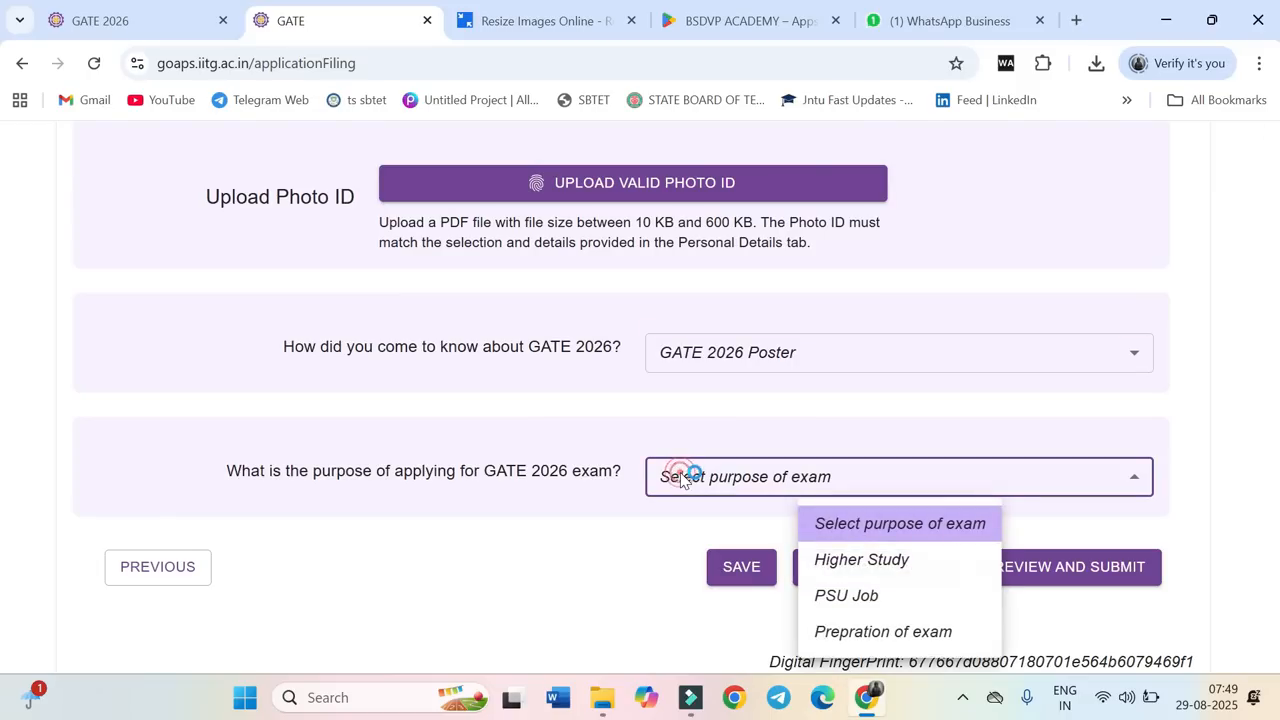
click(855, 598)
scroll(897, 481, down, 1)
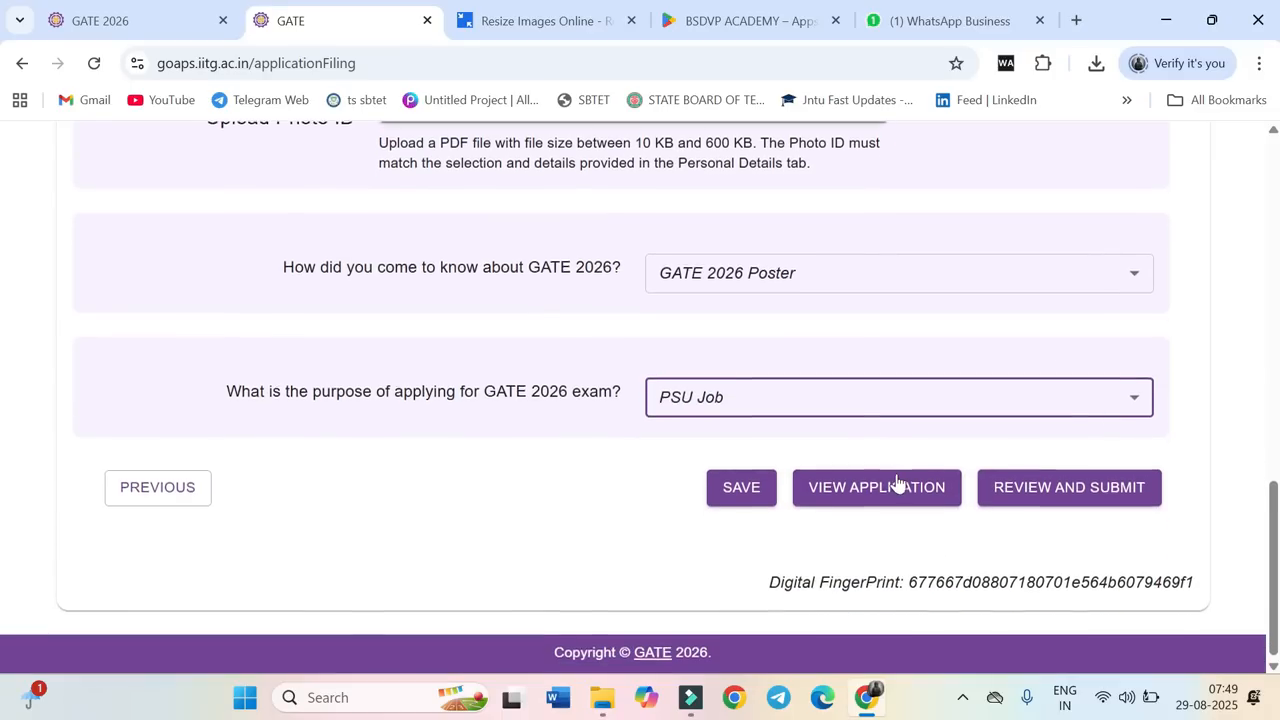
click(740, 494)
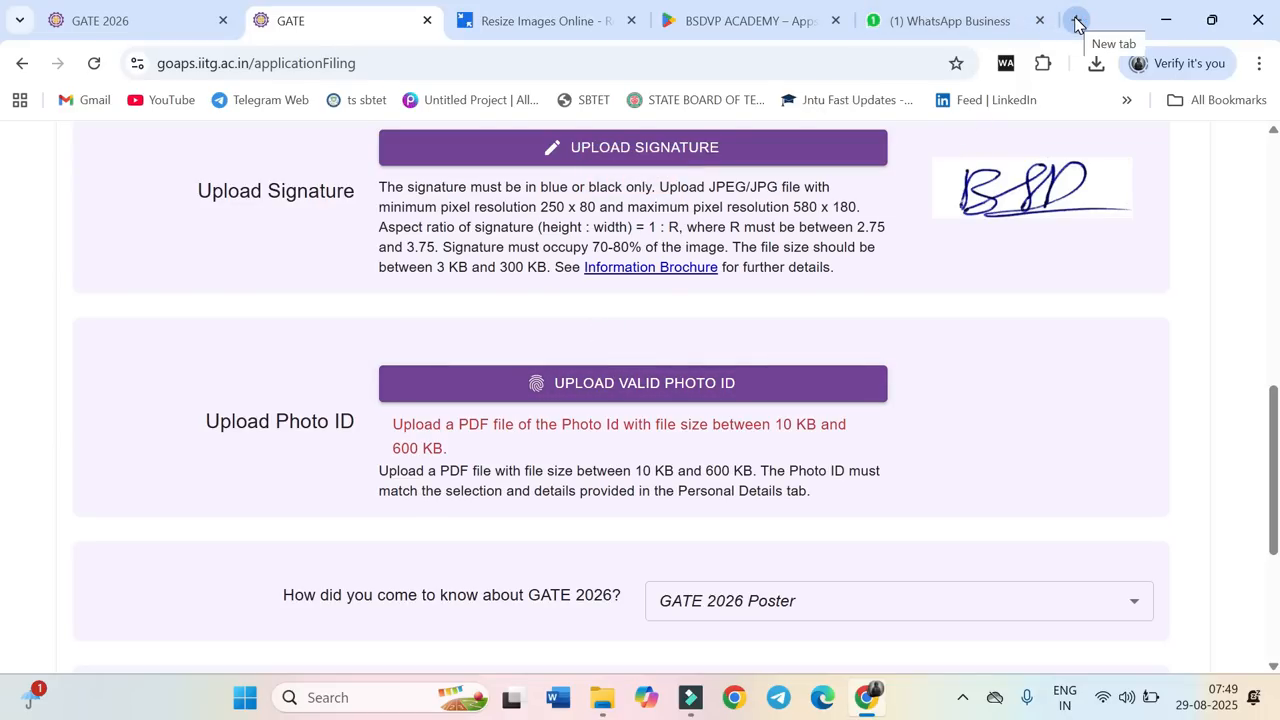
Step: In full screen, upload the aadhar PDF from Downloads as the Photo ID document
key(F11)
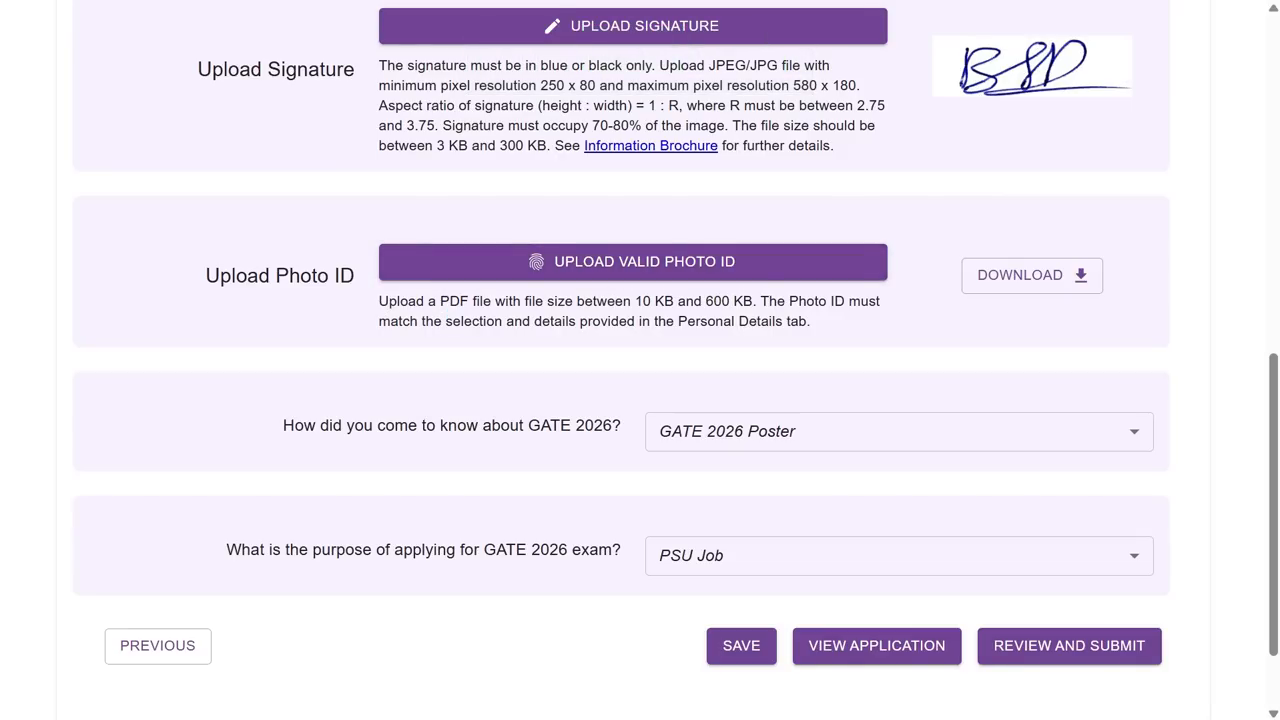
click(724, 271)
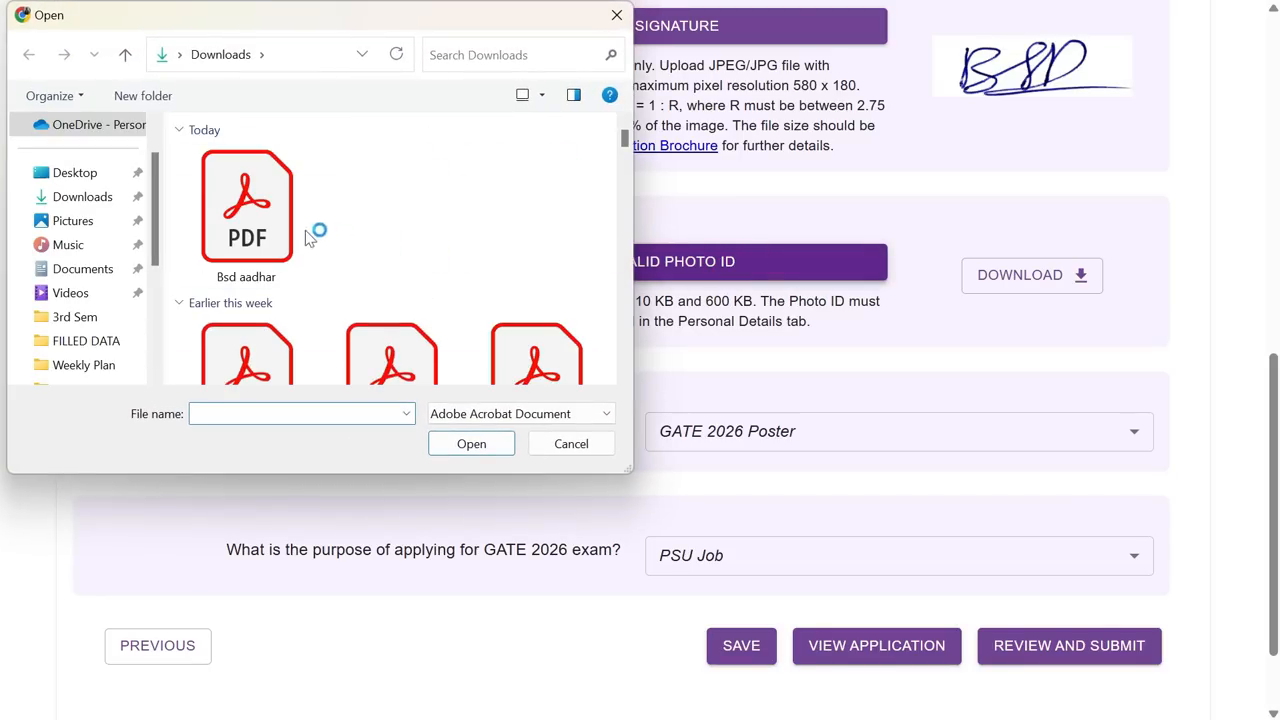
click(275, 232)
click(471, 446)
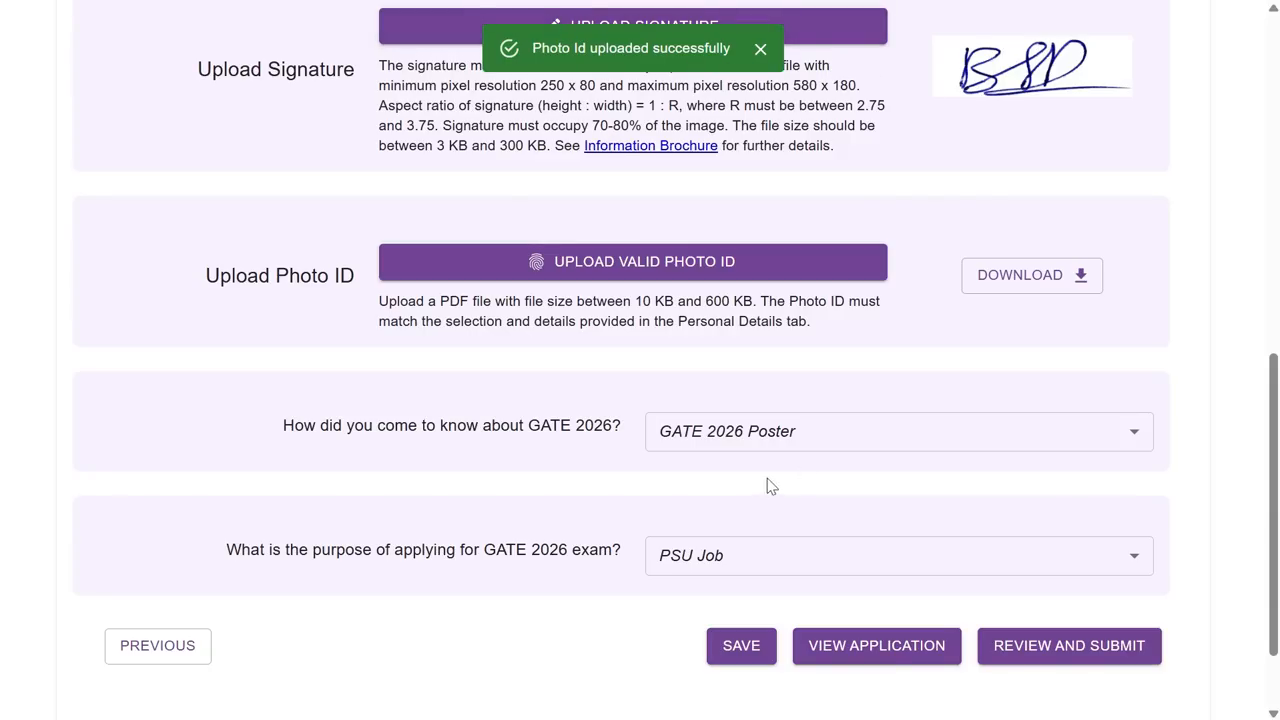
scroll(700, 486, down, 2)
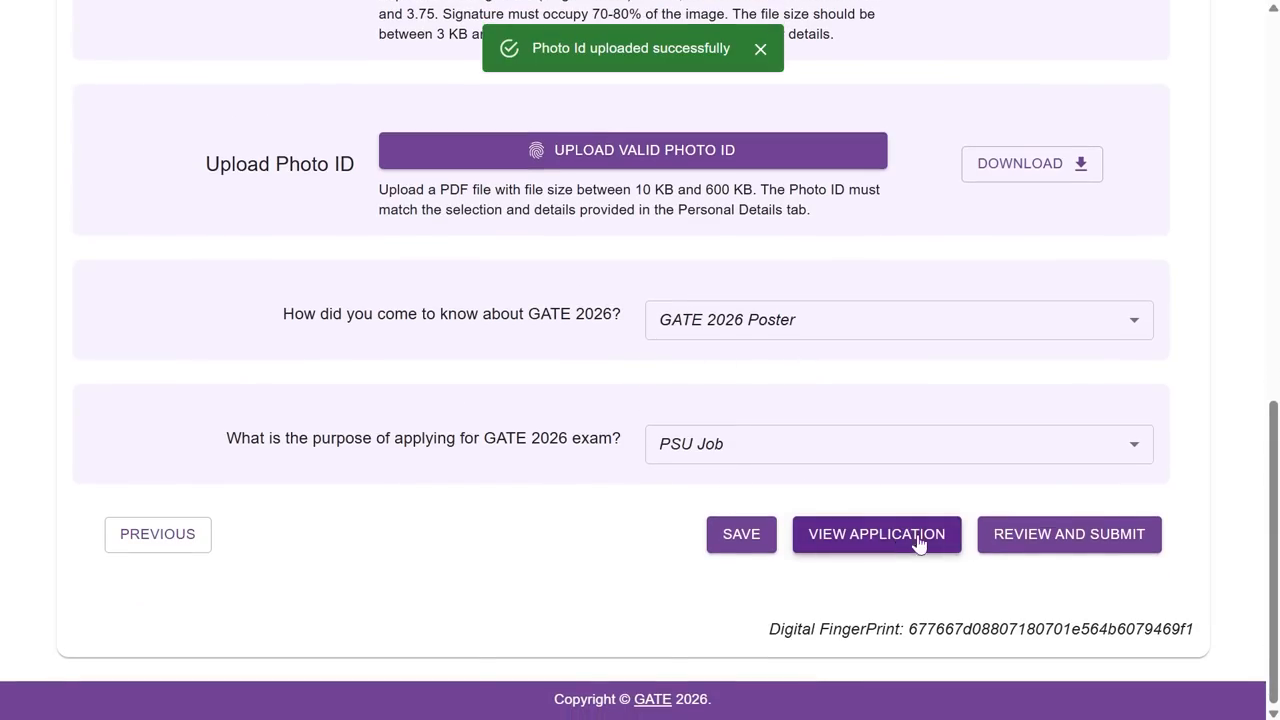
Step: Save the documents page, review the application summary, and return to editing the application
click(736, 536)
scroll(722, 466, down, 5)
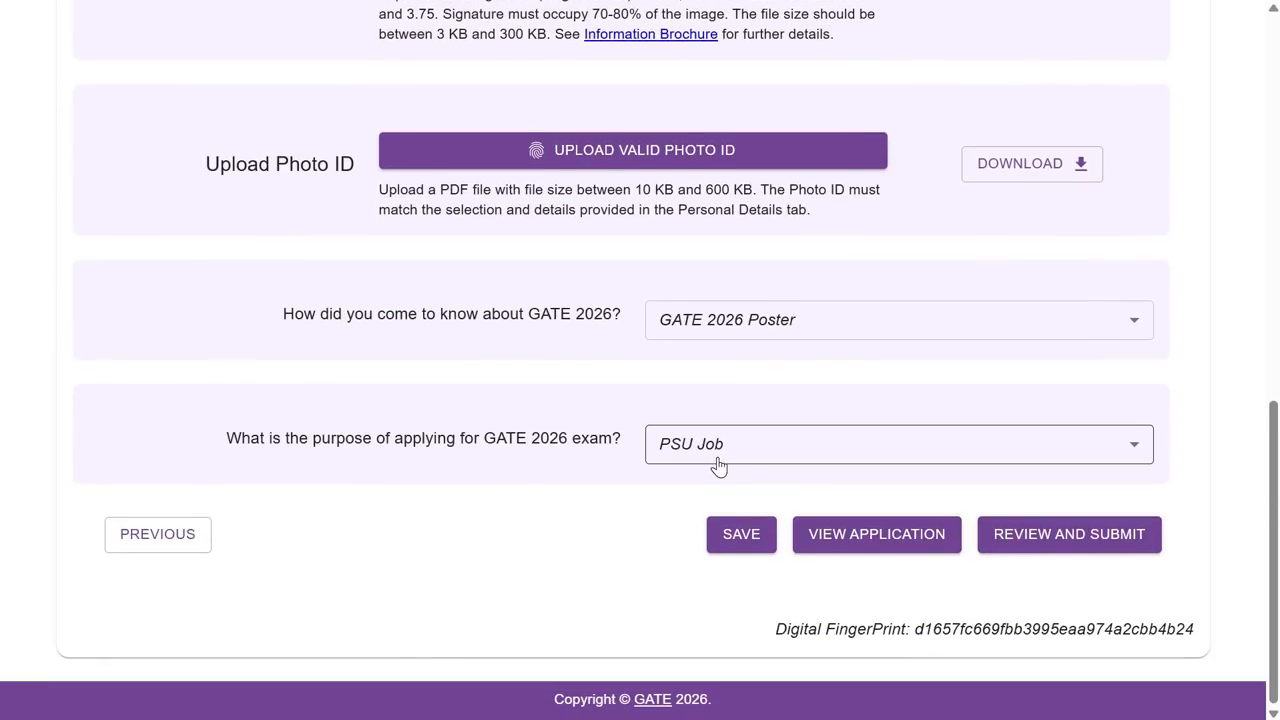
click(866, 548)
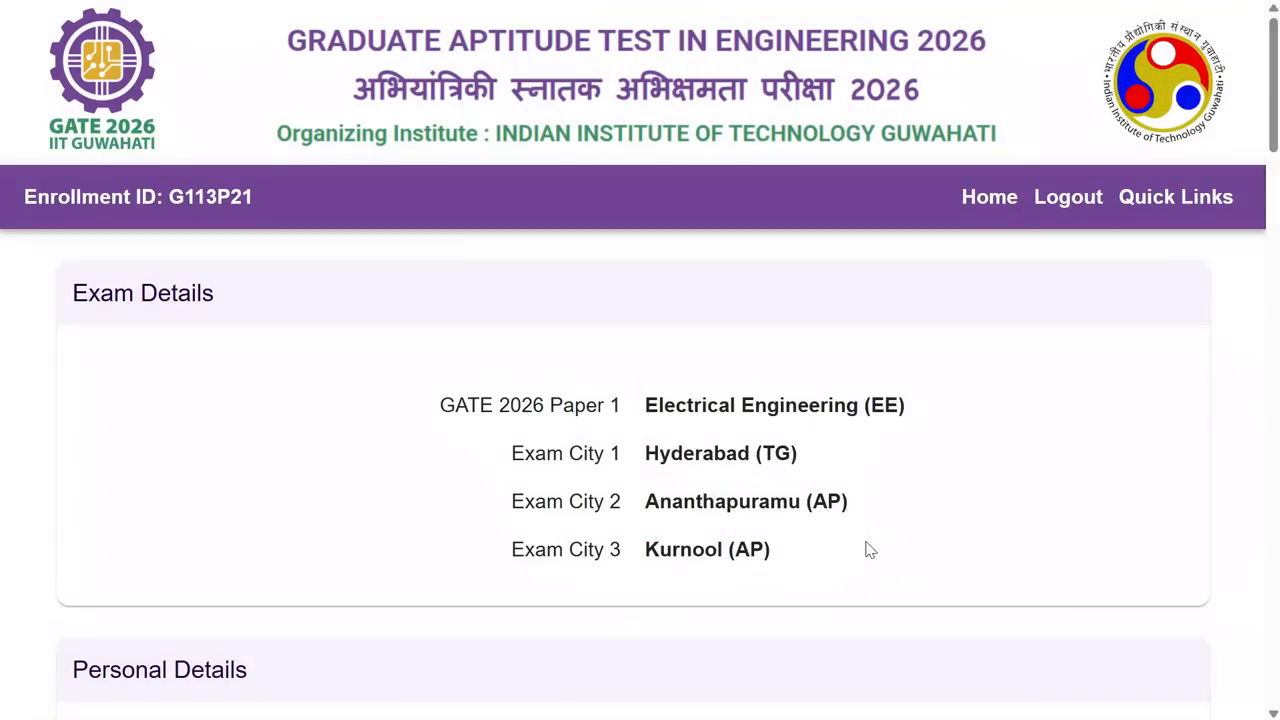
scroll(772, 450, down, 20)
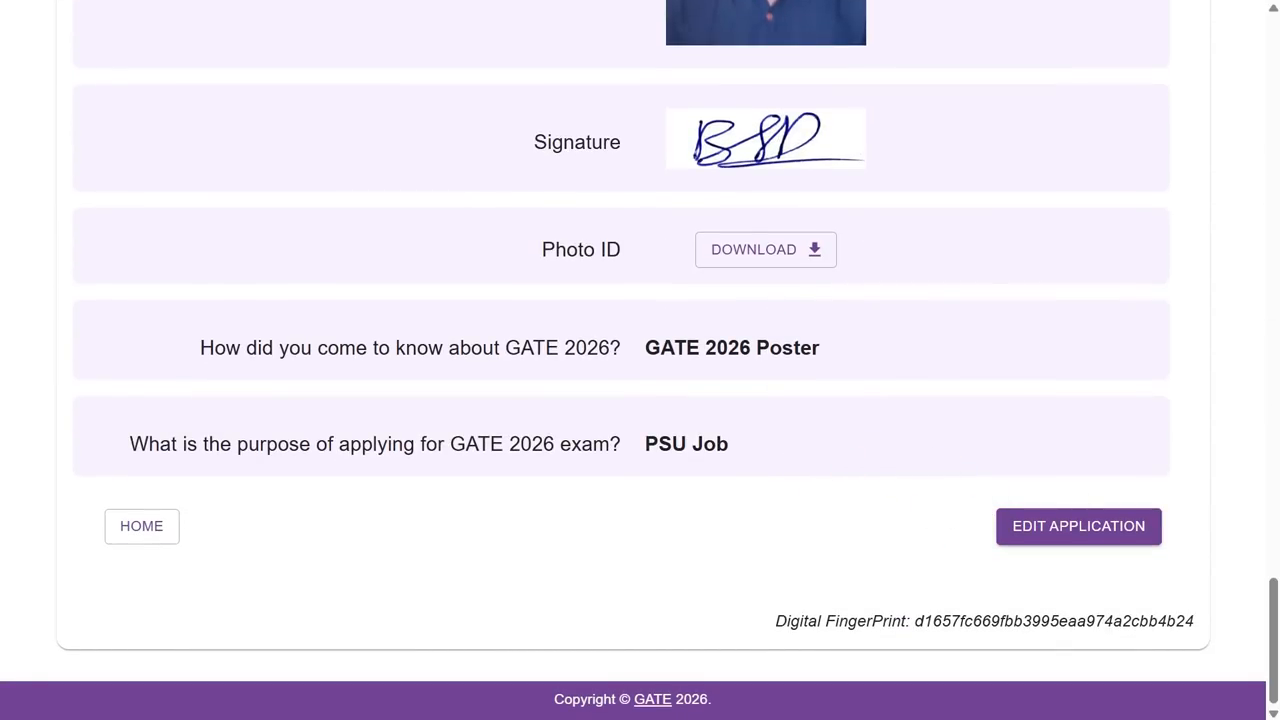
click(1064, 538)
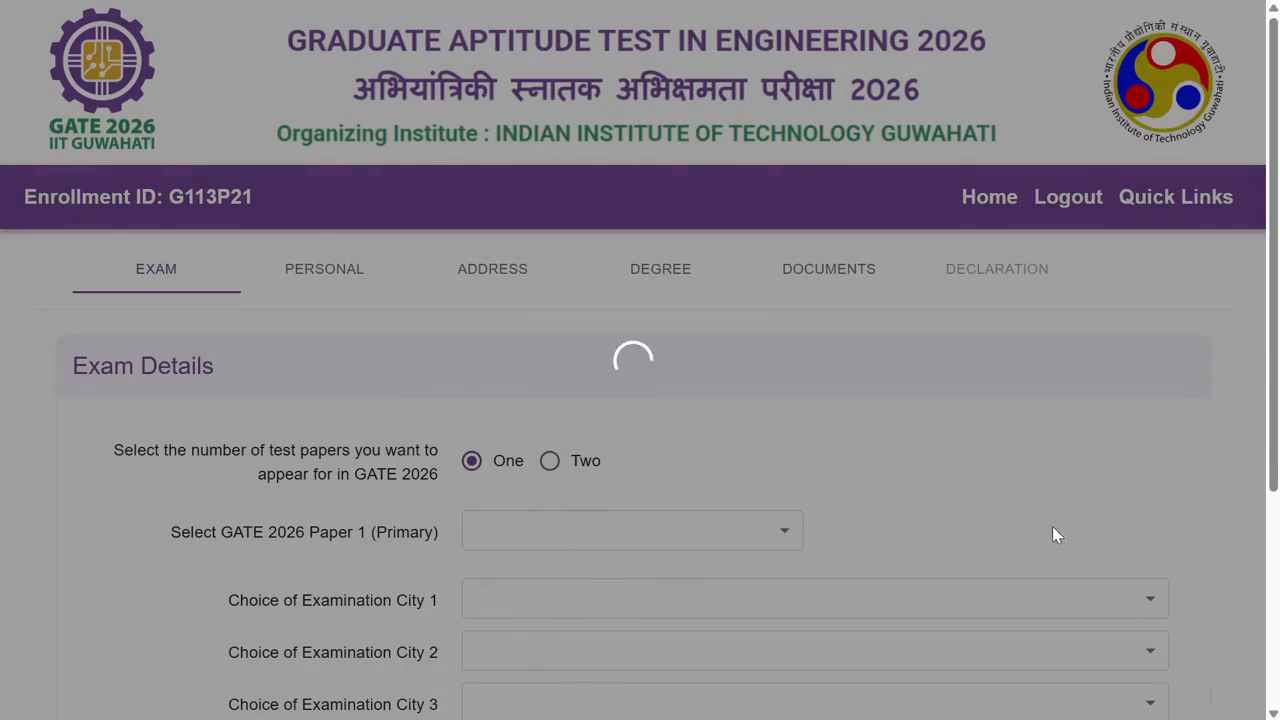
scroll(914, 483, down, 4)
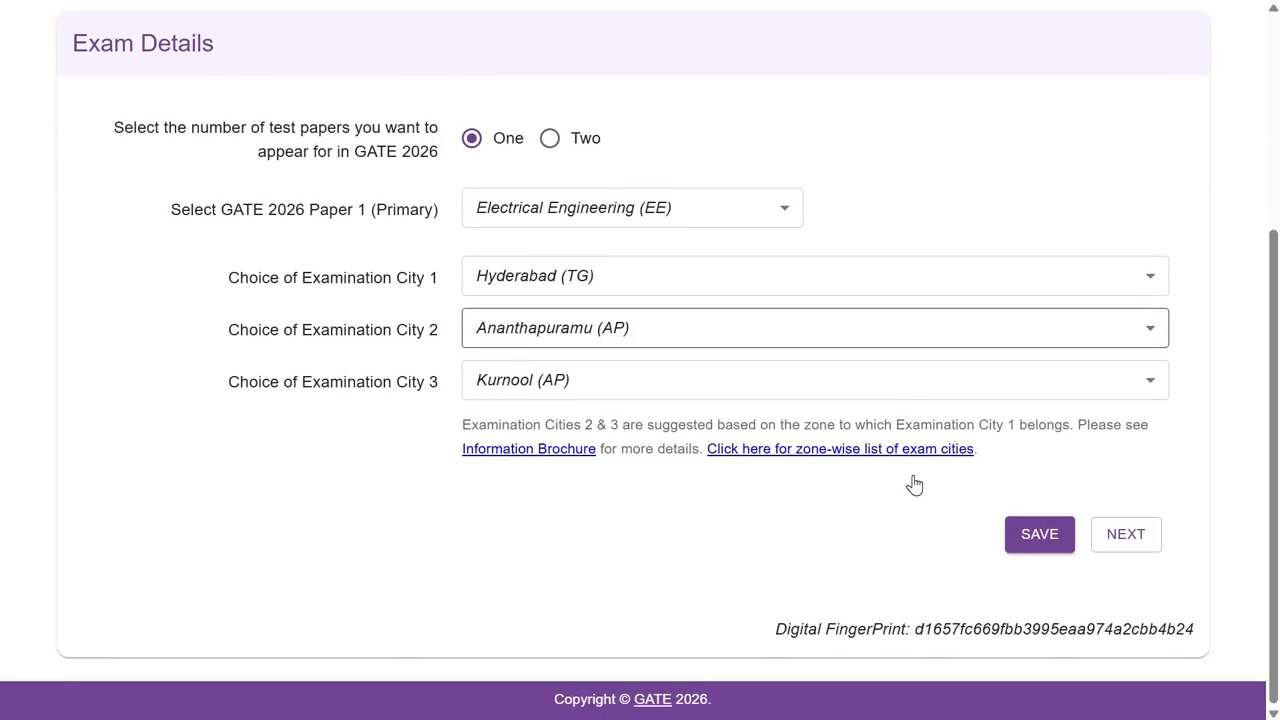
Step: Step through personal details, address and qualifying degree pages to documents, then save to reach the declaration
click(1140, 540)
scroll(1064, 518, down, 10)
click(1102, 532)
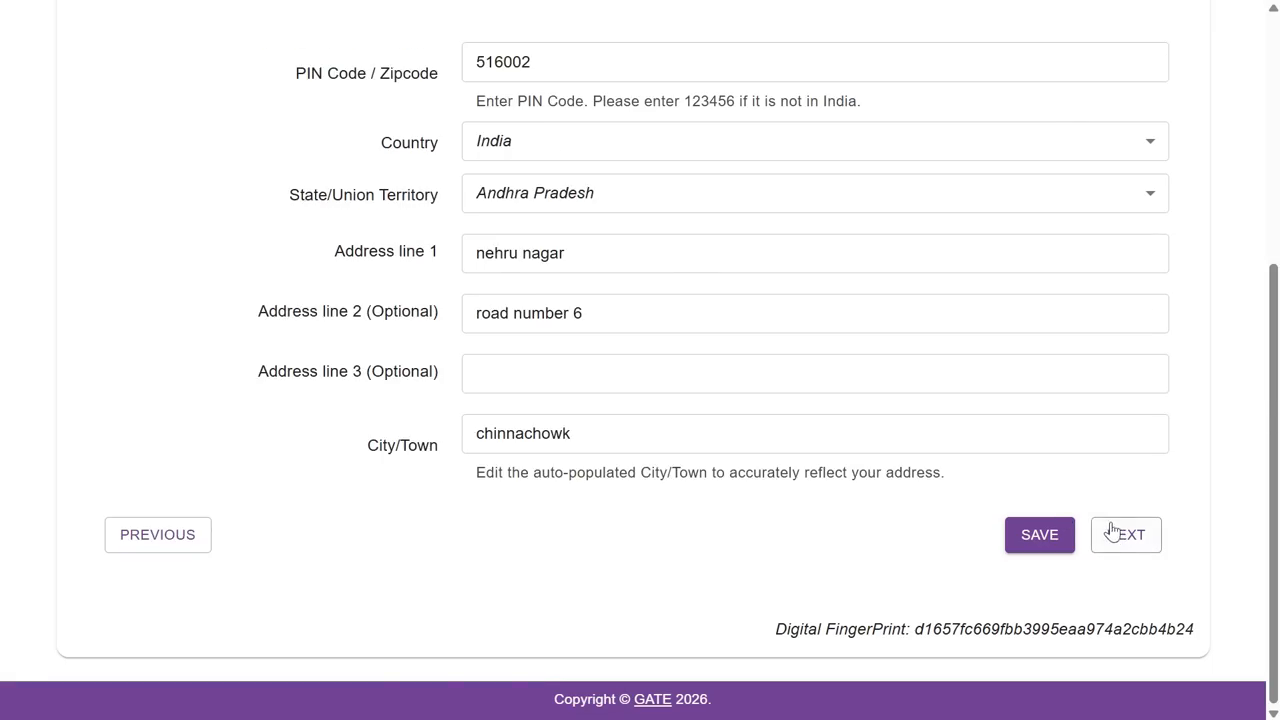
click(1112, 532)
scroll(1104, 530, down, 5)
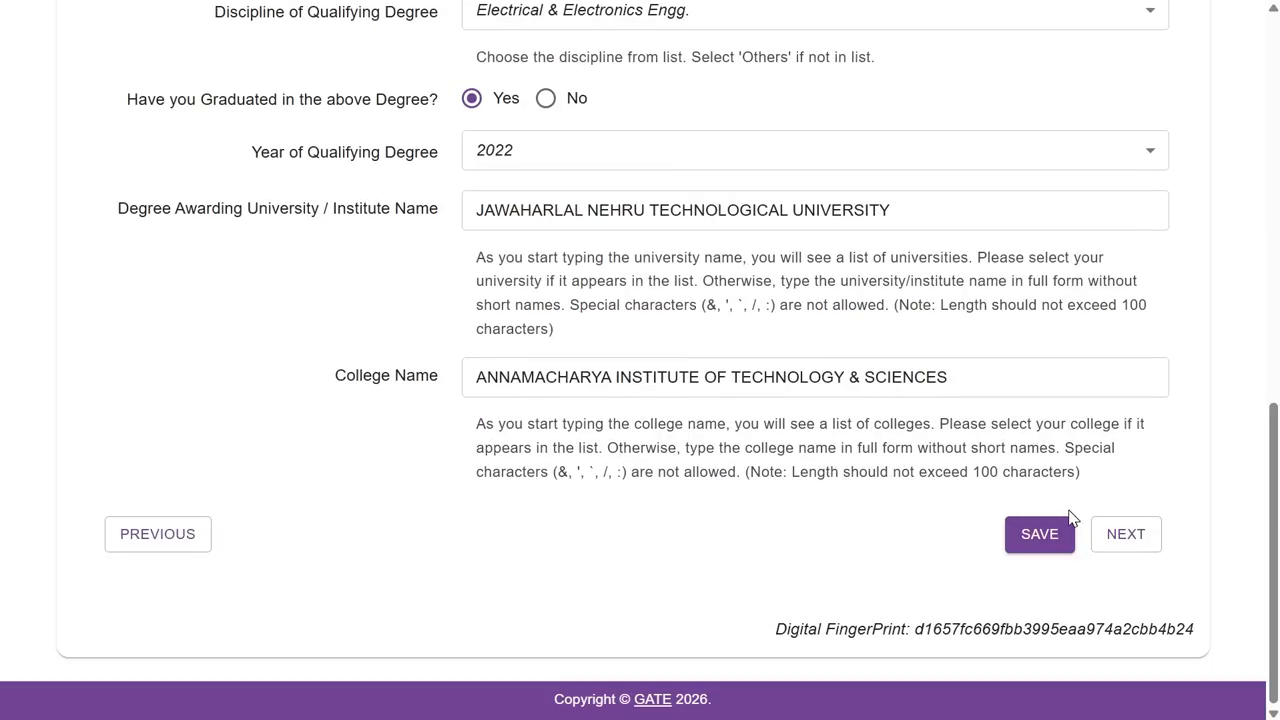
click(1100, 541)
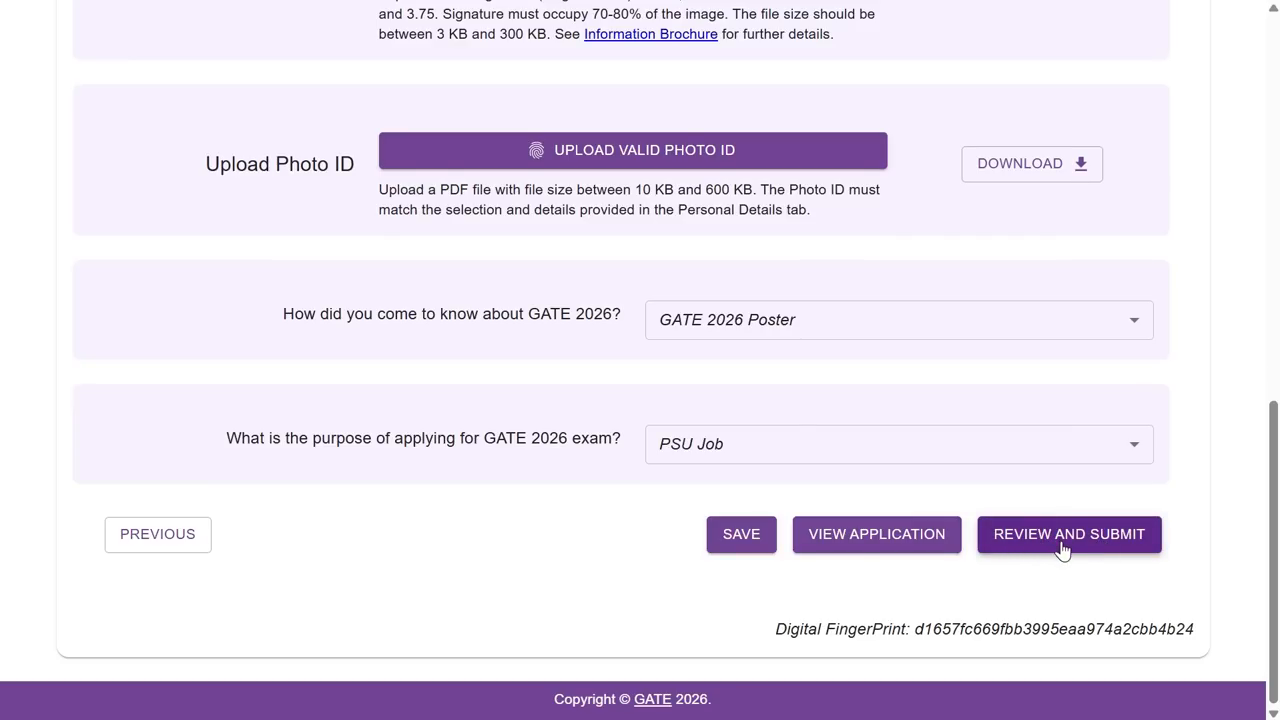
click(1072, 548)
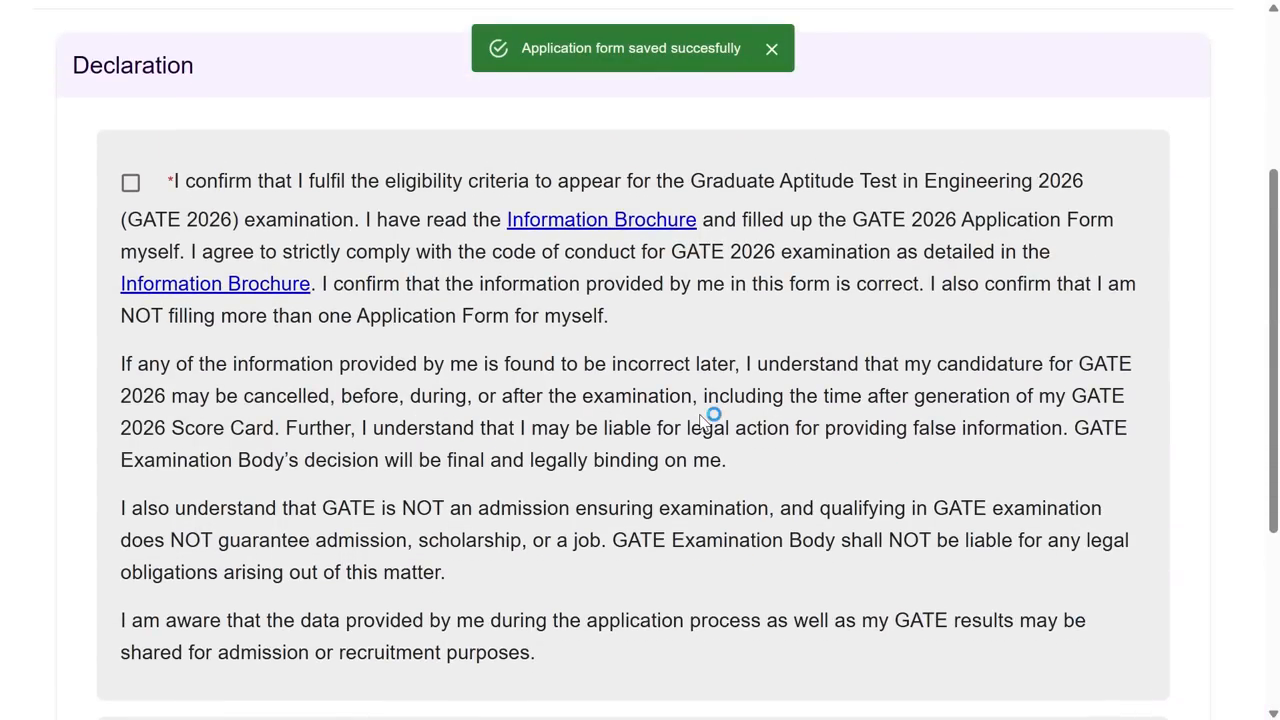
Step: Accept the eligibility declaration, enter the e-signature, and download the application form PDF
click(133, 184)
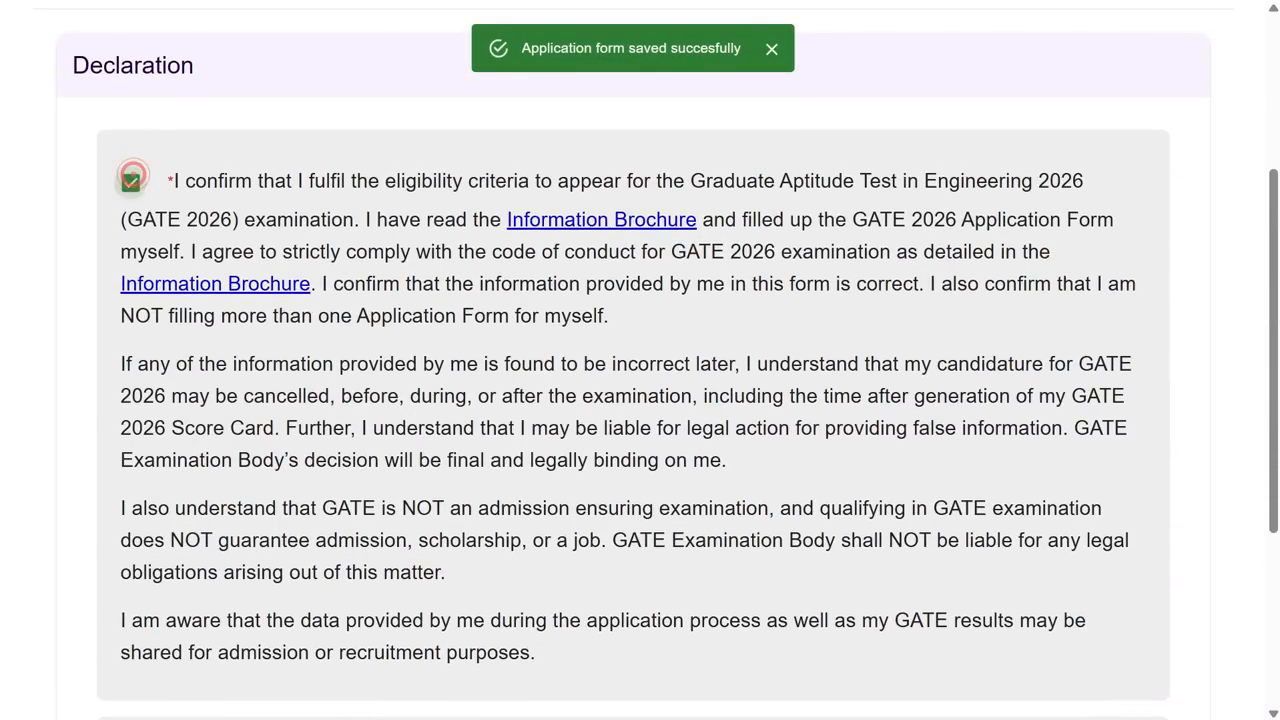
scroll(133, 184, down, 3)
click(474, 440)
text(bsd)
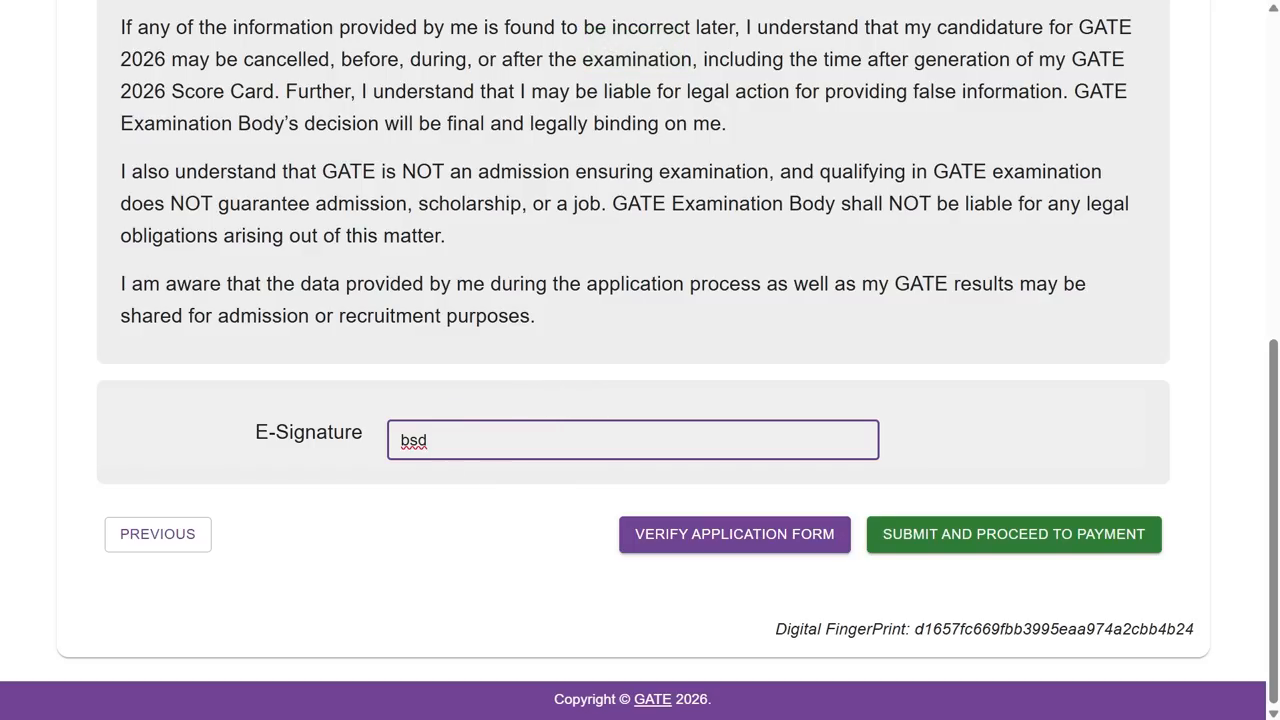
click(768, 540)
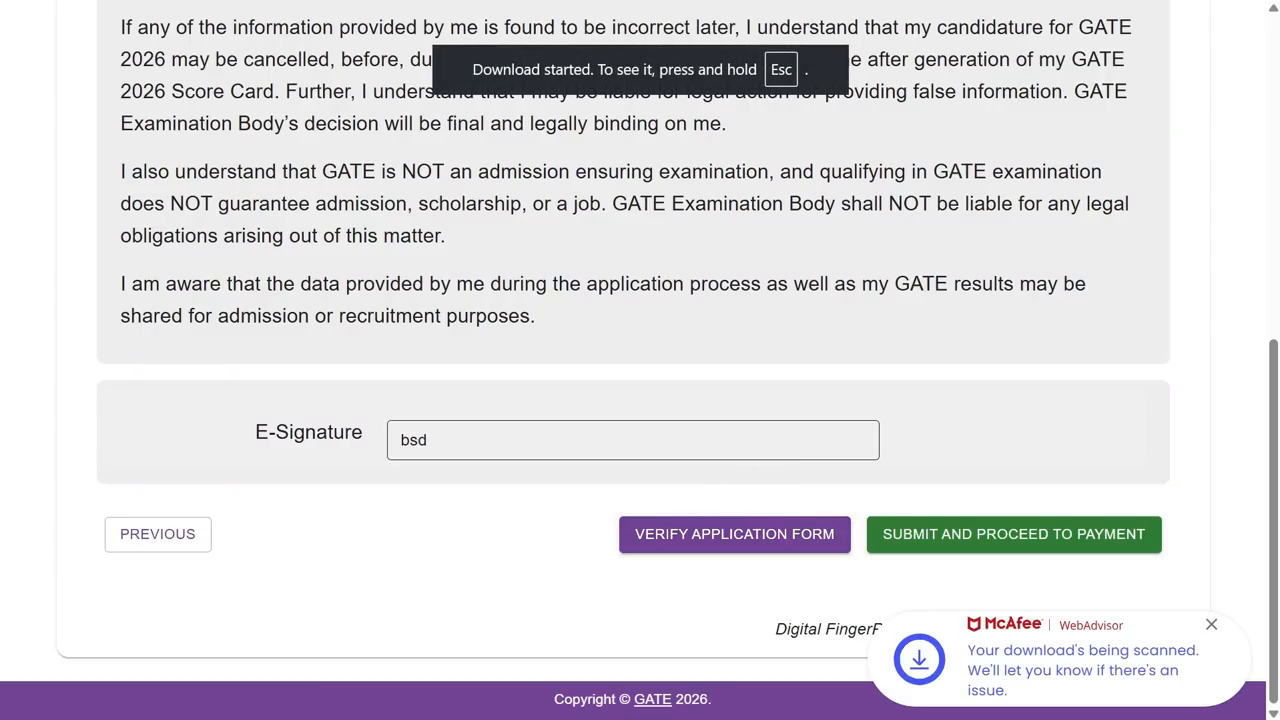
click(641, 66)
Step: Read through the downloaded form PDF down to the PROVISIONAL APPLICATION SUBJECT TO PAYMENT line, then return to GATE
click(983, 108)
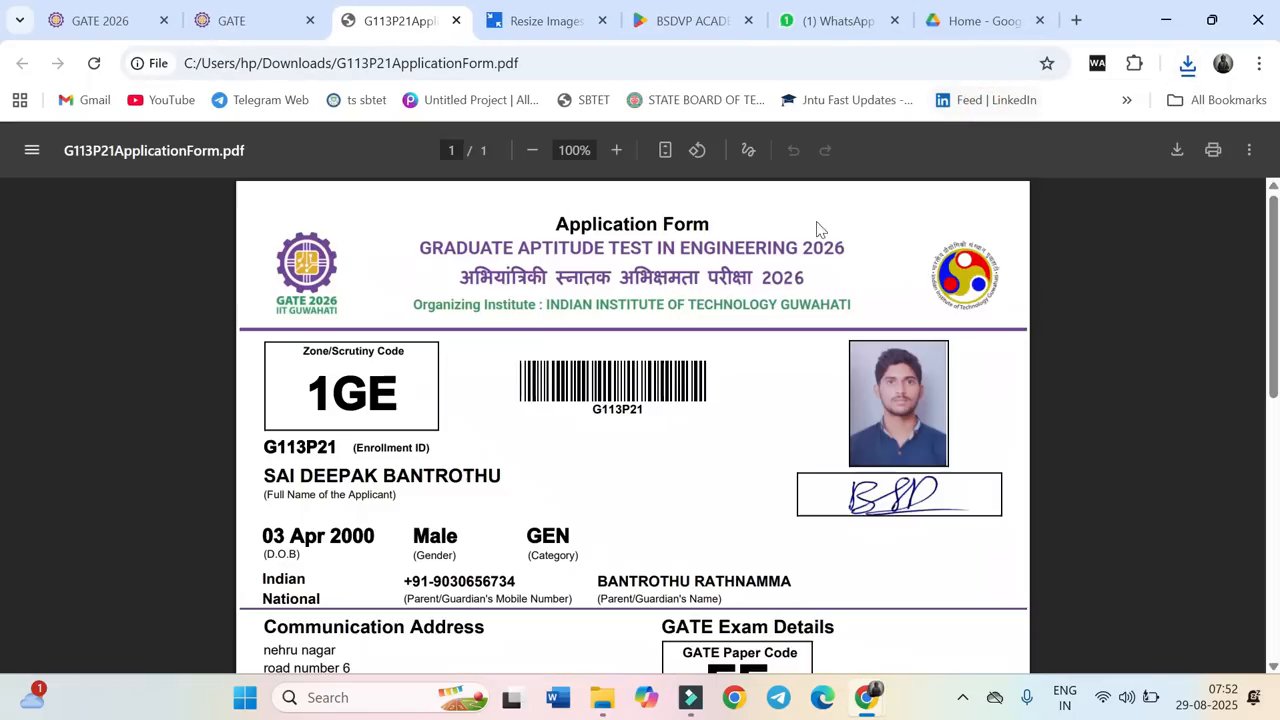
scroll(693, 381, up, 1)
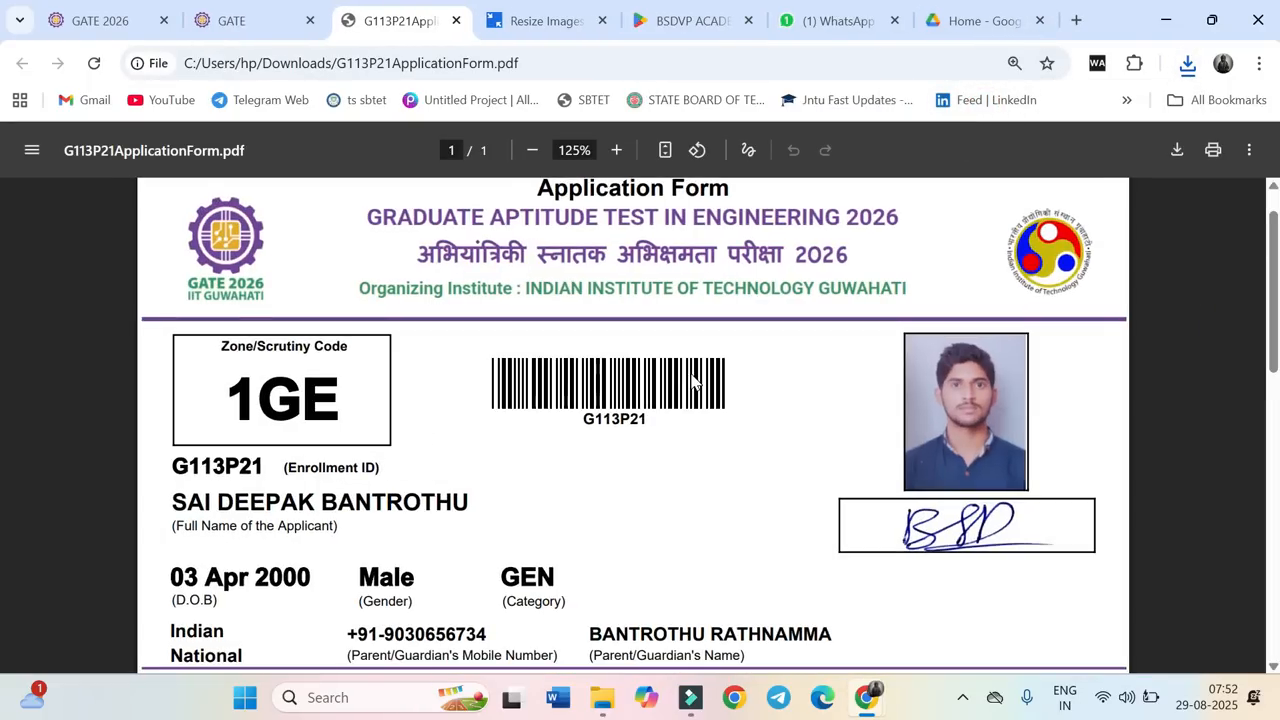
scroll(593, 315, up, 1)
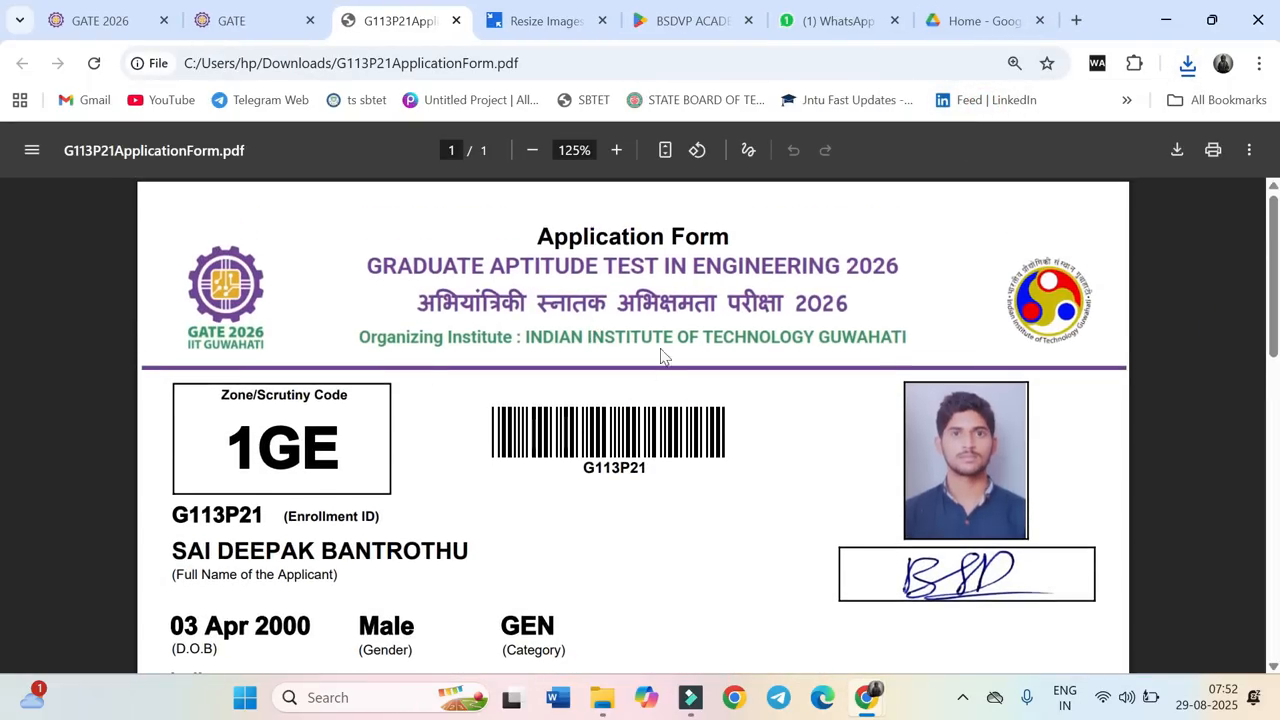
scroll(466, 342, down, 3)
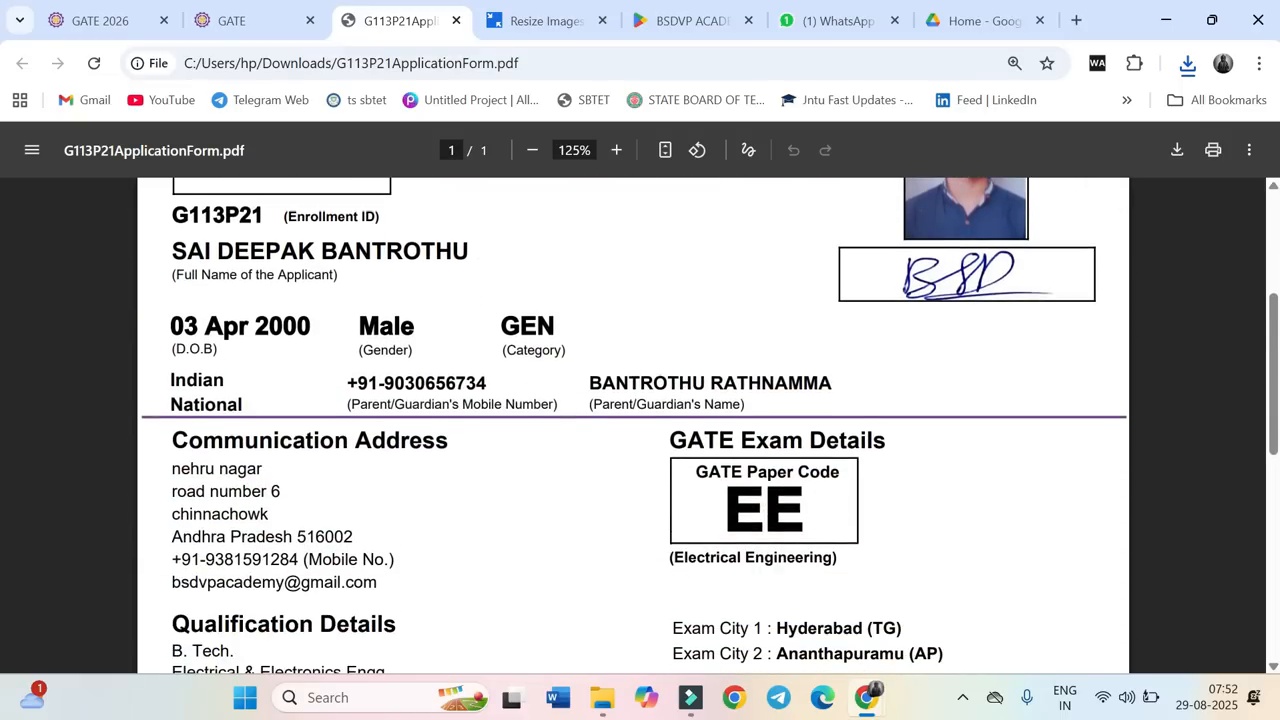
scroll(955, 284, up, 1)
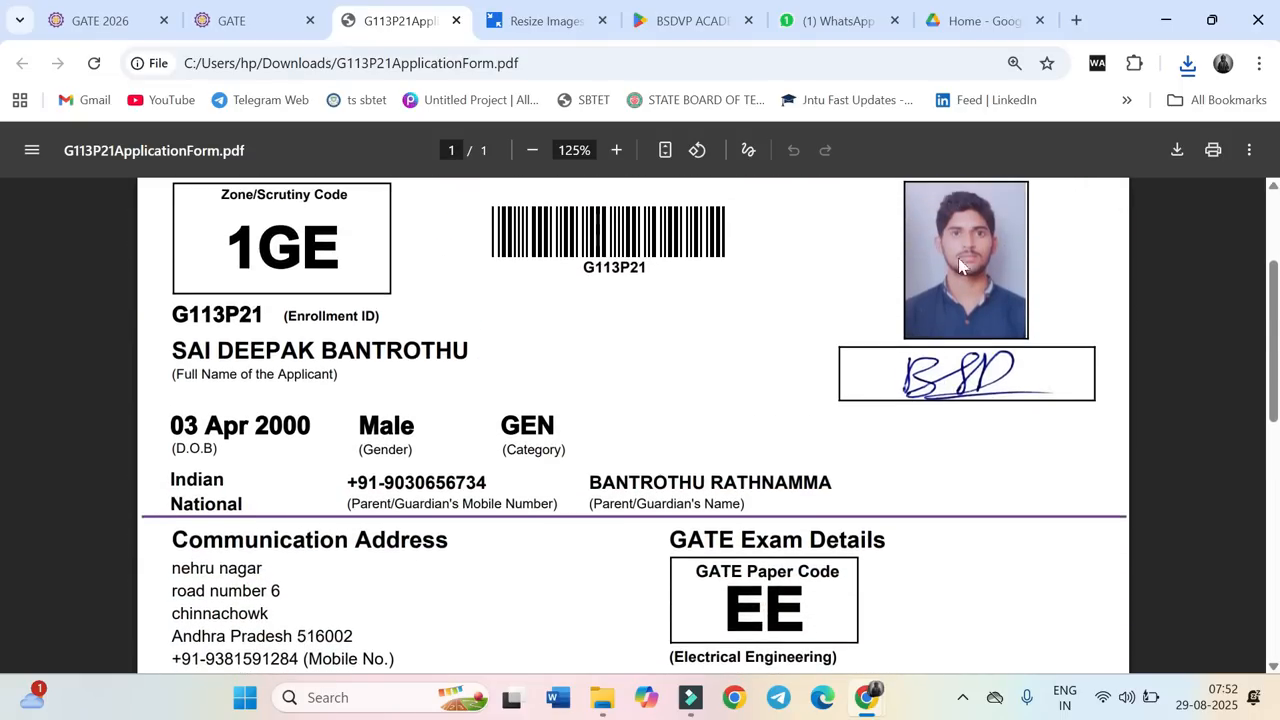
scroll(800, 306, down, 6)
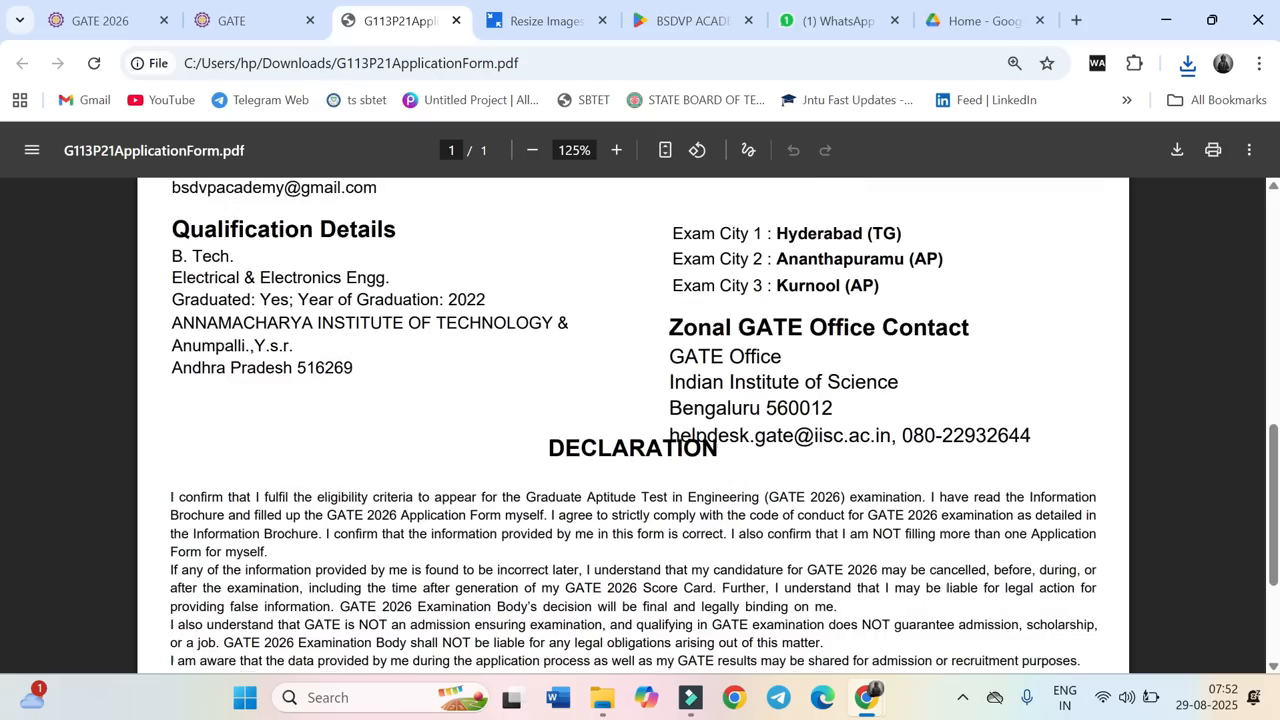
scroll(617, 308, down, 2)
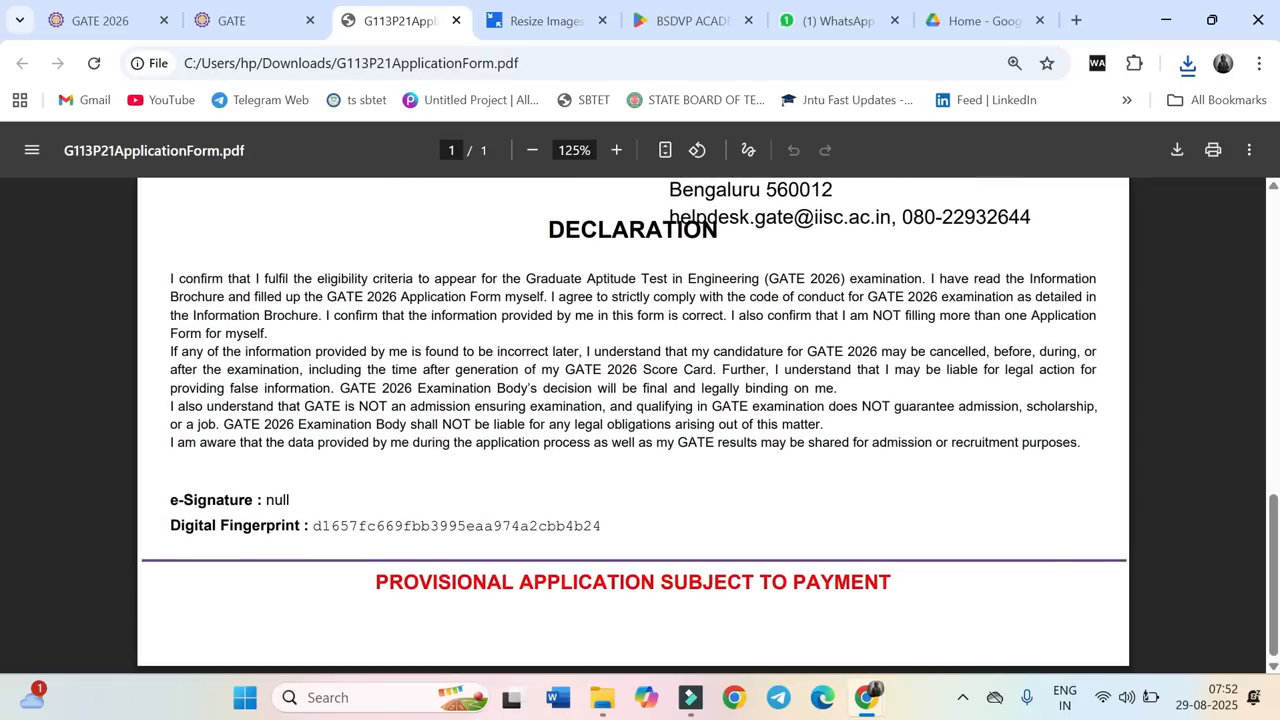
drag(376, 582, 908, 614)
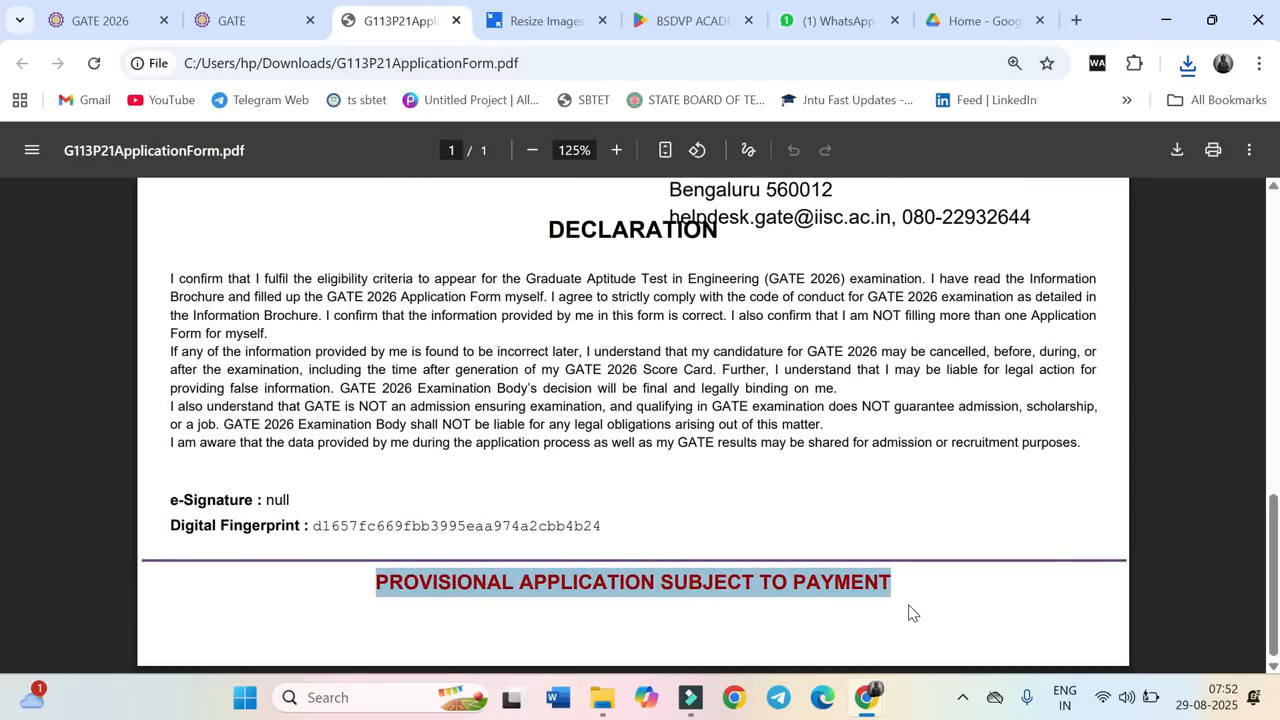
click(908, 614)
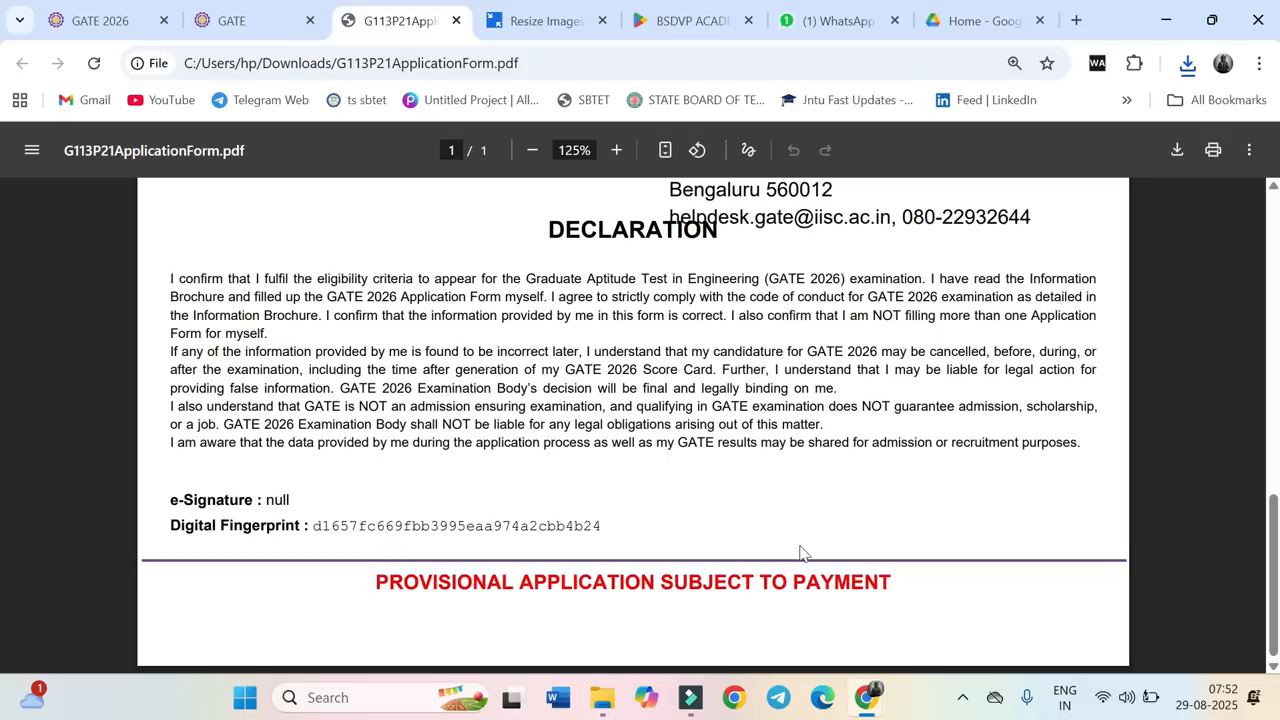
click(250, 20)
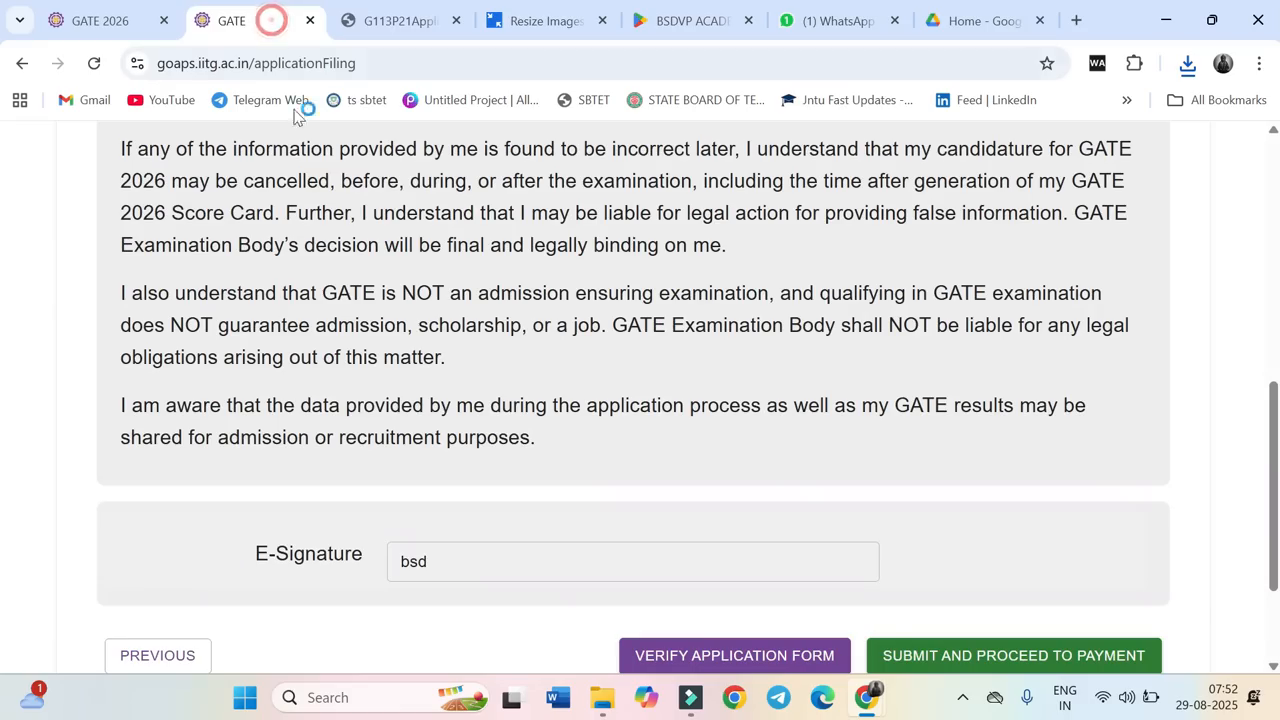
Step: Submit the final application and confirm the unchangeable submission
scroll(755, 488, down, 2)
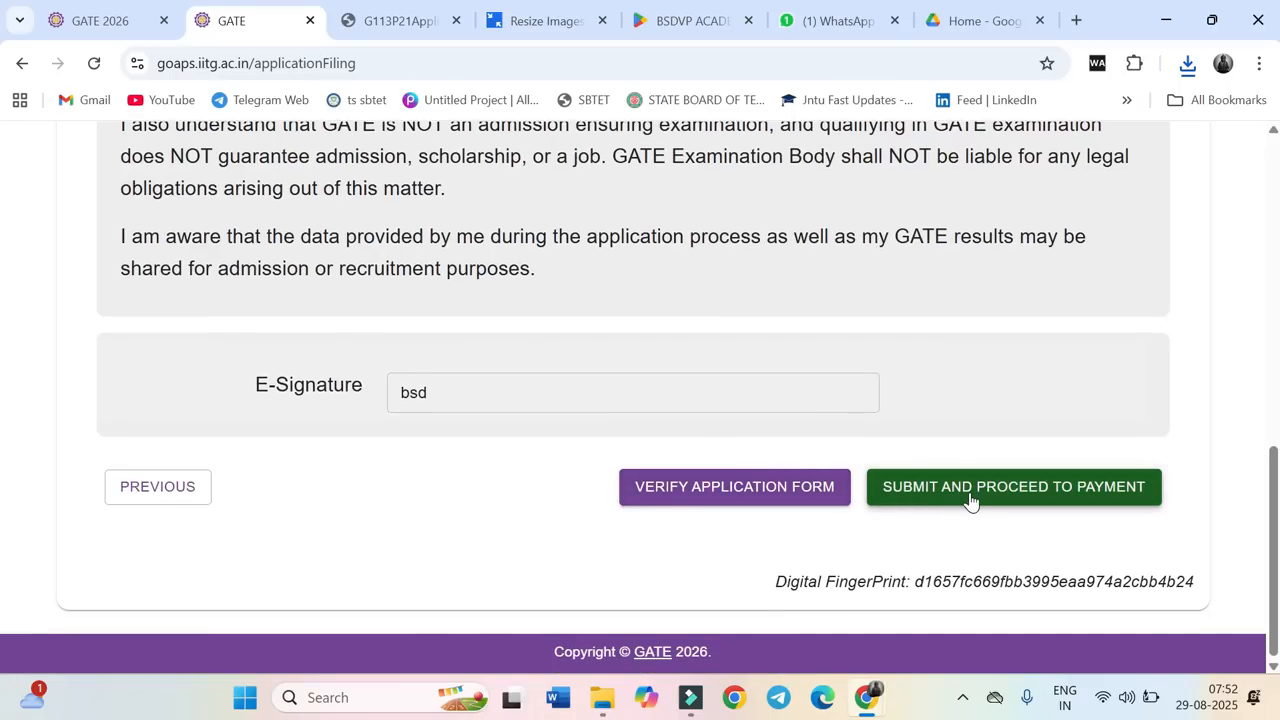
click(1053, 497)
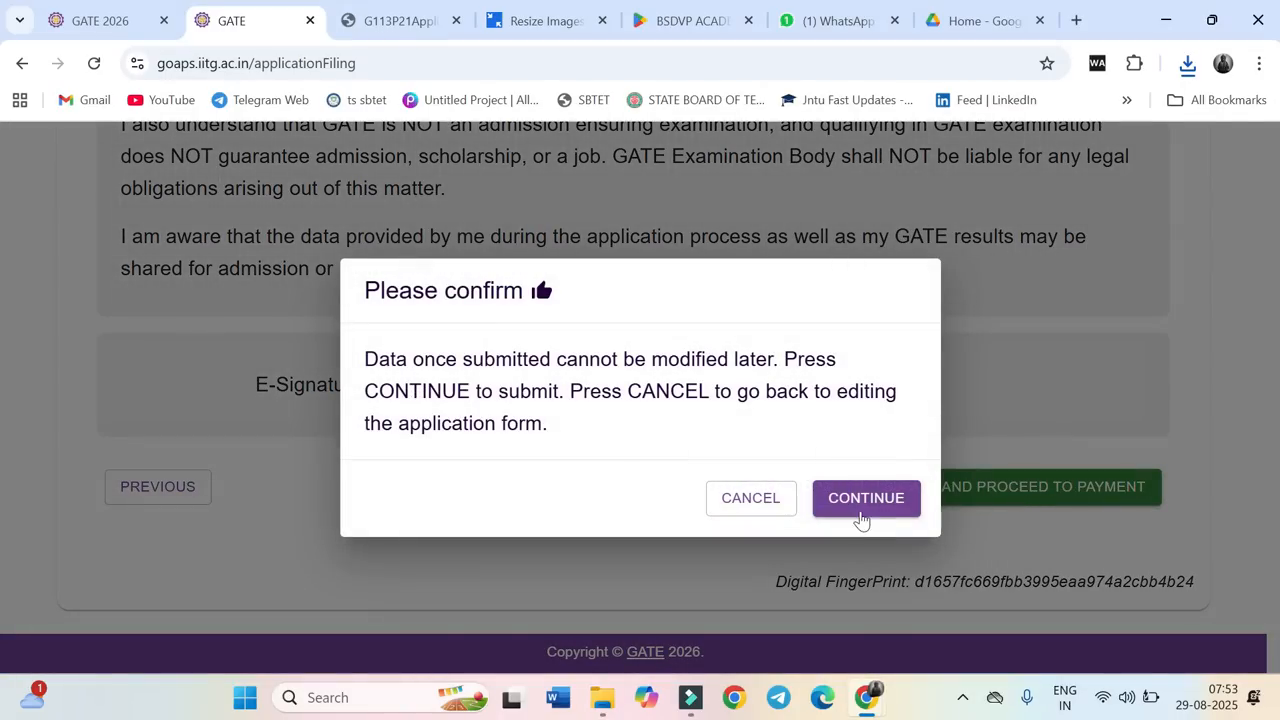
click(858, 516)
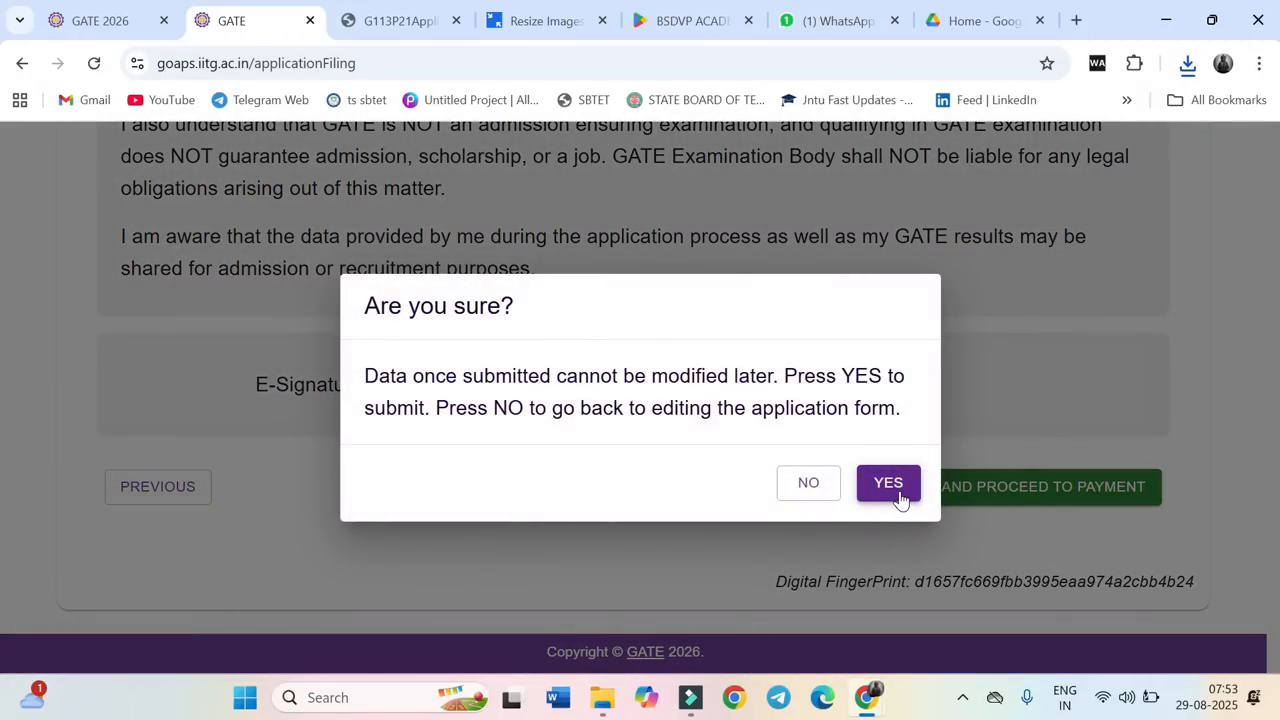
click(888, 484)
Step: Check the ₹2000 fee, answer the arithmetic check with 0, and proceed to pay
scroll(744, 473, down, 1)
scroll(744, 473, down, 6)
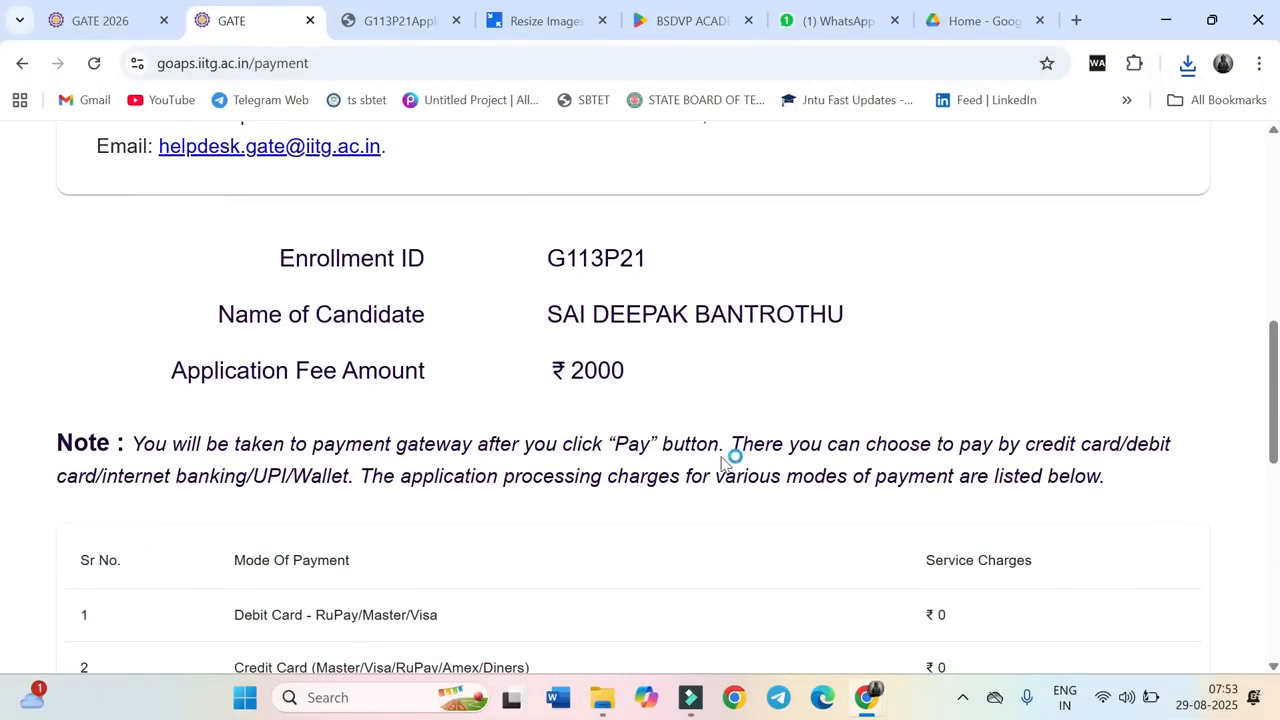
scroll(724, 460, down, 2)
scroll(608, 403, up, 1)
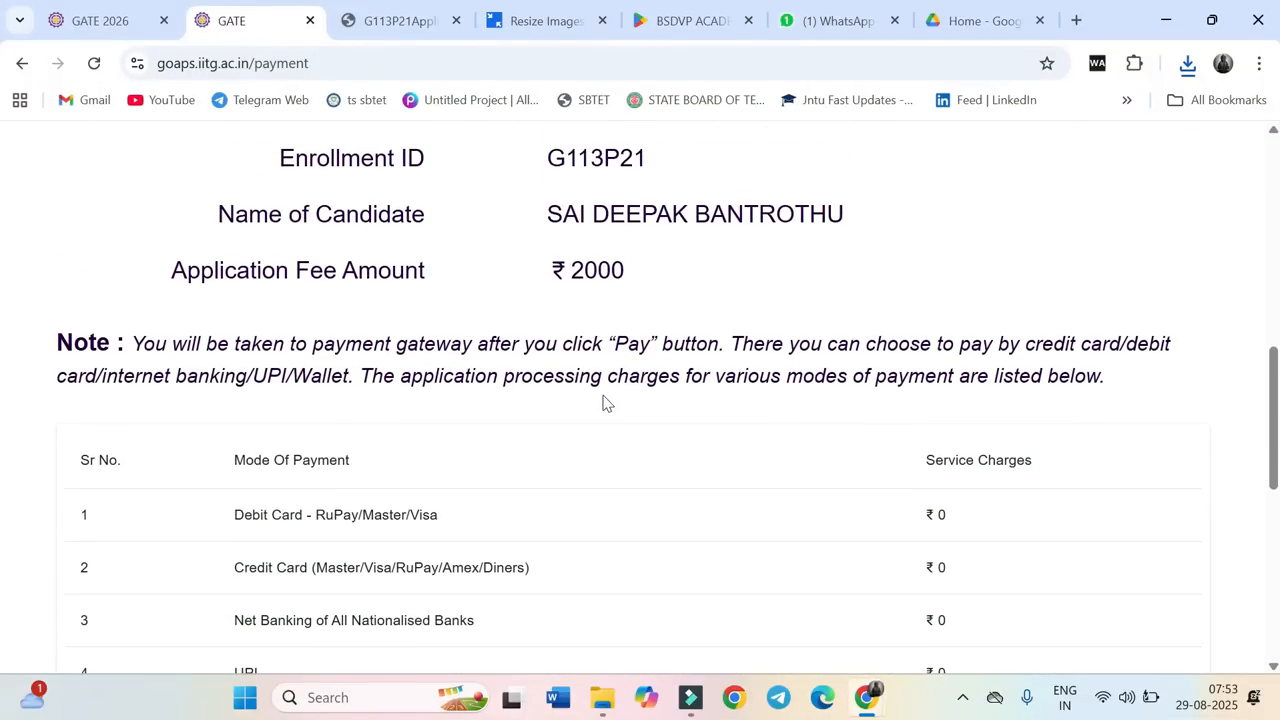
double_click(591, 268)
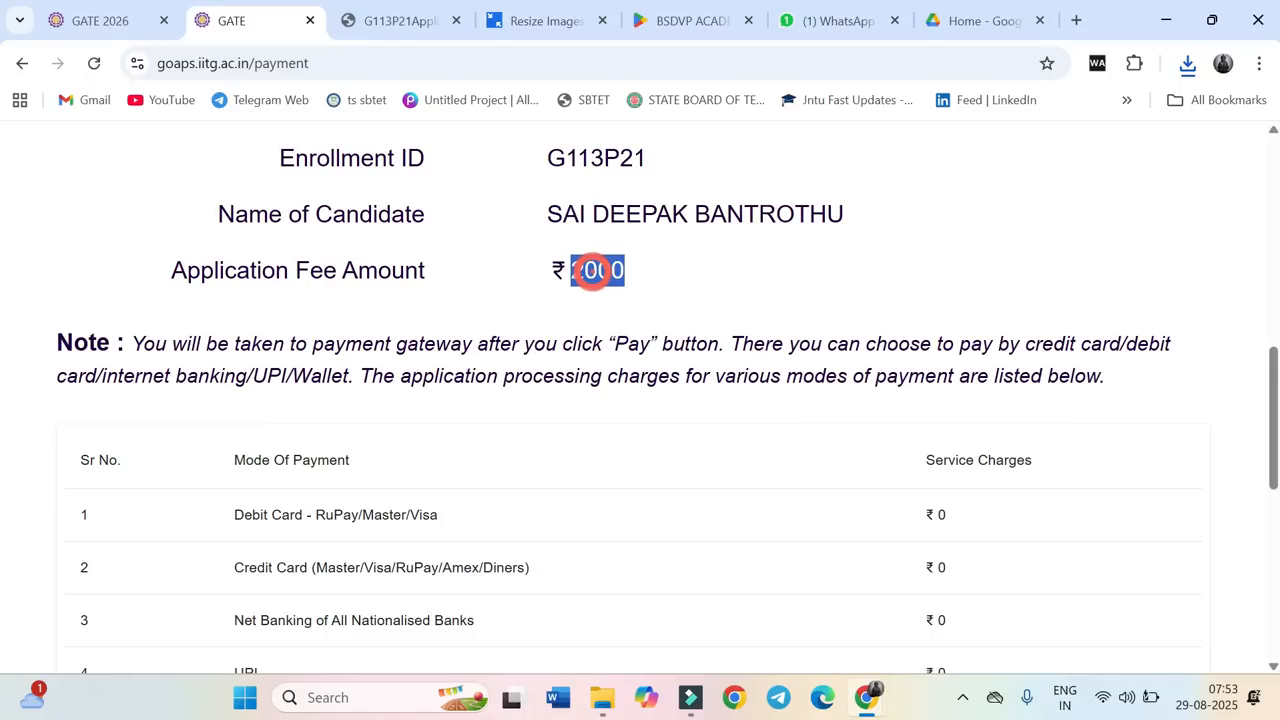
click(603, 279)
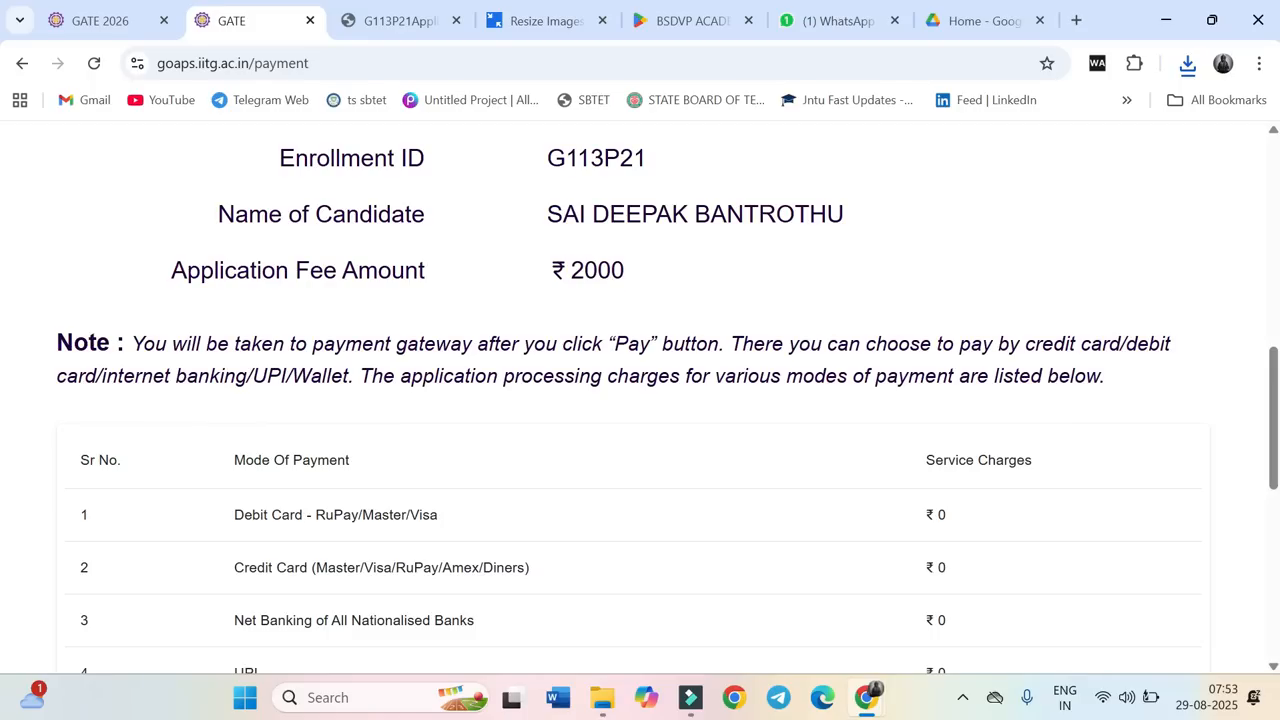
scroll(640, 400, up, 1)
scroll(640, 400, down, 5)
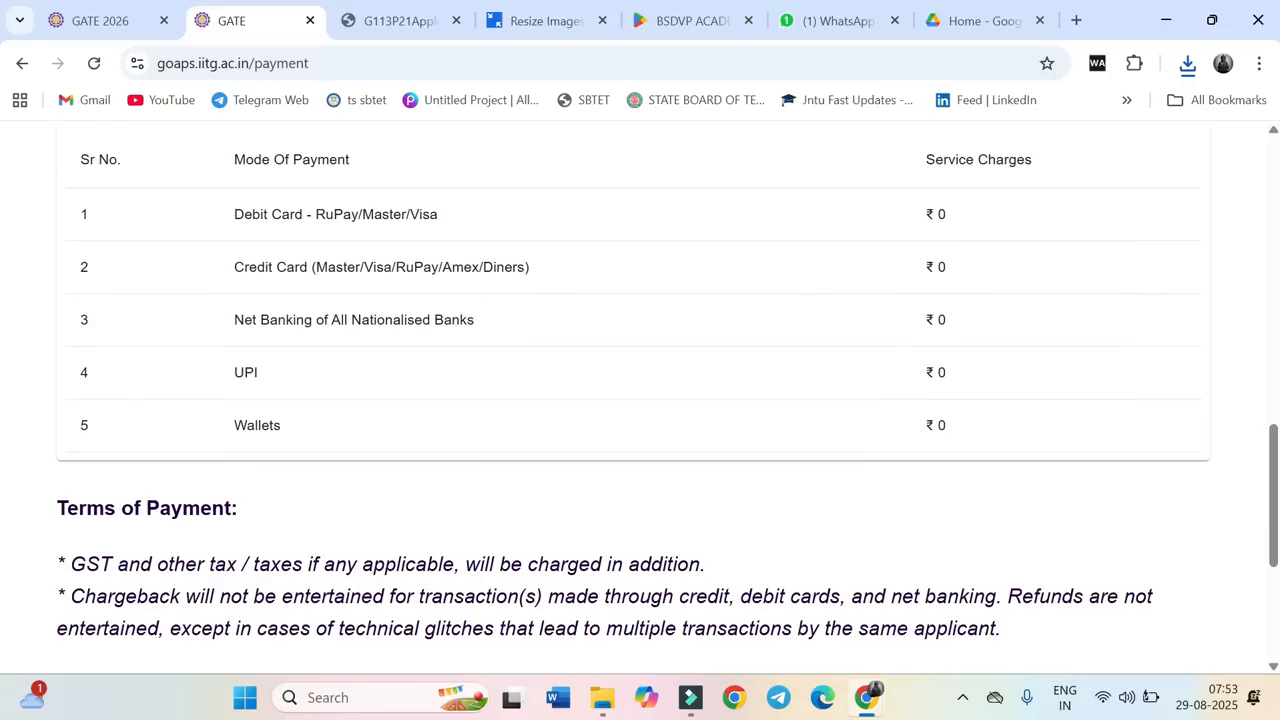
scroll(640, 400, down, 2)
click(530, 447)
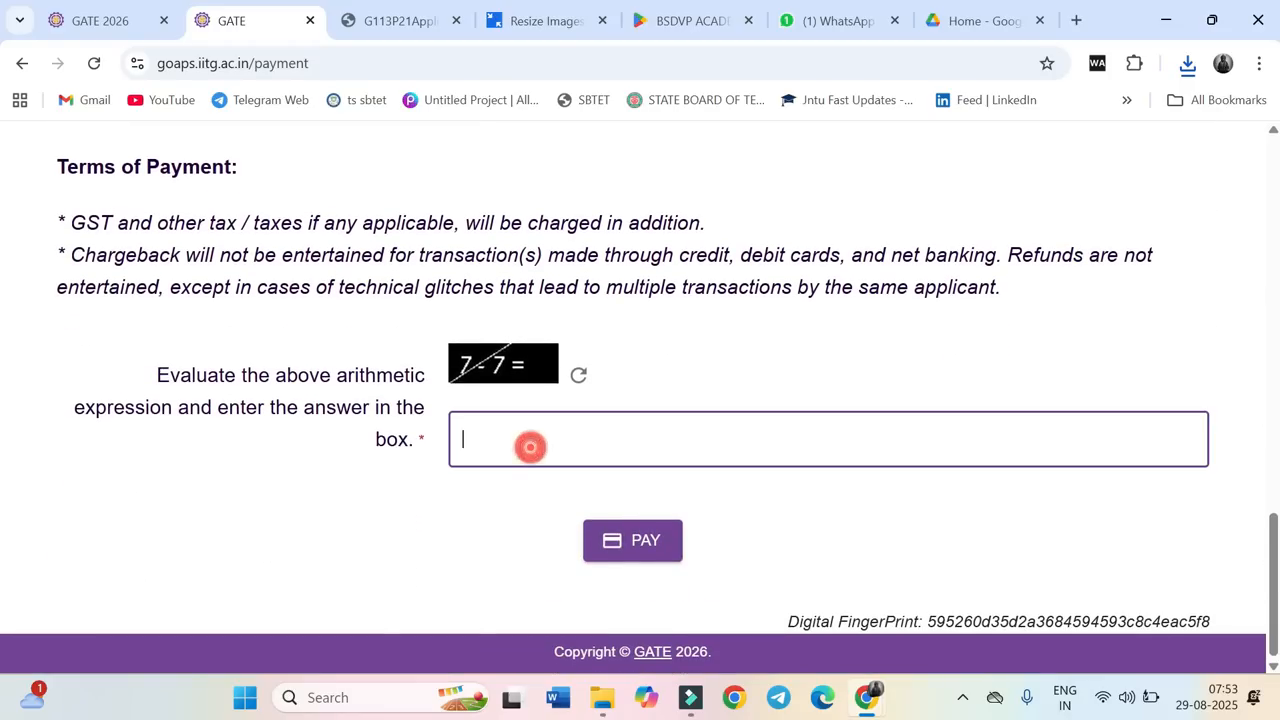
click(646, 543)
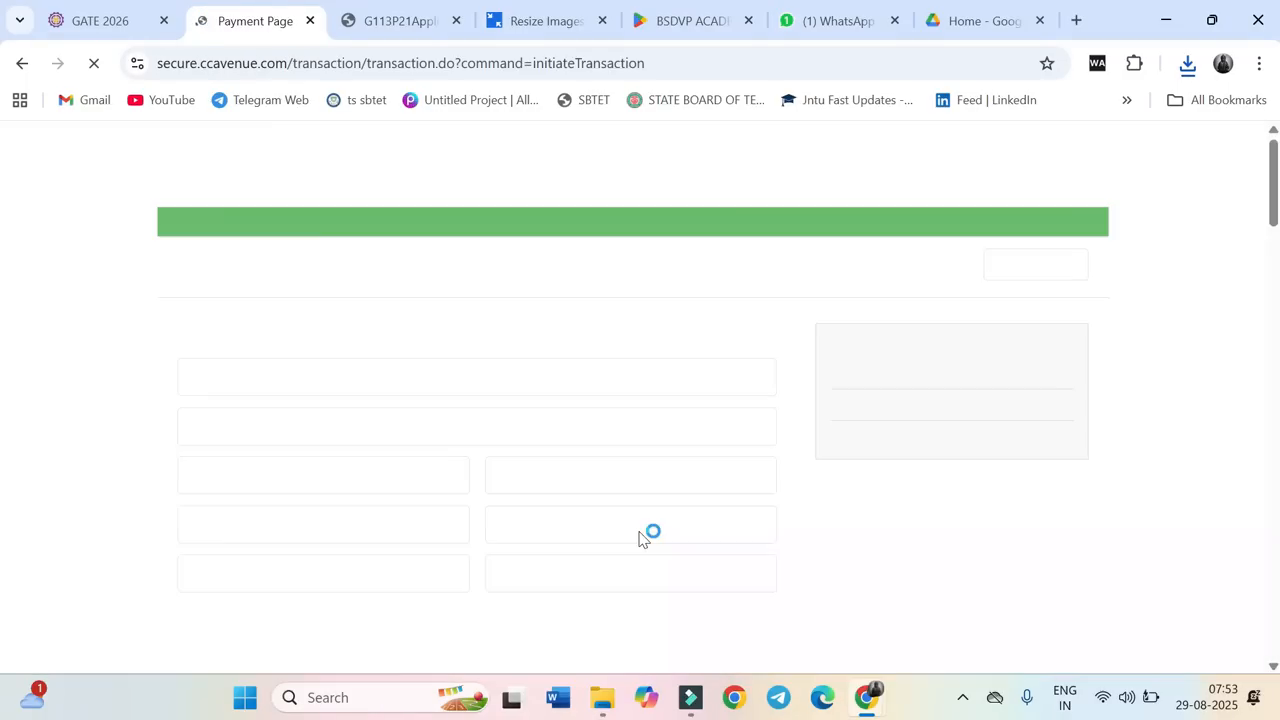
Step: Scroll the INR 2000.00 checkout and try generating a UPI QR code
scroll(773, 487, down, 3)
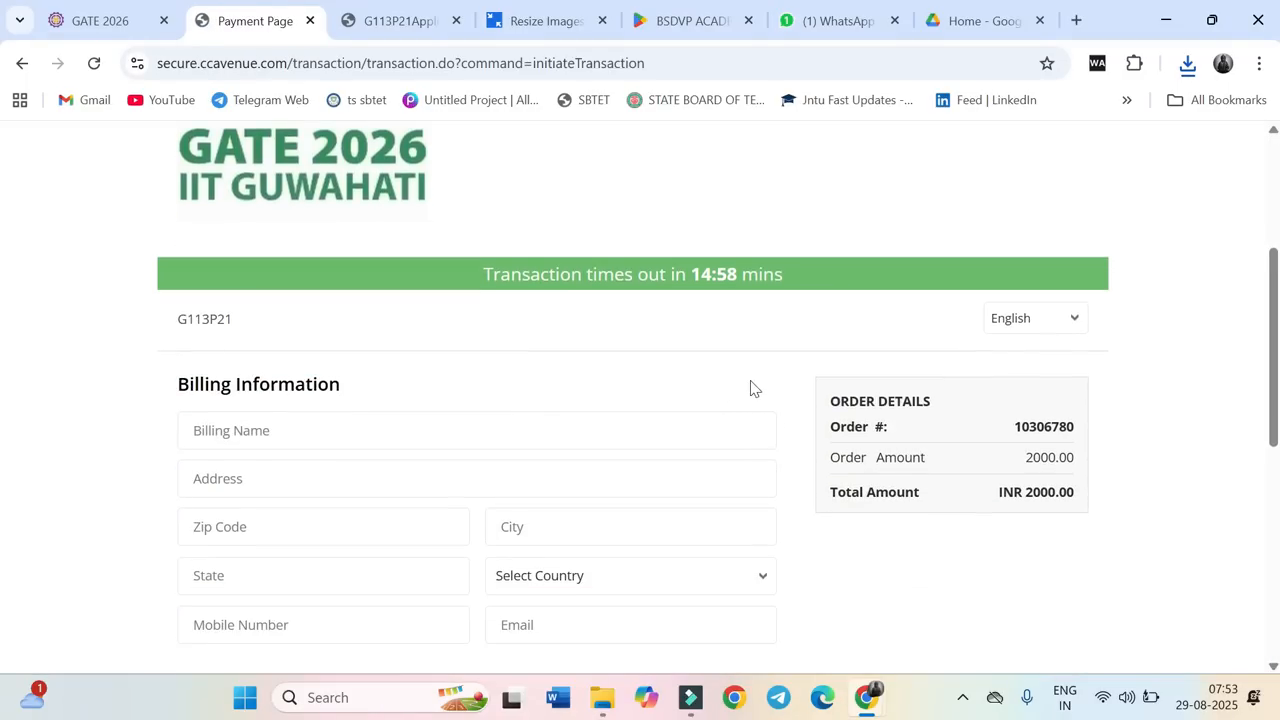
scroll(727, 292, down, 2)
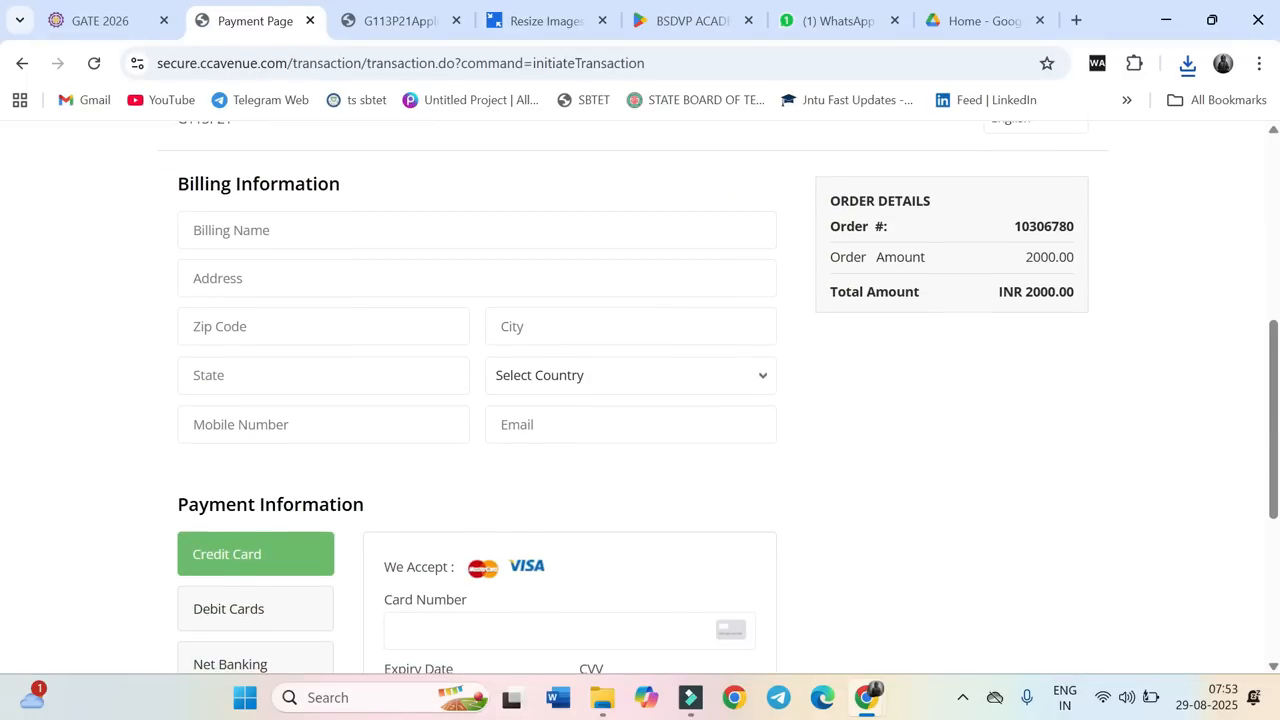
scroll(314, 374, down, 3)
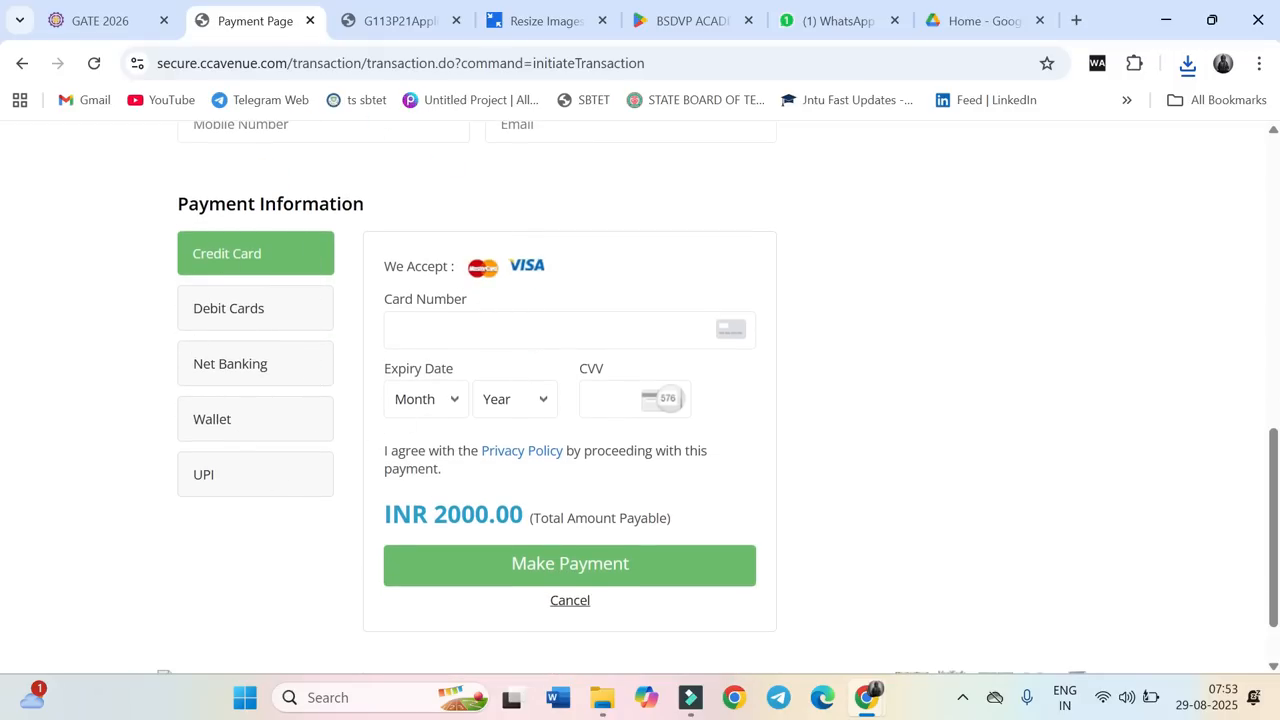
click(252, 472)
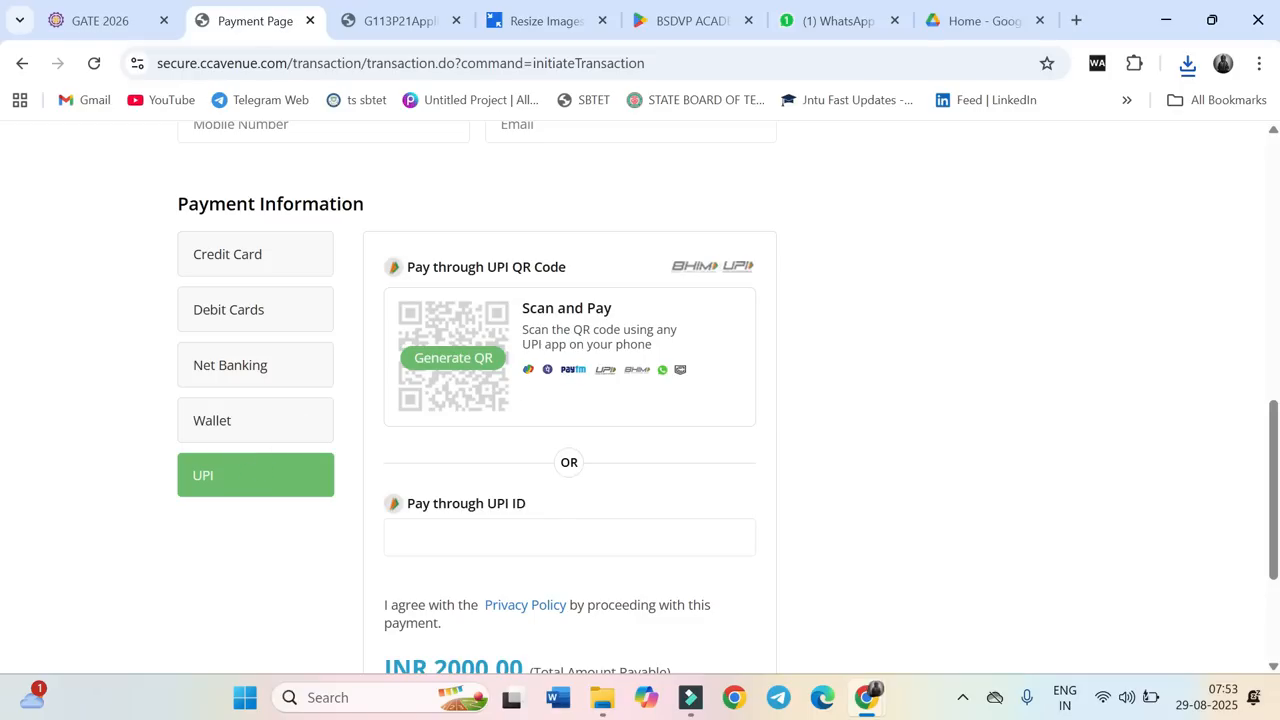
click(444, 363)
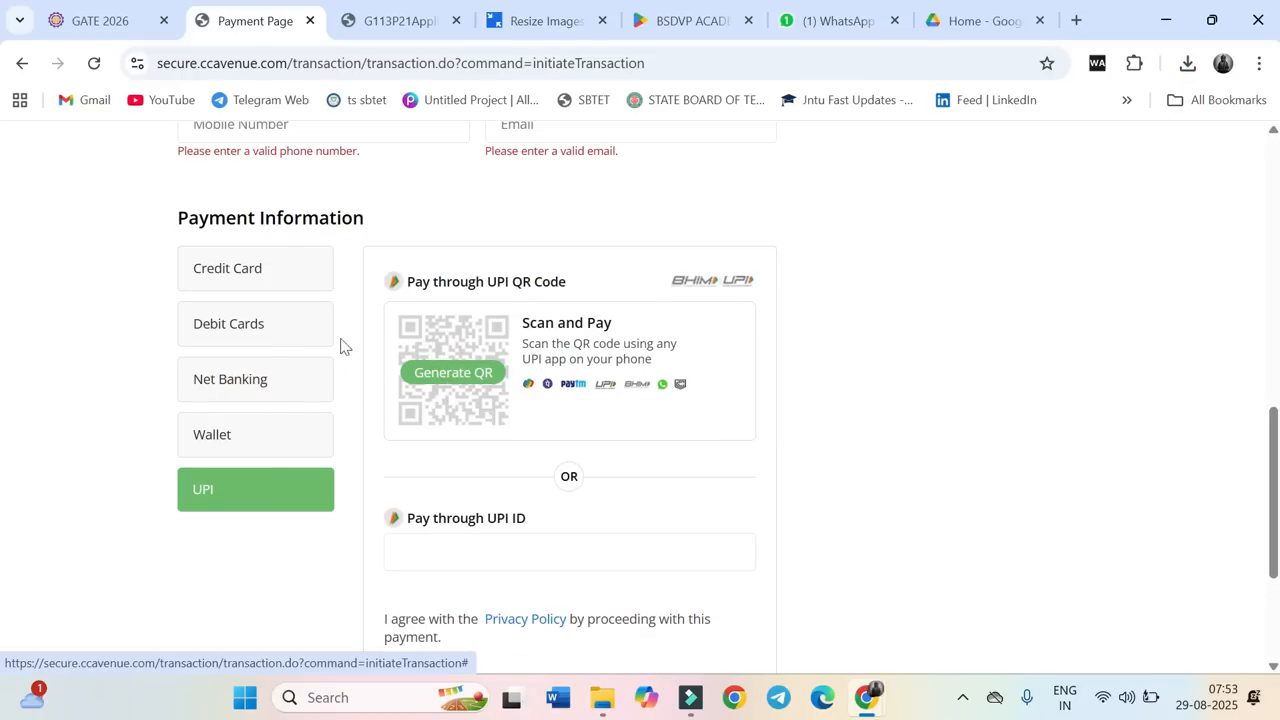
Step: Look over the credit card and debit card payment forms, then return to the application form PDF
click(283, 266)
click(273, 310)
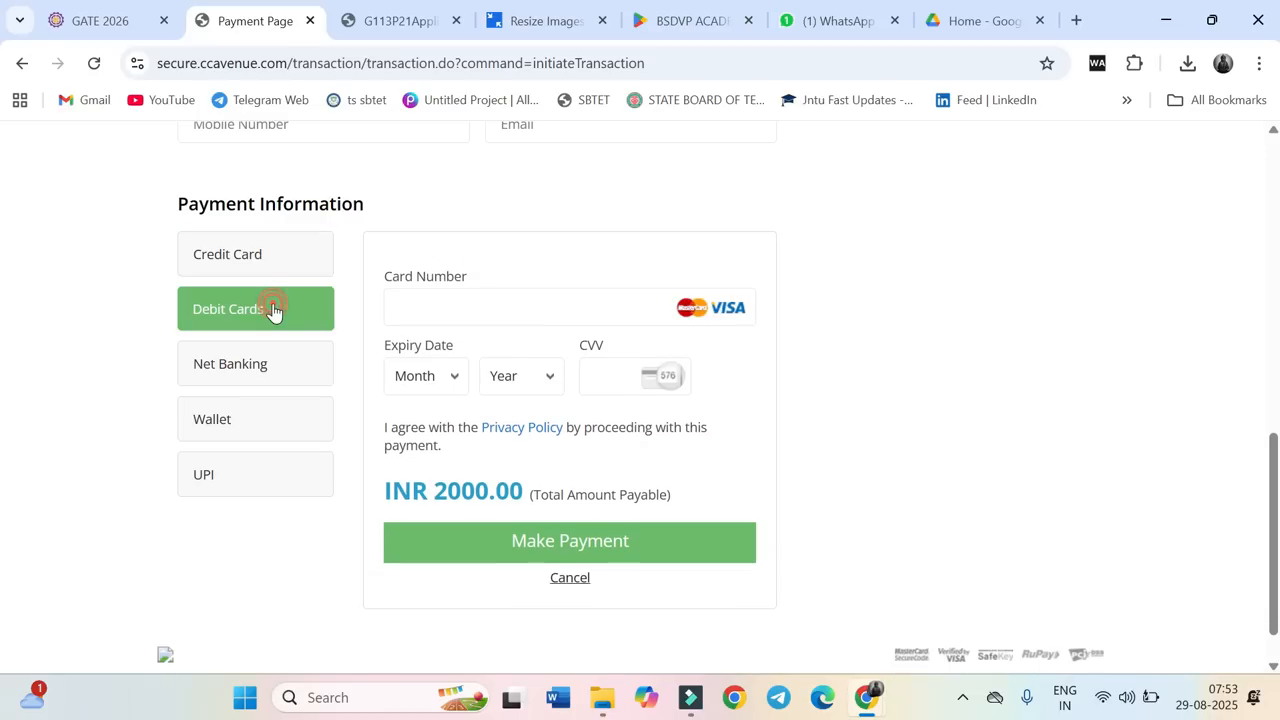
scroll(271, 363, down, 1)
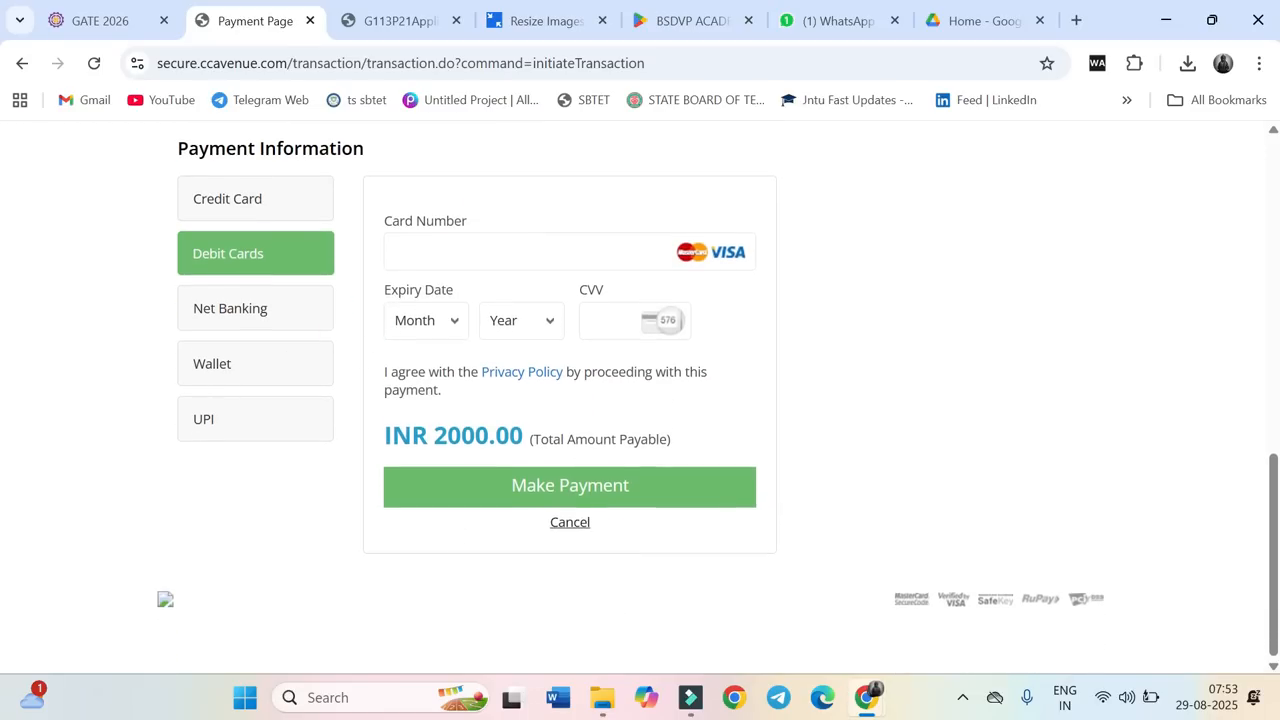
scroll(697, 483, up, 3)
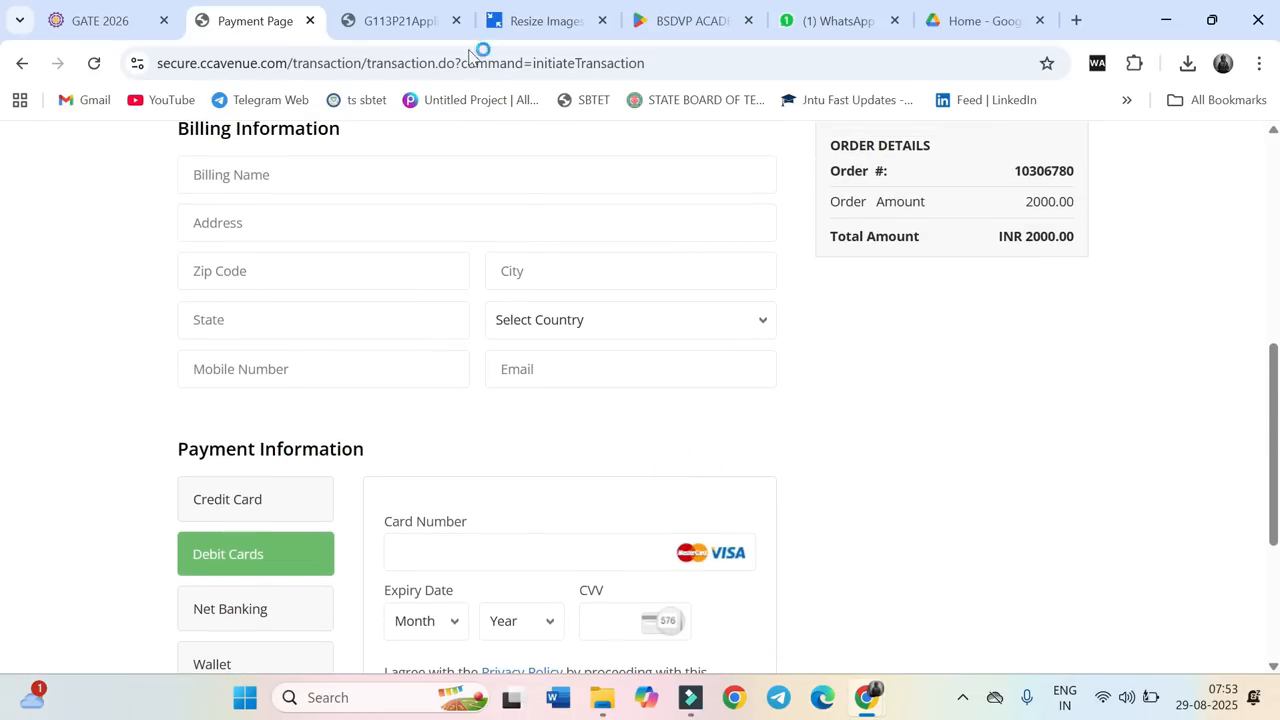
click(400, 20)
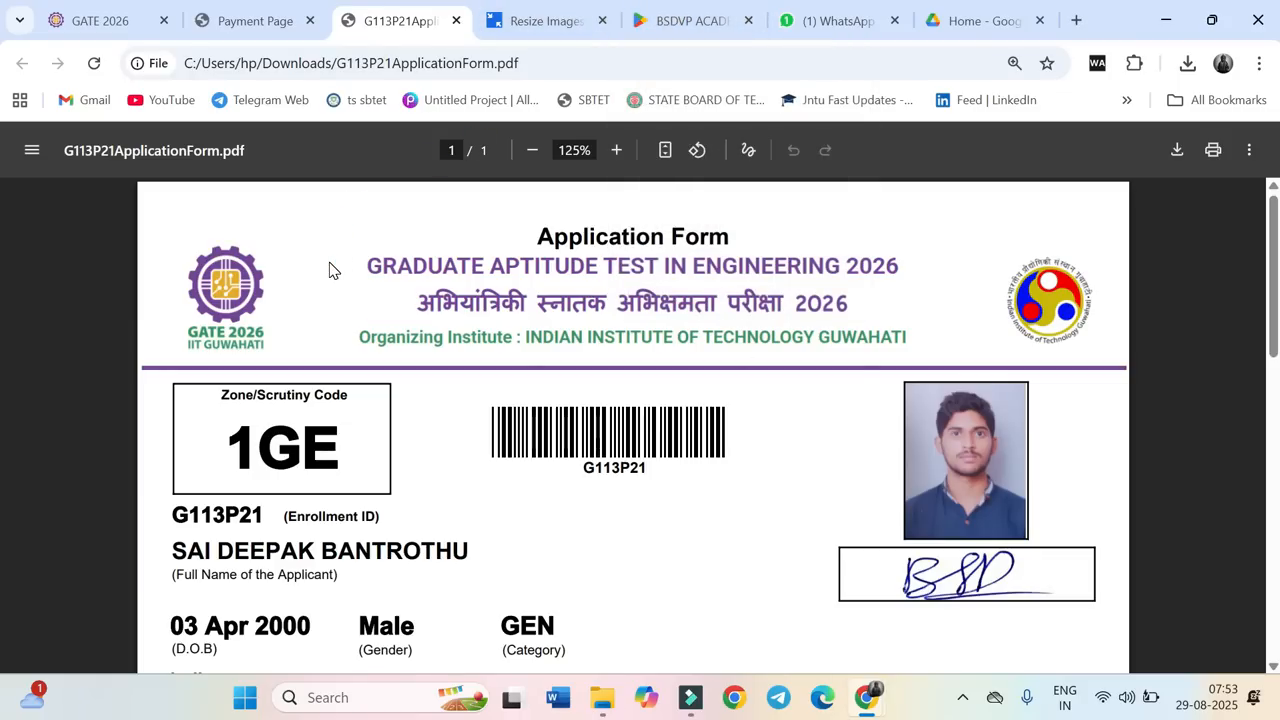
Step: View the BSDVP ACADEMY Play Store listing zoomed in, then switch to WhatsApp's Gate chats
click(709, 27)
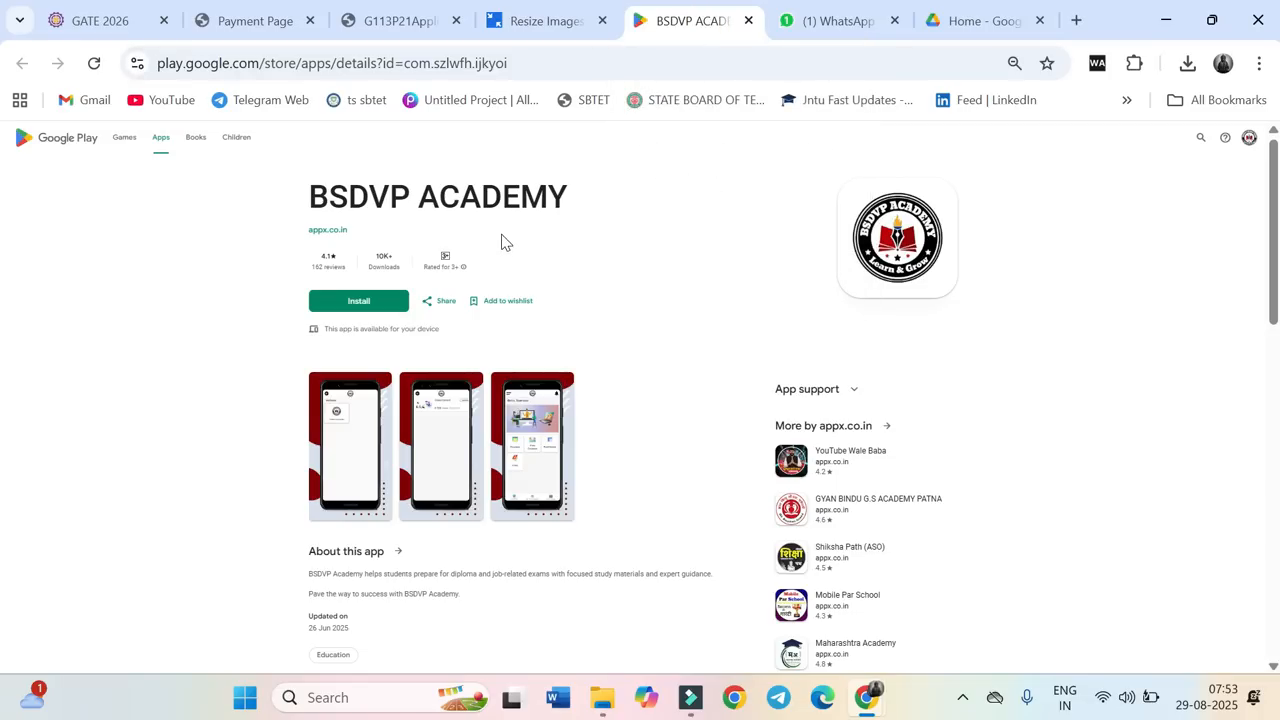
key(ctrl+plus)
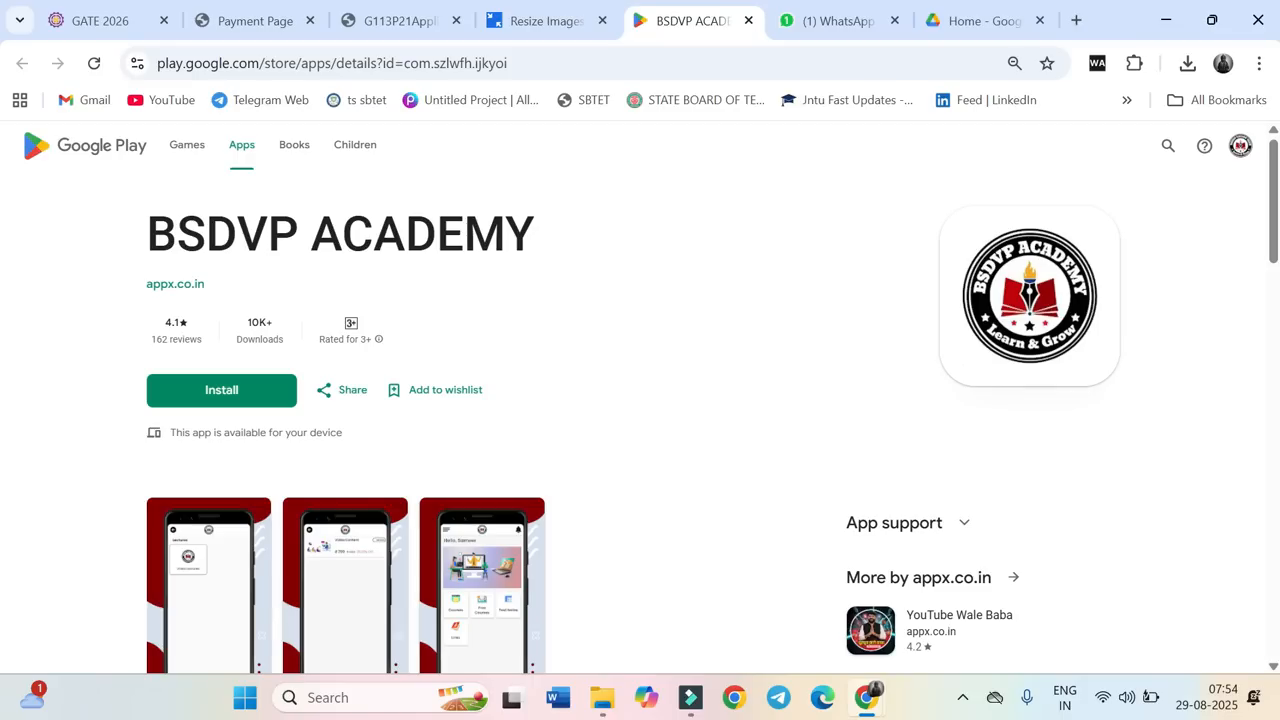
click(871, 22)
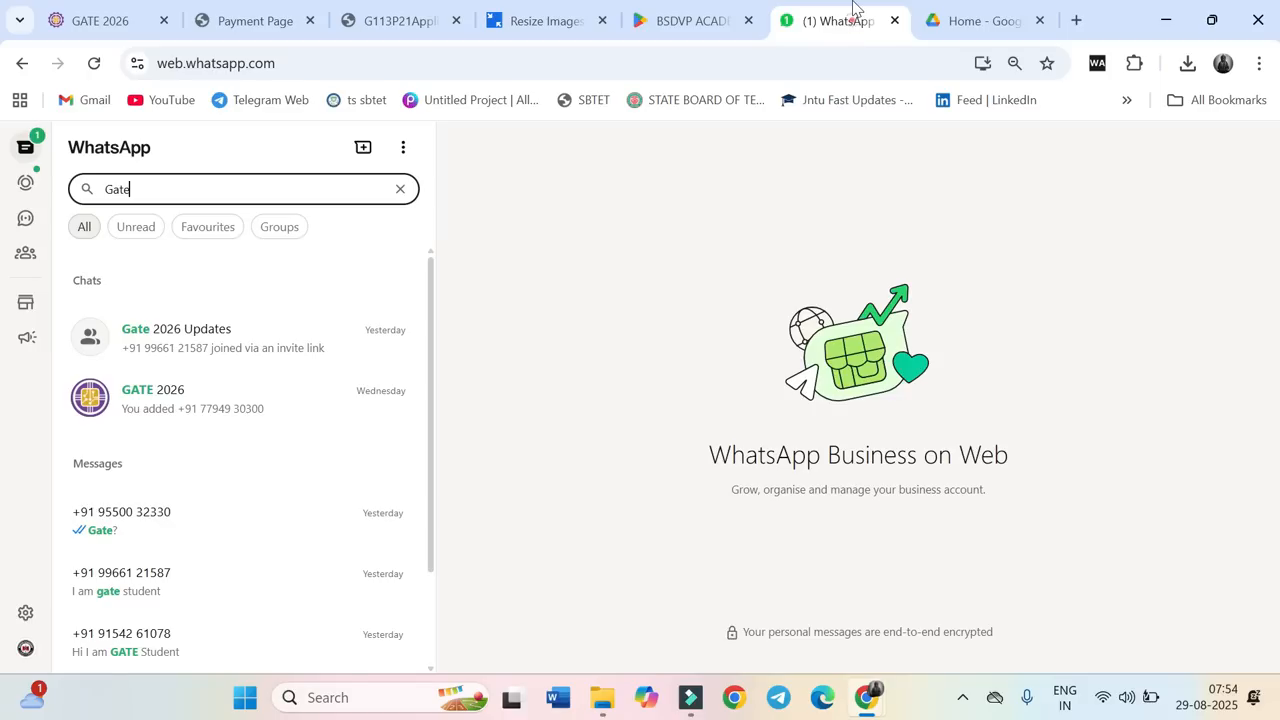